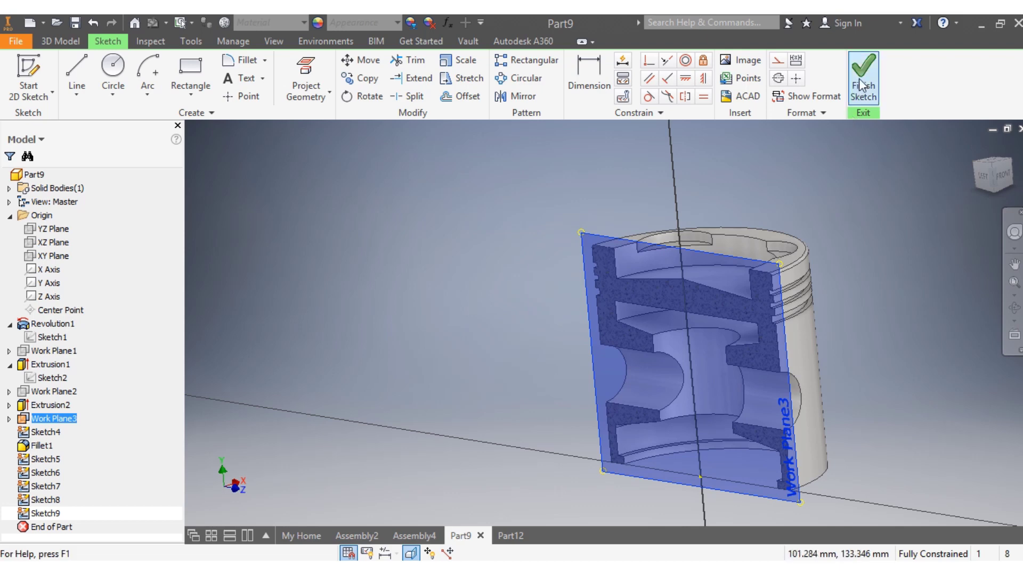
# Step: Finish the open sketch in the piston part and create a new metric part from the Standard (mm).ipt template
pyautogui.click(858, 78)
pyautogui.moveTo(995, 184)
pyautogui.mouseDown()
pyautogui.moveTo(980, 229)
pyautogui.moveTo(1001, 165)
pyautogui.moveTo(995, 229)
pyautogui.moveTo(977, 197)
pyautogui.moveTo(1002, 159)
pyautogui.moveTo(986, 221)
pyautogui.moveTo(996, 211)
pyautogui.moveTo(972, 181)
pyautogui.moveTo(984, 198)
pyautogui.moveTo(994, 157)
pyautogui.moveTo(995, 197)
pyautogui.mouseUp()
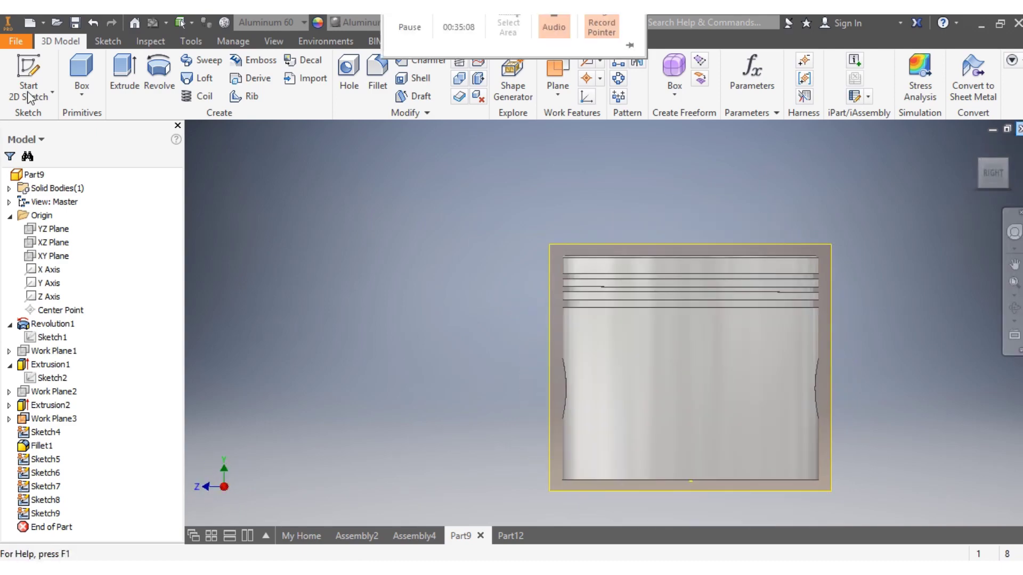
pyautogui.click(29, 23)
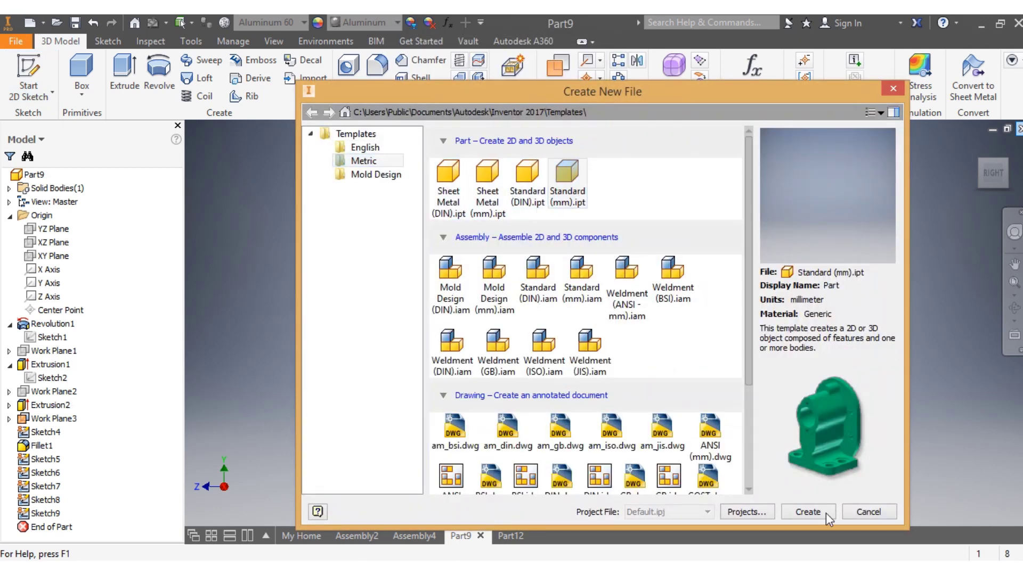
pyautogui.click(809, 513)
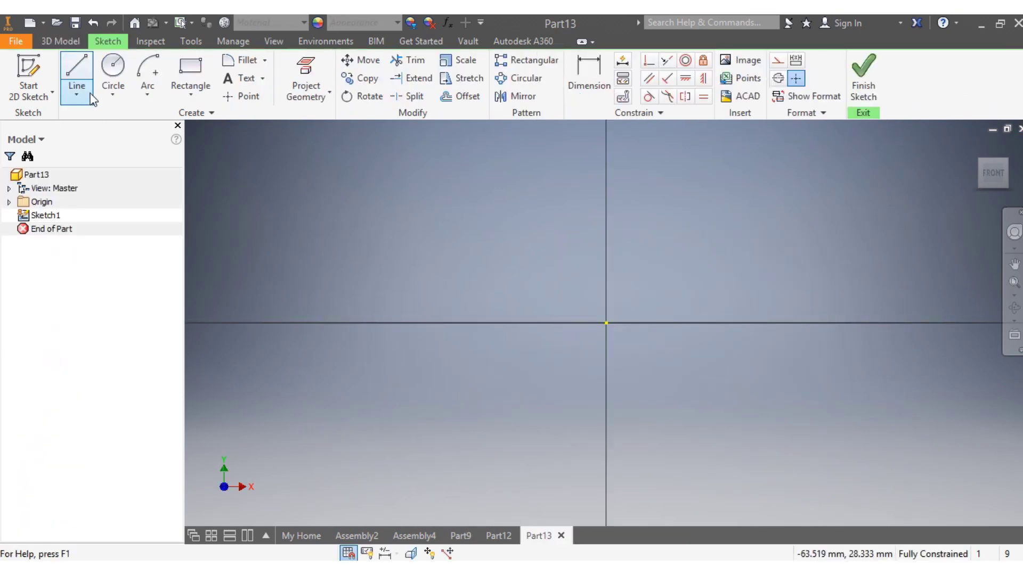
# Step: Sketch a rectangle about 21 mm high, spanning the vertical axis with its lower edge on the horizontal axis
pyautogui.click(191, 75)
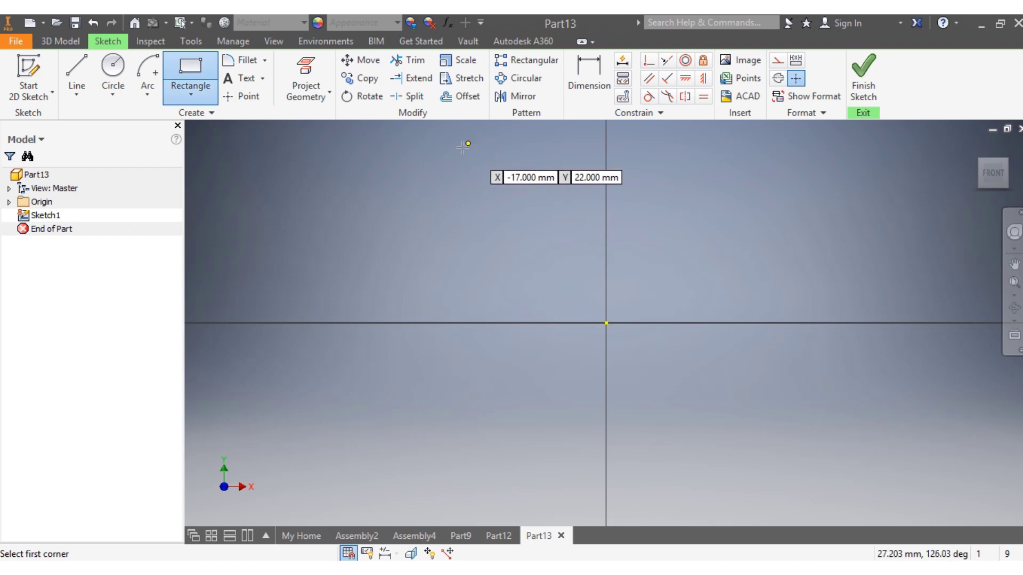
pyautogui.click(452, 167)
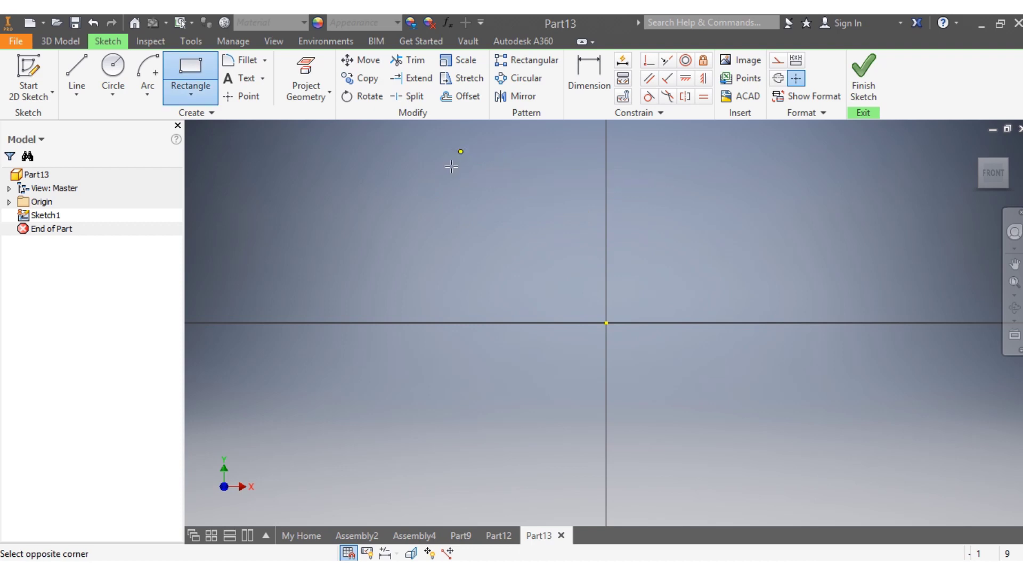
pyautogui.click(696, 323)
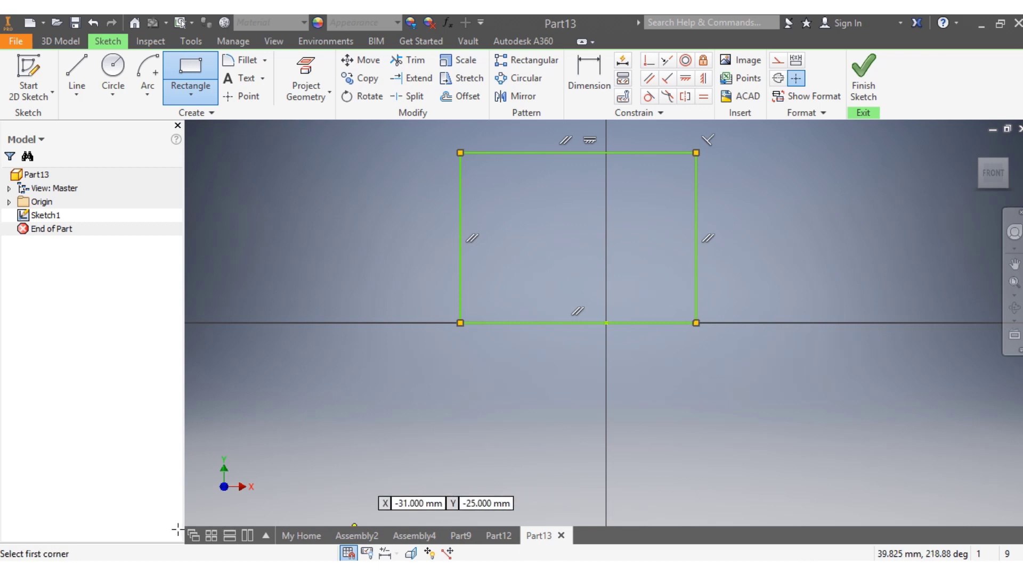
# Step: Dimension the rectangle's vertical side and set its height to 86 mm
pyautogui.scroll(-3, 544, 254)
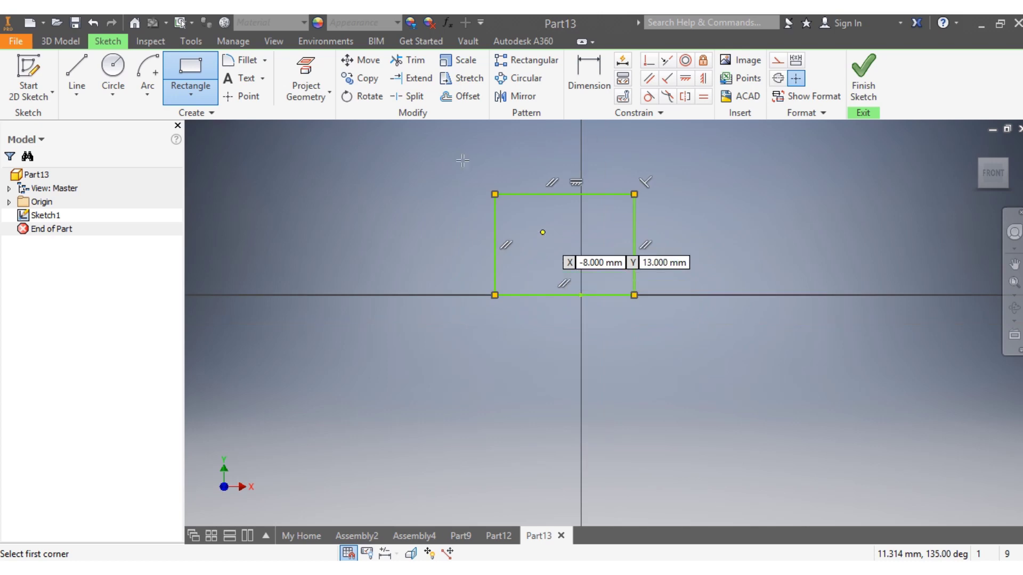
pyautogui.click(586, 69)
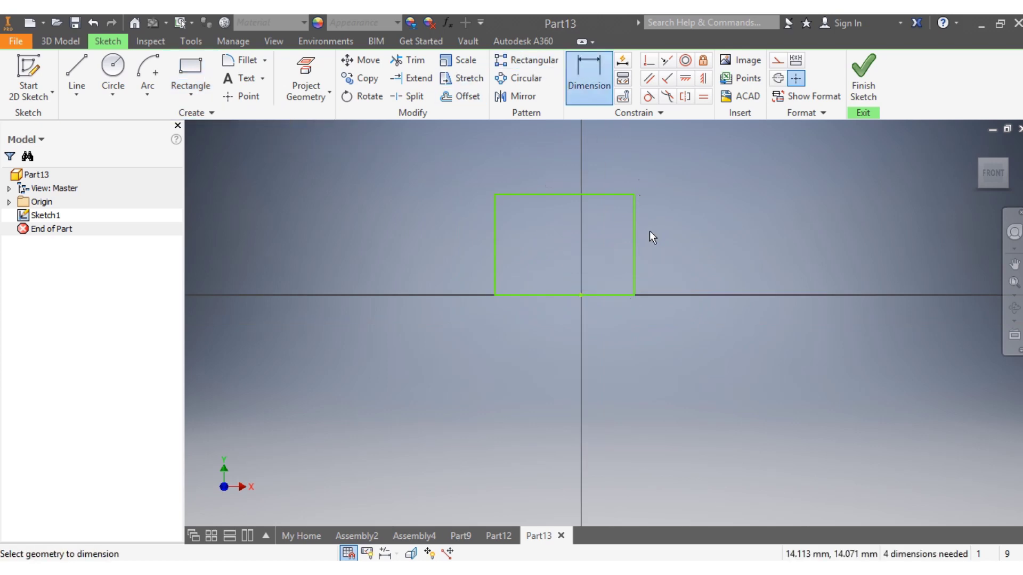
pyautogui.click(633, 227)
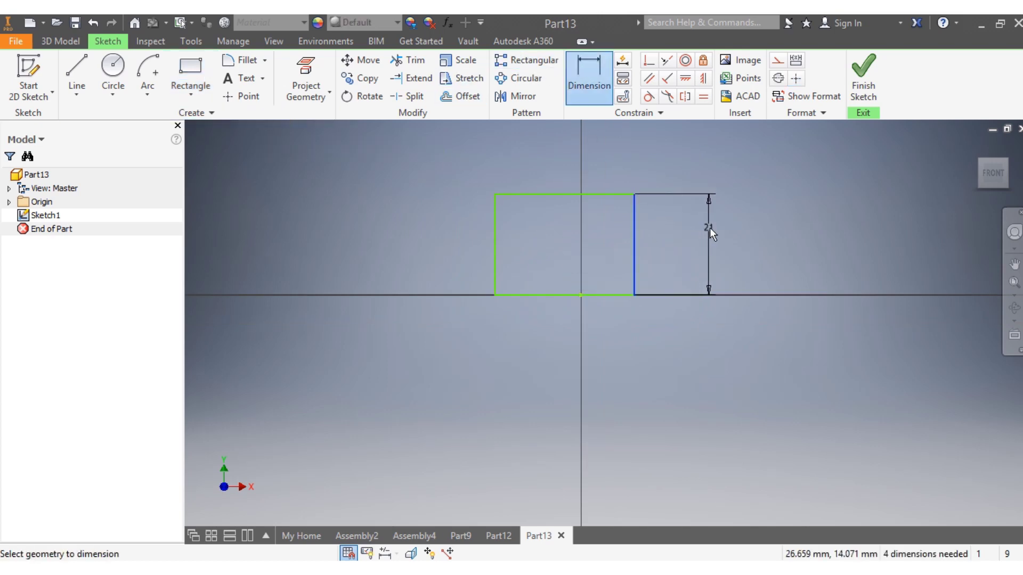
pyautogui.click(709, 227)
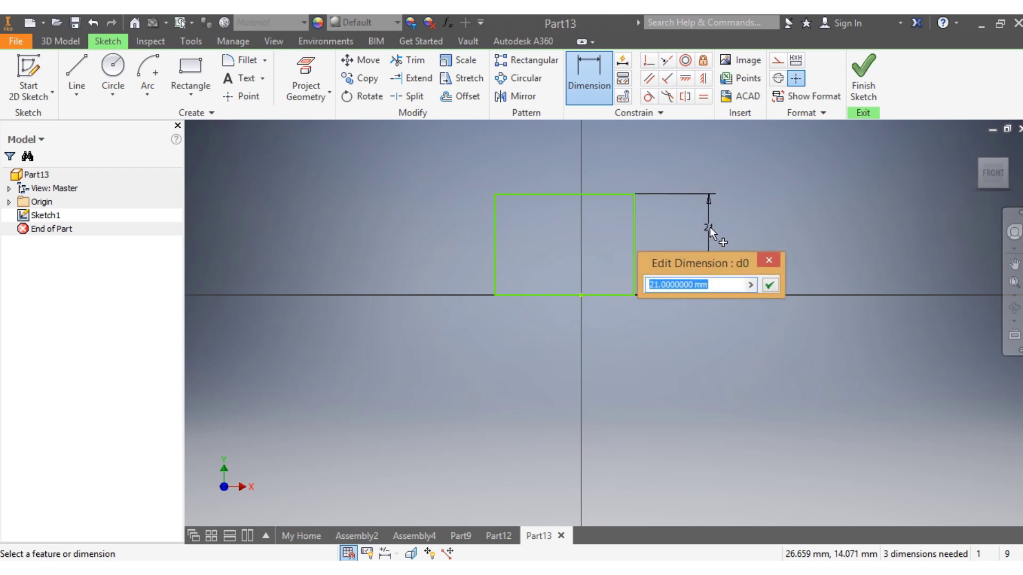
pyautogui.write('86')
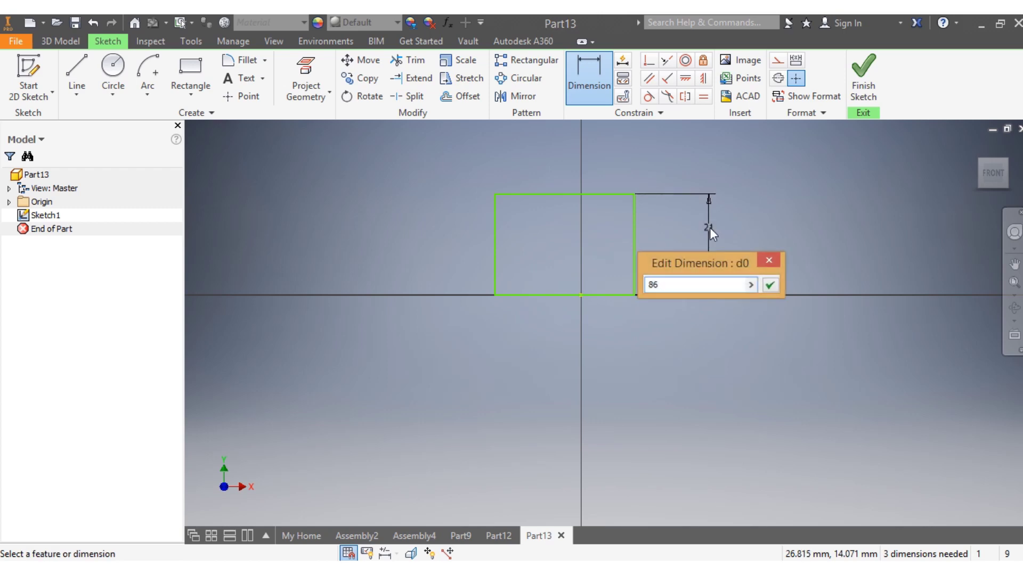
pyautogui.press('Return')
# Step: Dimension the rectangle's upper edge and set its width to 98 mm
pyautogui.scroll(-5, 619, 286)
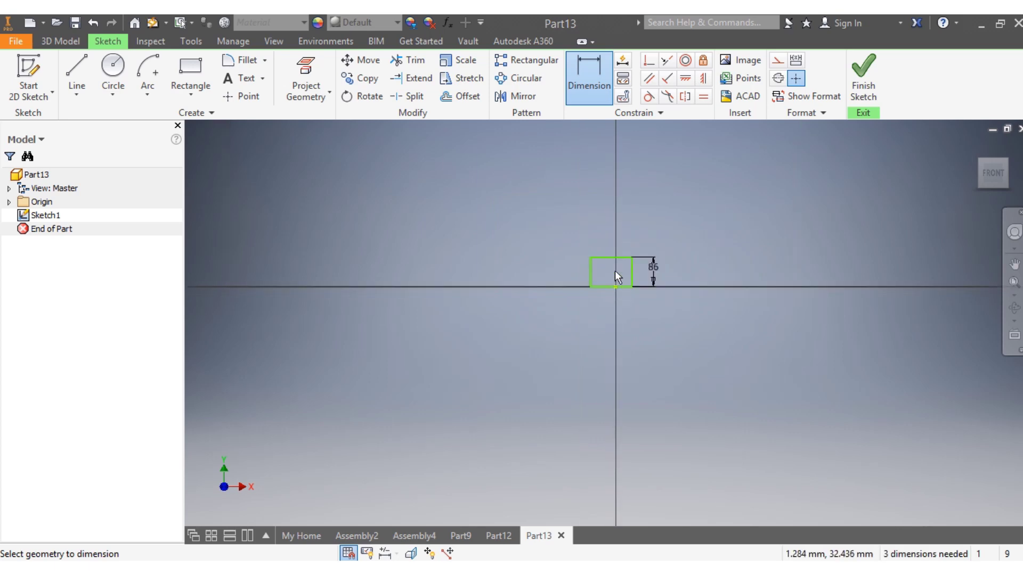
pyautogui.scroll(5, 590, 269)
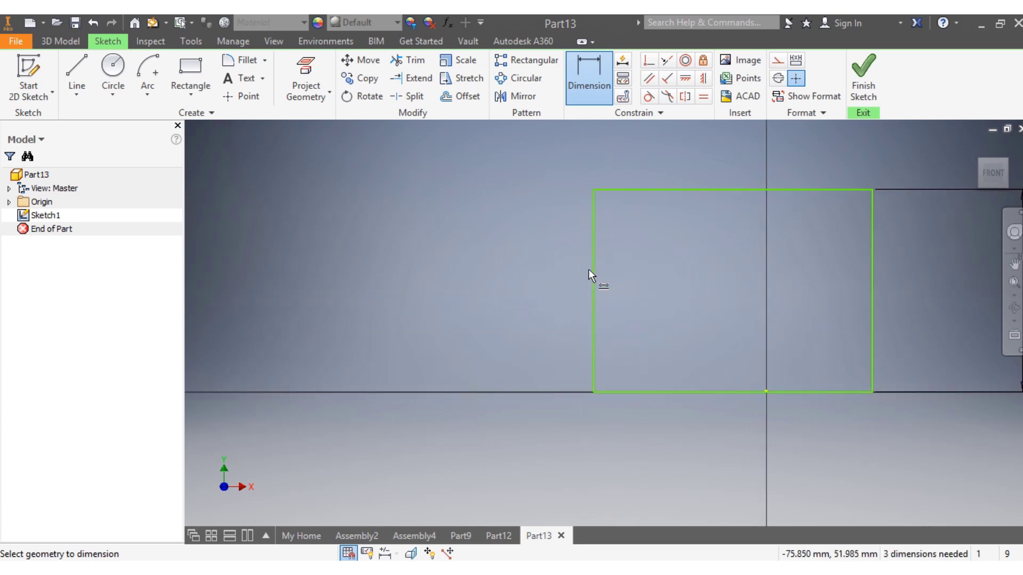
pyautogui.scroll(-2, 673, 191)
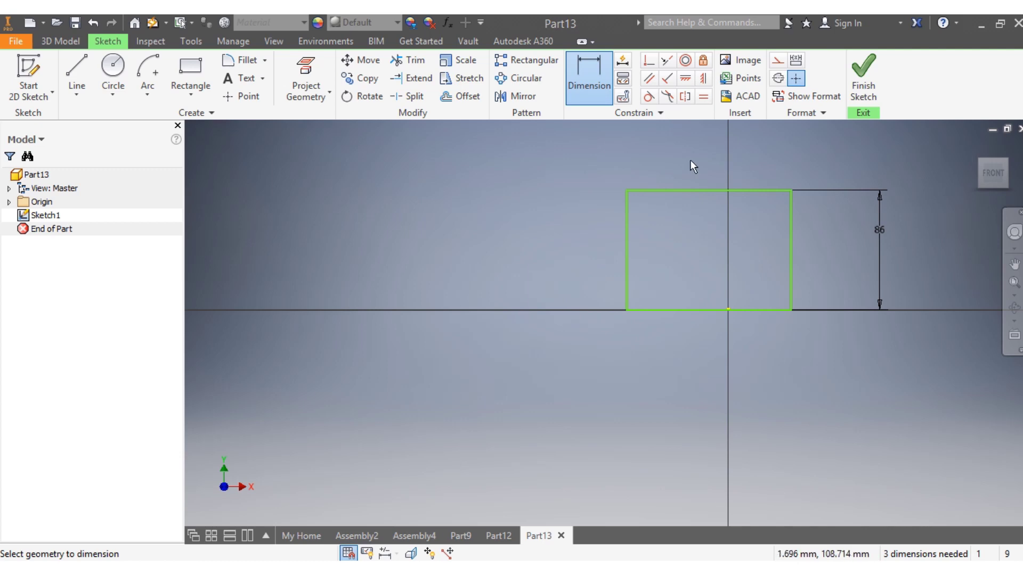
pyautogui.click(686, 191)
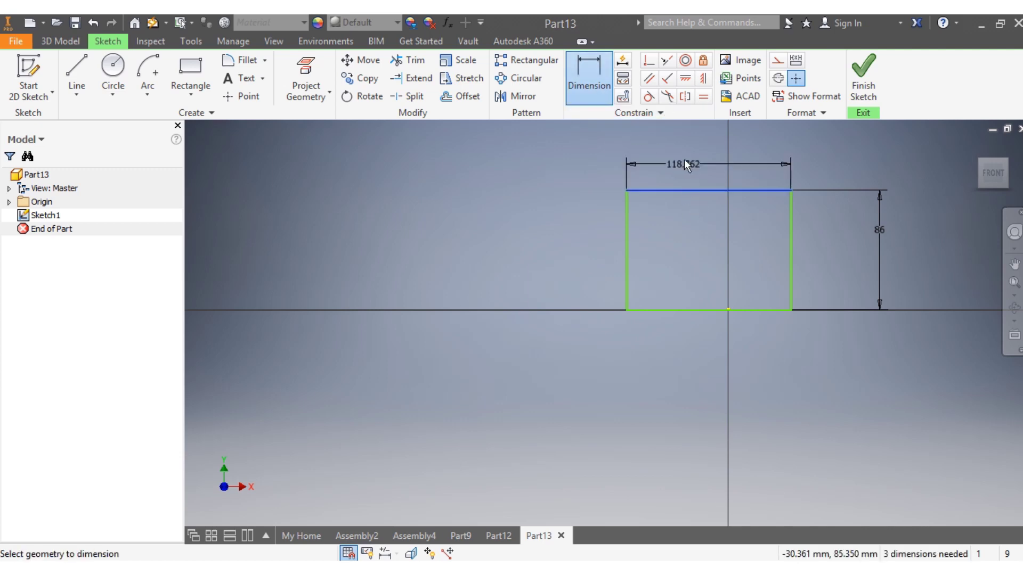
pyautogui.click(702, 159)
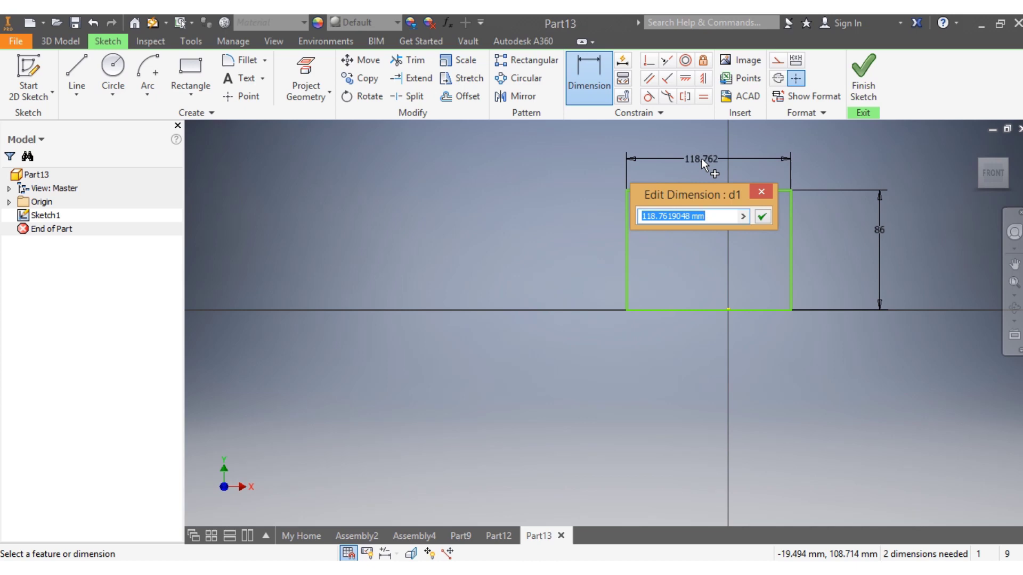
pyautogui.write('98')
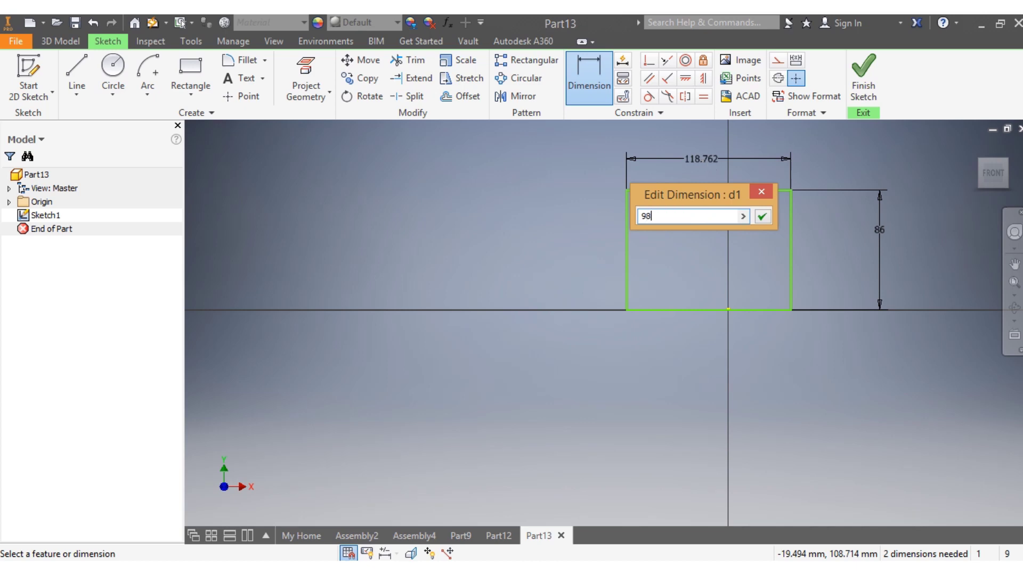
pyautogui.press('Return')
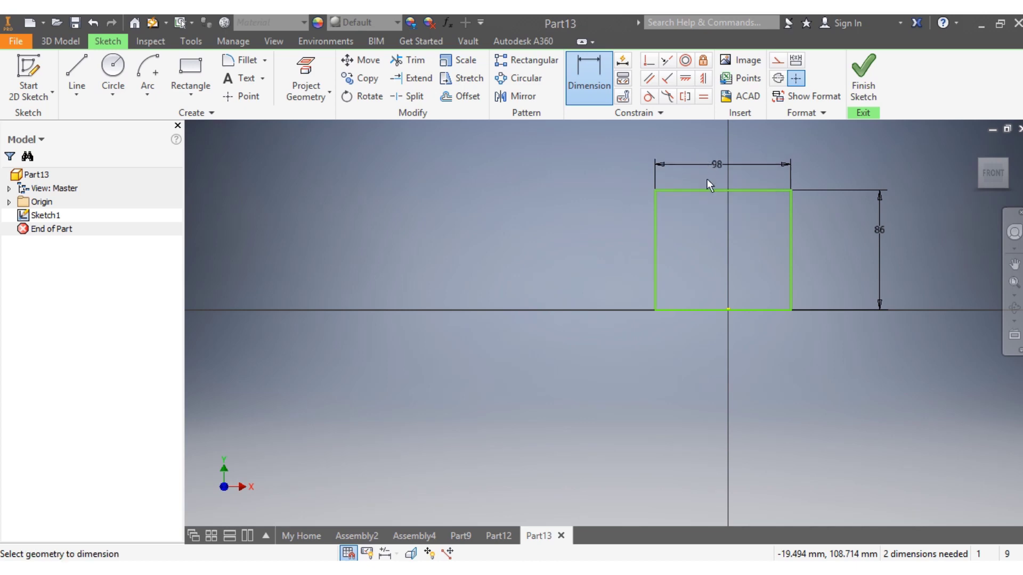
# Step: Draw a vertical line along the vertical axis, running from above the rectangle to below its lower edge
pyautogui.click(87, 67)
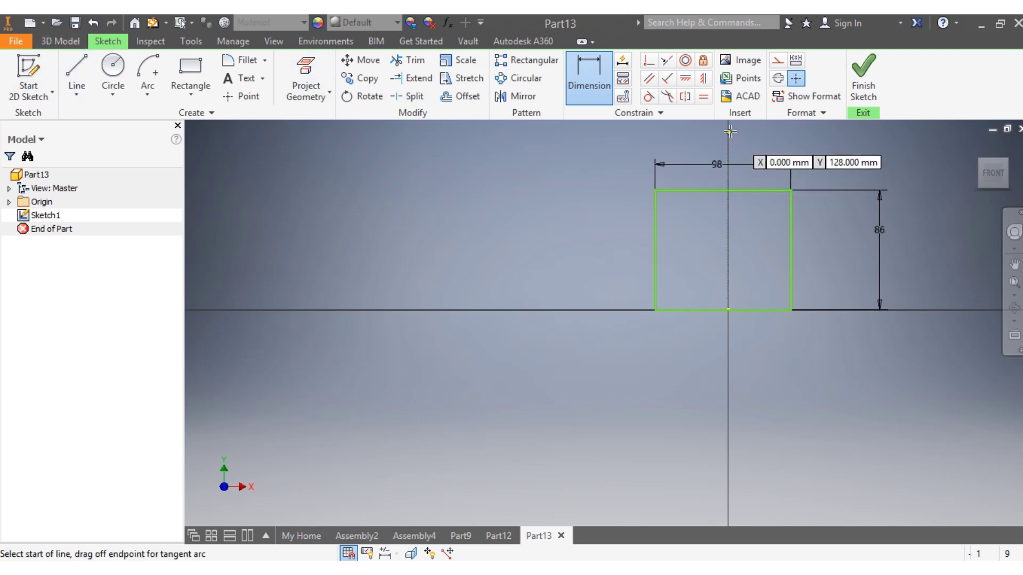
pyautogui.click(699, 304)
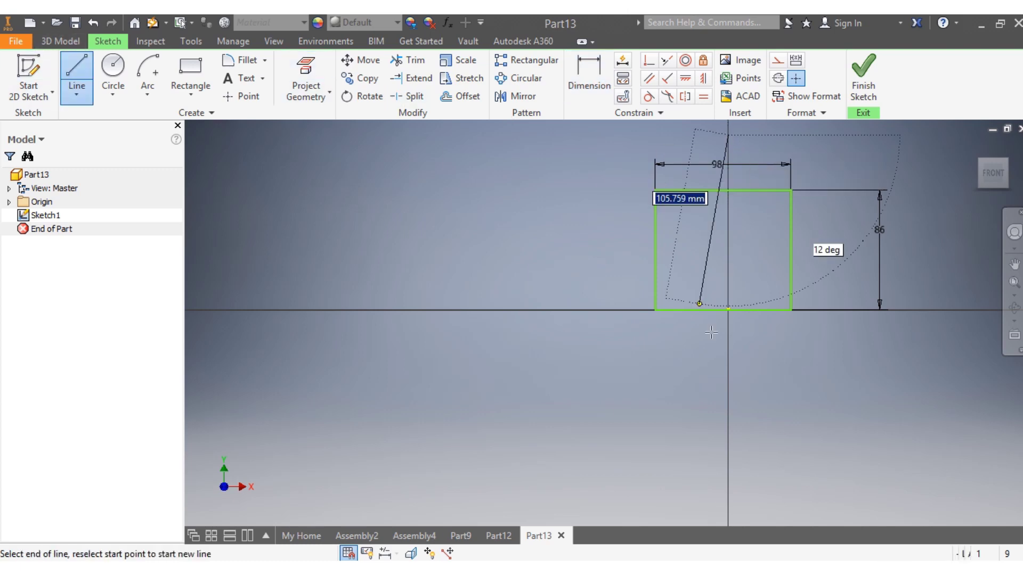
pyautogui.click(727, 376)
pyautogui.press('Escape')
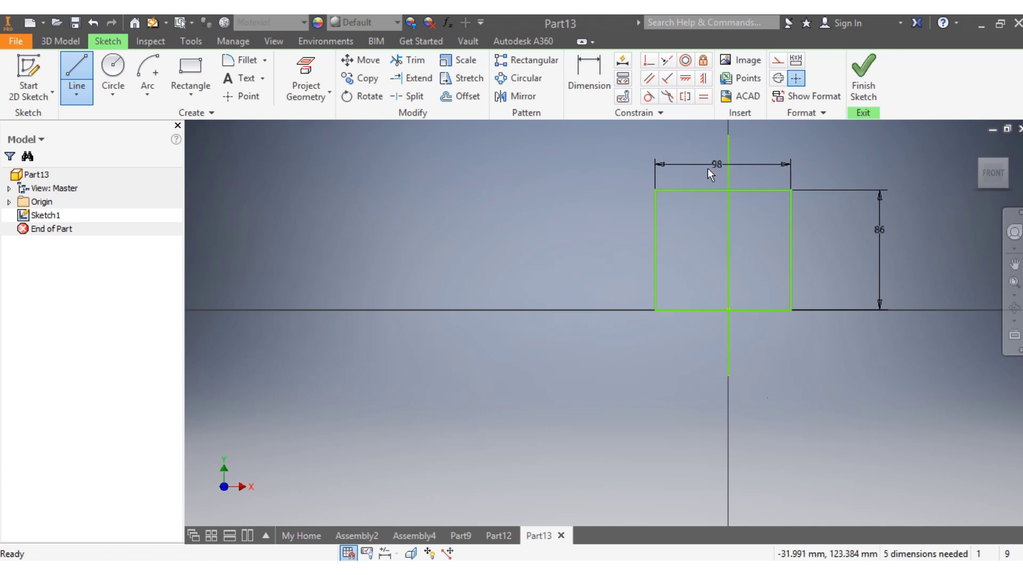
# Step: Dimension the distance between the rectangle's left side and the vertical line, setting it to 49 mm
pyautogui.scroll(3, 730, 171)
pyautogui.click(590, 67)
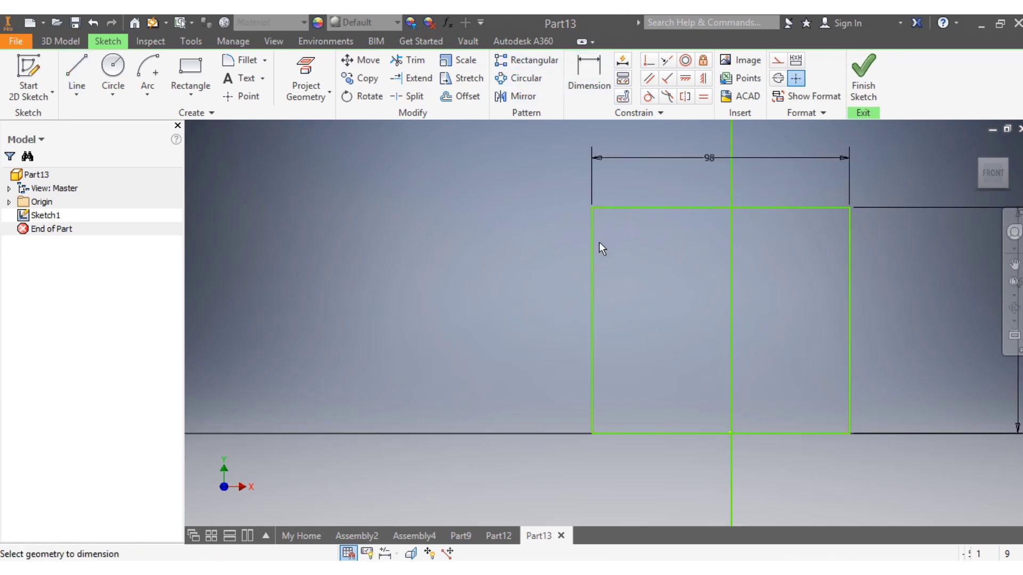
pyautogui.click(591, 242)
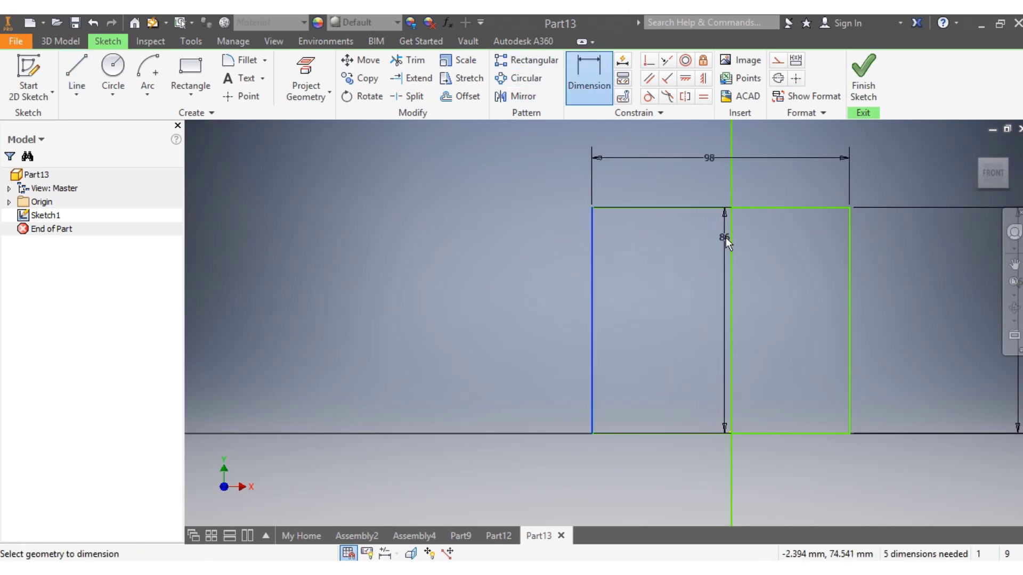
pyautogui.click(730, 240)
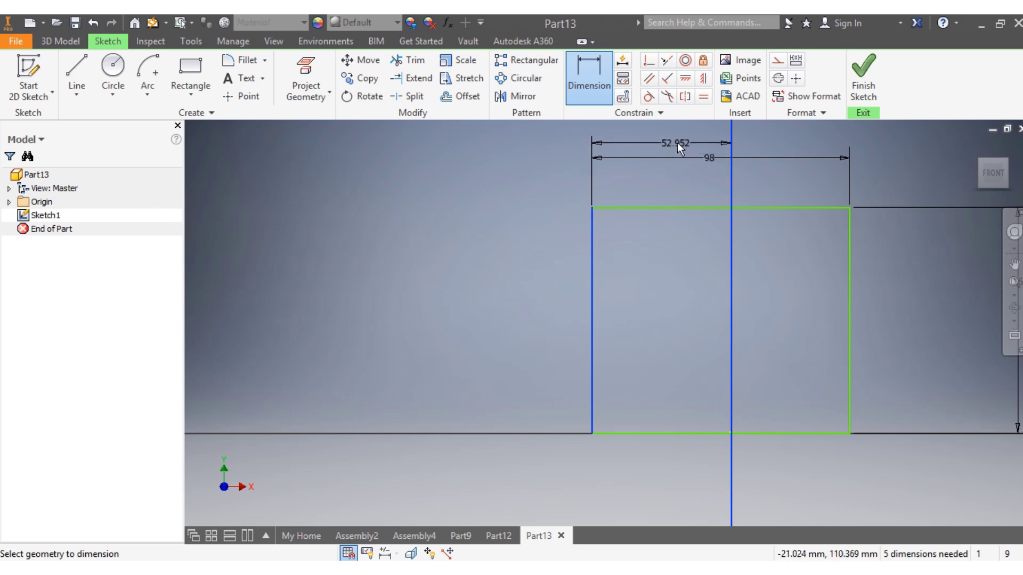
pyautogui.click(680, 144)
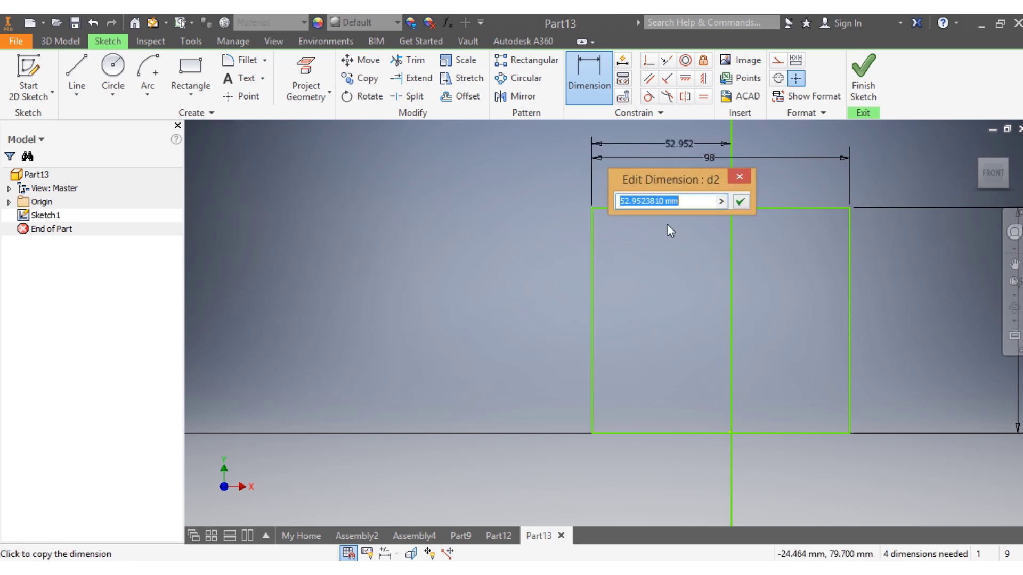
pyautogui.write('49')
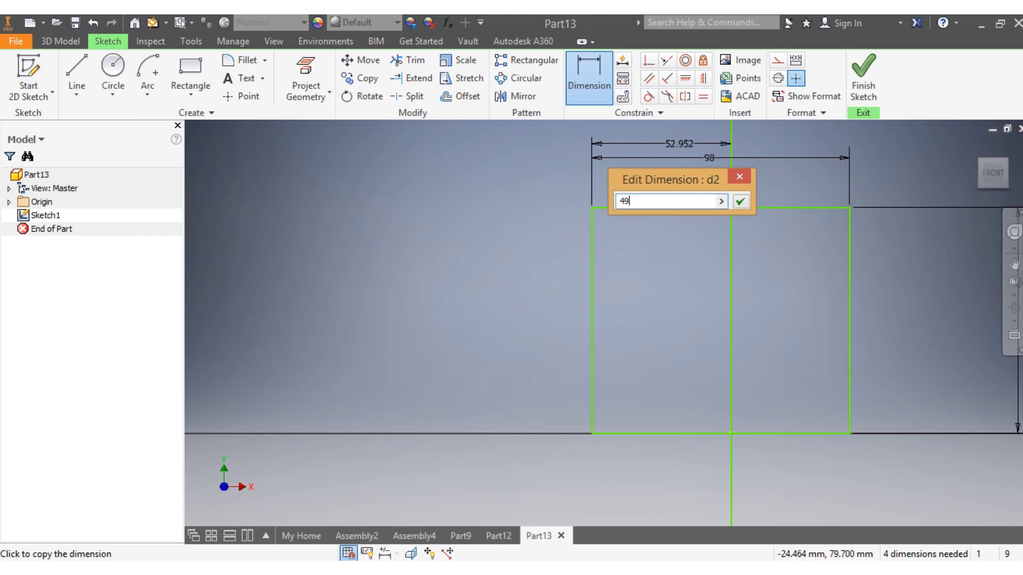
pyautogui.press('Return')
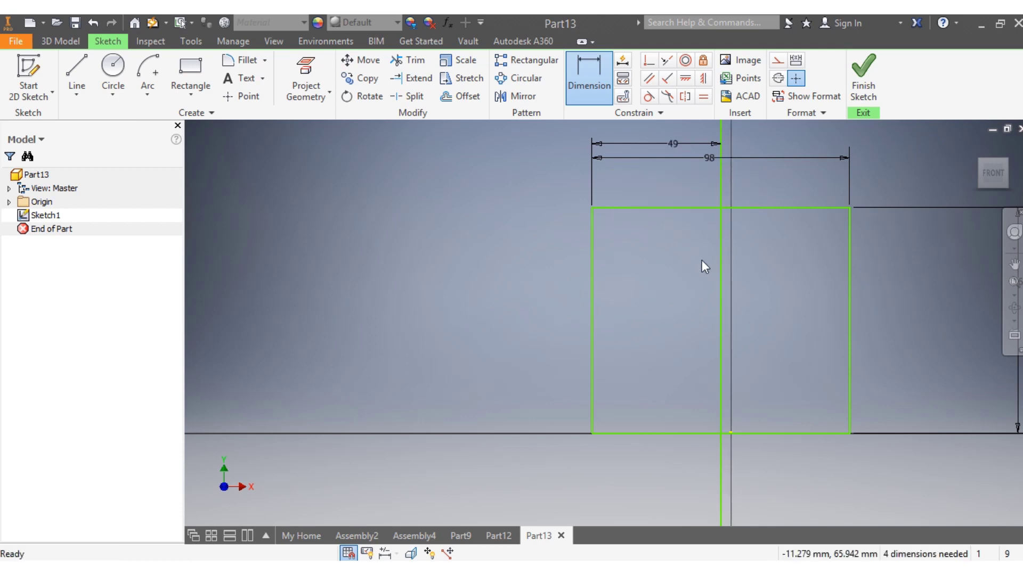
# Step: Move the vertical line together with the rectangle so that the line lies on the vertical axis
pyautogui.scroll(3, 740, 292)
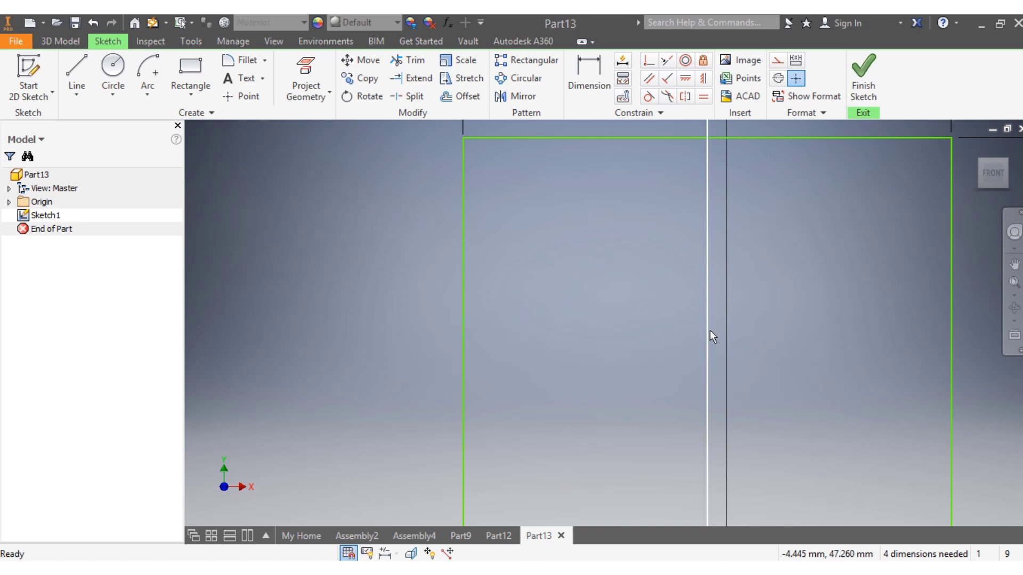
pyautogui.moveTo(707, 330); pyautogui.dragTo(724, 332)
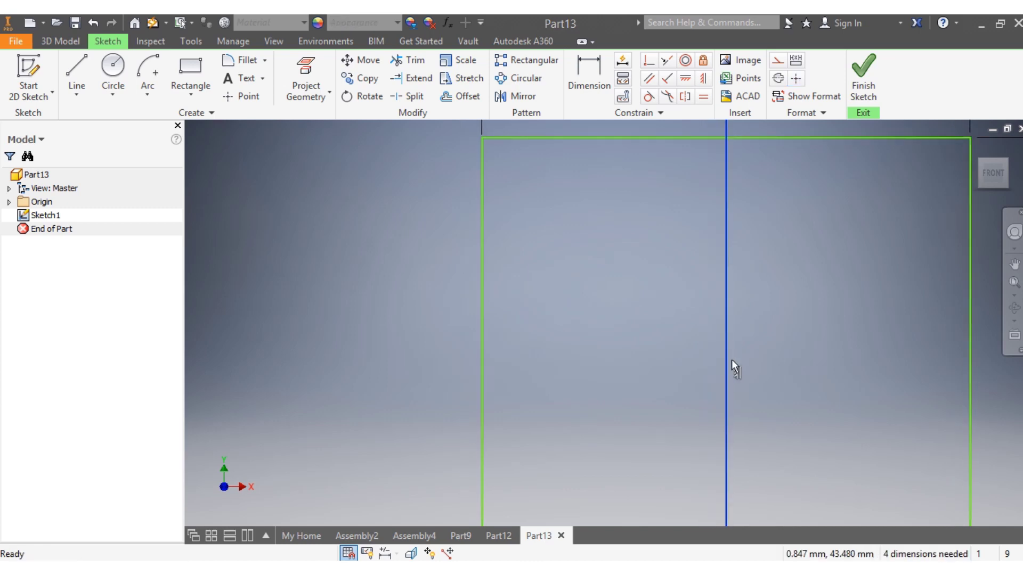
pyautogui.scroll(-5, 731, 359)
pyautogui.scroll(5, 730, 372)
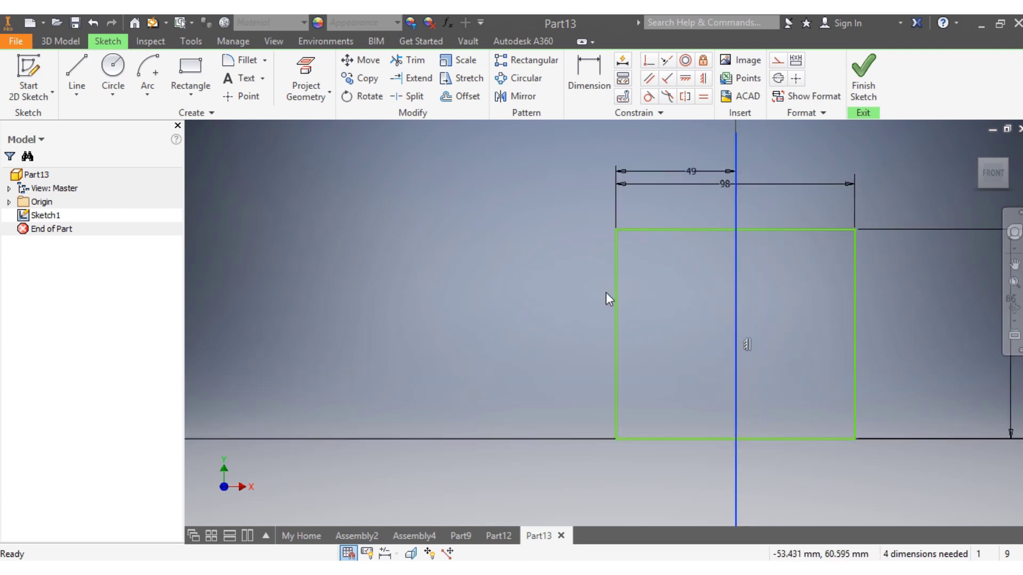
# Step: Draw a horizontal line inside the rectangle just above its lower edge, starting about 40 mm left of the centre line and ending near the right side
pyautogui.click(67, 90)
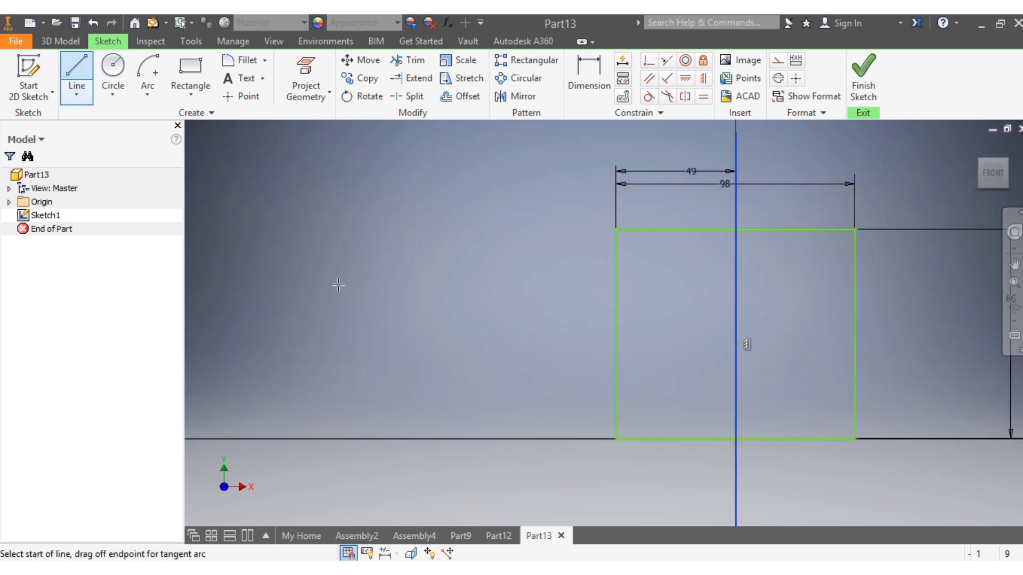
pyautogui.click(638, 419)
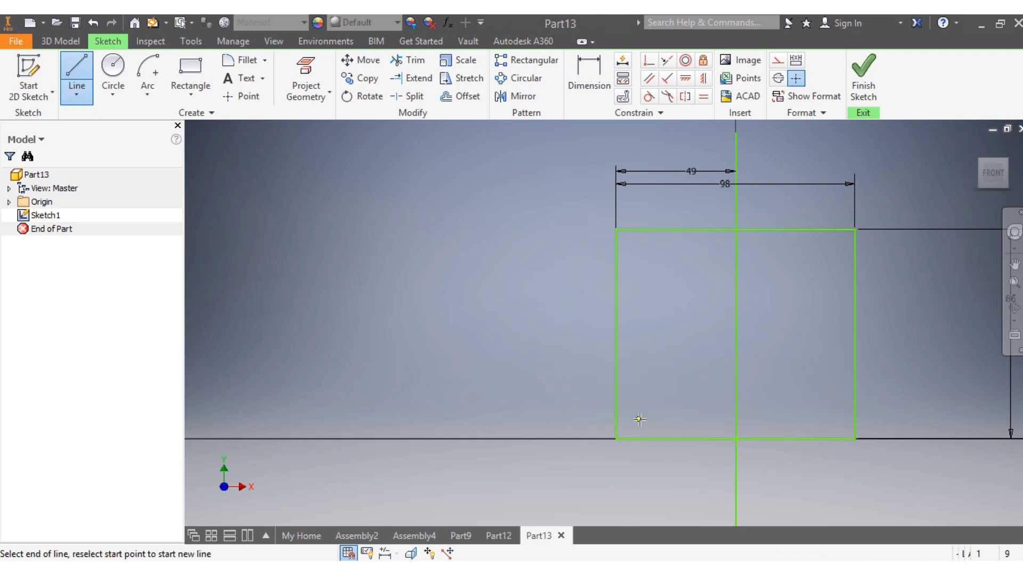
pyautogui.click(843, 419)
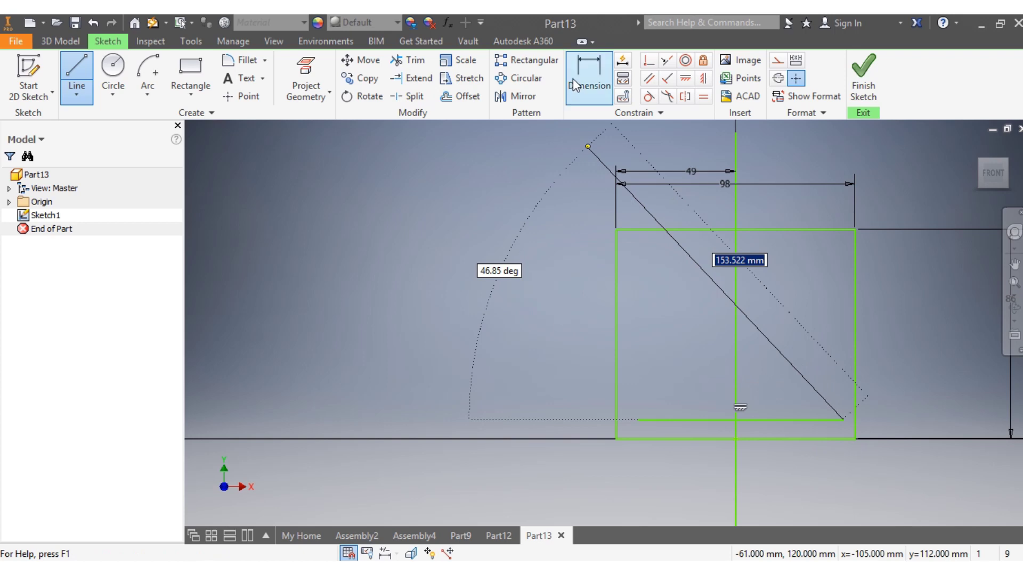
# Step: Dimension the horizontal distance from the inner horizontal line's left end to the vertical centre line, setting it to 45 mm
pyautogui.click(587, 72)
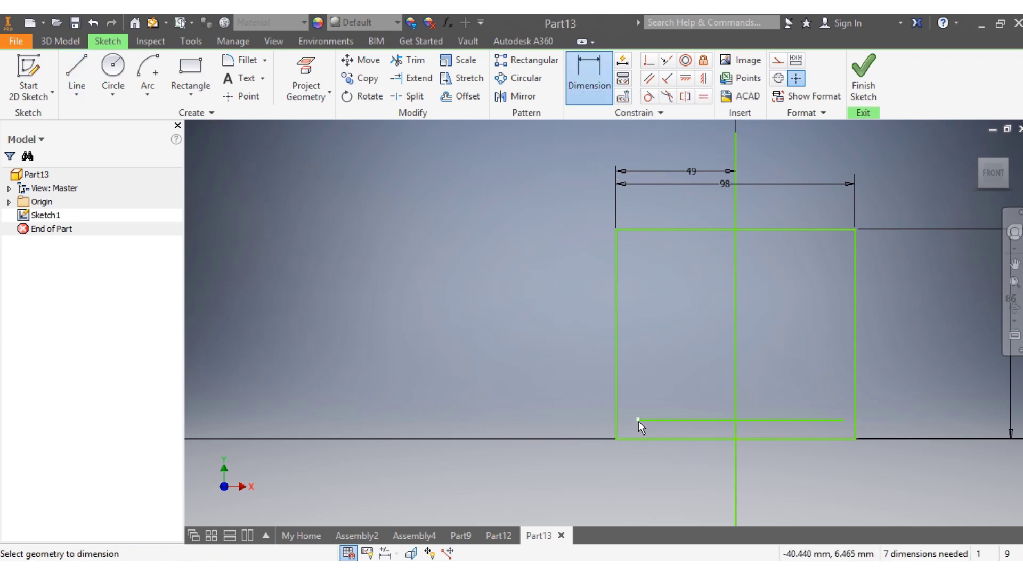
pyautogui.click(735, 464)
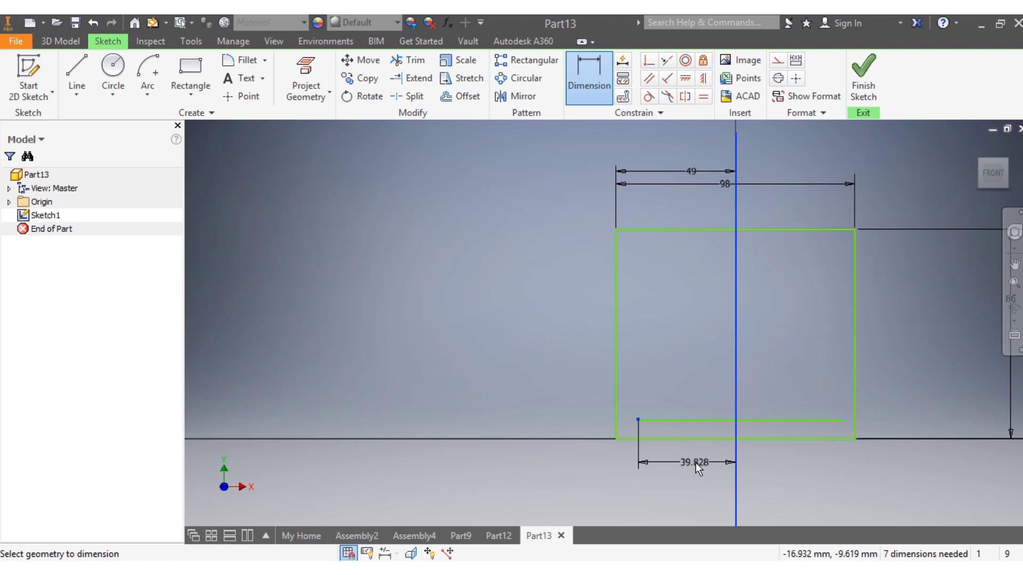
pyautogui.click(696, 462)
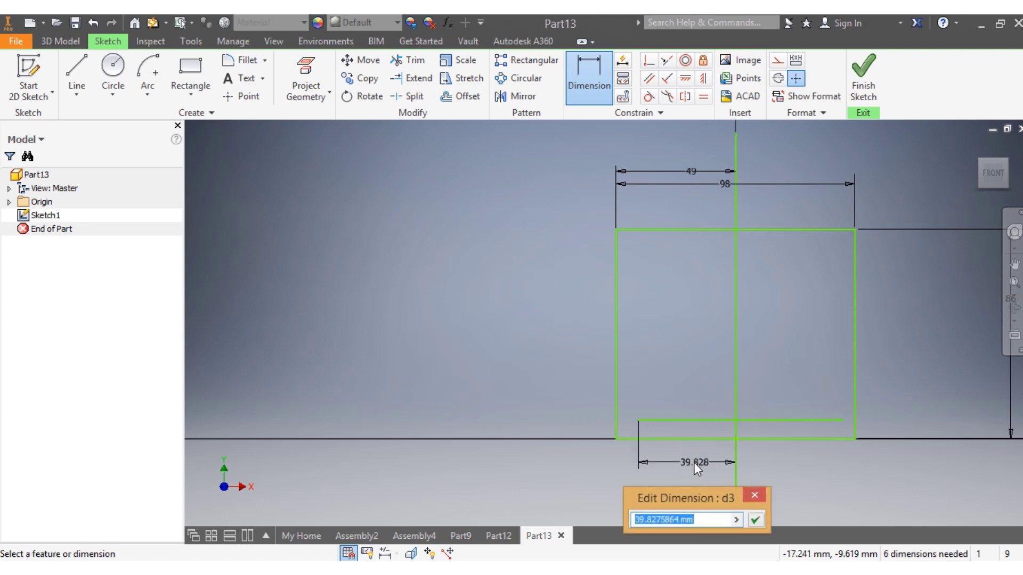
pyautogui.write('4')
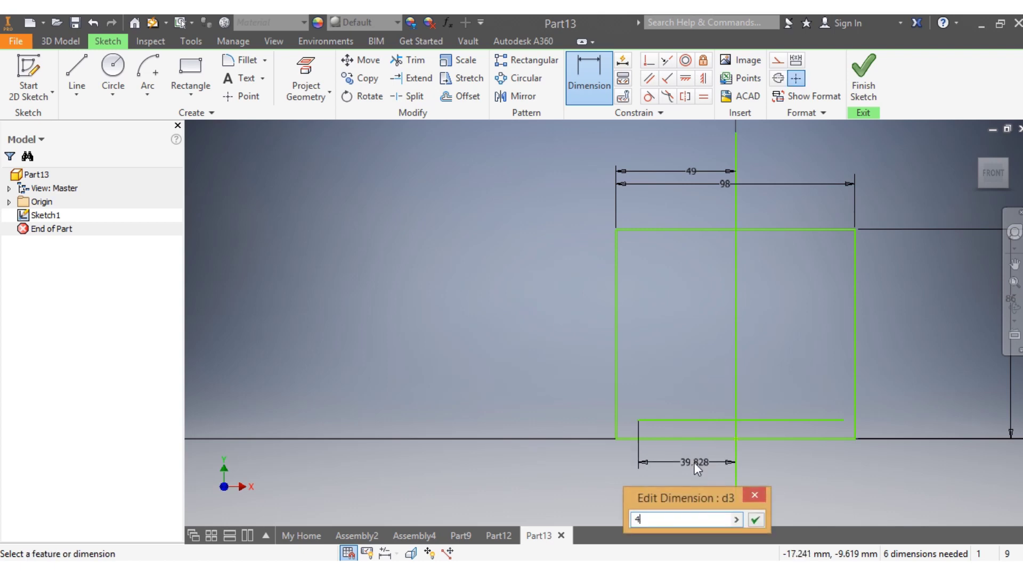
pyautogui.write('0')
pyautogui.press('Return')
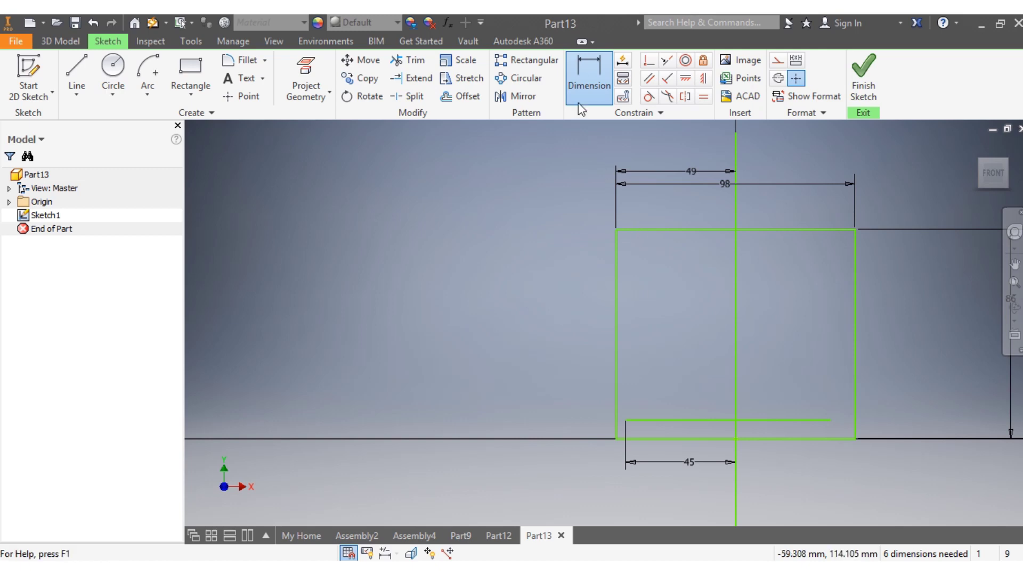
# Step: Dimension the gap between the inner horizontal line and the rectangle's lower edge, setting it to 3 mm
pyautogui.click(587, 80)
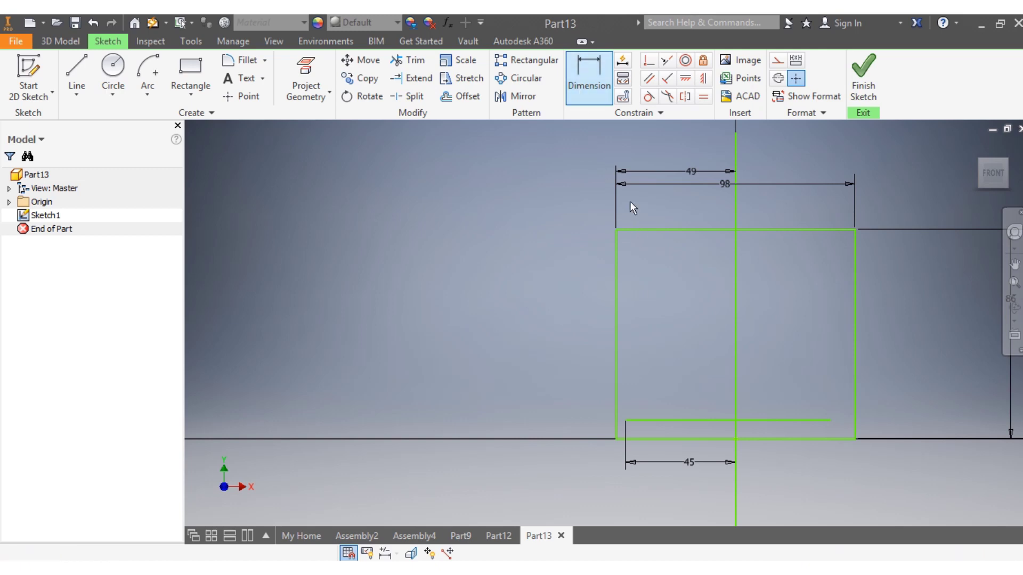
pyautogui.click(698, 420)
pyautogui.click(695, 439)
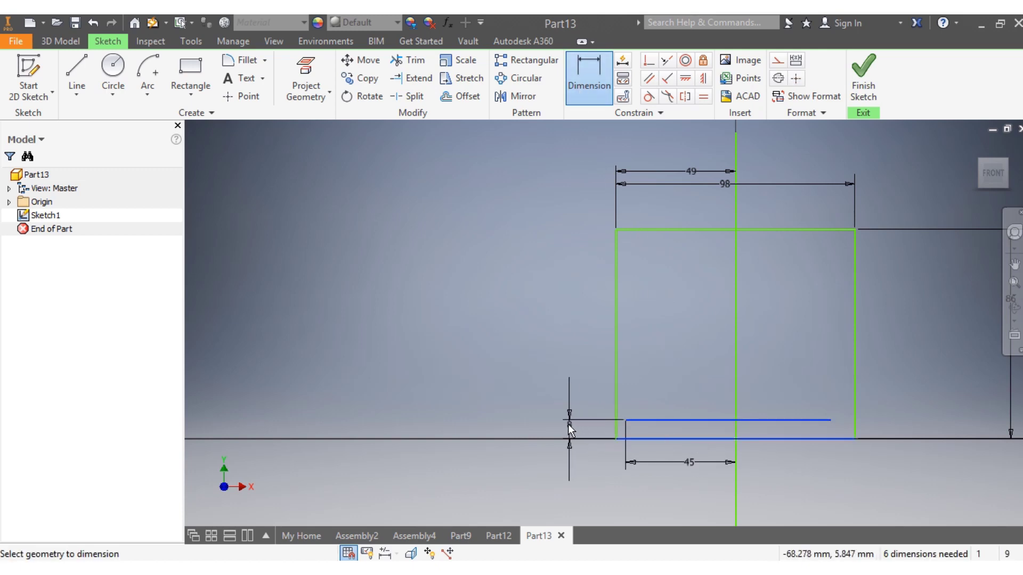
pyautogui.click(554, 433)
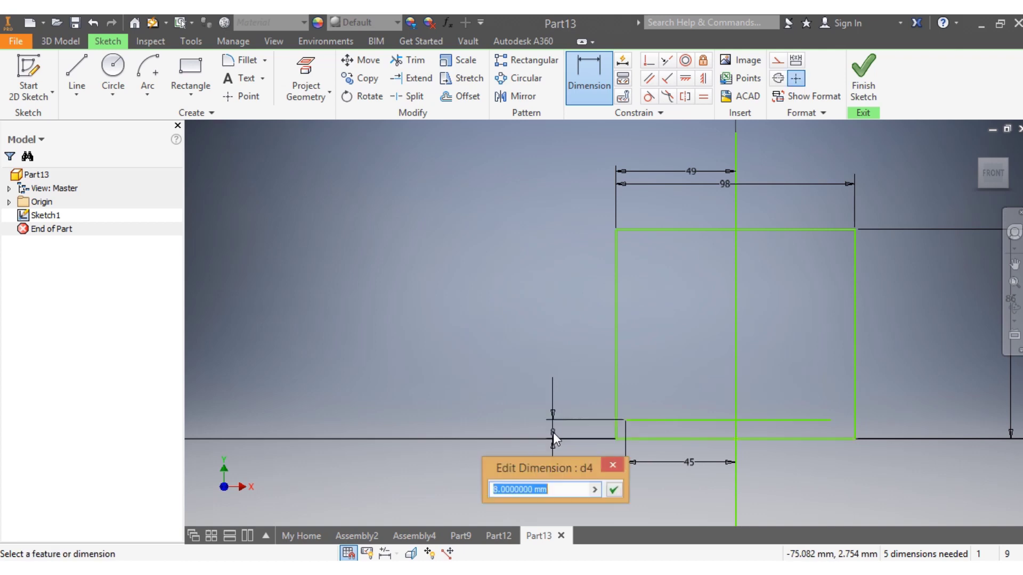
pyautogui.write('3')
pyautogui.press('Return')
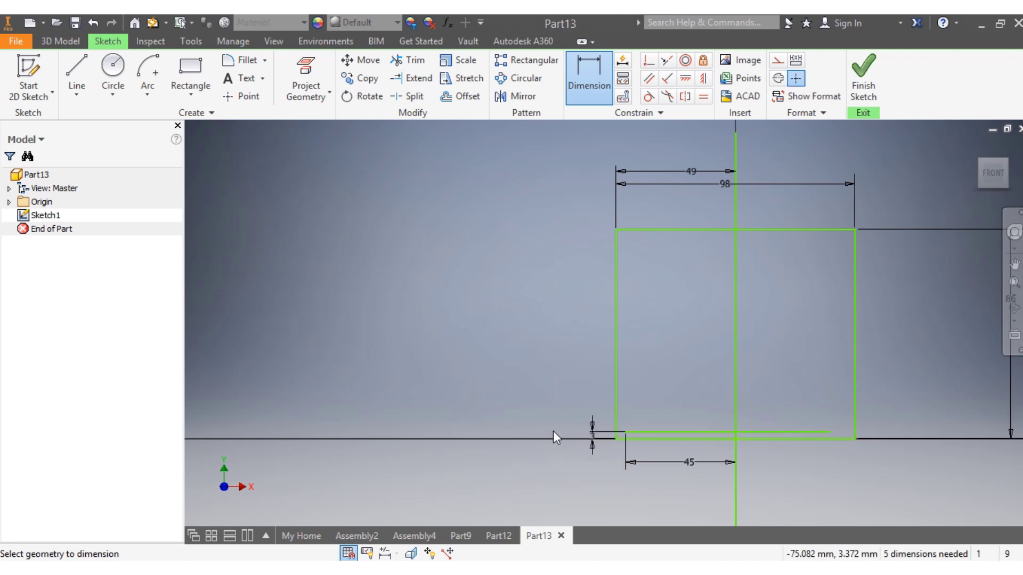
# Step: Draw a short vertical line joining the inner horizontal line to the rectangle's lower edge, left of the centre line
pyautogui.scroll(3, 651, 416)
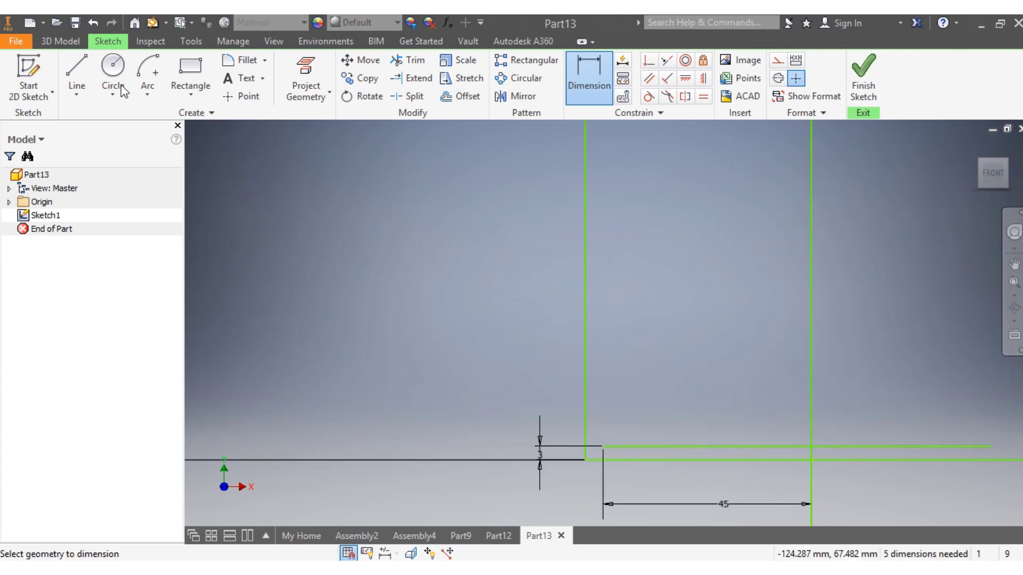
pyautogui.click(77, 74)
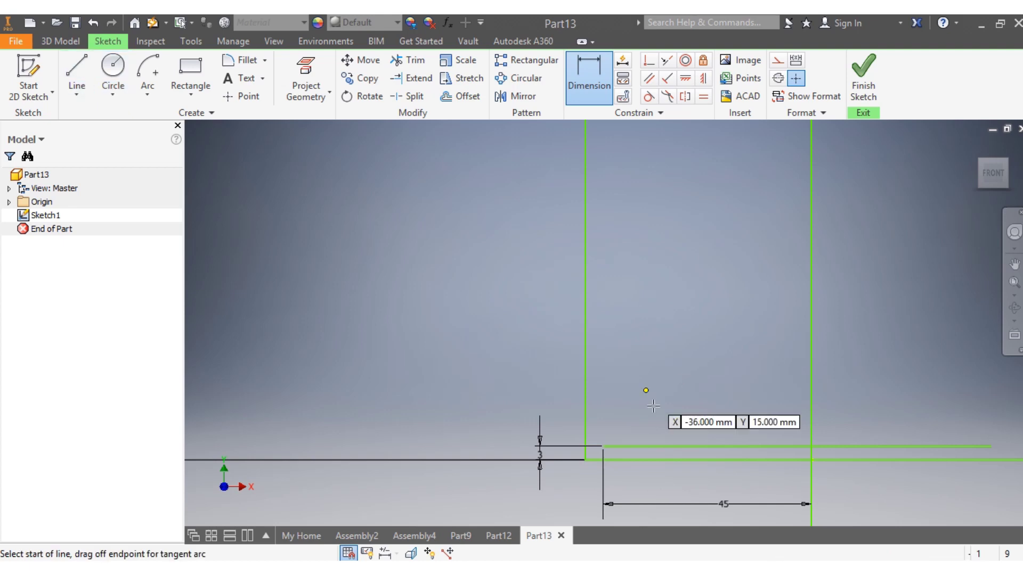
pyautogui.click(669, 447)
pyautogui.click(669, 460)
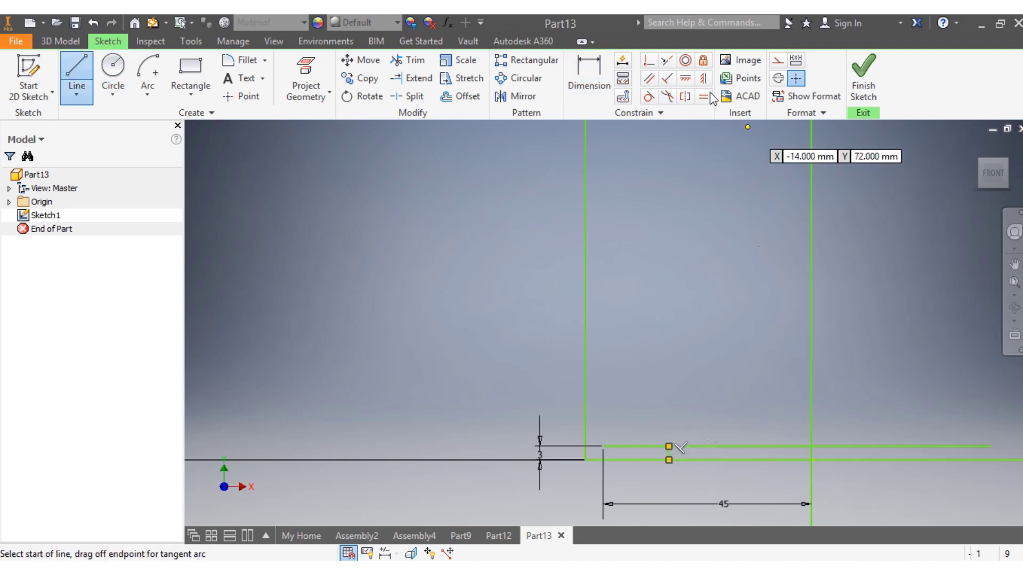
# Step: Dimension the distance between the short vertical line and the vertical centre line, setting it to 42 mm
pyautogui.click(589, 75)
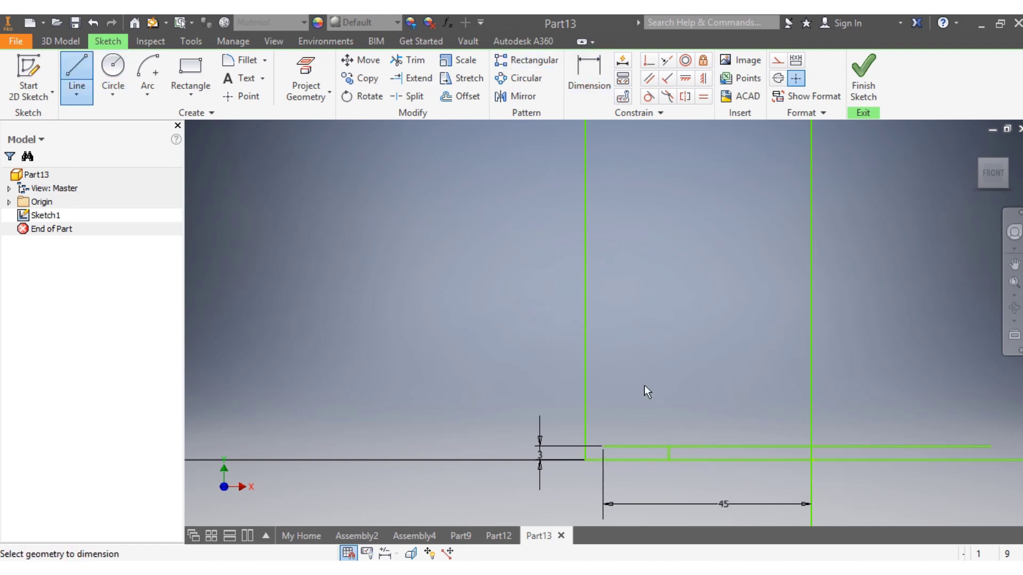
pyautogui.click(668, 453)
pyautogui.click(811, 455)
pyautogui.scroll(3, 666, 475)
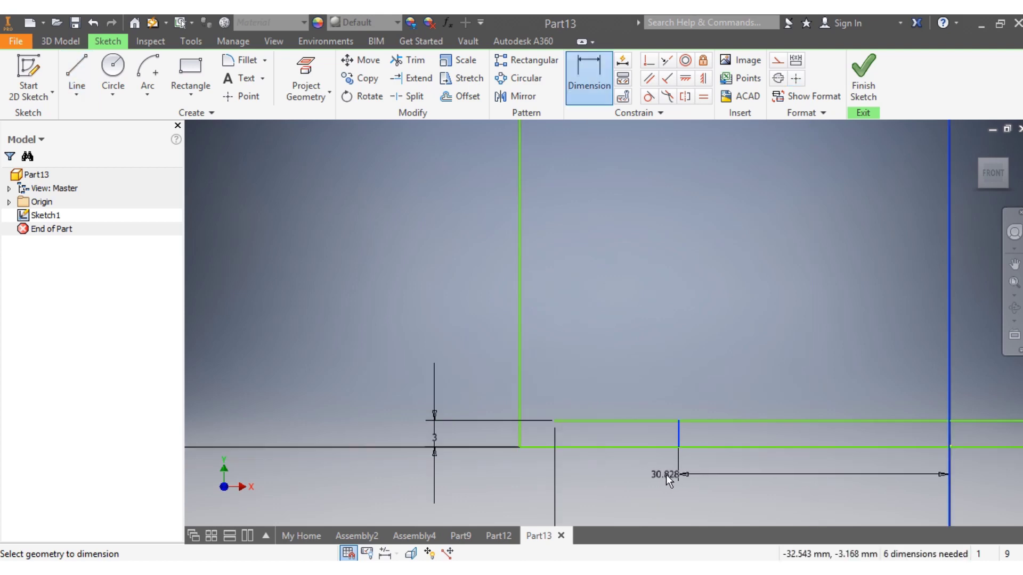
pyautogui.scroll(5, 705, 466)
pyautogui.scroll(3, 714, 467)
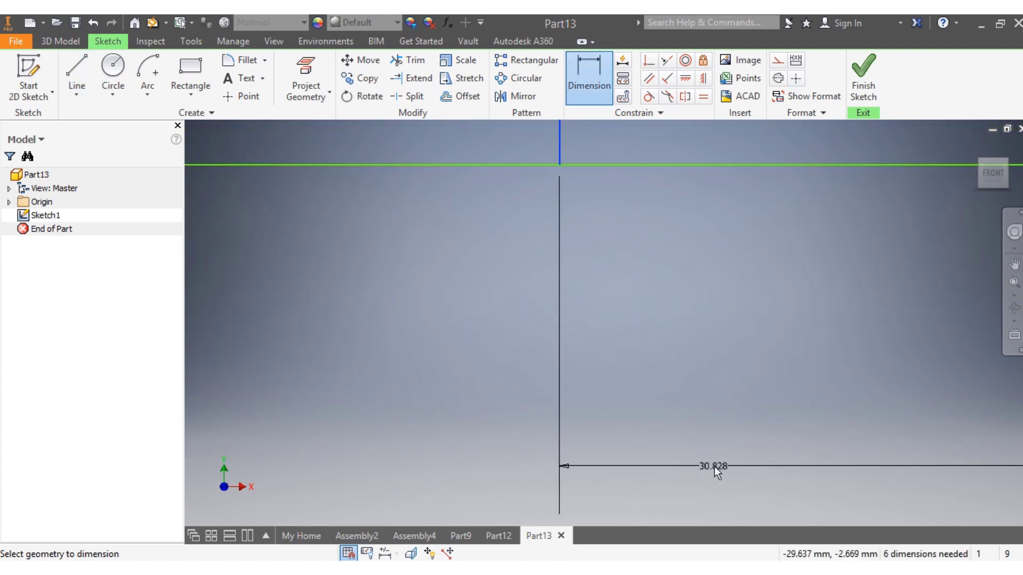
pyautogui.scroll(-2, 715, 467)
pyautogui.click(719, 466)
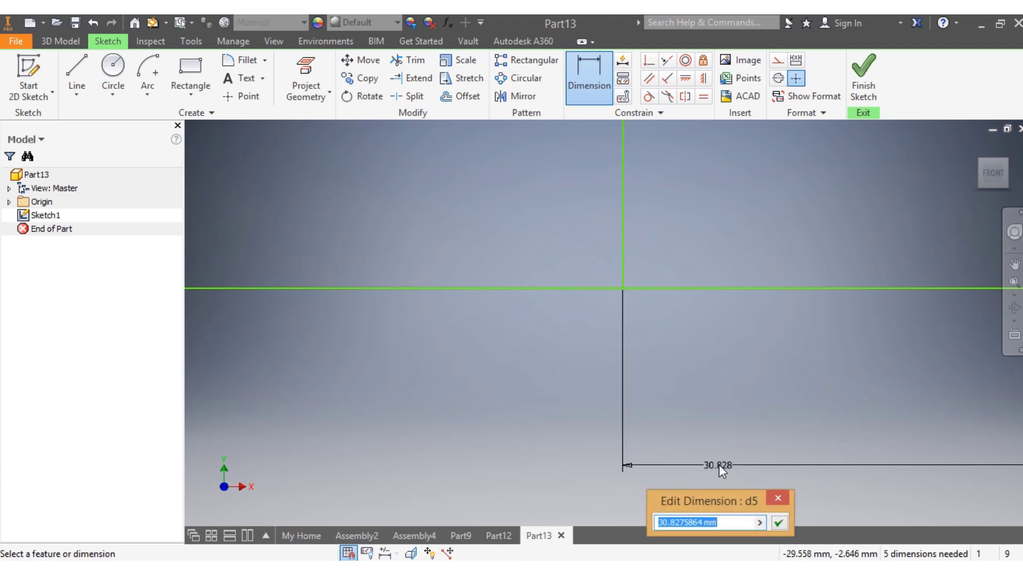
pyautogui.write('42')
pyautogui.press('Return')
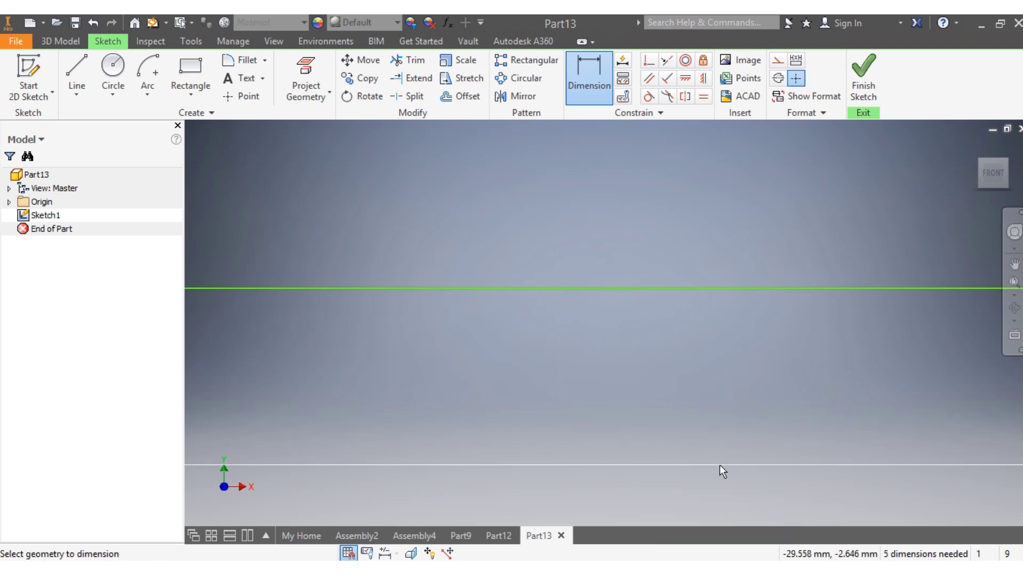
# Step: Draw a vertical line about 47 mm long inside the rectangle, about 30 mm left of the centre line and ending just above the horizontal line
pyautogui.scroll(-3, 677, 480)
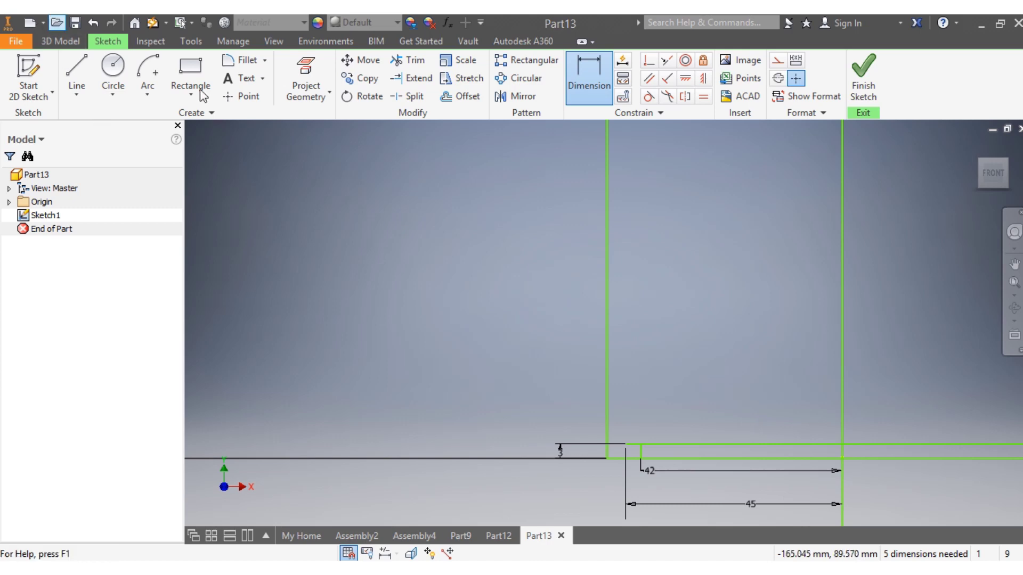
pyautogui.press('l')
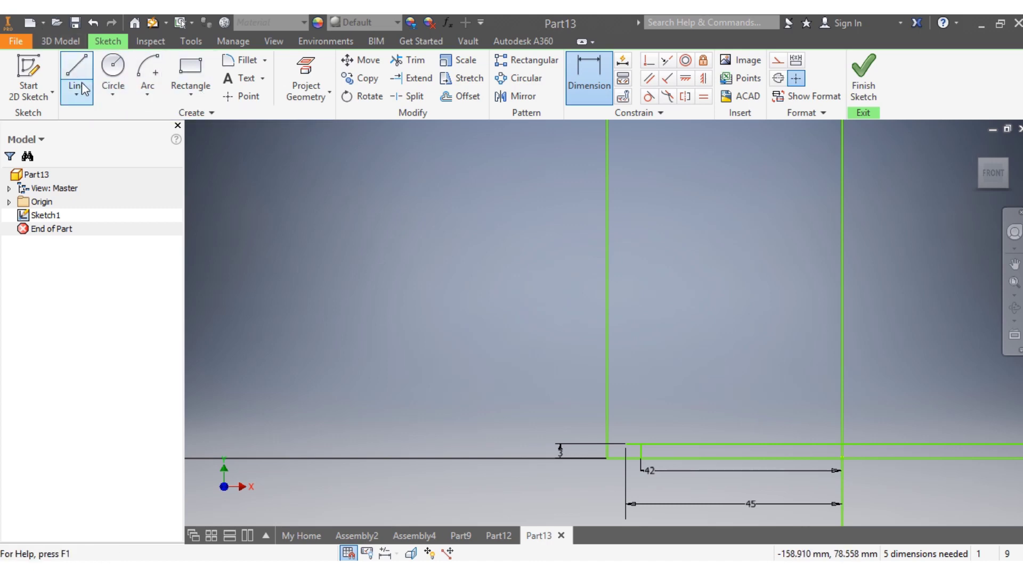
pyautogui.scroll(-2, 671, 238)
pyautogui.scroll(-2, 671, 239)
pyautogui.scroll(3, 672, 221)
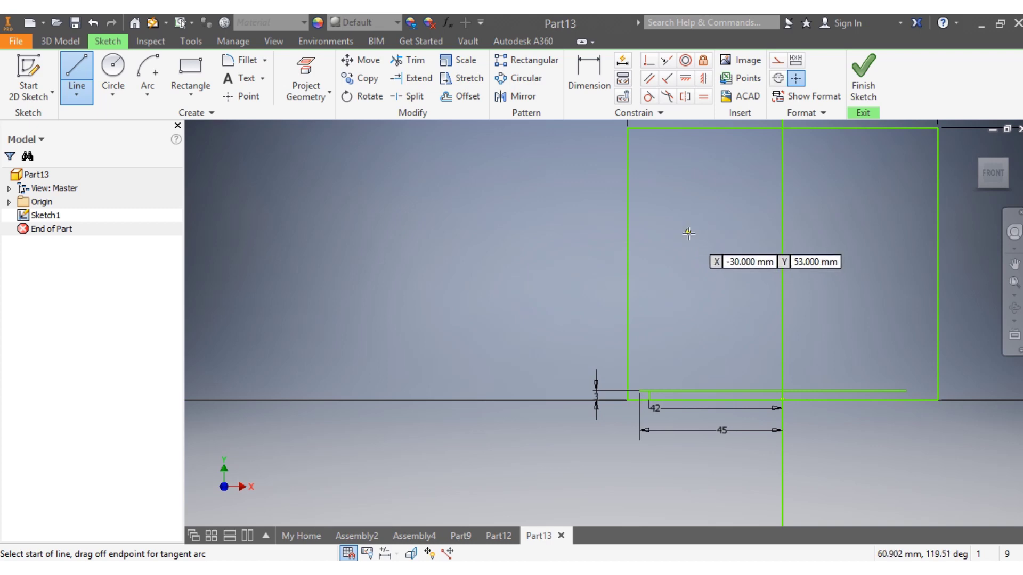
pyautogui.click(687, 232)
pyautogui.click(694, 308)
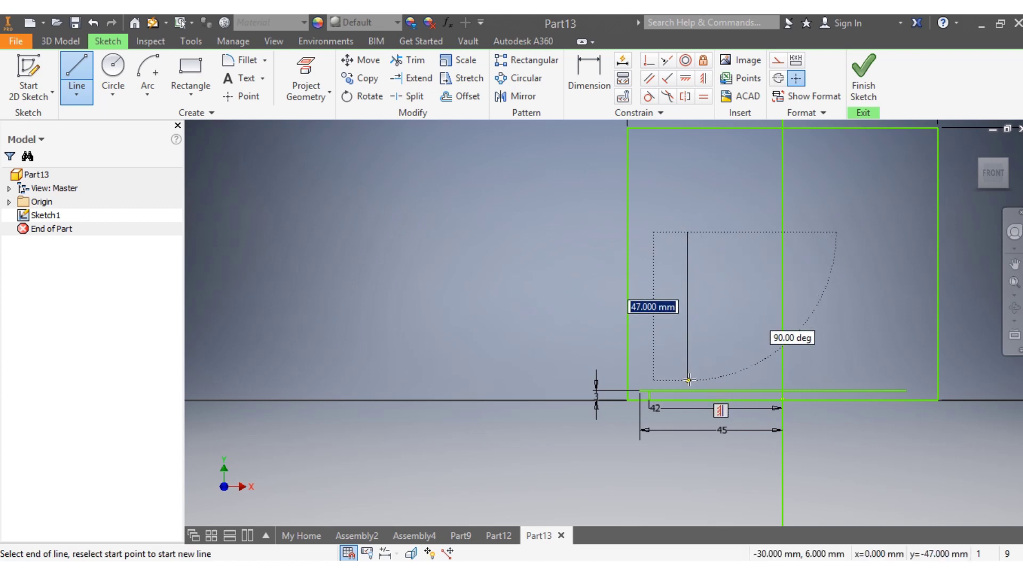
pyautogui.click(688, 381)
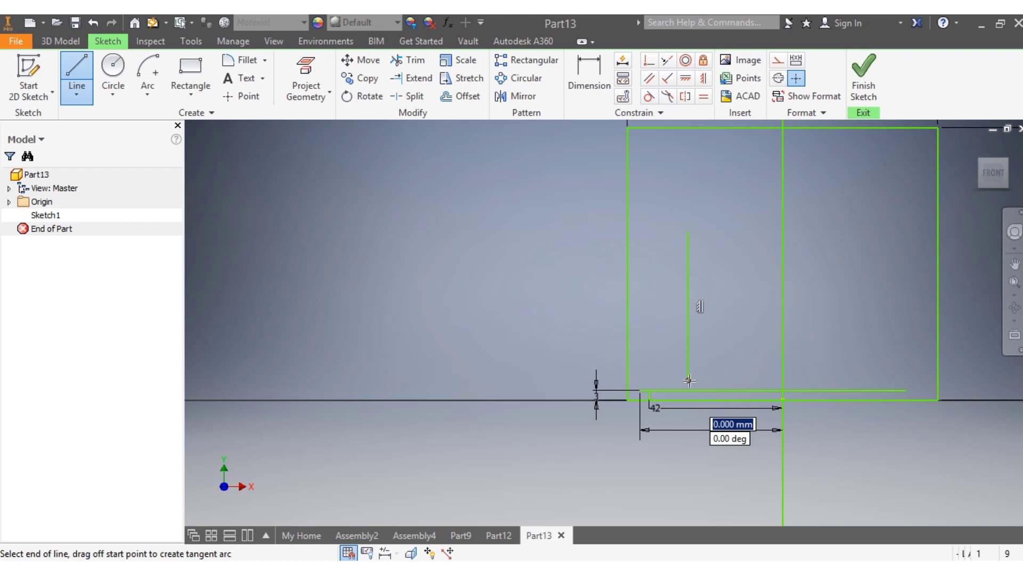
# Step: Dimension the distance between the long inner vertical line and the vertical centre line, setting it to 20 mm
pyautogui.click(588, 81)
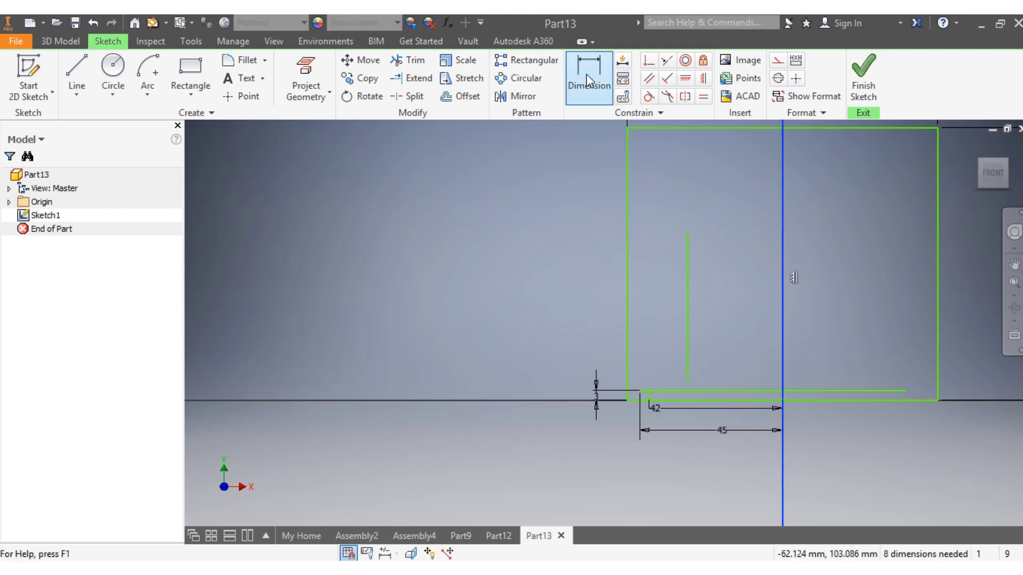
pyautogui.click(780, 320)
pyautogui.click(688, 337)
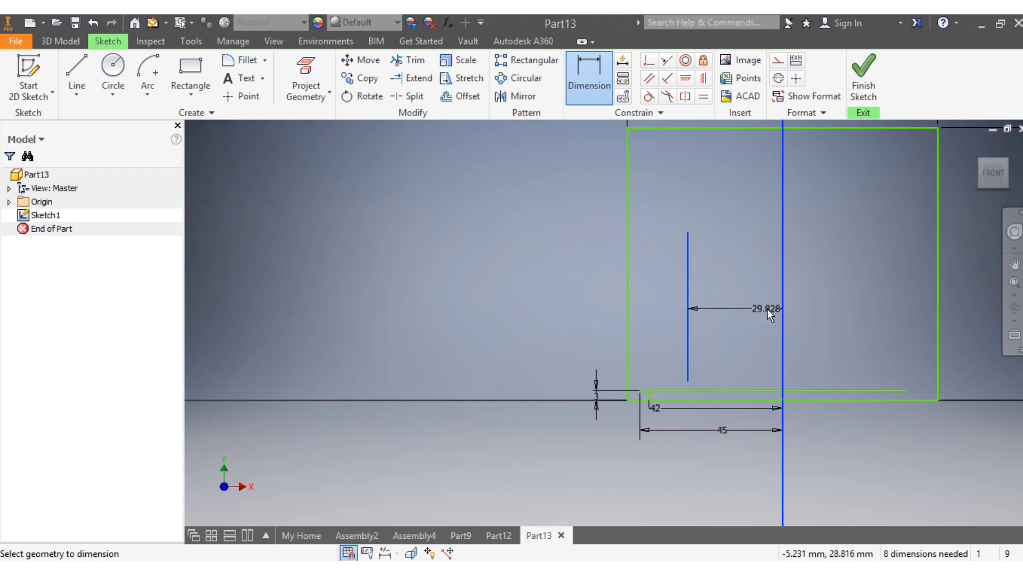
pyautogui.click(744, 292)
pyautogui.click(744, 292)
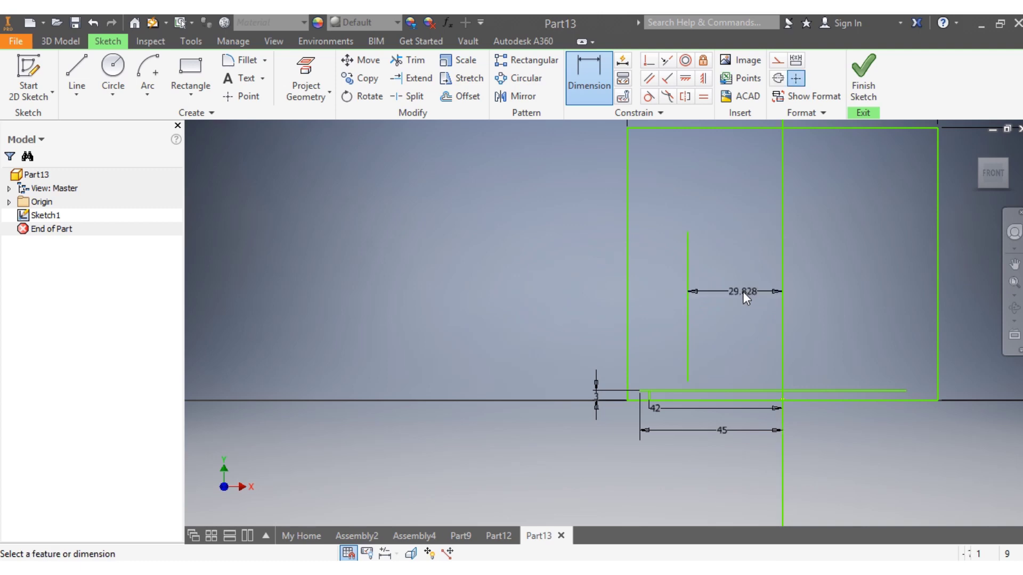
pyautogui.write('20')
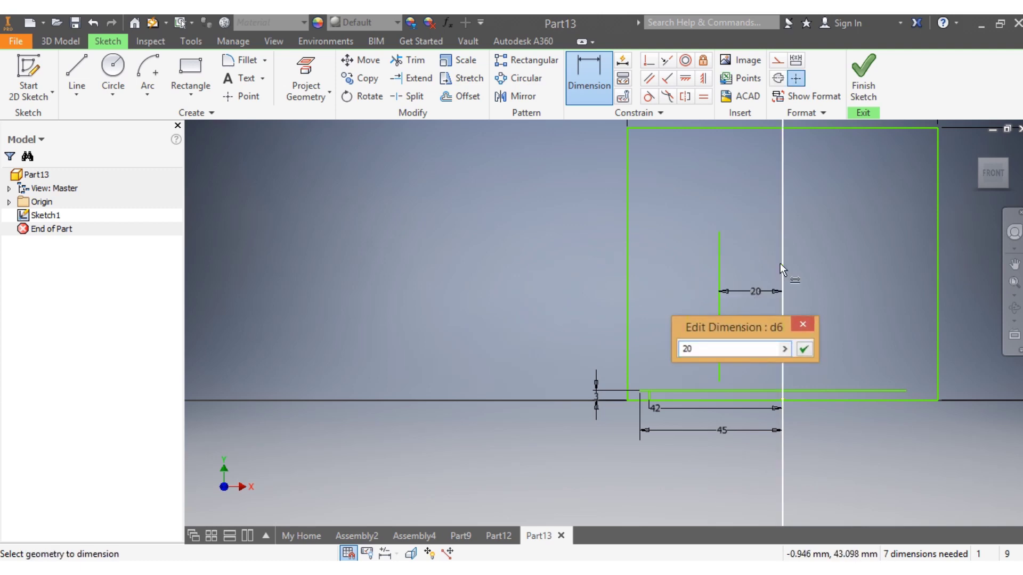
pyautogui.press('Return')
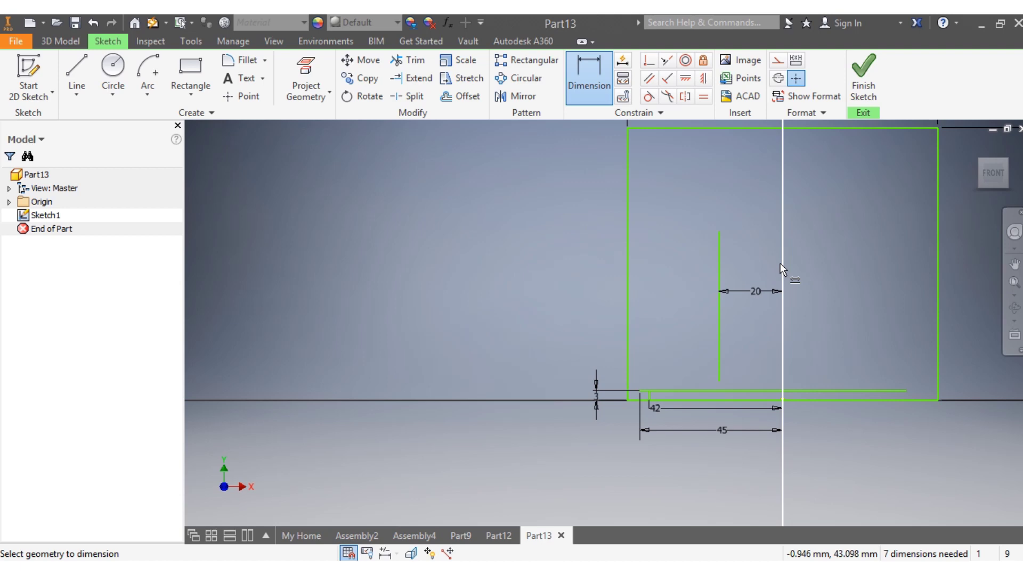
# Step: Try a slanted line starting just inside the rectangle's left side and crossing the lower part of the inner vertical line
pyautogui.click(81, 63)
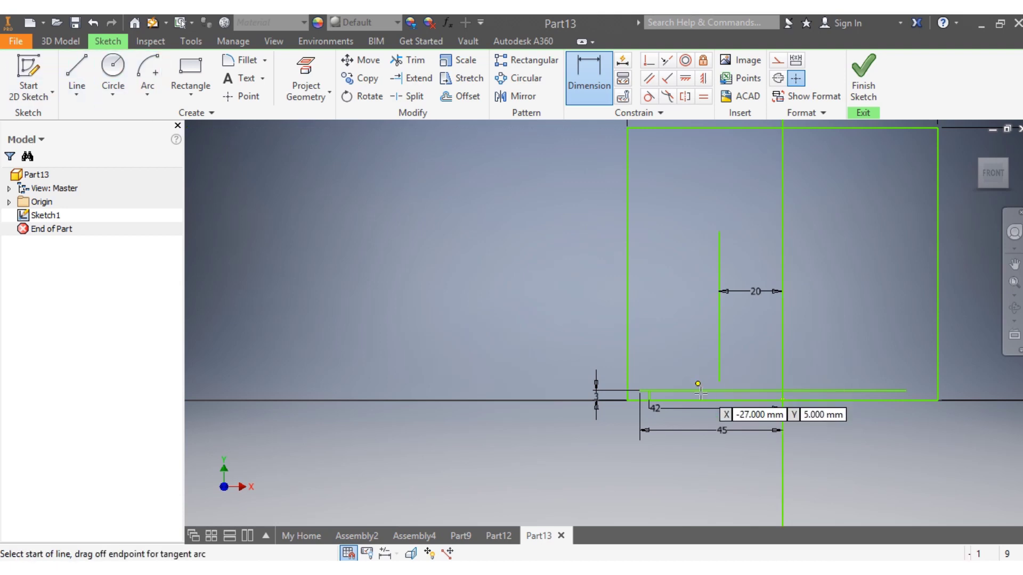
pyautogui.click(640, 374)
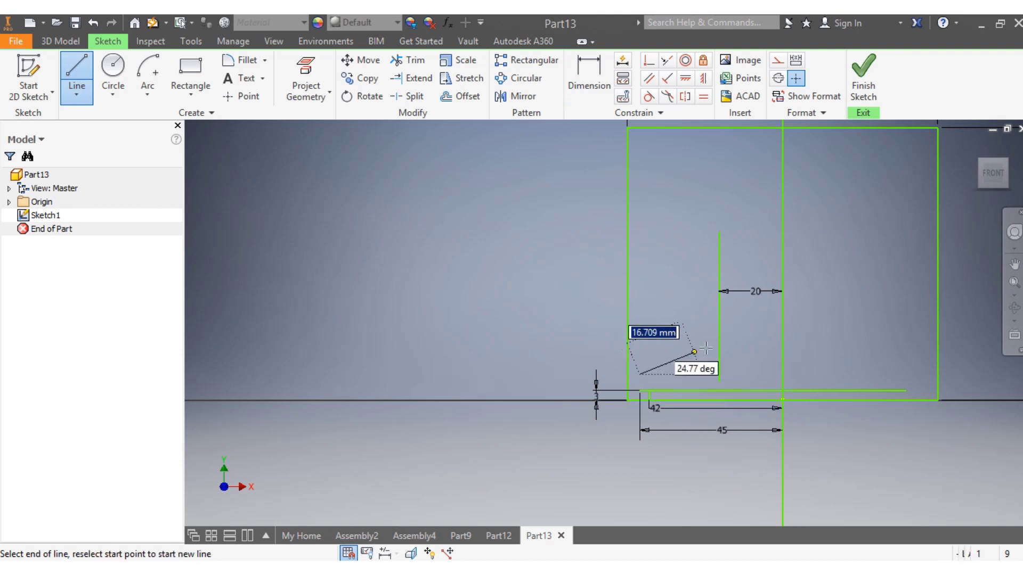
pyautogui.click(749, 346)
pyautogui.press('Escape')
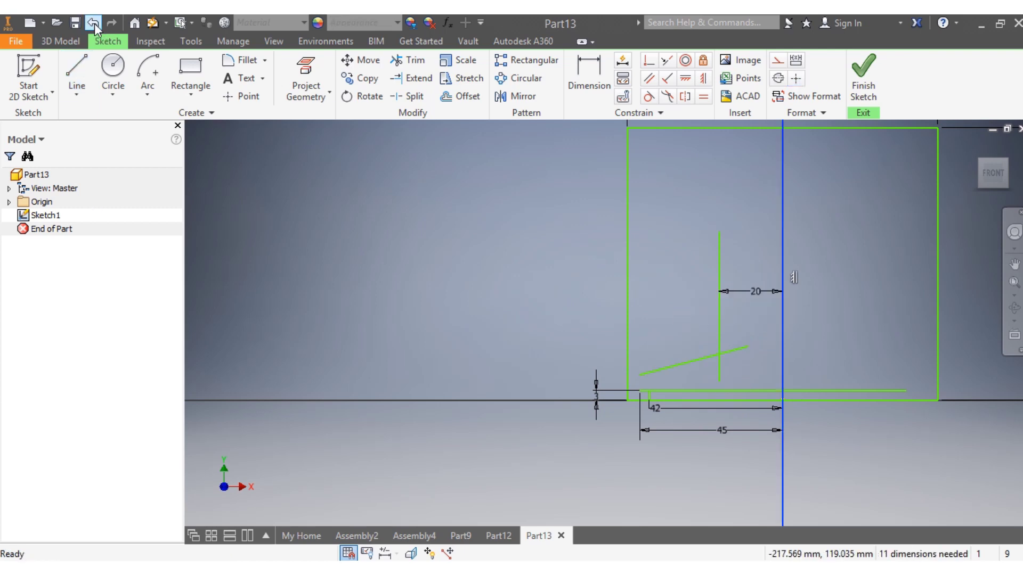
# Step: Draw a line rising at about 9 degrees from outside the rectangle's left side, across the inner vertical line, to near the centre line
pyautogui.click(76, 72)
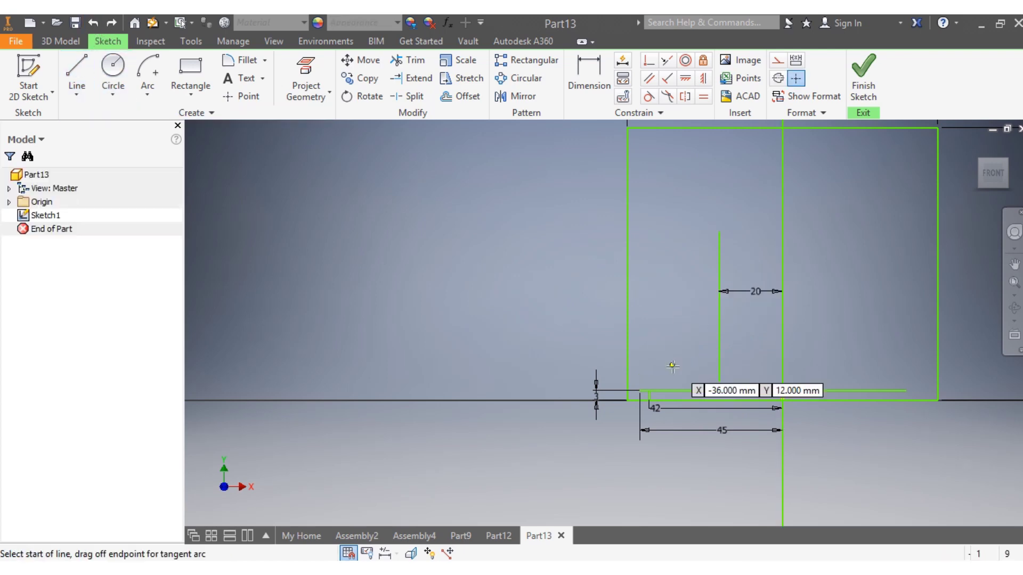
pyautogui.click(608, 358)
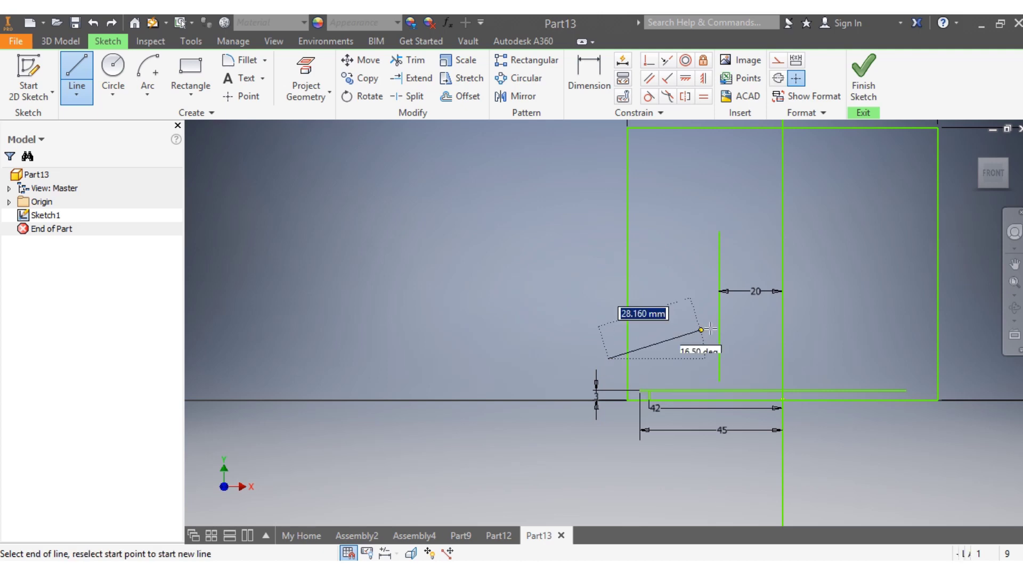
pyautogui.click(763, 332)
pyautogui.press('d')
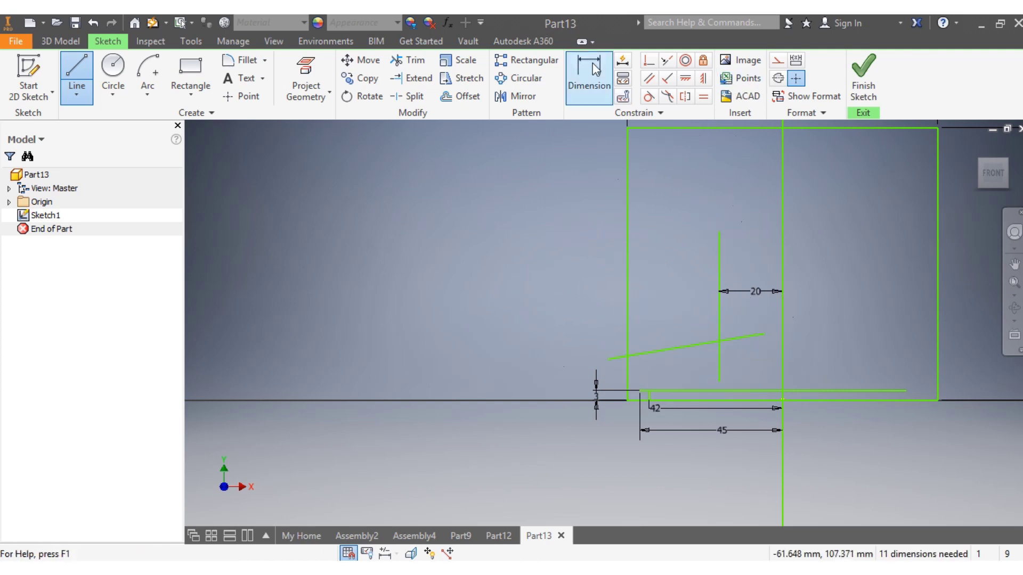
pyautogui.click(721, 341)
pyautogui.click(722, 391)
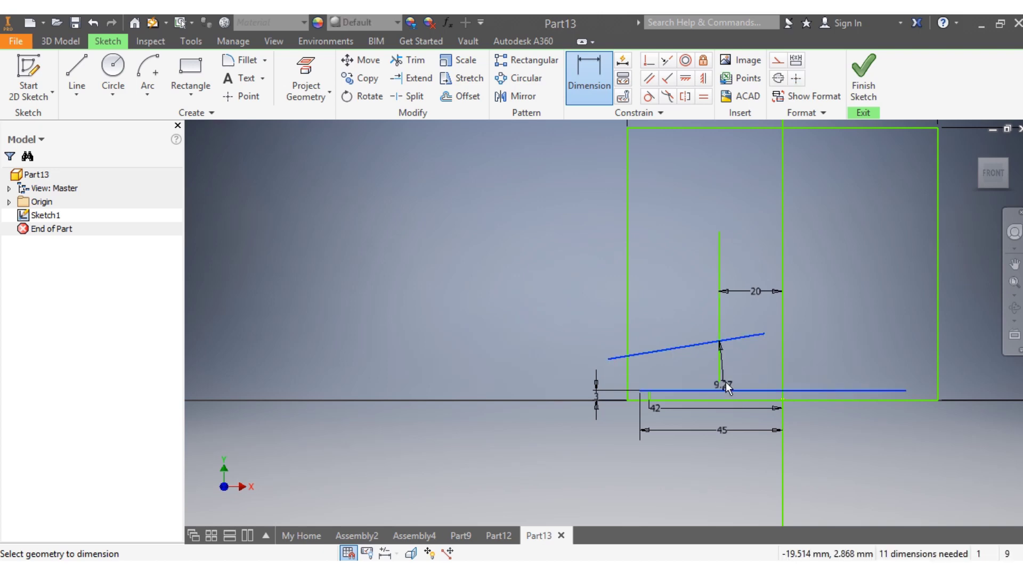
pyautogui.press('Escape')
pyautogui.scroll(-5, 733, 339)
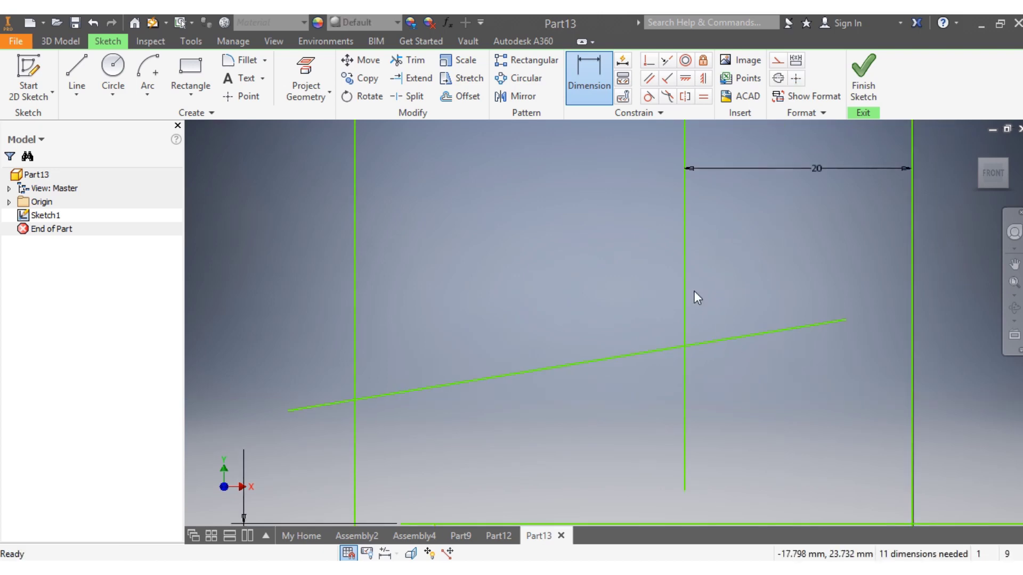
# Step: Trim the slanted line's end beyond the inner vertical line and dimension its new endpoint 16.5 mm above the lower horizontal line
pyautogui.scroll(4, 705, 340)
pyautogui.click(407, 61)
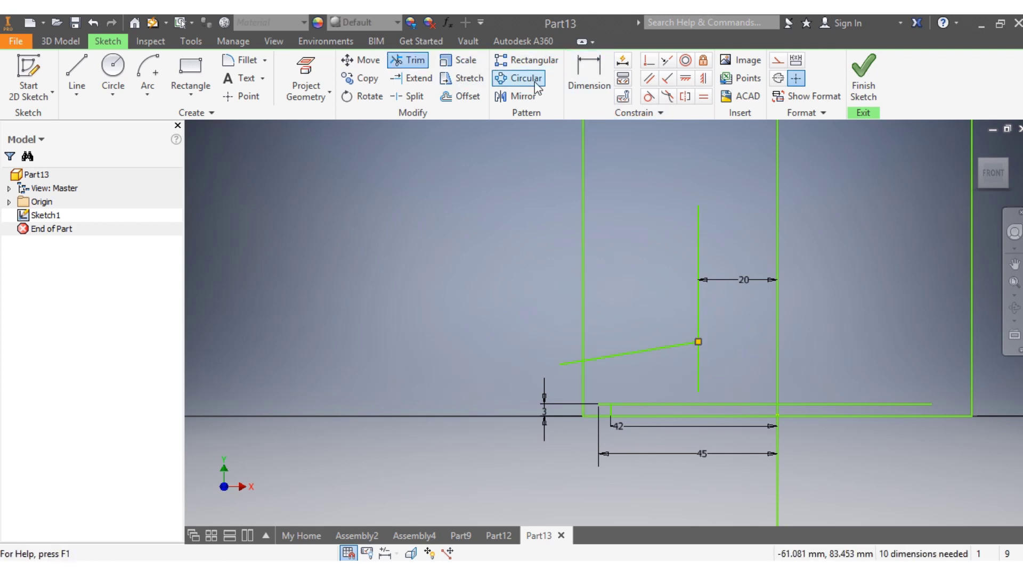
pyautogui.click(593, 71)
pyautogui.click(699, 342)
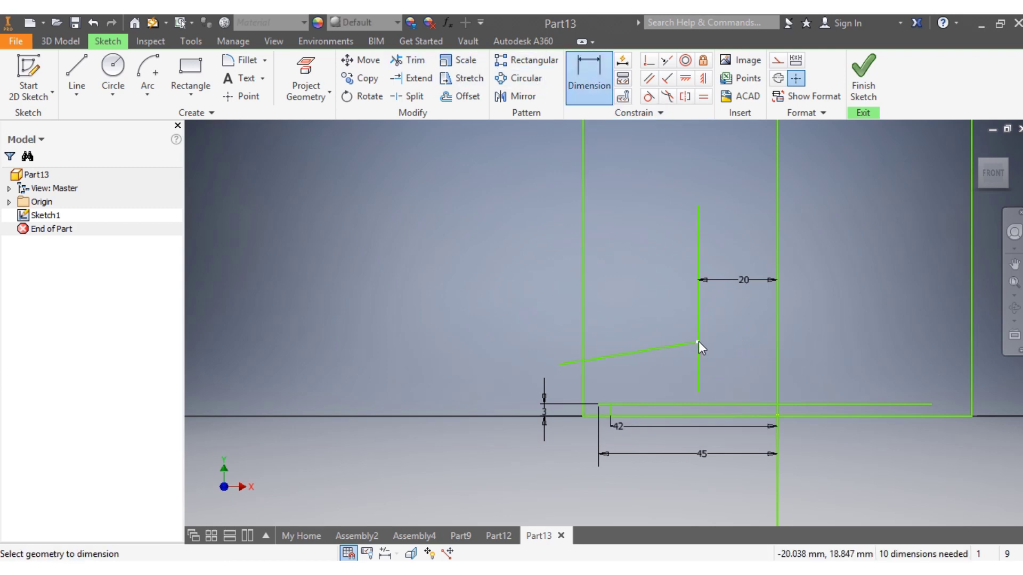
pyautogui.click(702, 404)
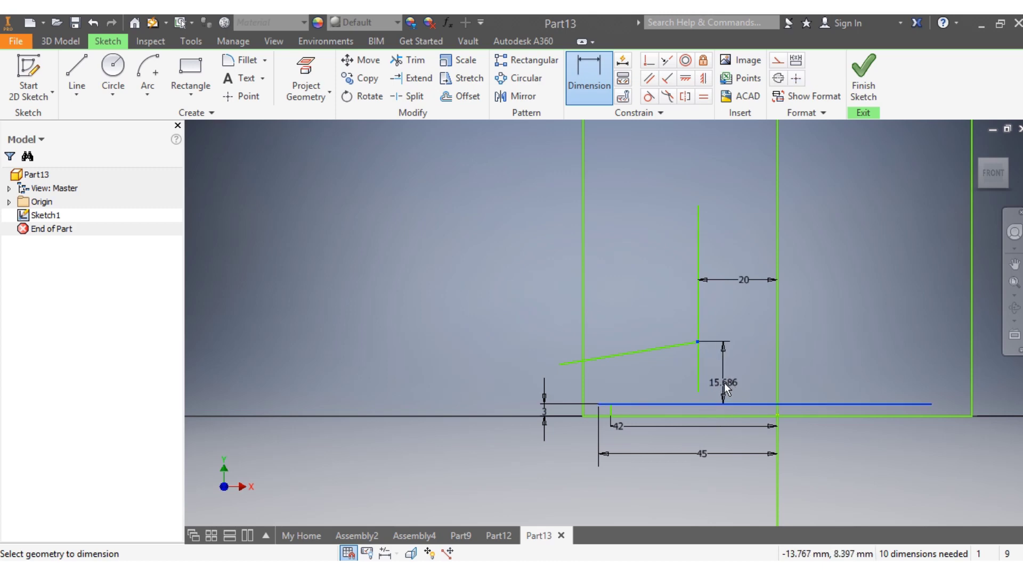
pyautogui.click(724, 383)
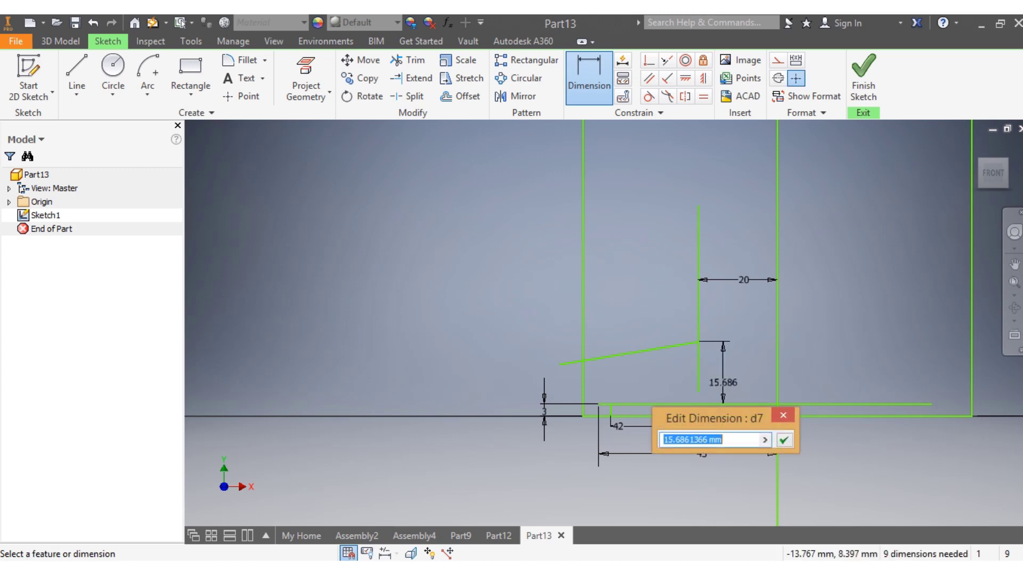
pyautogui.write('16.5')
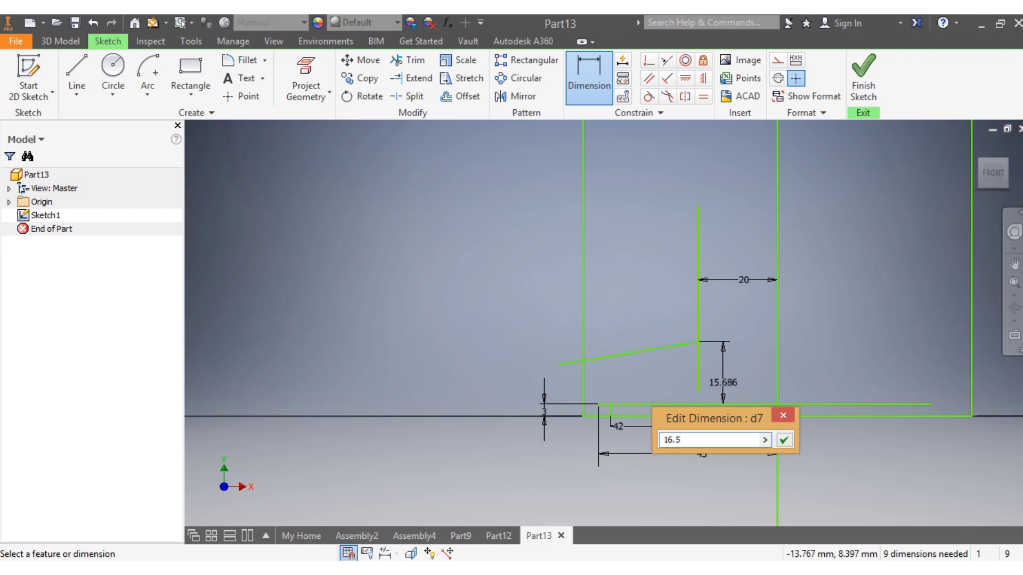
pyautogui.press('Return')
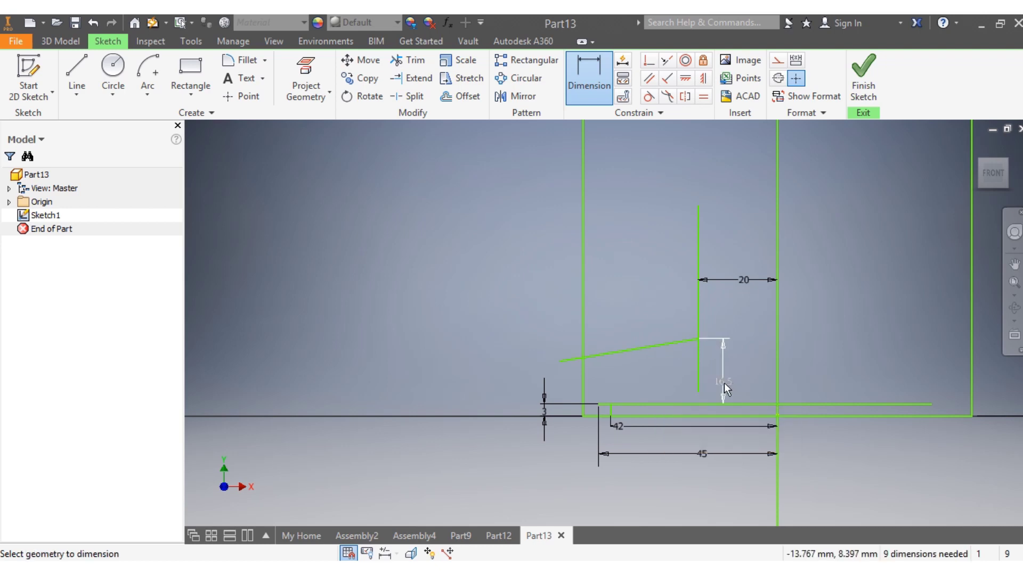
# Step: Try to make the inner horizontal line parallel to the rectangle's bottom edge
pyautogui.click(648, 80)
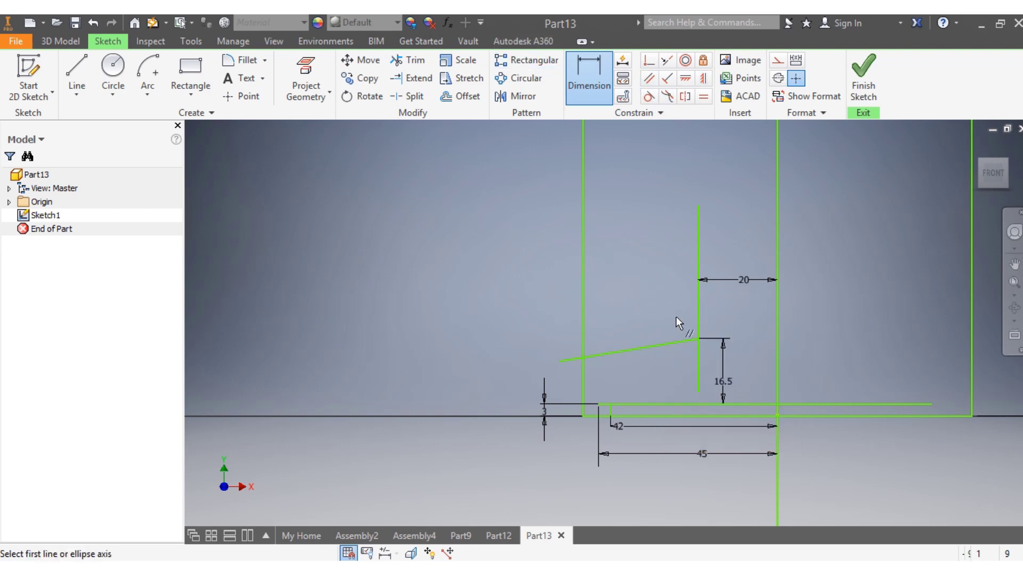
pyautogui.click(680, 404)
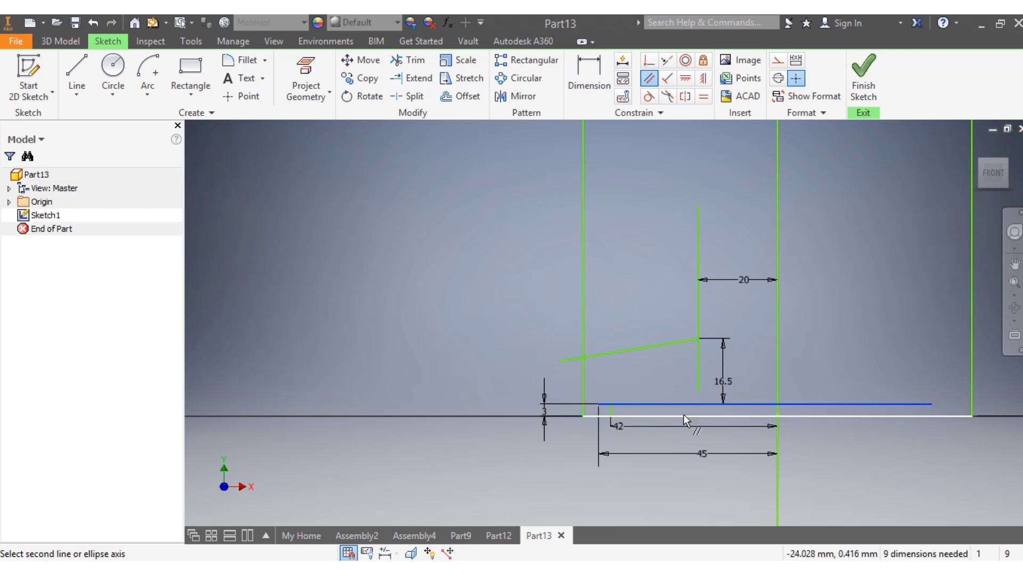
pyautogui.click(682, 415)
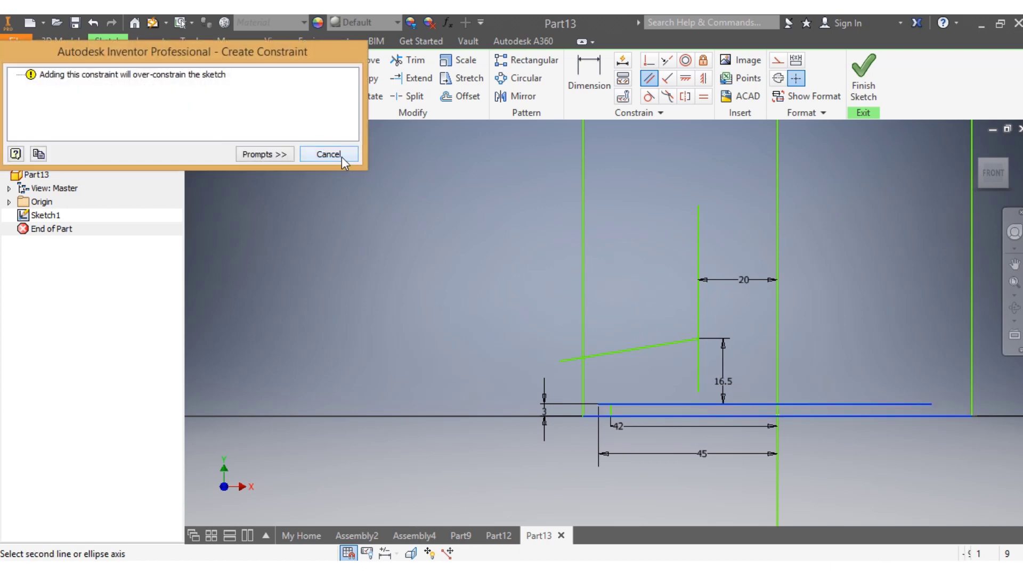
pyautogui.click(328, 154)
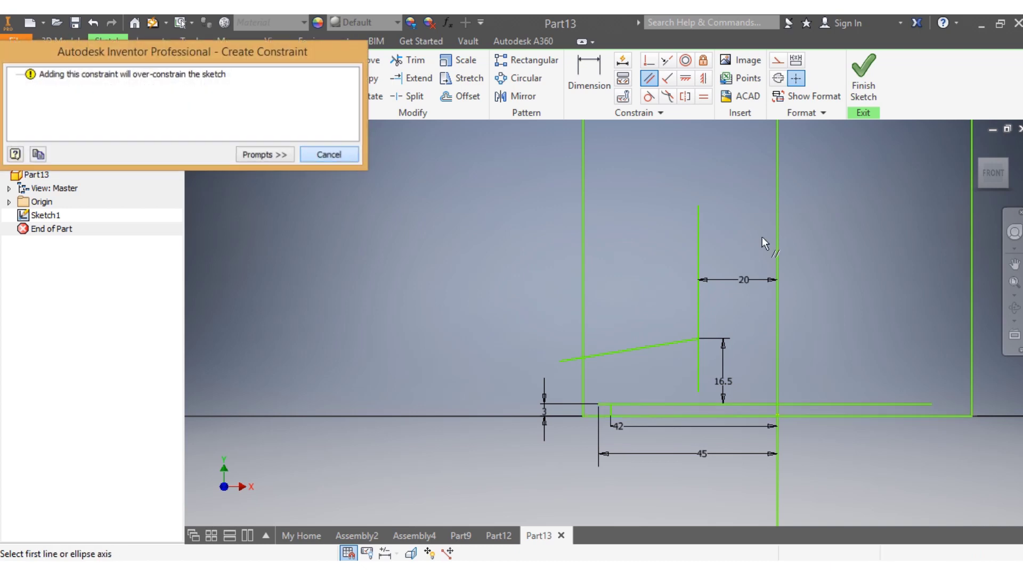
# Step: Dimension the angle between the inner vertical line and the slanted line, setting it to 100 degrees
pyautogui.click(589, 74)
pyautogui.click(698, 308)
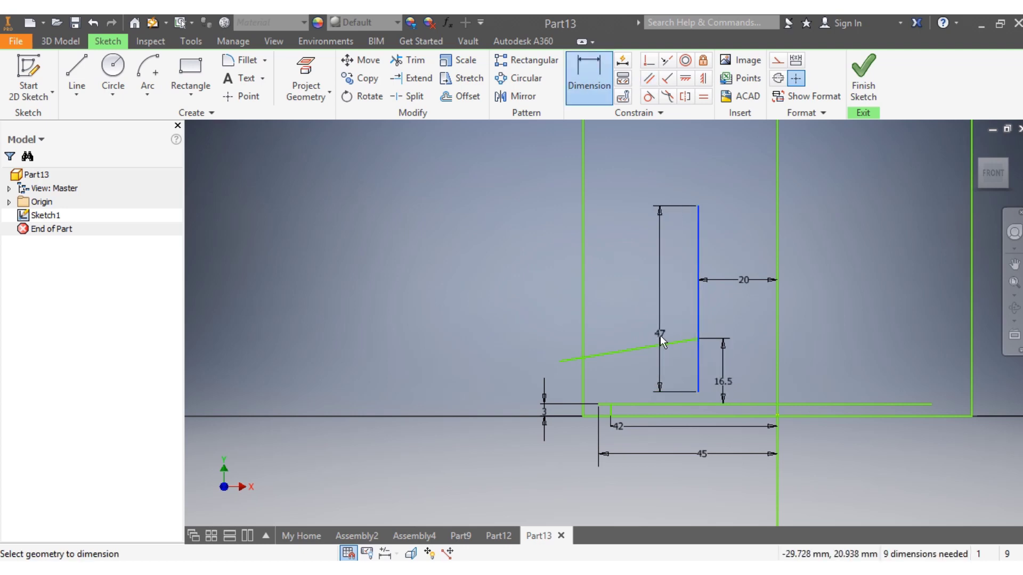
pyautogui.click(660, 342)
pyautogui.click(657, 323)
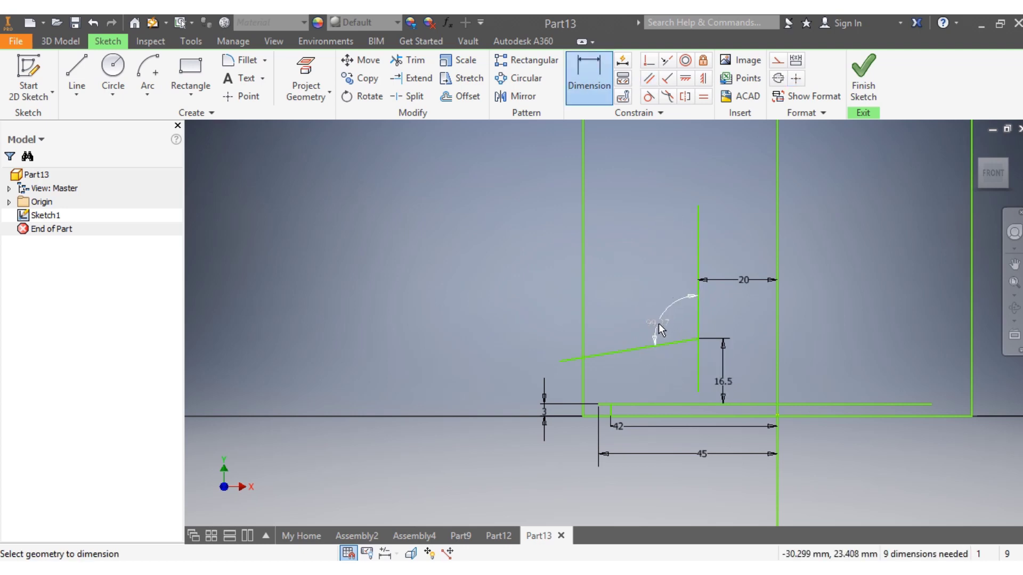
pyautogui.click(657, 324)
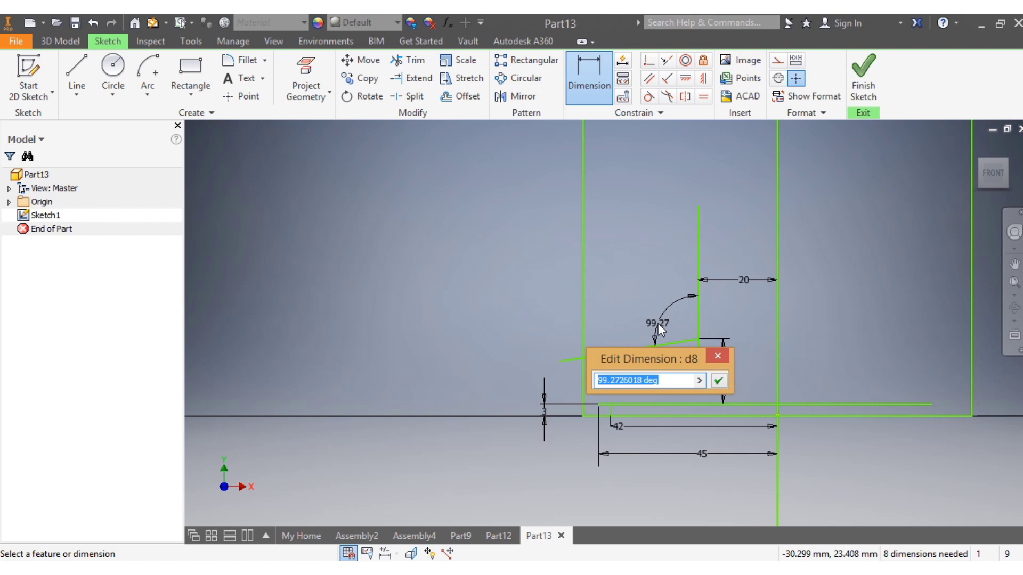
pyautogui.write('100')
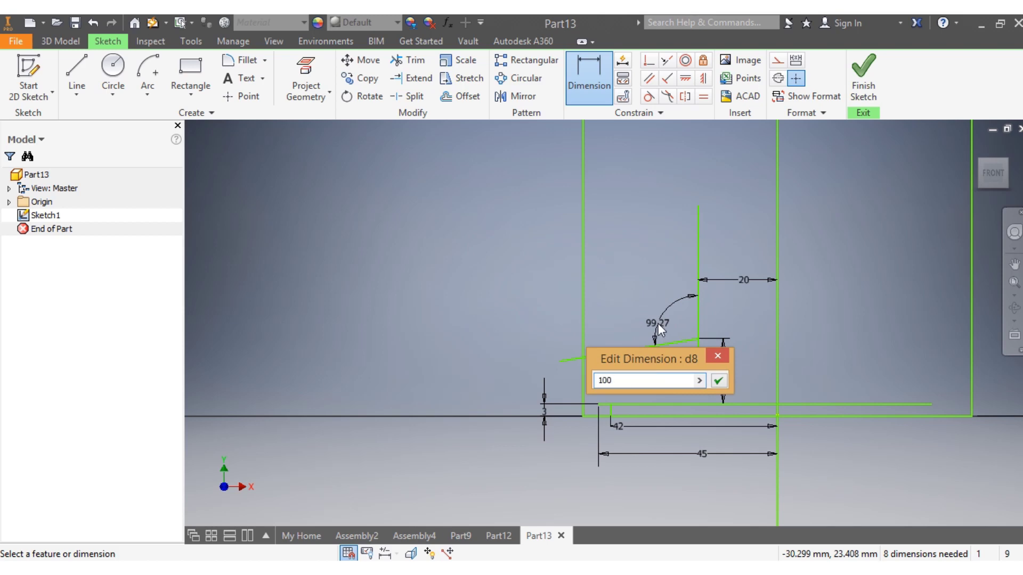
pyautogui.press('Return')
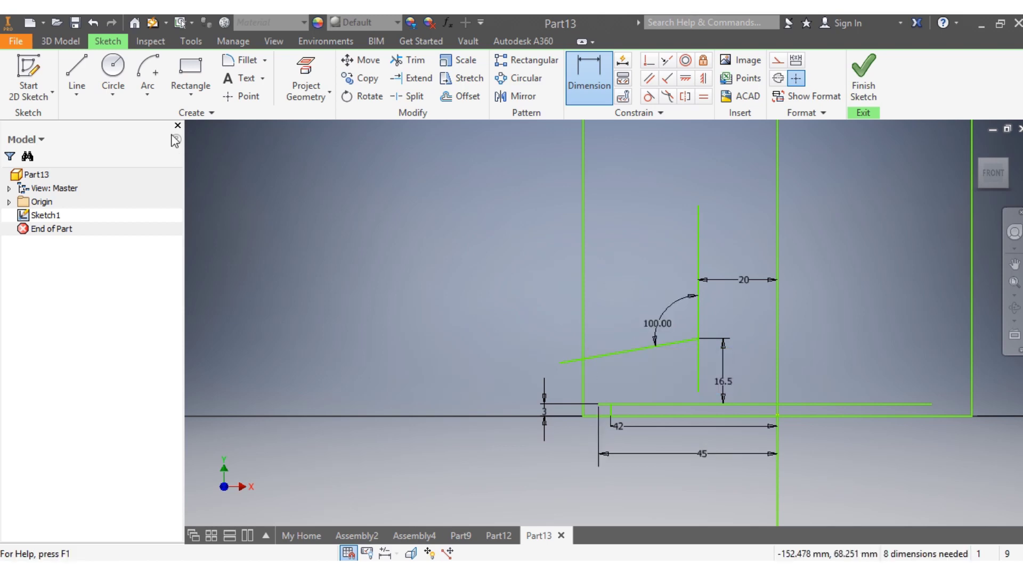
# Step: Draw a short vertical line from the slanted line down to the left end of the inner horizontal line
pyautogui.click(79, 74)
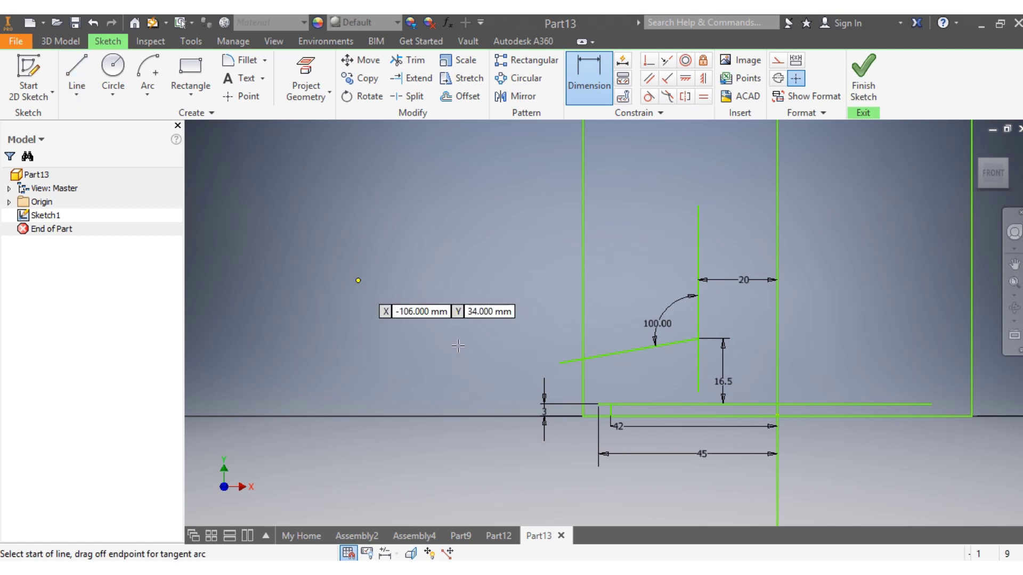
pyautogui.click(598, 356)
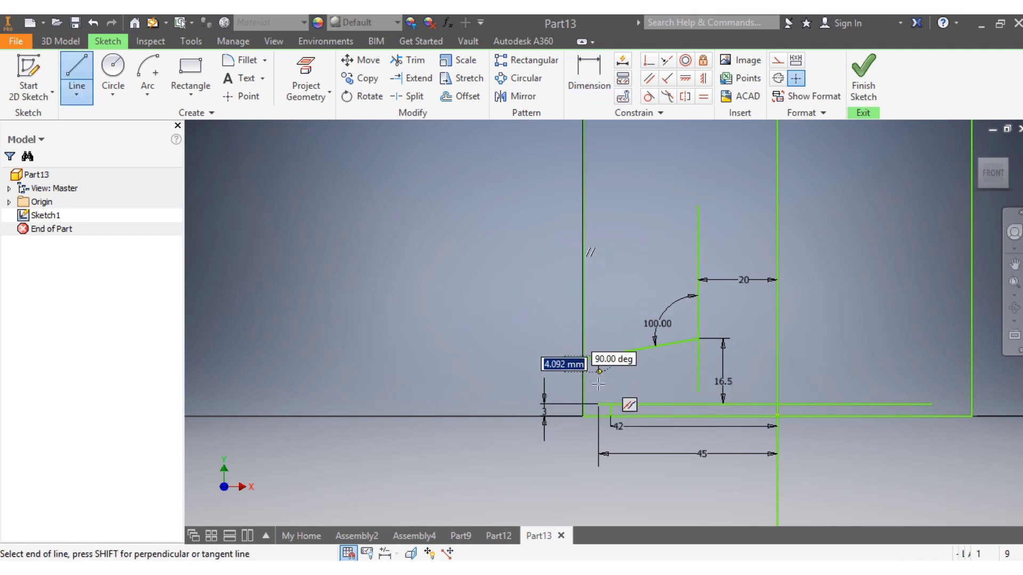
pyautogui.click(599, 408)
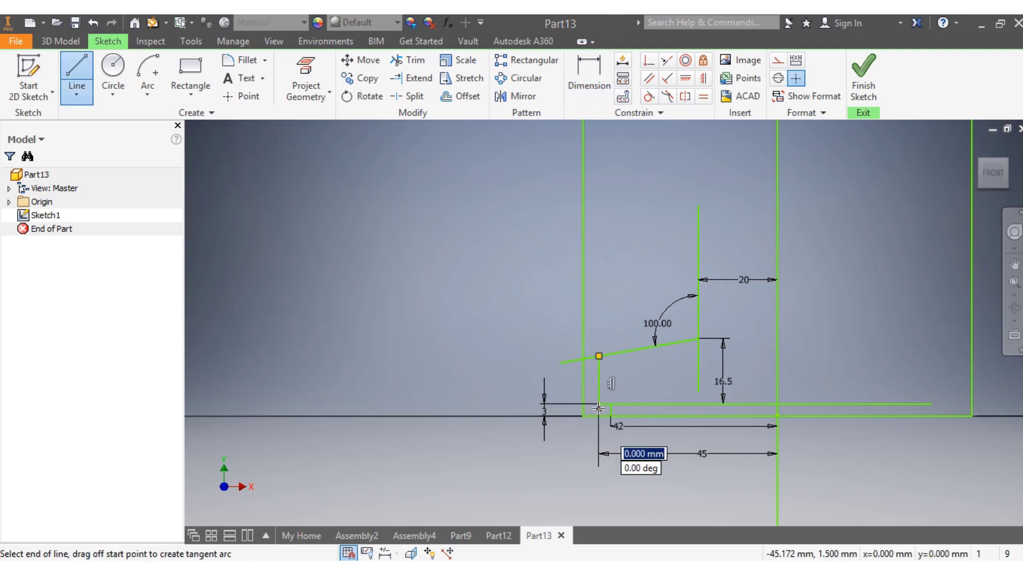
pyautogui.scroll(5, 533, 278)
pyautogui.write('1')
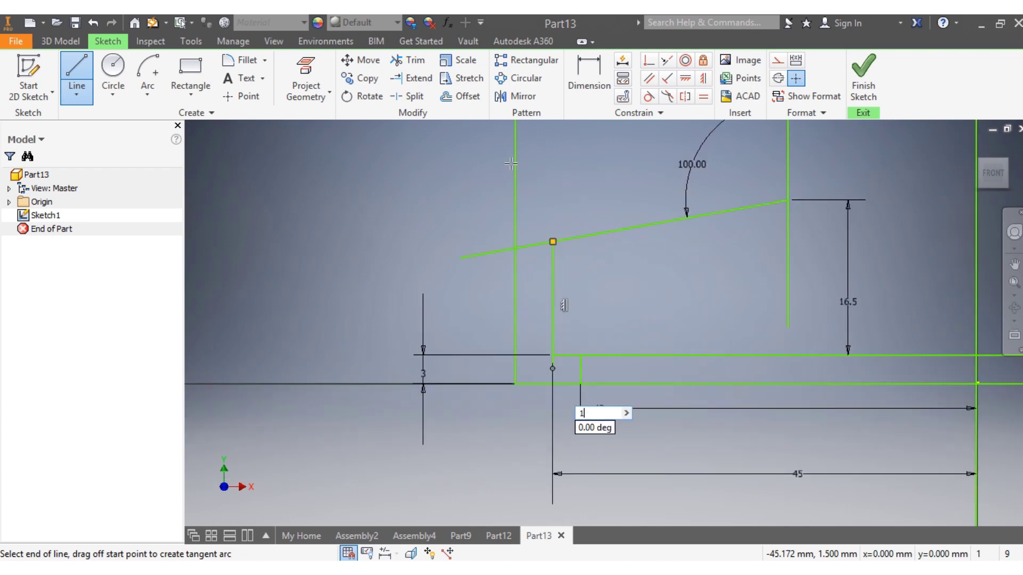
# Step: Trim the slanted line back to the short vertical line and remove both vertical lines' excess below their corners
pyautogui.click(408, 60)
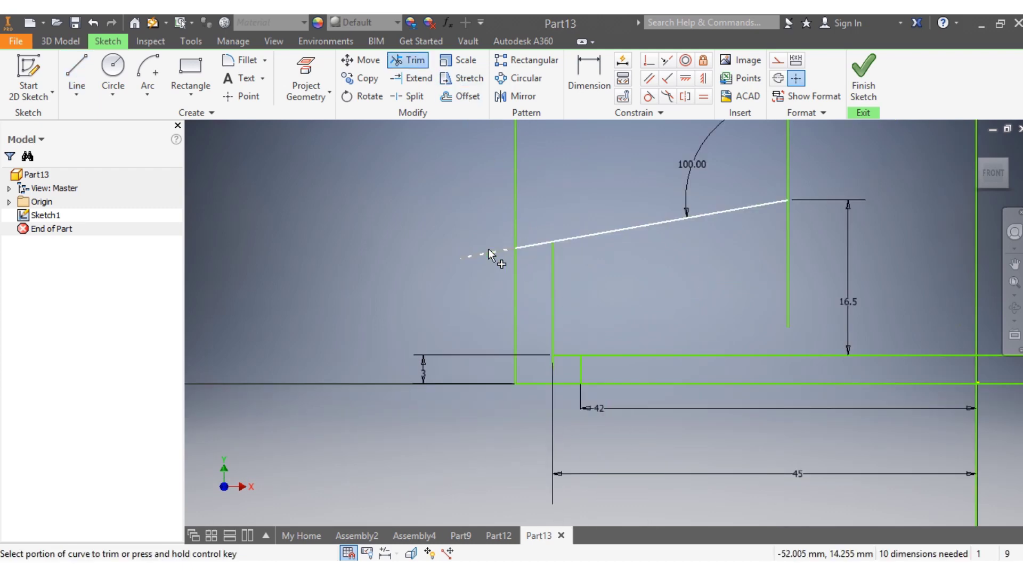
pyautogui.click(488, 249)
pyautogui.click(533, 245)
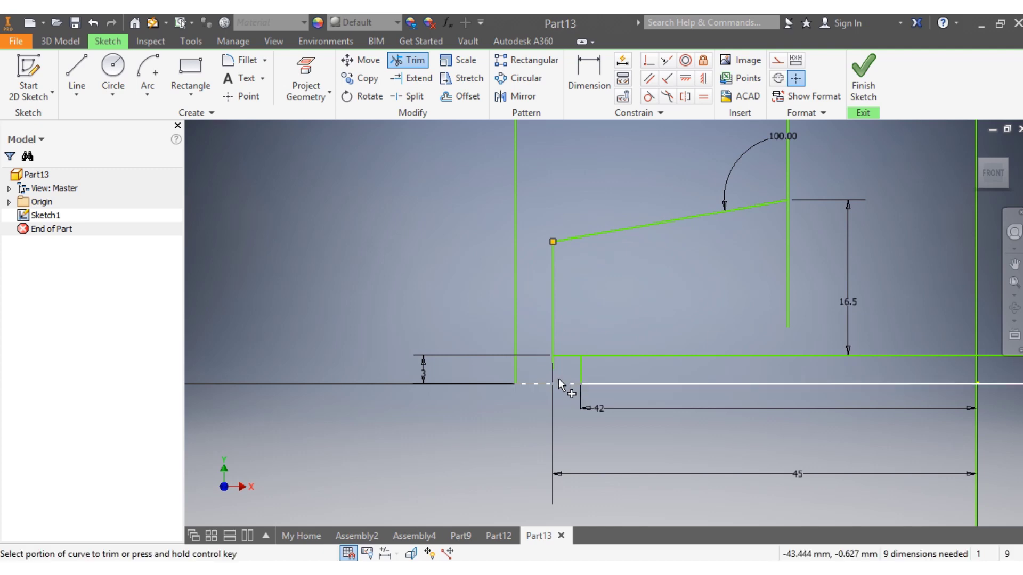
pyautogui.scroll(-5, 556, 378)
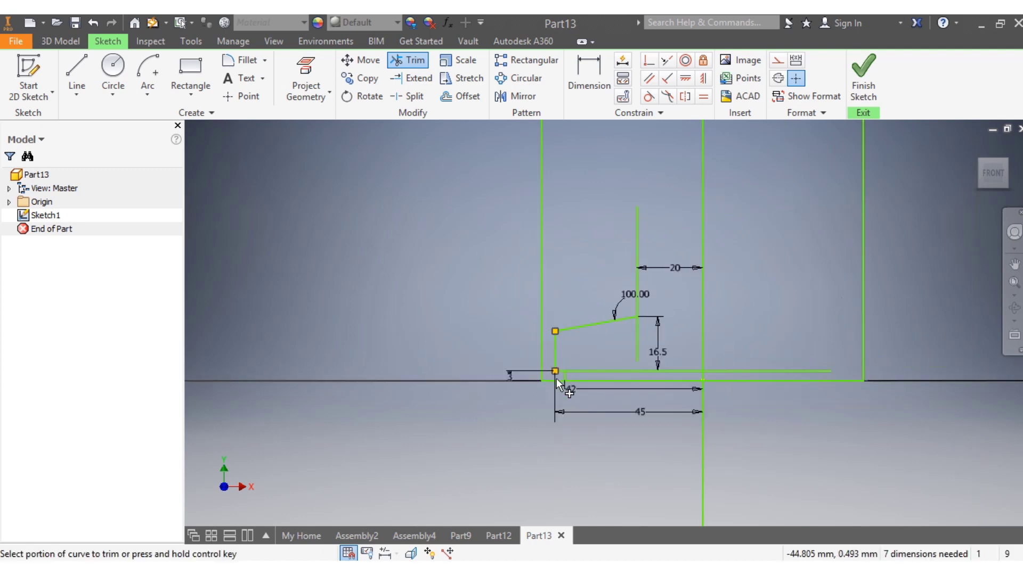
pyautogui.click(638, 347)
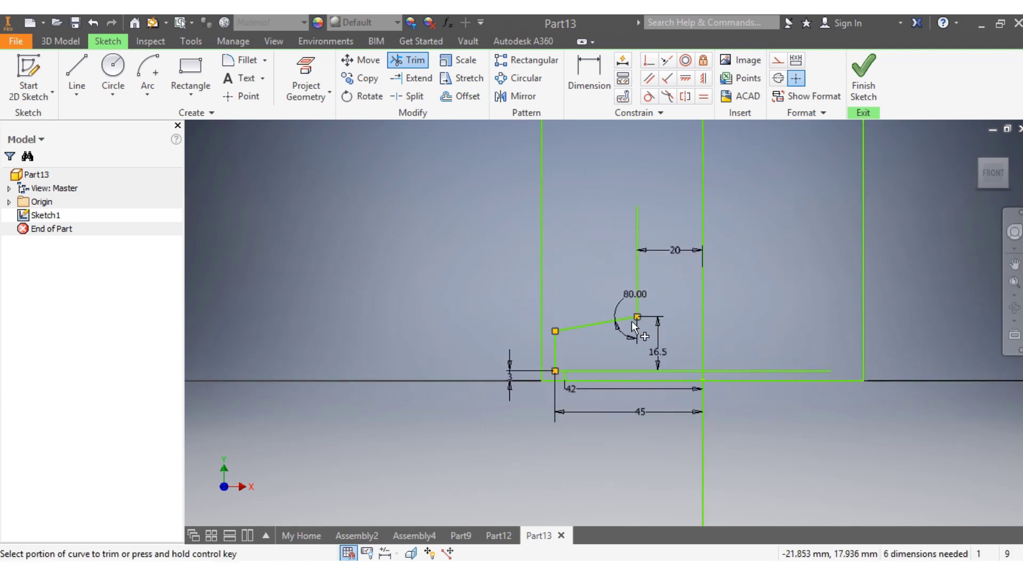
# Step: Dimension the length of the inner vertical line above the slanted line, setting it to 34 mm
pyautogui.scroll(3, 643, 281)
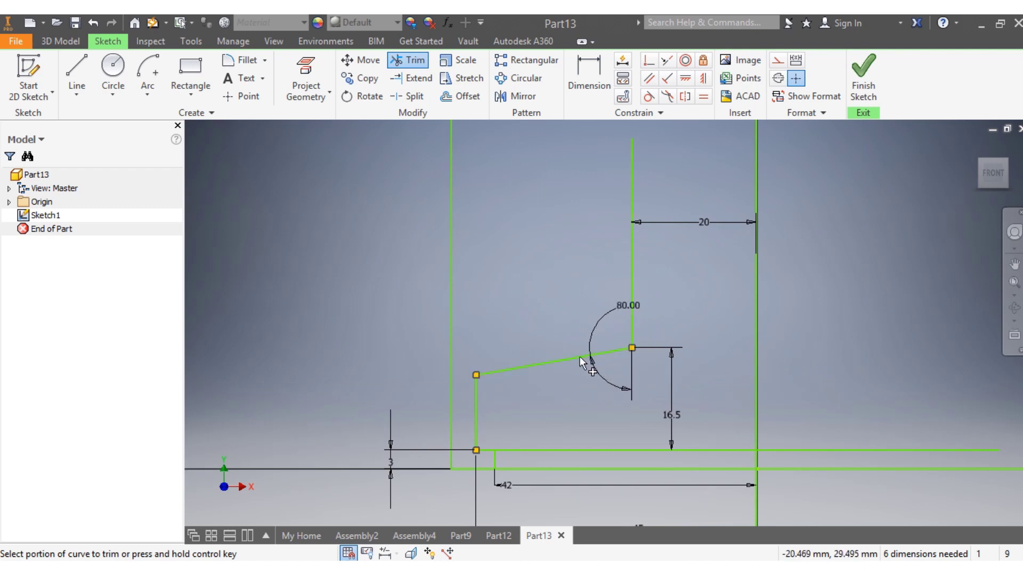
pyautogui.scroll(-3, 634, 243)
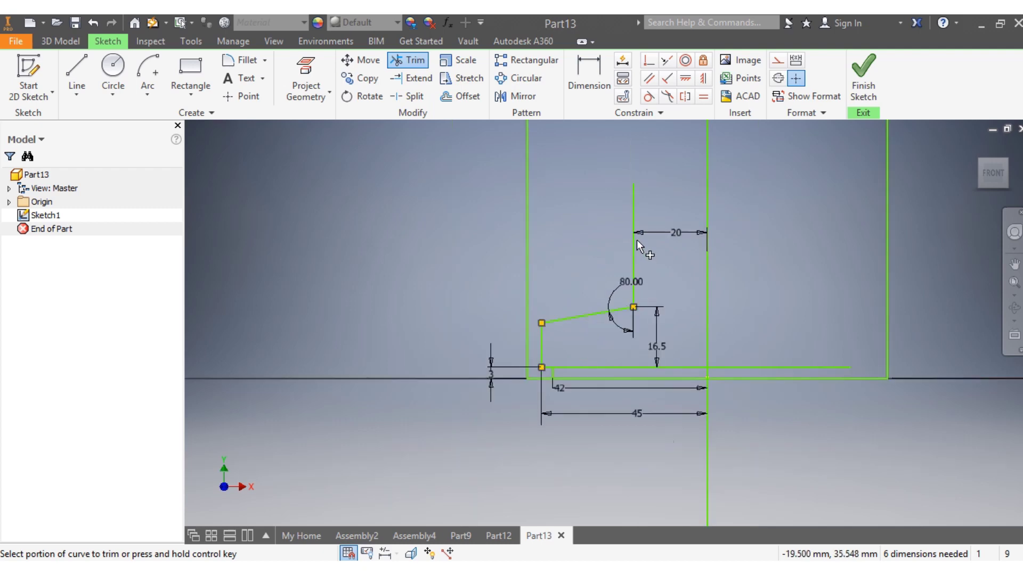
pyautogui.click(589, 70)
pyautogui.click(633, 202)
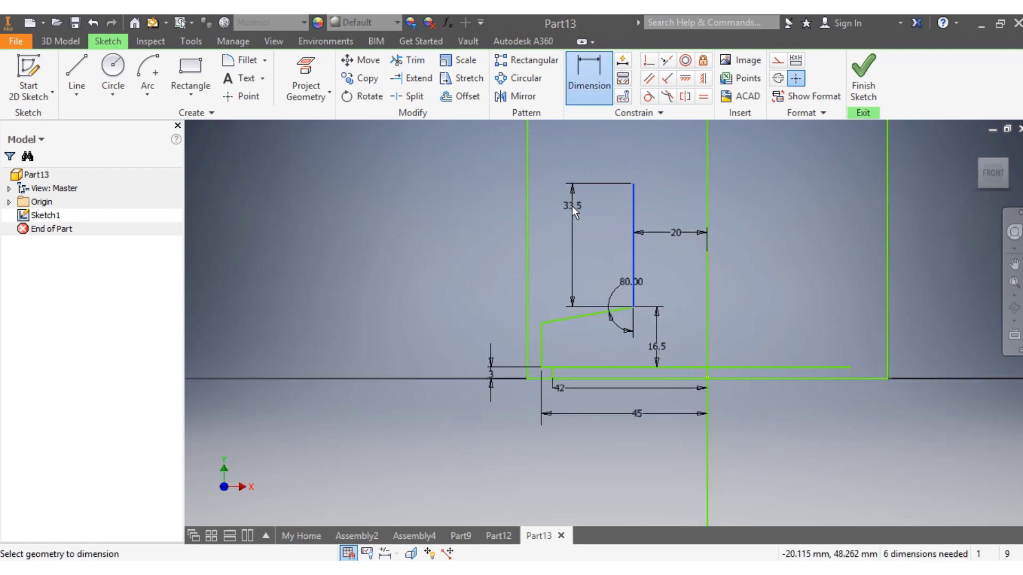
pyautogui.click(487, 232)
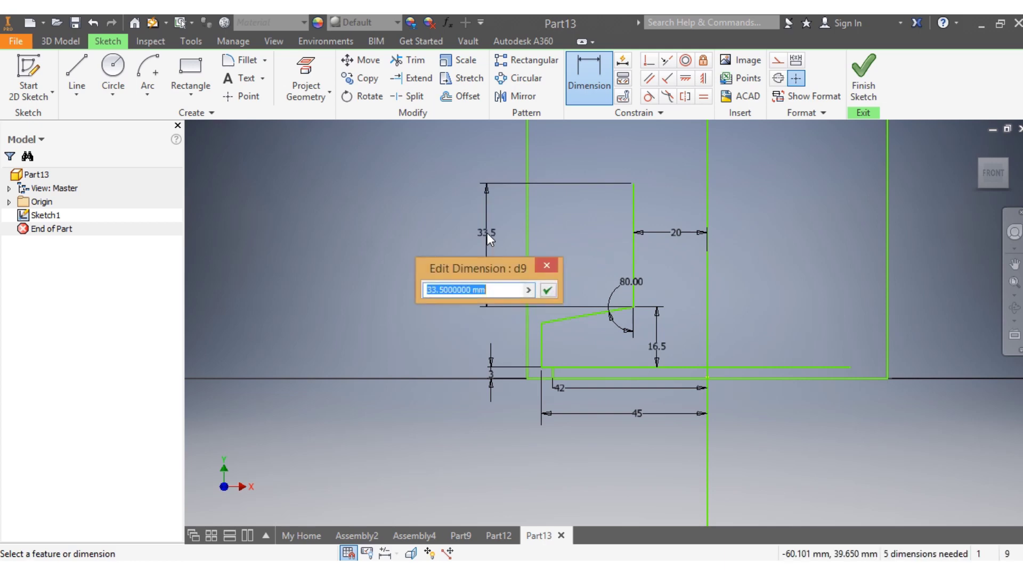
pyautogui.write('34')
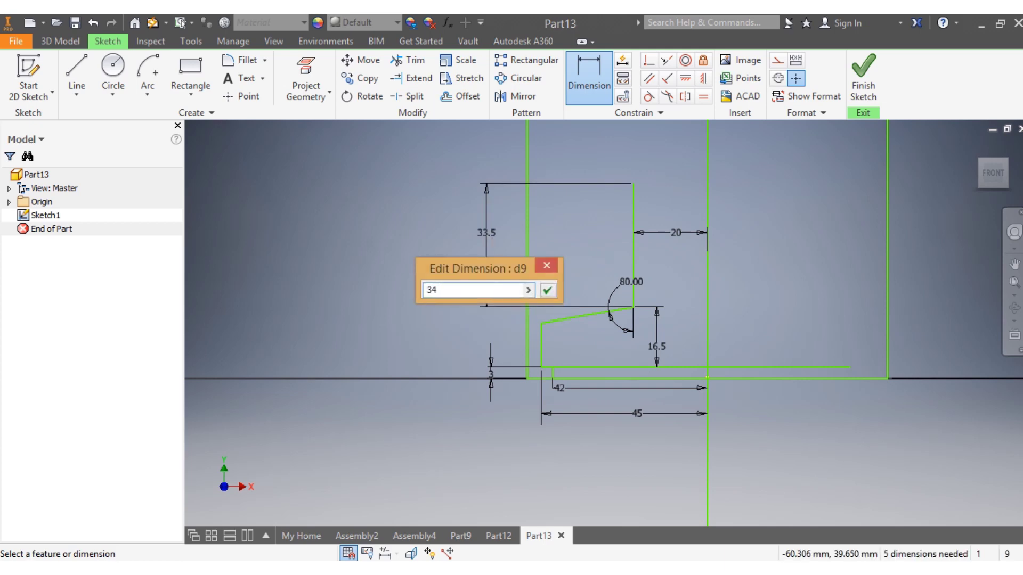
pyautogui.press('Return')
# Step: Draw a horizontal line across the rectangle's upper part, extending past both sides, about 70 mm above the inner horizontal line
pyautogui.scroll(-5, 524, 273)
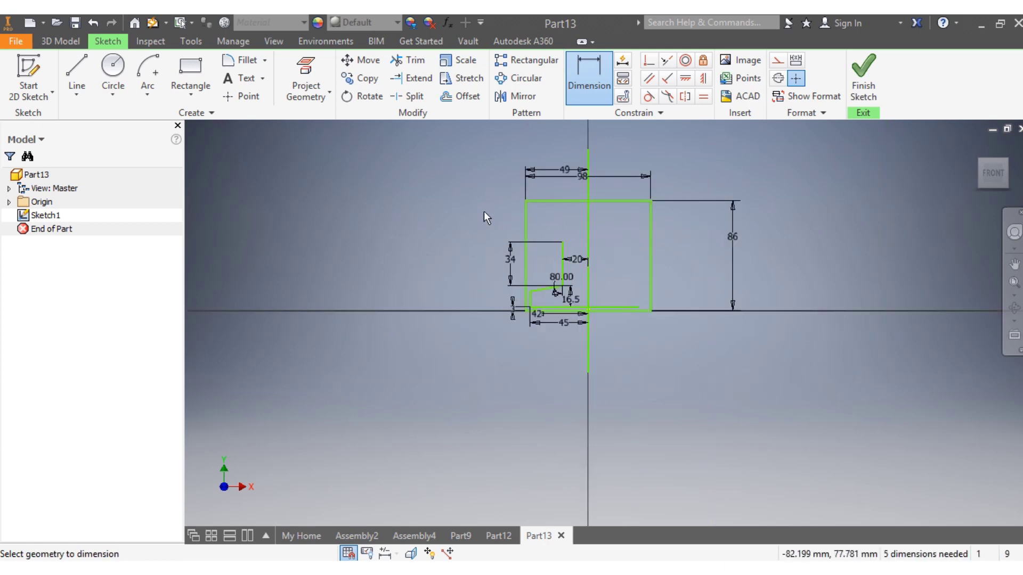
pyautogui.scroll(3, 484, 211)
pyautogui.scroll(1, 619, 279)
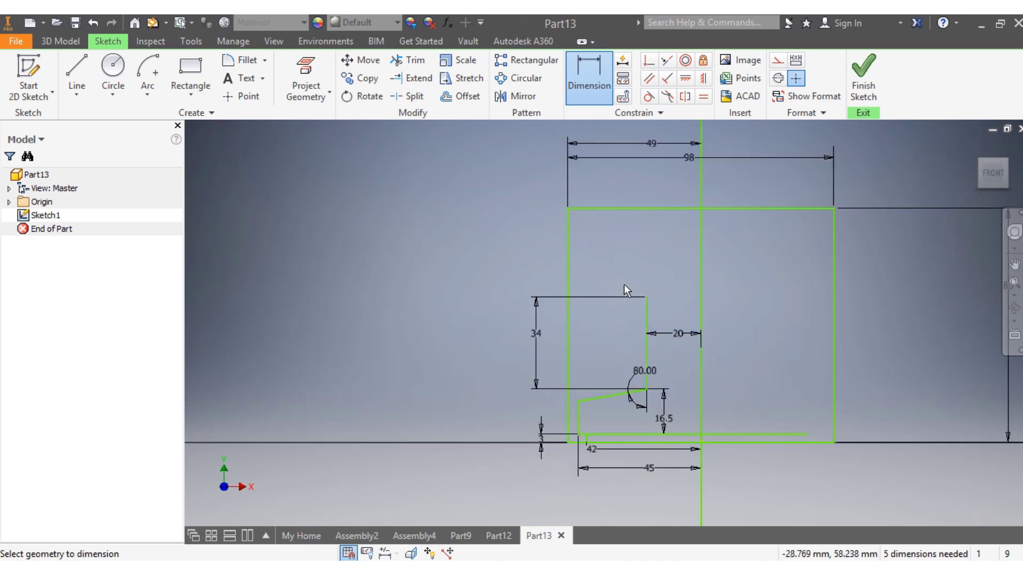
pyautogui.click(77, 75)
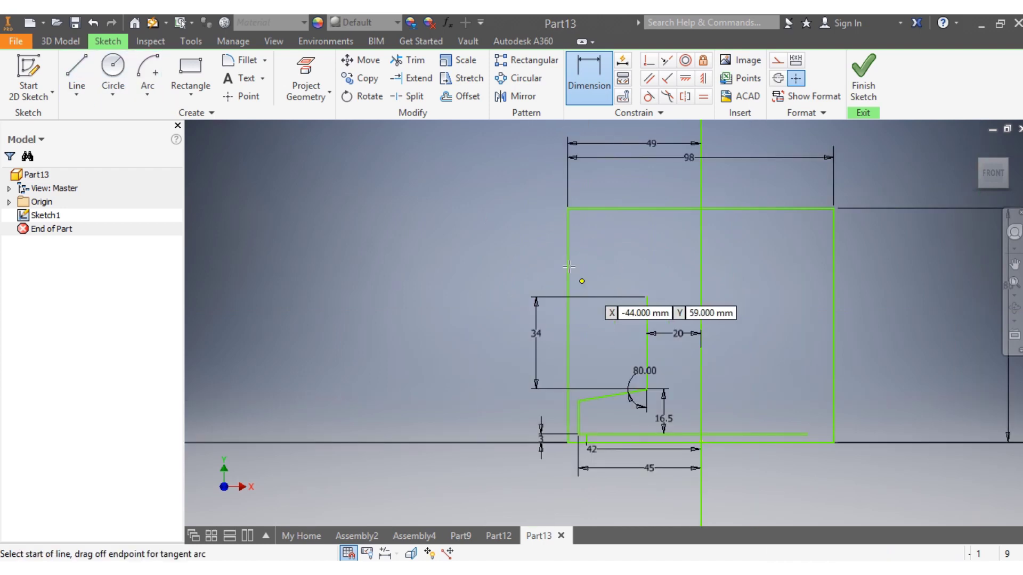
pyautogui.click(520, 245)
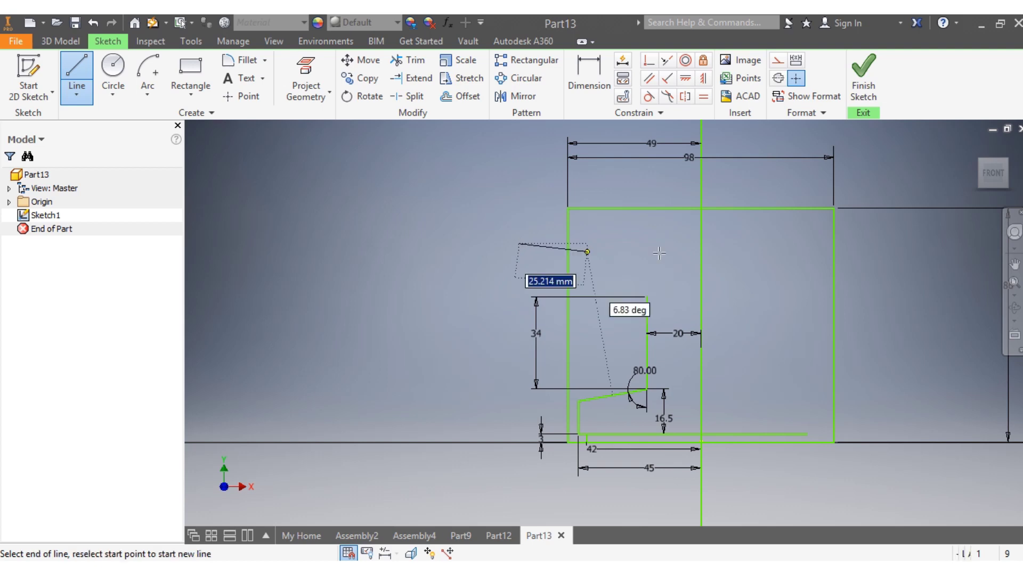
pyautogui.click(873, 244)
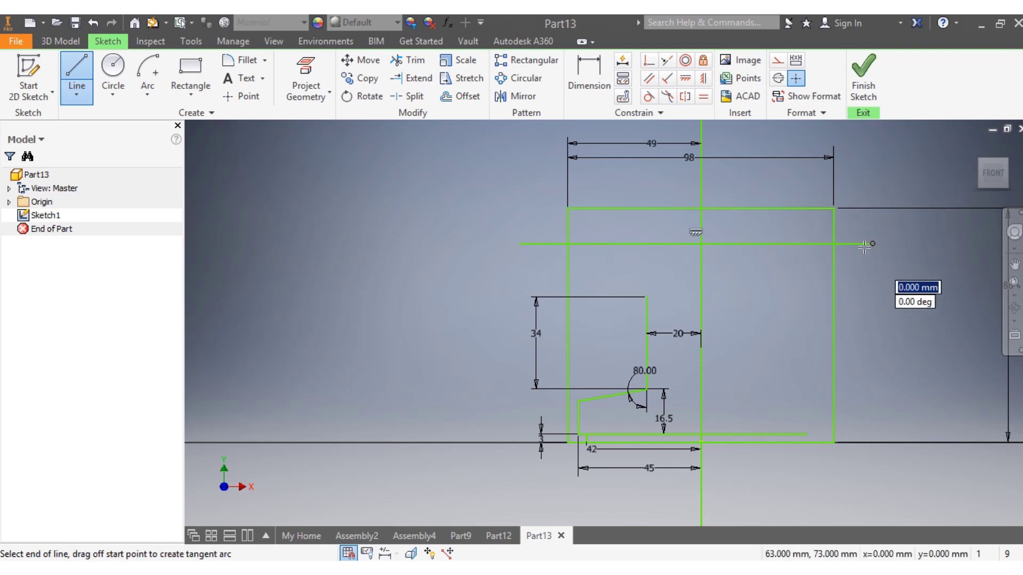
pyautogui.click(579, 59)
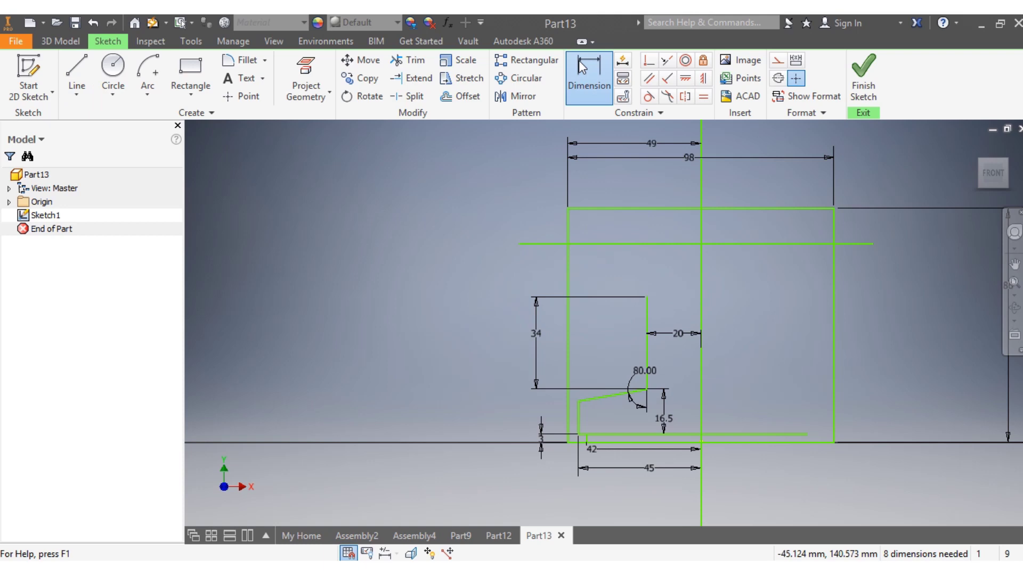
pyautogui.click(645, 244)
pyautogui.click(626, 434)
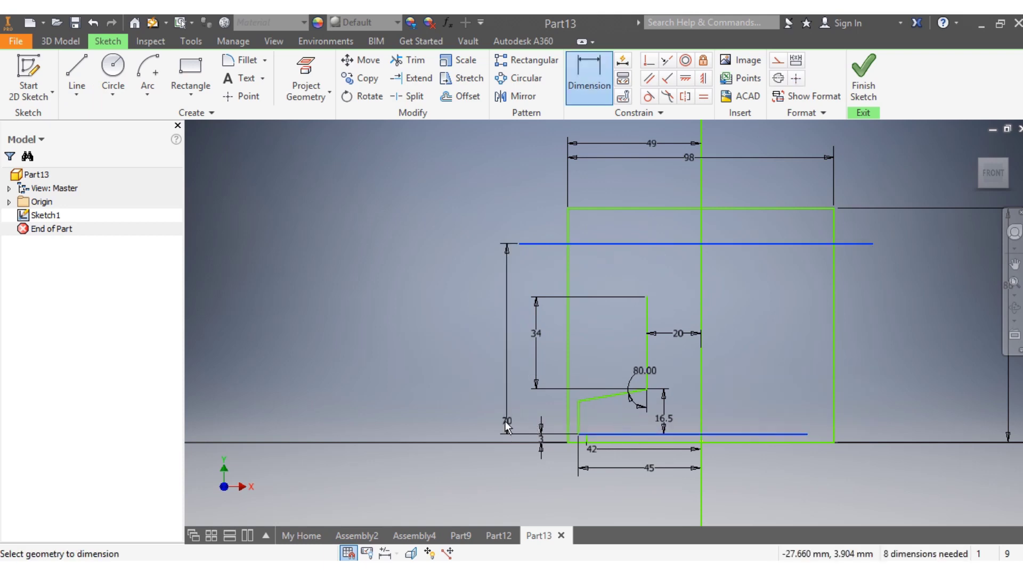
pyautogui.click(464, 402)
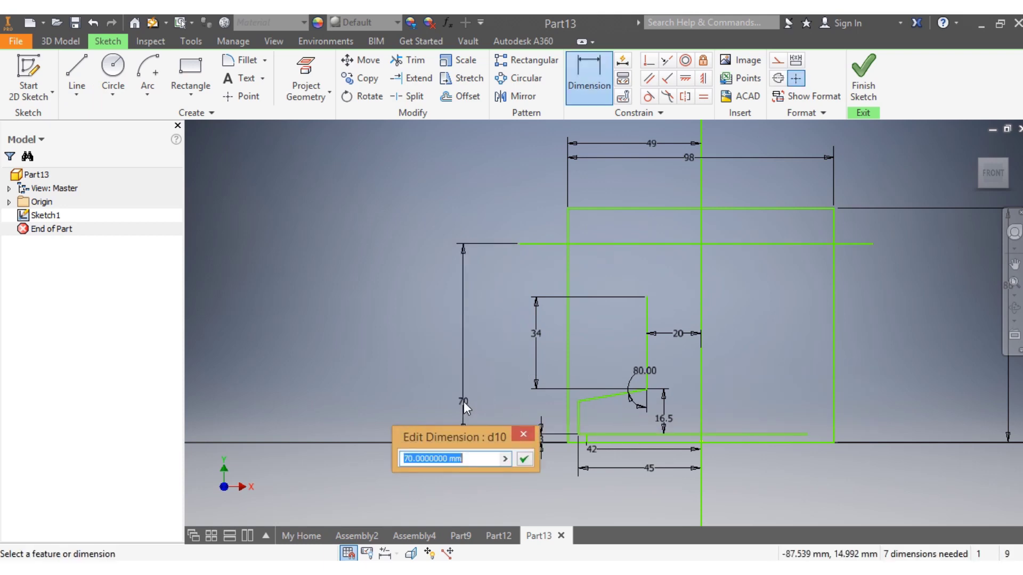
pyautogui.write('65')
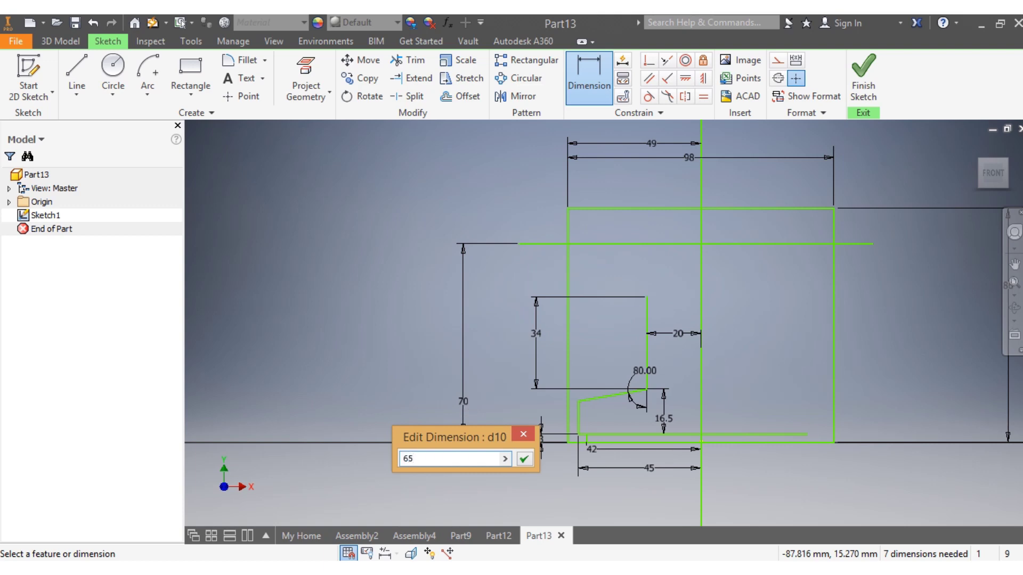
pyautogui.press('Escape')
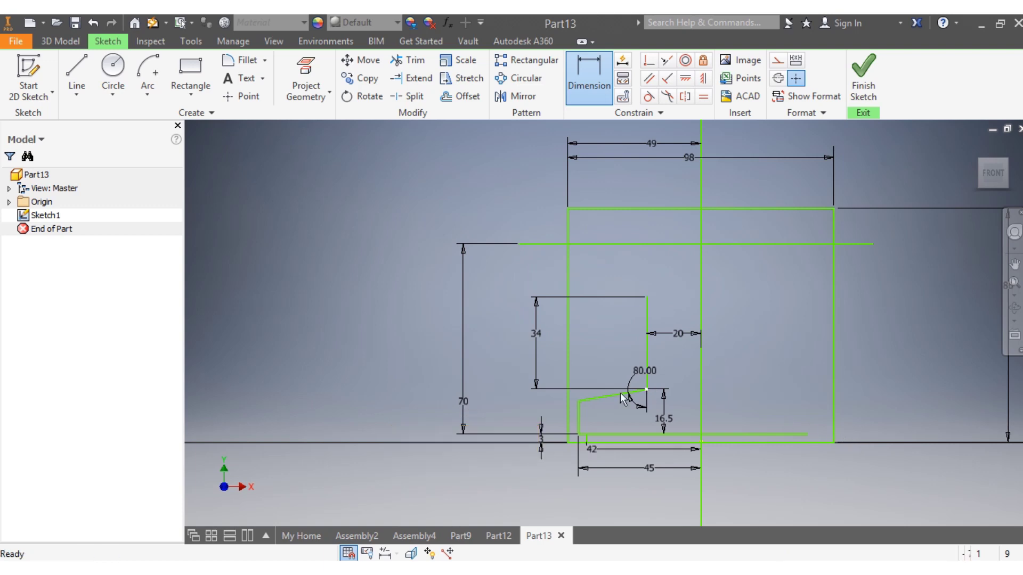
pyautogui.press('Escape')
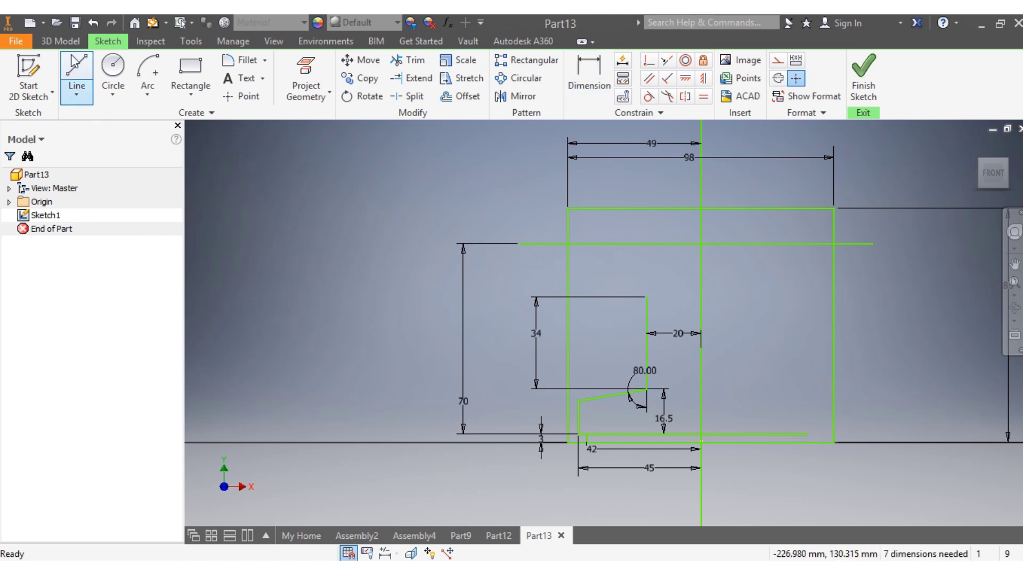
pyautogui.click(92, 23)
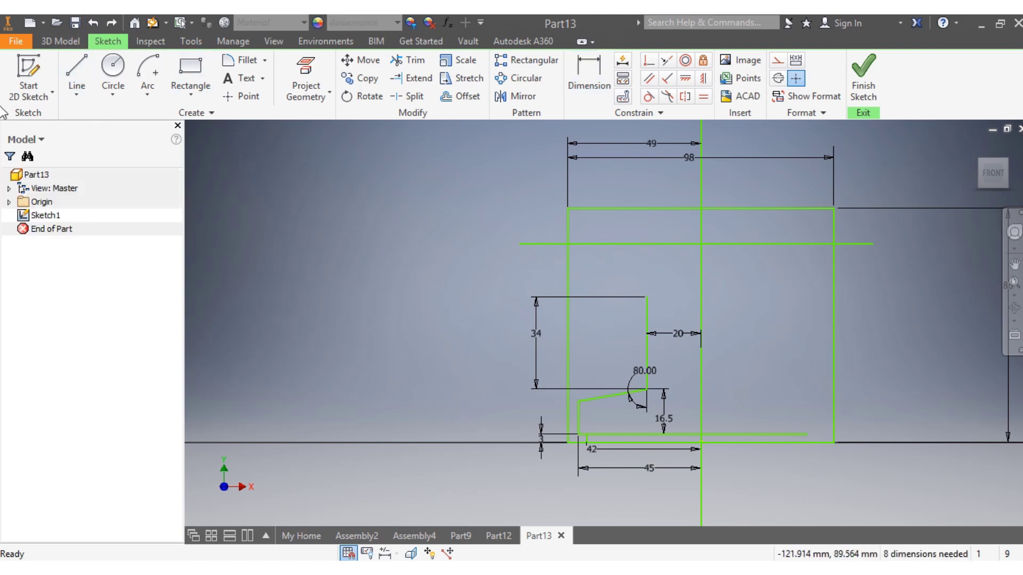
# Step: Dimension the upper horizontal line's height above the rectangle's bottom edge, setting it to 65 mm
pyautogui.click(589, 74)
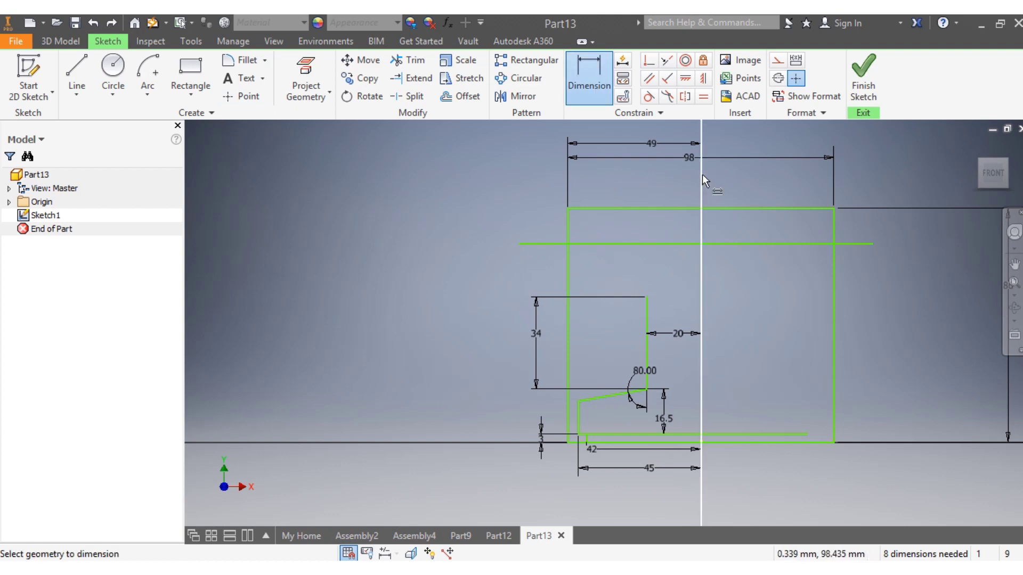
pyautogui.click(758, 245)
pyautogui.click(631, 443)
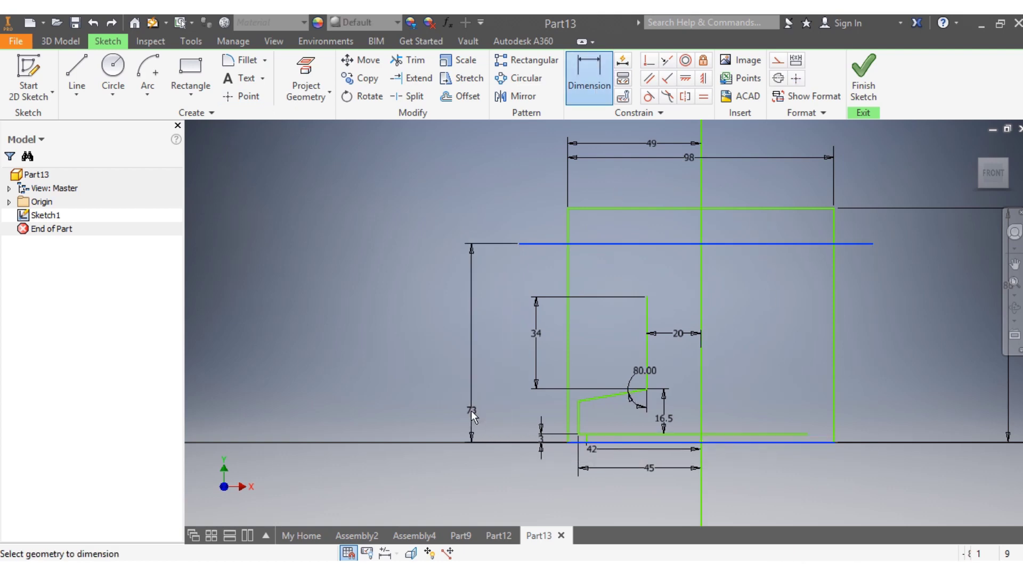
pyautogui.click(468, 395)
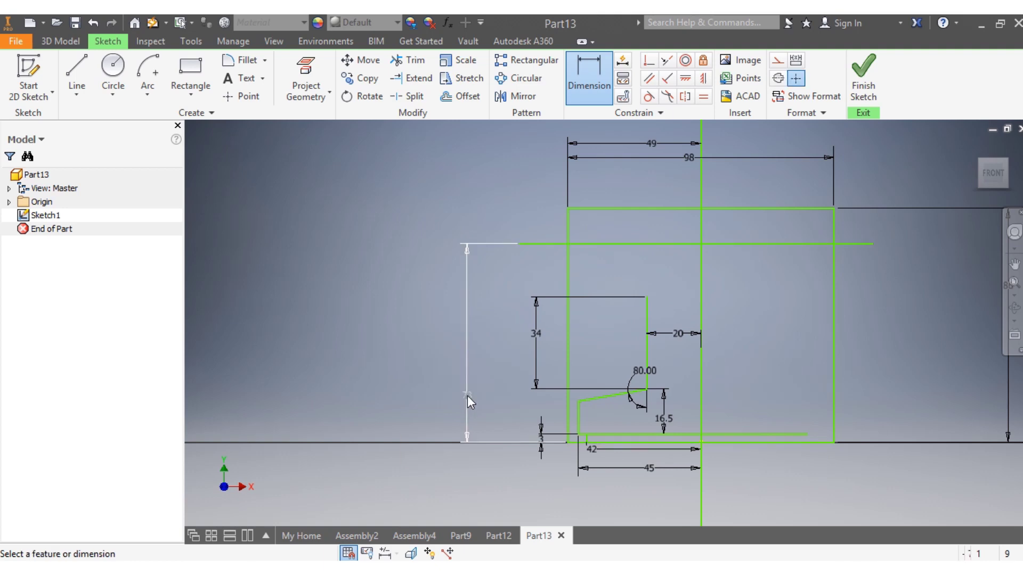
pyautogui.write('65')
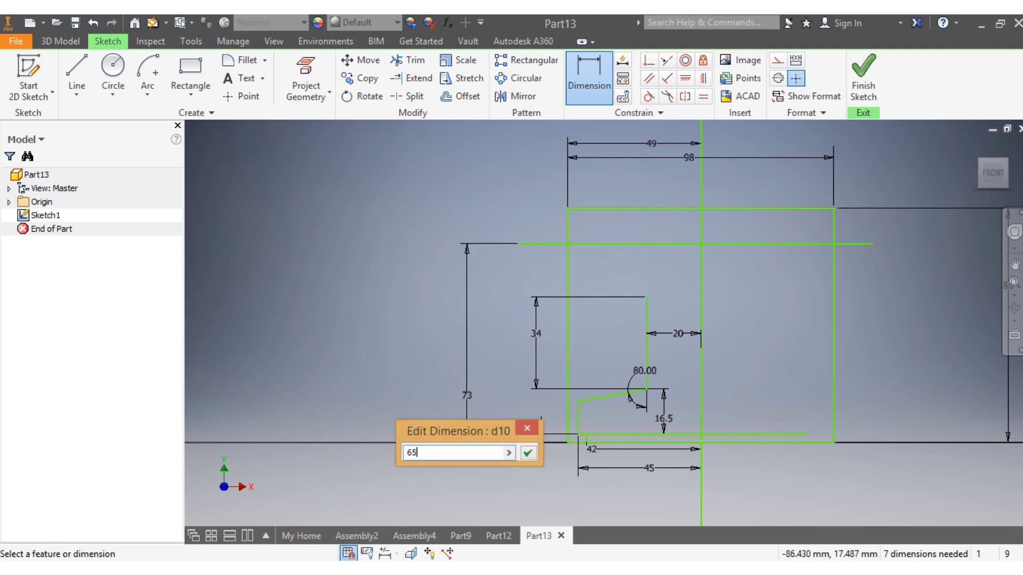
pyautogui.press('Return')
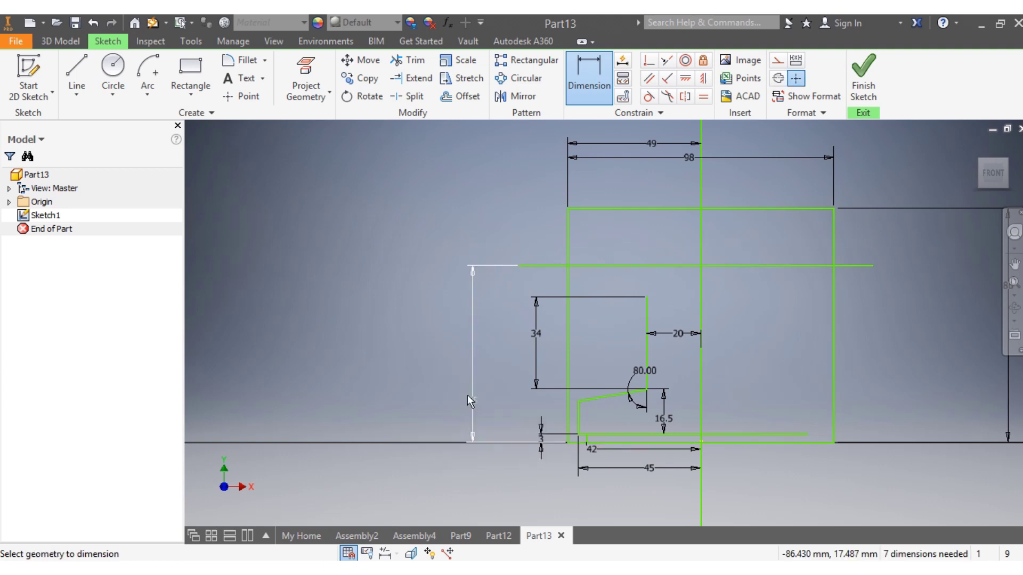
pyautogui.press('Escape')
# Step: Draw a horizontal line about 186 mm long across the rectangle, extending past both sides, about 30 mm above its bottom edge
pyautogui.click(76, 77)
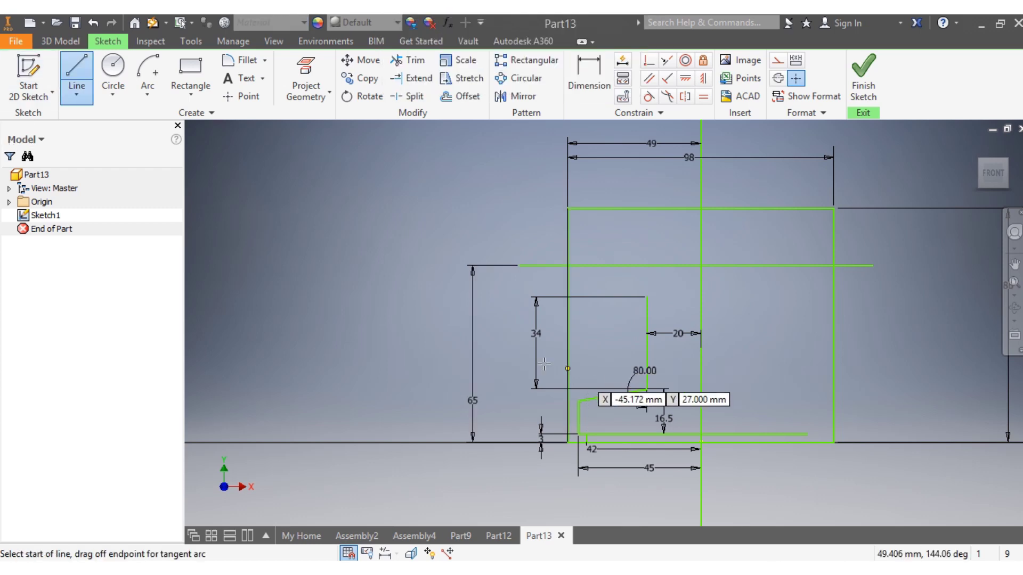
pyautogui.click(442, 360)
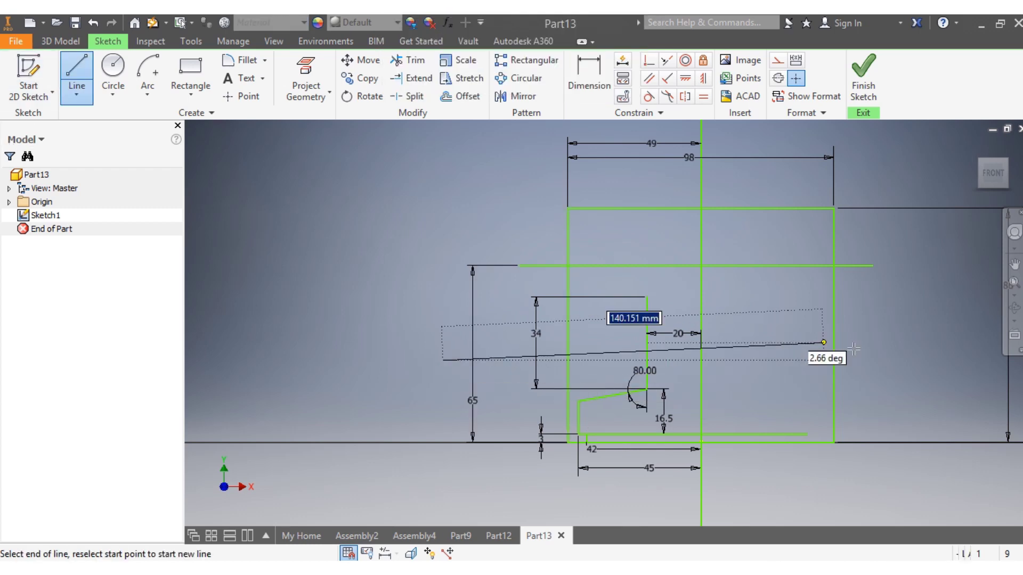
pyautogui.click(947, 360)
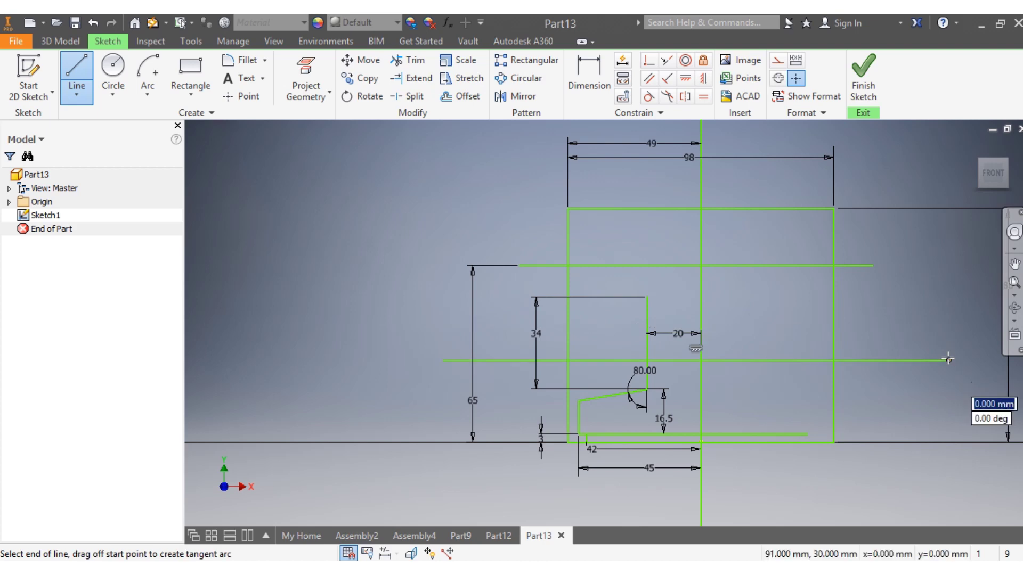
pyautogui.press('Escape')
# Step: Consult the Part12 sketch and the Part9 piston, and dimension Part13's new horizontal line 35 mm above the rectangle's bottom edge
pyautogui.click(494, 531)
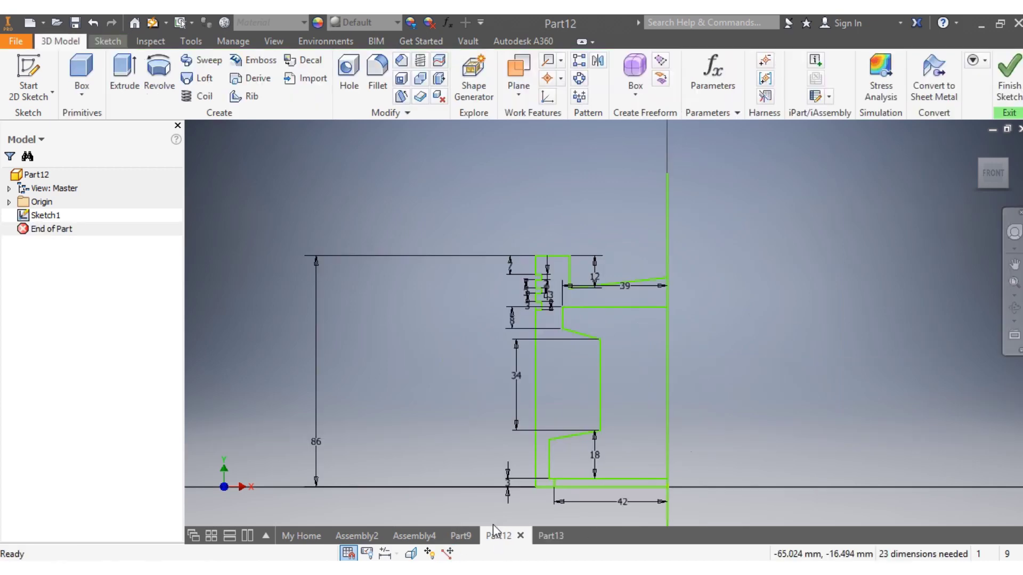
pyautogui.click(469, 534)
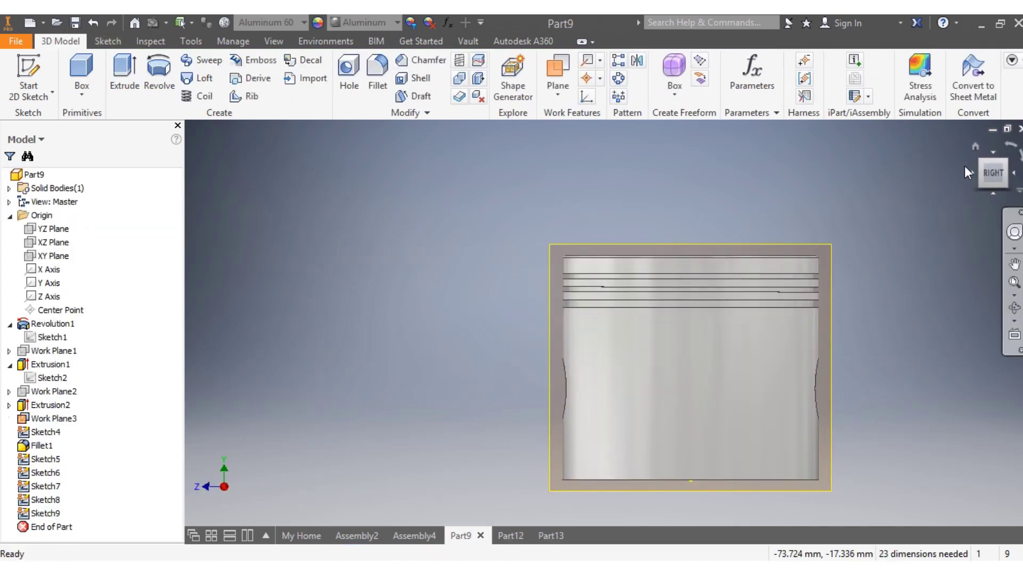
pyautogui.moveTo(996, 175); pyautogui.dragTo(968, 203)
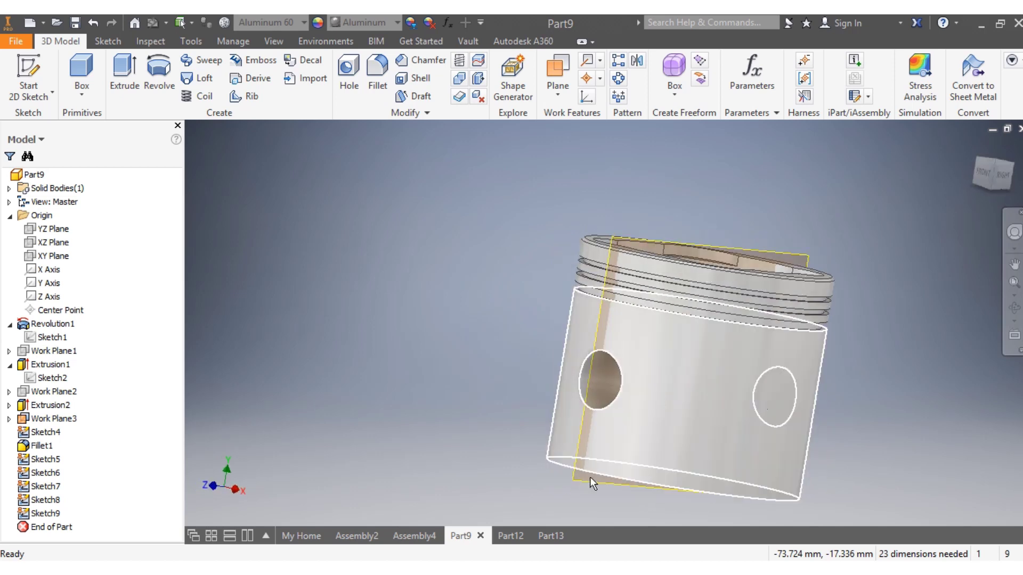
pyautogui.click(551, 535)
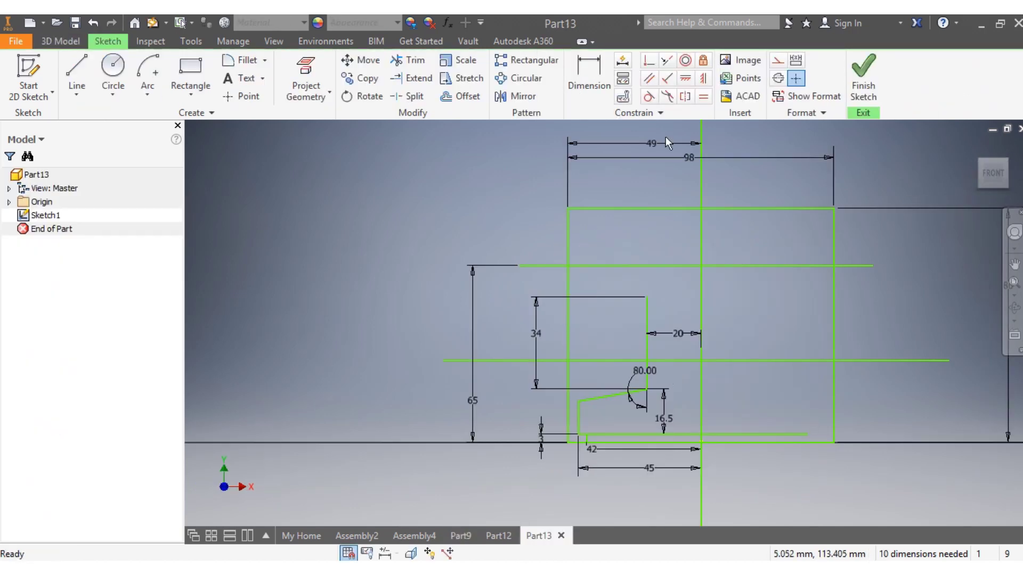
pyautogui.click(591, 66)
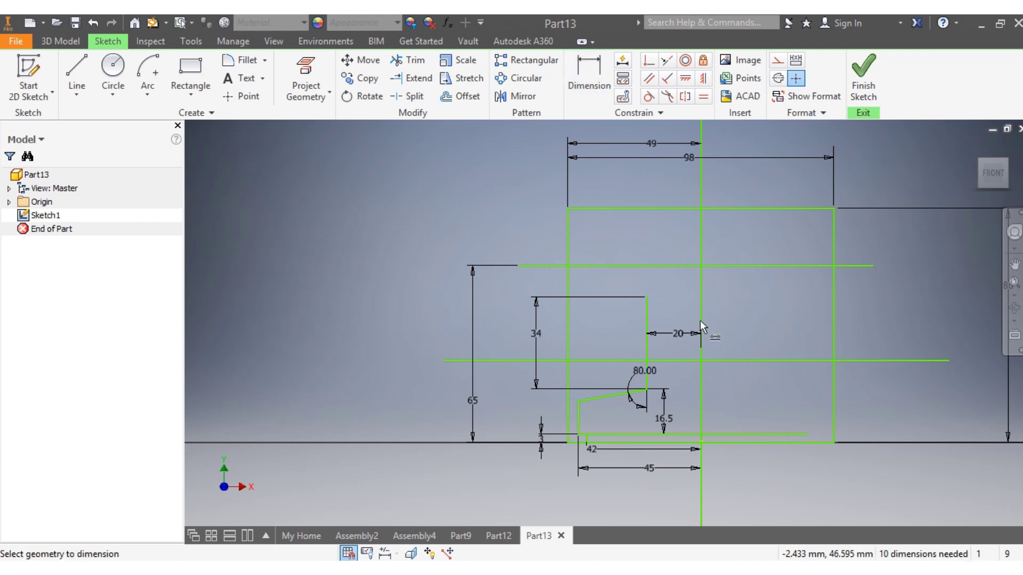
pyautogui.click(516, 361)
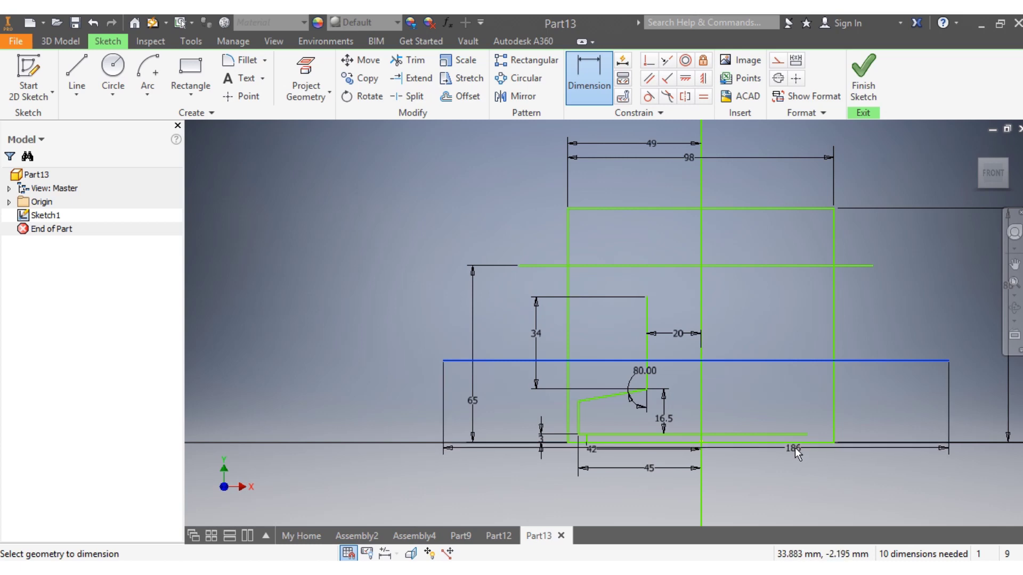
pyautogui.click(798, 442)
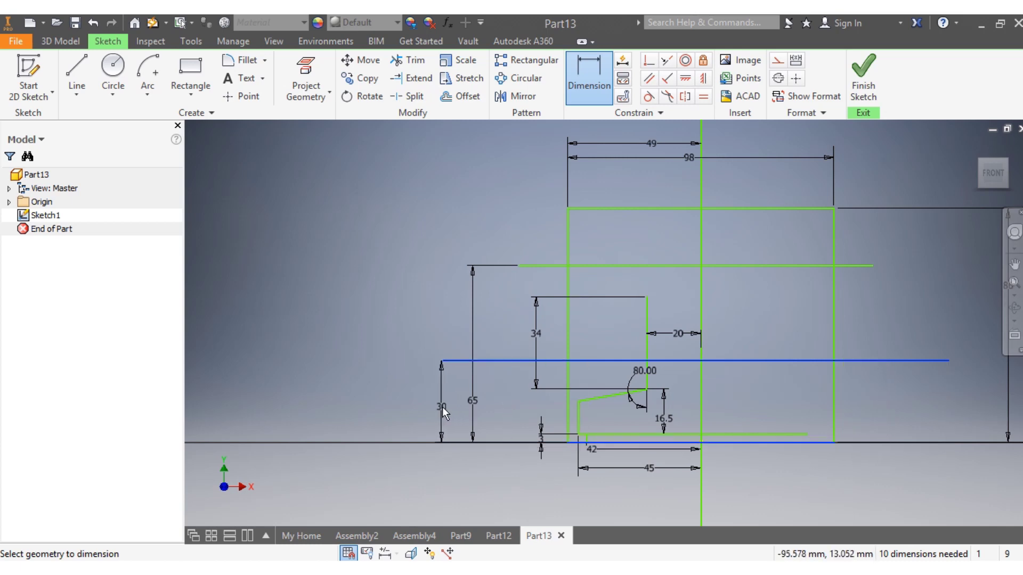
pyautogui.click(442, 407)
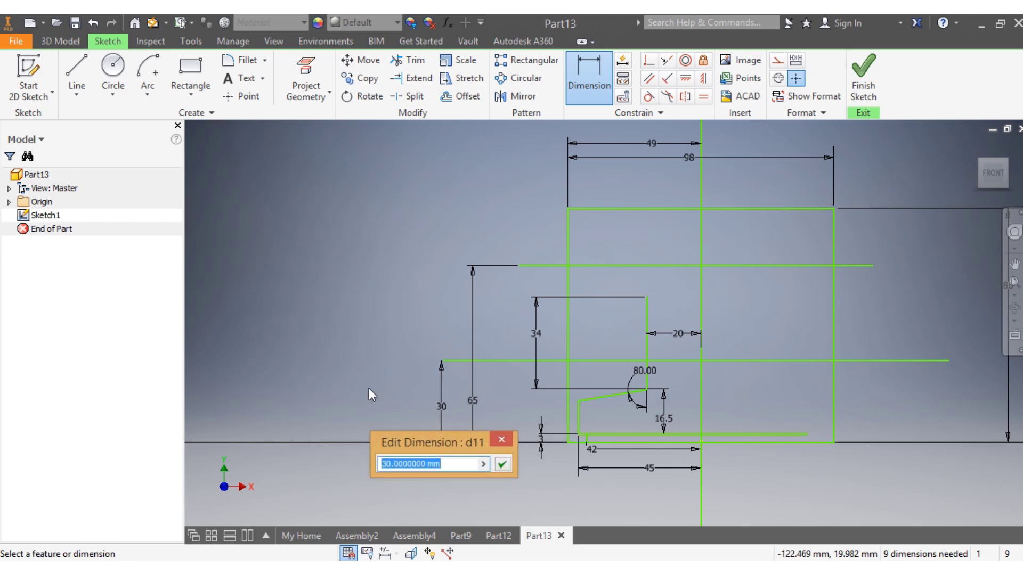
pyautogui.write('35')
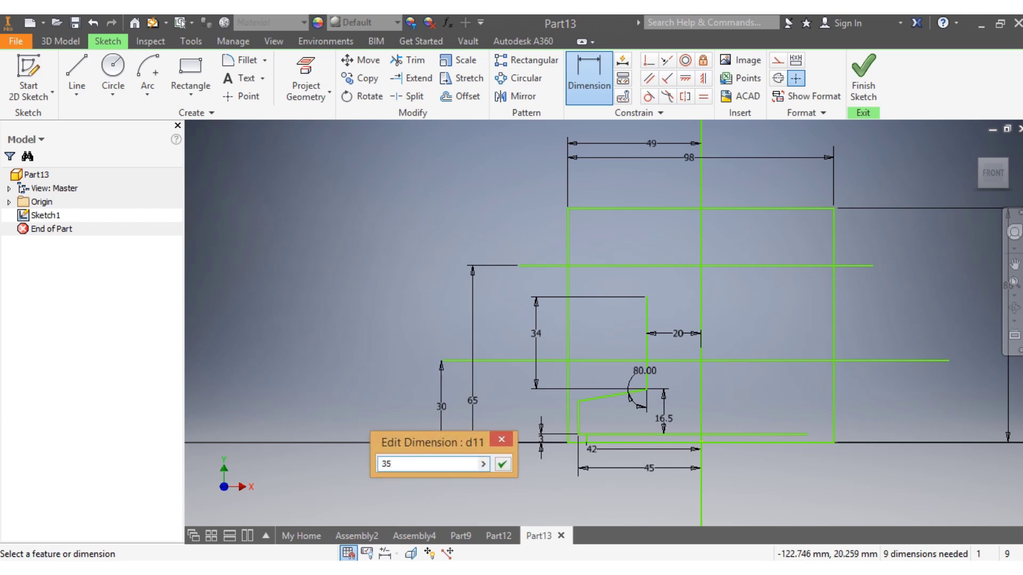
pyautogui.press('Return')
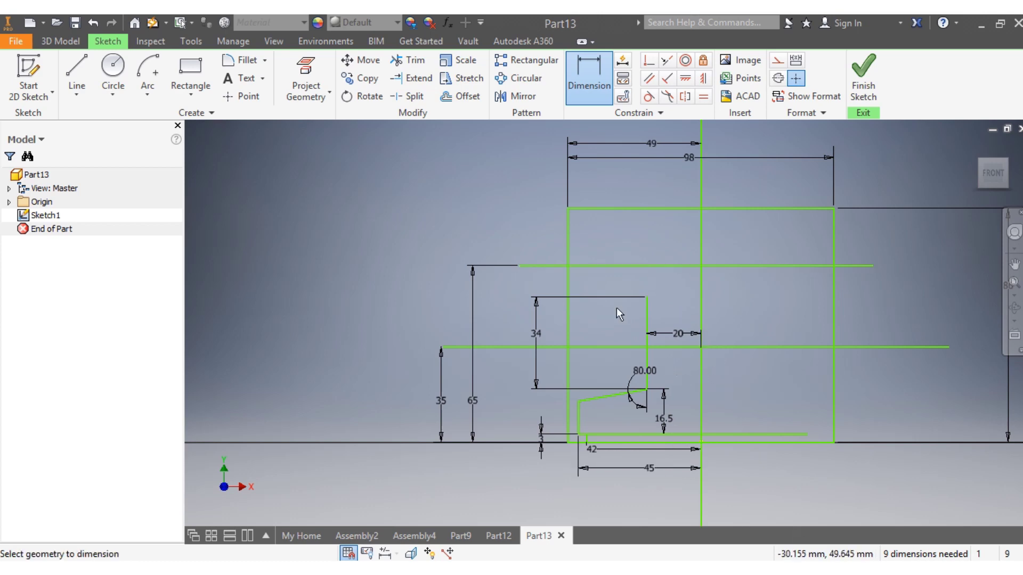
# Step: Draw a short vertical line crossing the upper horizontal line inside the rectangle, about 37 mm left of the vertical axis
pyautogui.scroll(3, 616, 299)
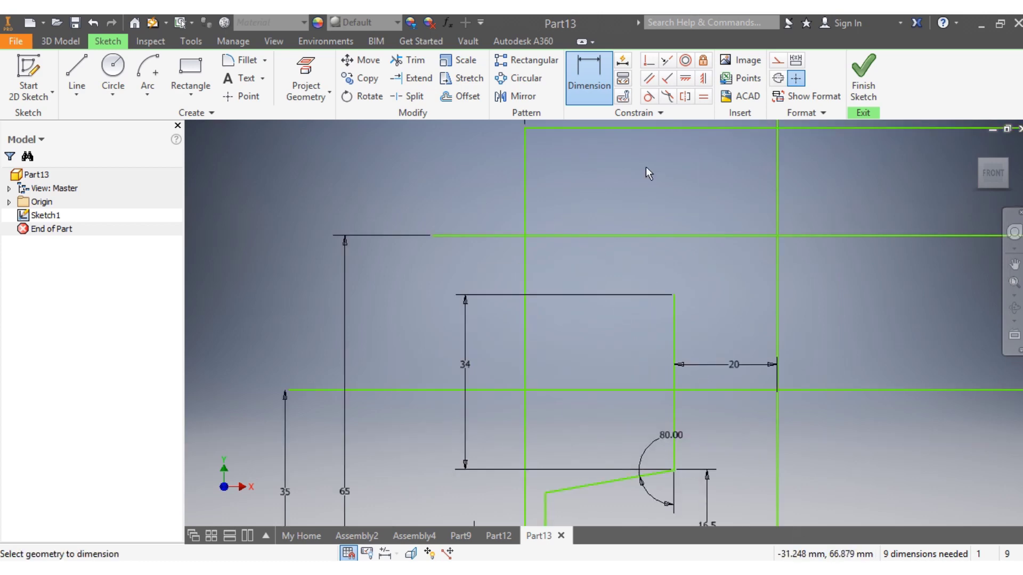
pyautogui.scroll(-2, 626, 231)
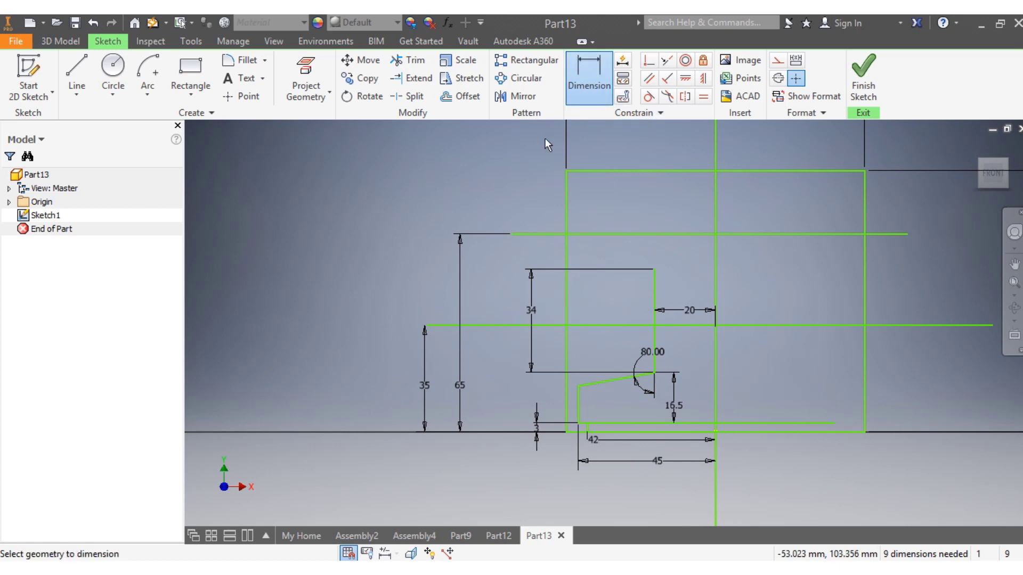
pyautogui.click(77, 72)
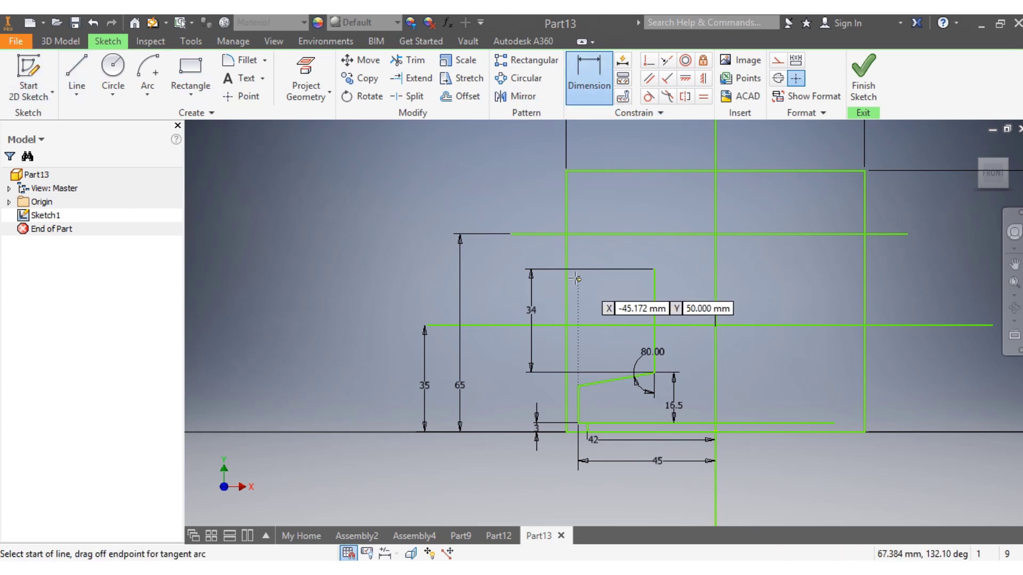
pyautogui.click(603, 204)
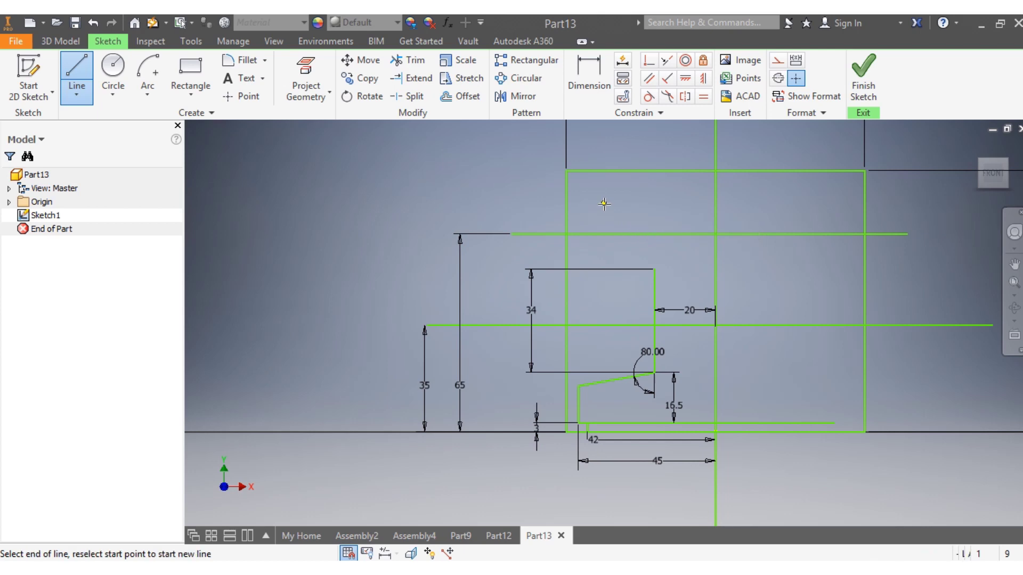
pyautogui.click(604, 286)
# Step: Dimension the distance from the short upper vertical line to the vertical axis, setting it to 39 mm
pyautogui.click(590, 71)
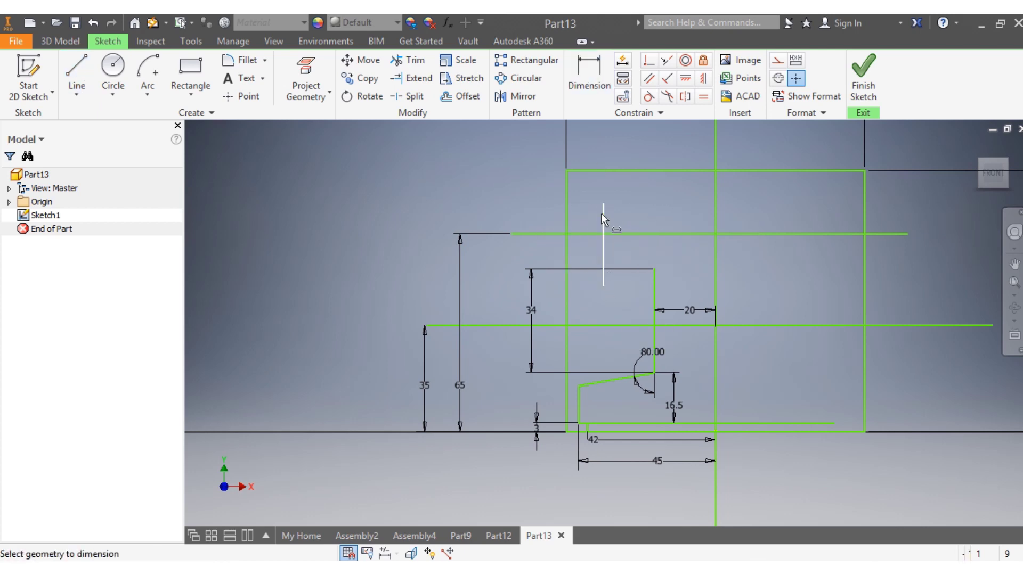
pyautogui.click(603, 216)
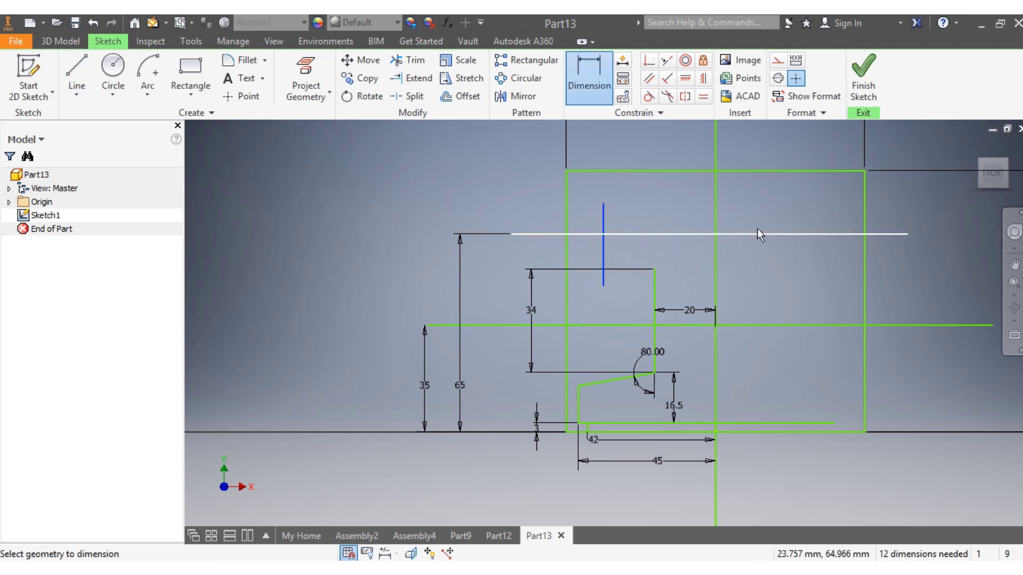
pyautogui.click(715, 220)
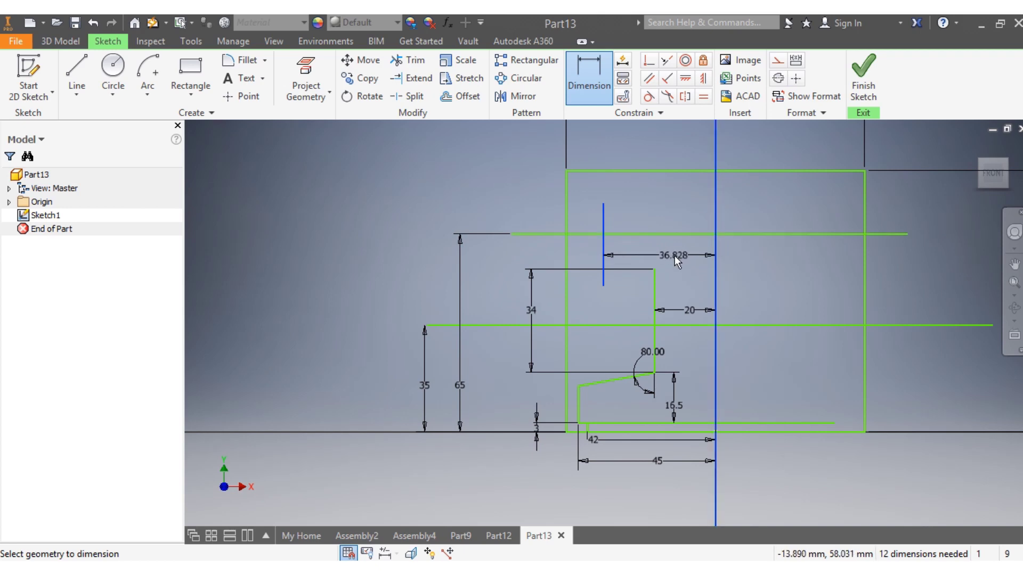
pyautogui.click(675, 257)
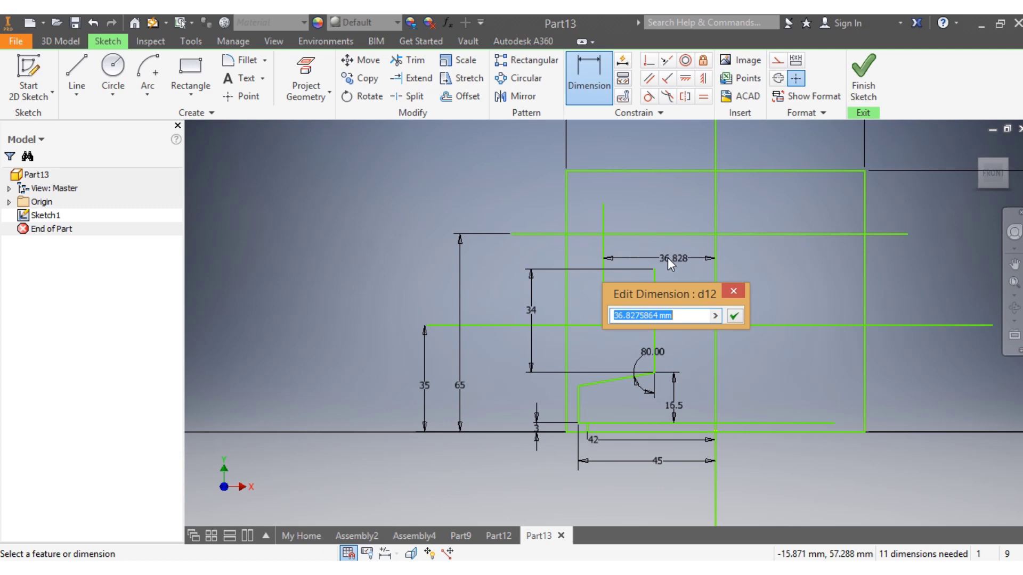
pyautogui.write('3')
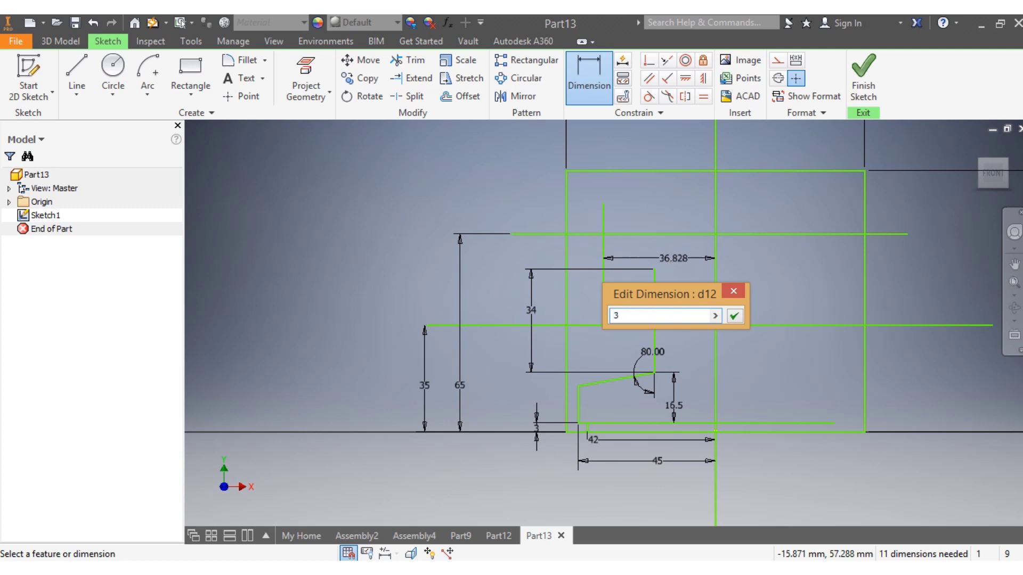
pyautogui.write('9')
pyautogui.press('Return')
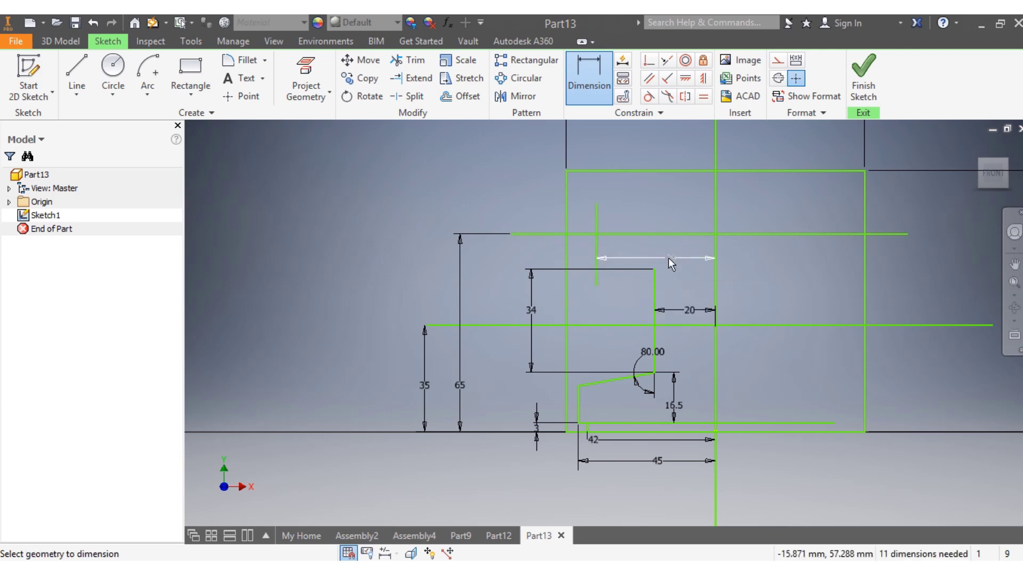
# Step: Trim the part of the upper horizontal line that extends left beyond the short vertical line
pyautogui.scroll(-3, 613, 245)
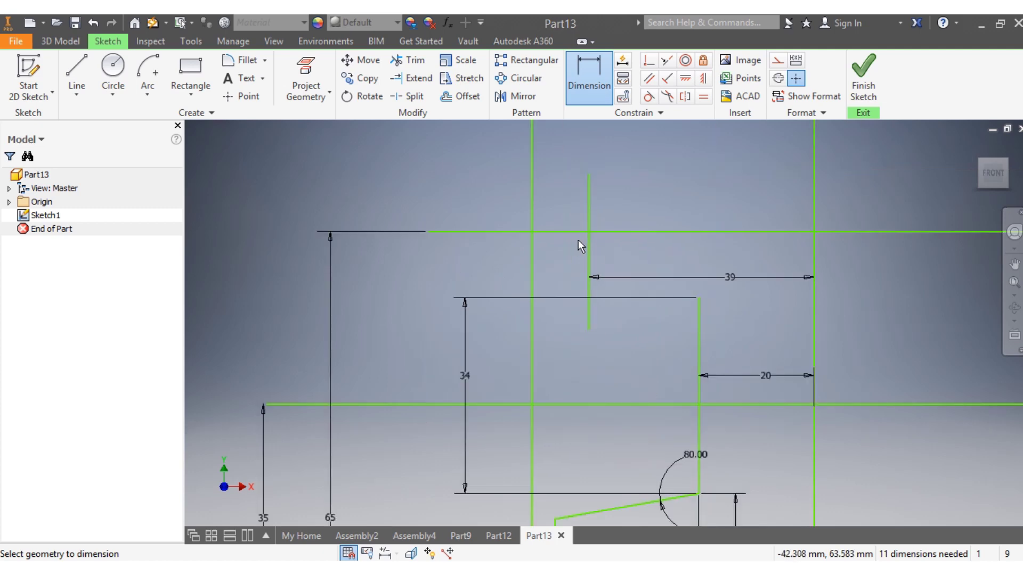
pyautogui.click(410, 60)
pyautogui.click(540, 229)
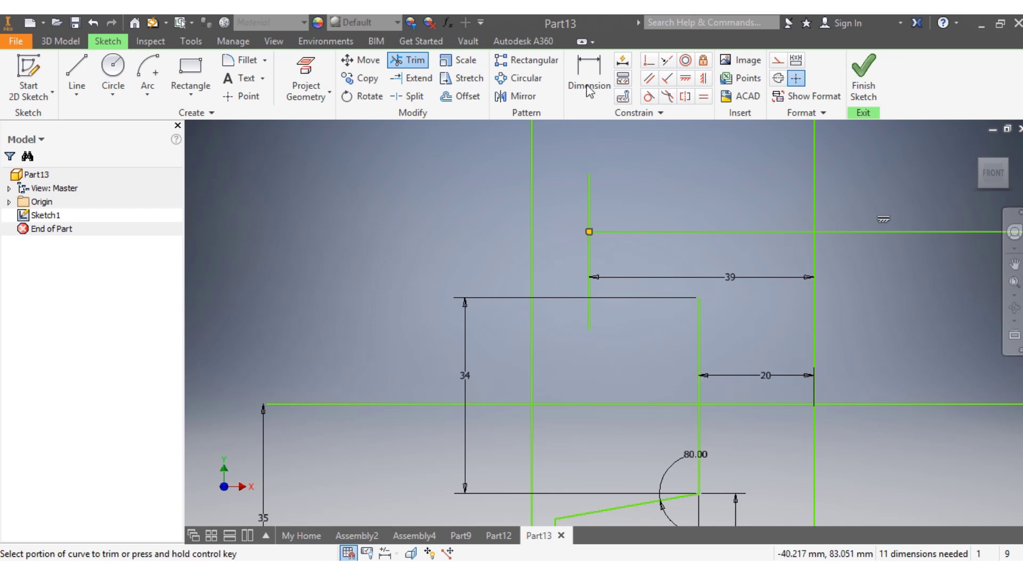
pyautogui.press('Escape')
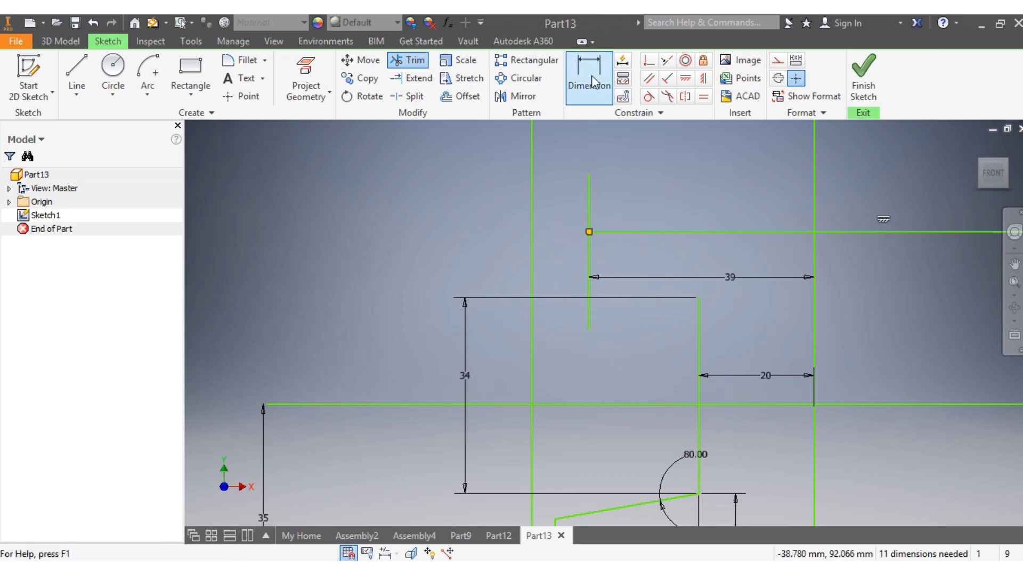
# Step: Draw a short horizontal line crossing the short vertical line, about 7 mm below the upper horizontal line
pyautogui.click(65, 83)
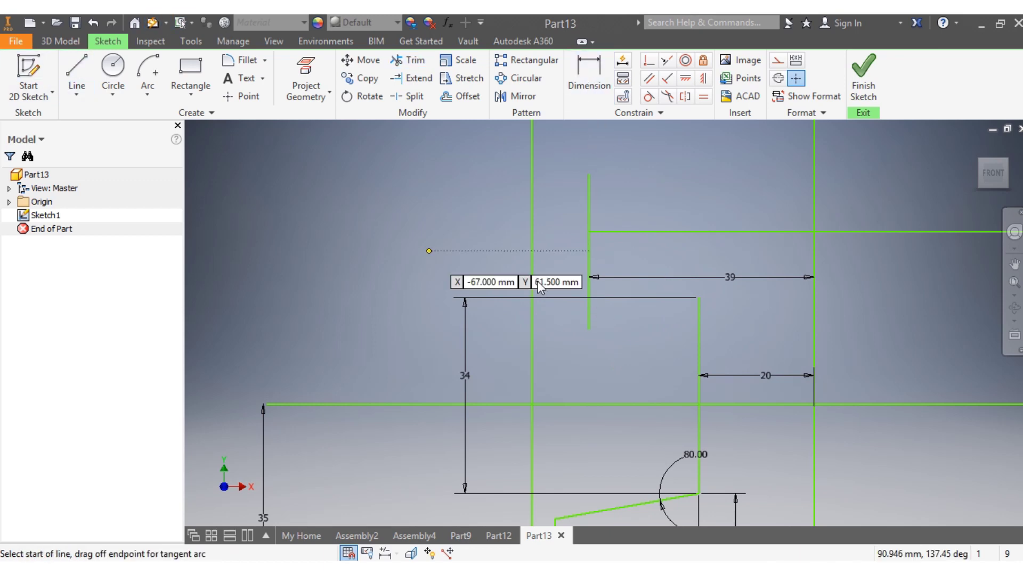
pyautogui.click(571, 271)
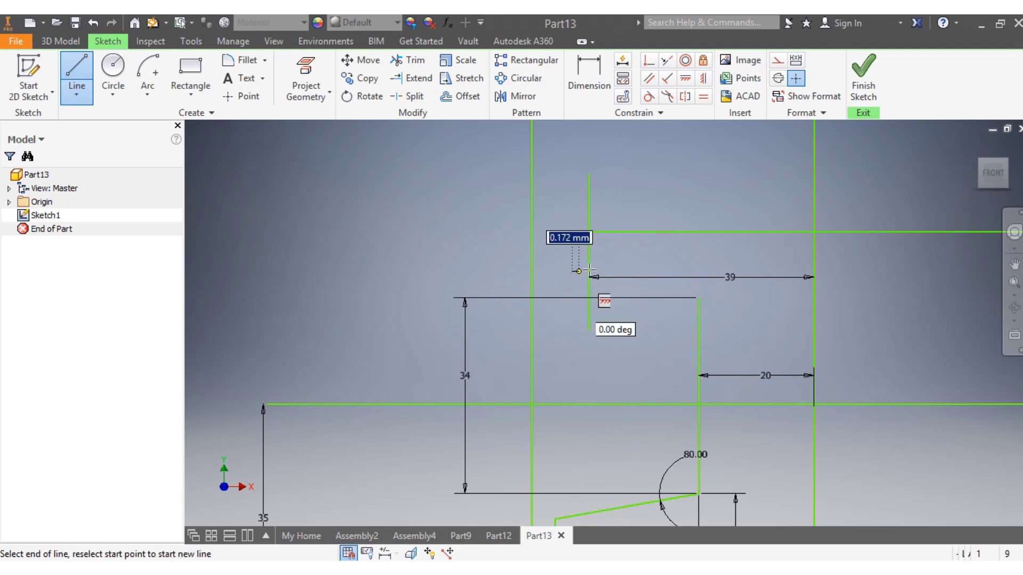
pyautogui.click(613, 275)
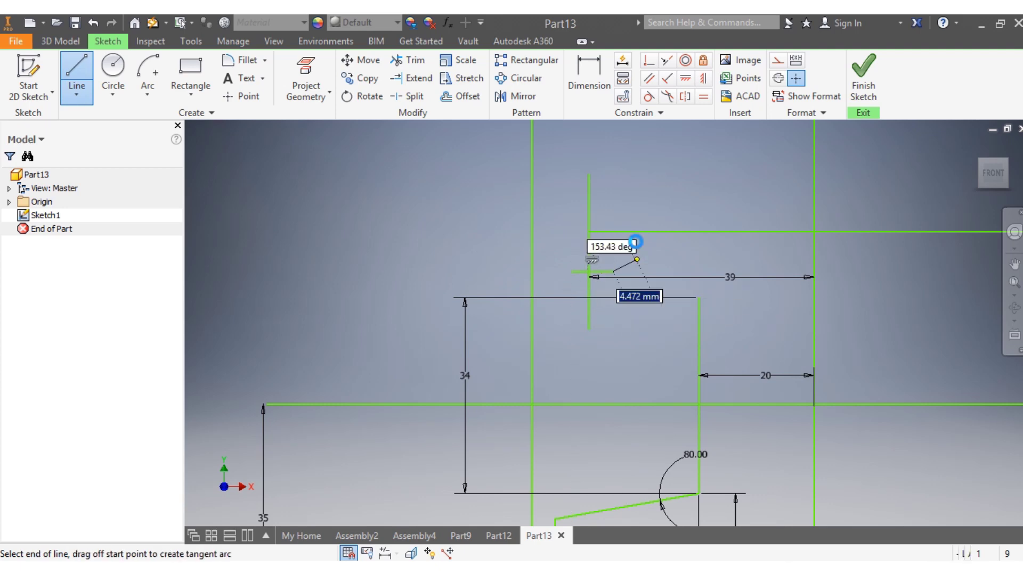
# Step: Dimension the short horizontal line's distance below the upper horizontal line's left end, setting it to 8 mm
pyautogui.press('d')
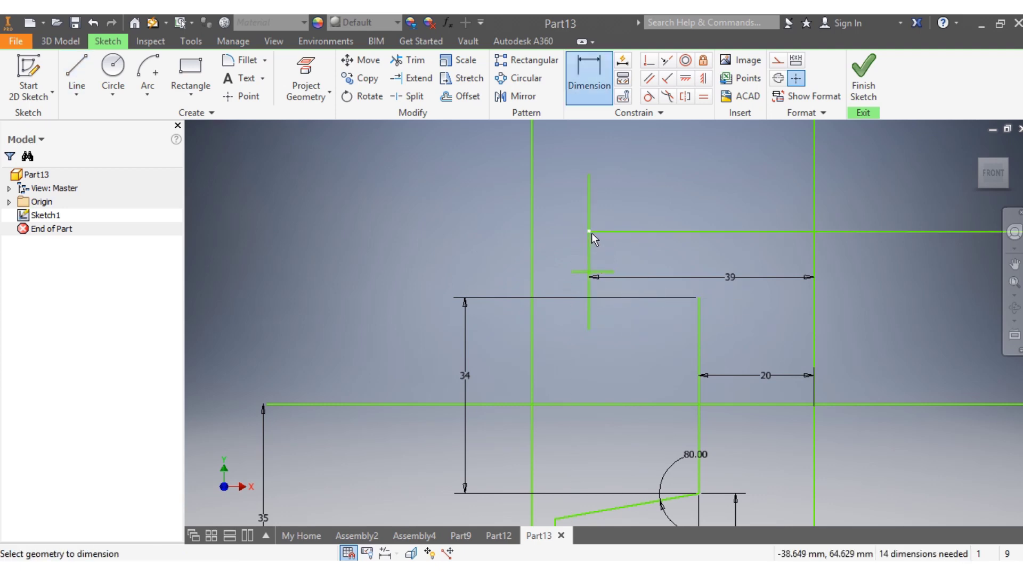
pyautogui.click(590, 232)
pyautogui.click(586, 271)
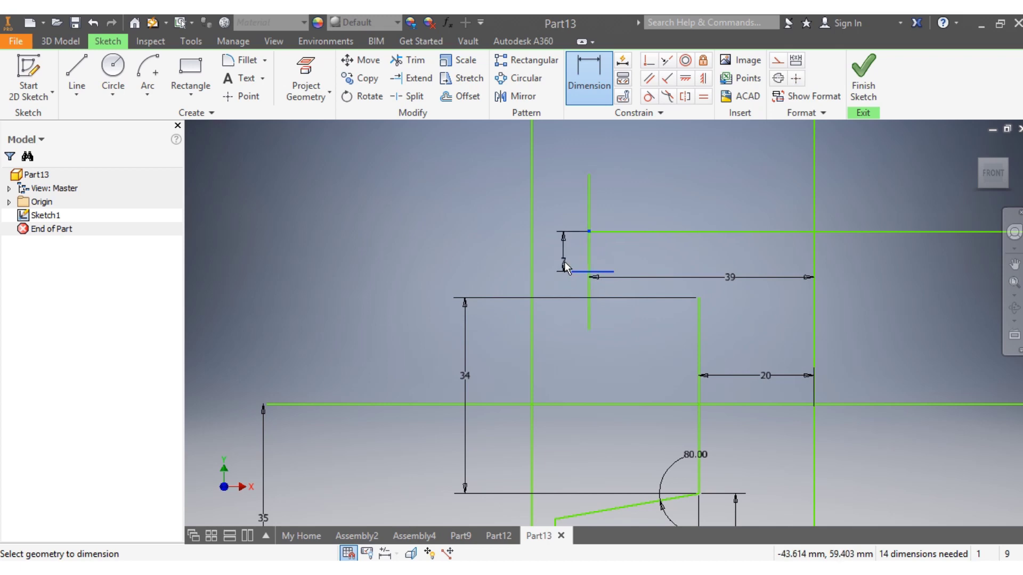
pyautogui.click(556, 264)
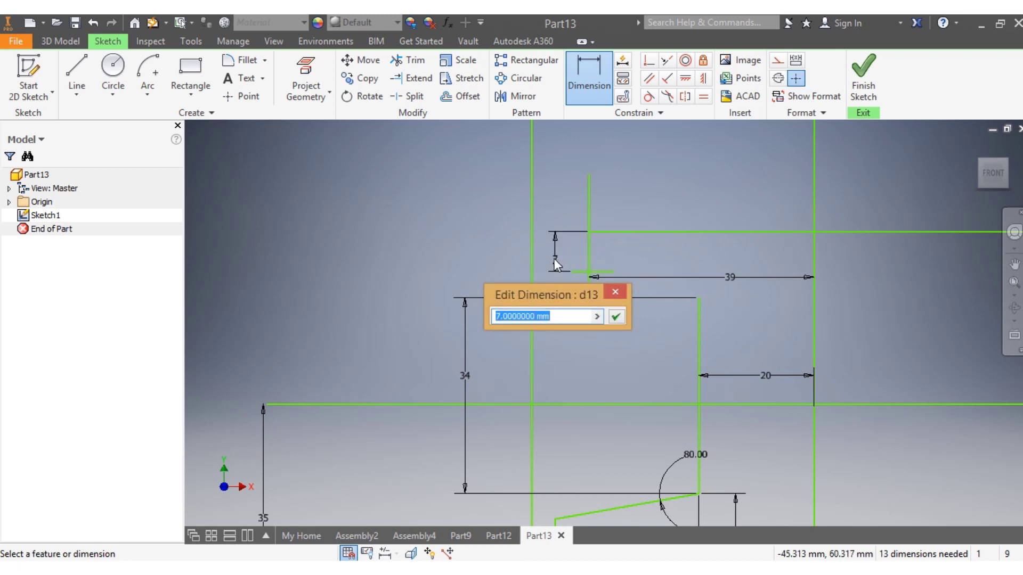
pyautogui.write('8')
pyautogui.press('Return')
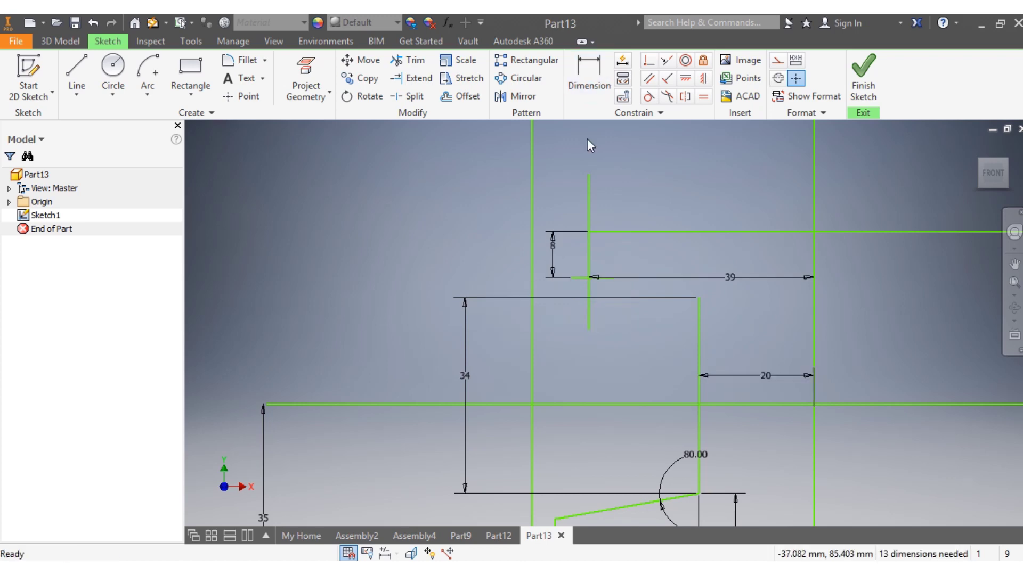
pyautogui.click(76, 75)
pyautogui.scroll(3, 643, 331)
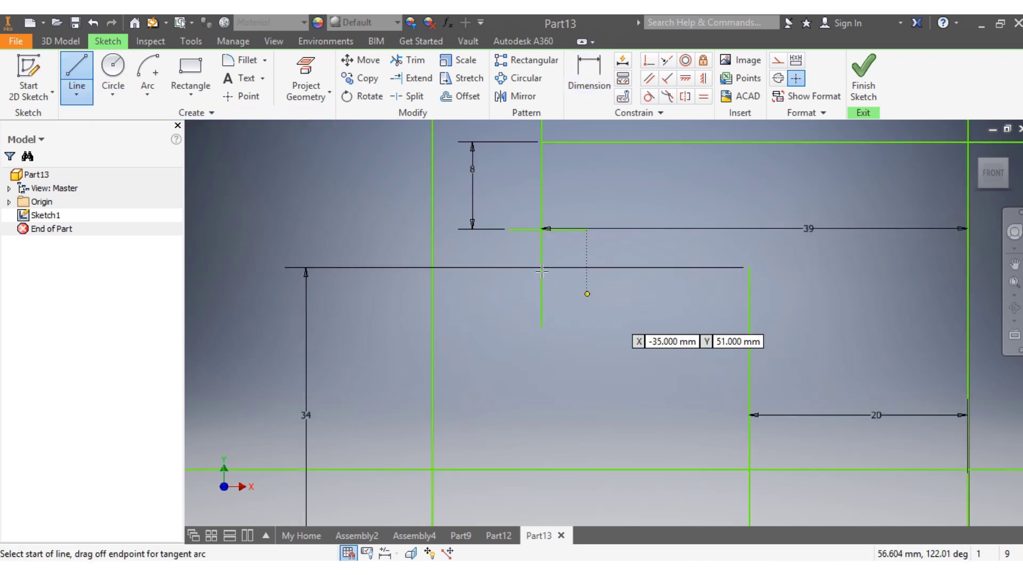
pyautogui.click(521, 218)
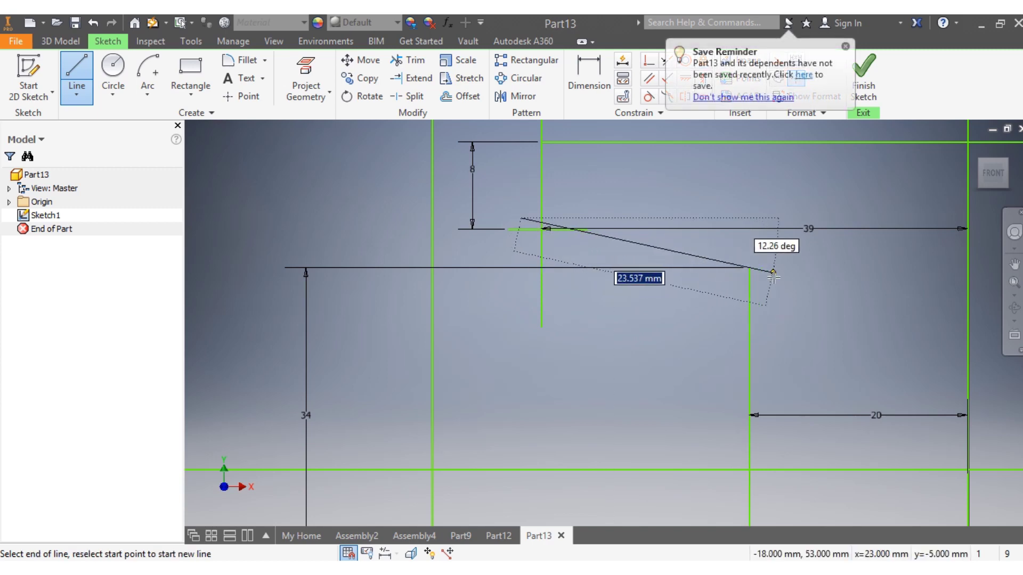
pyautogui.press('Escape')
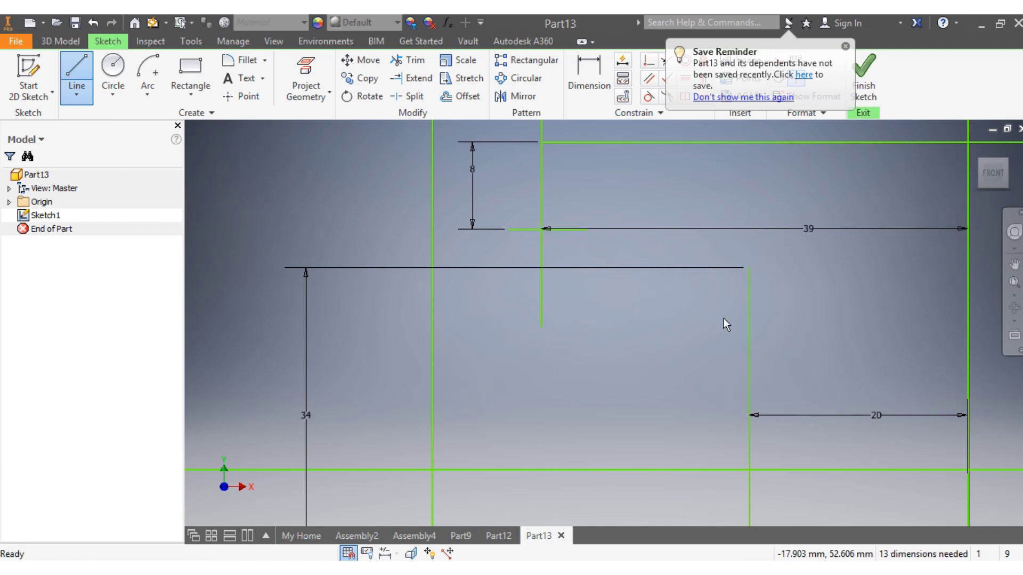
# Step: Draw a slanted line from the upper end of the 34 mm vertical line to the crossing of the two short lines
pyautogui.click(80, 67)
pyautogui.click(748, 267)
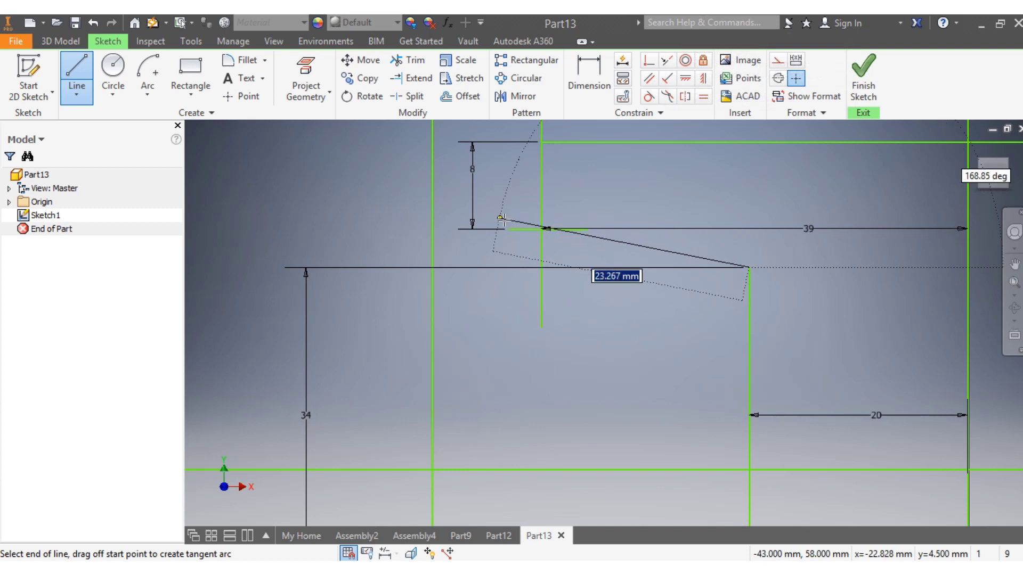
pyautogui.click(540, 229)
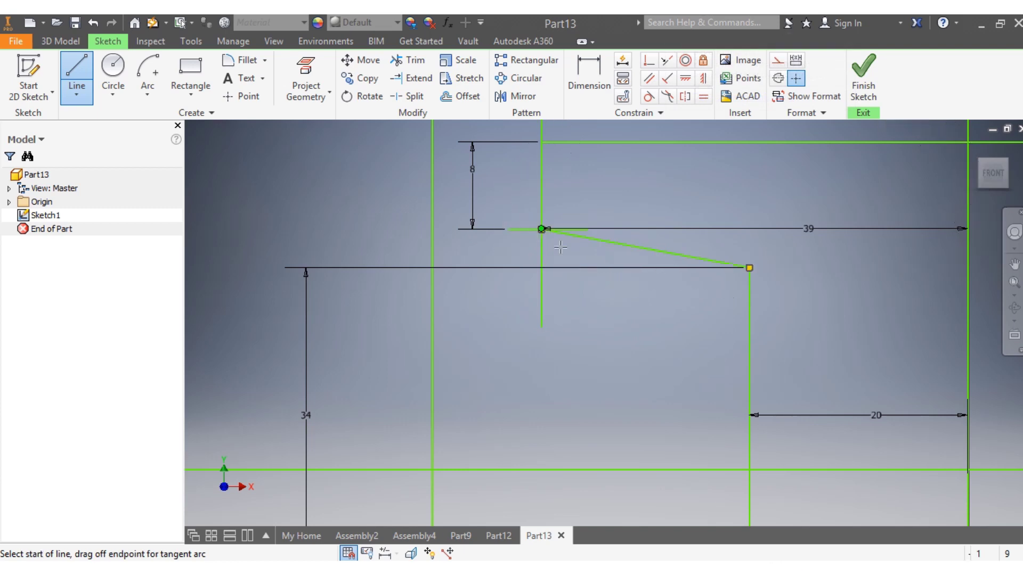
pyautogui.press('Escape')
pyautogui.scroll(-3, 779, 267)
pyautogui.scroll(-3, 727, 267)
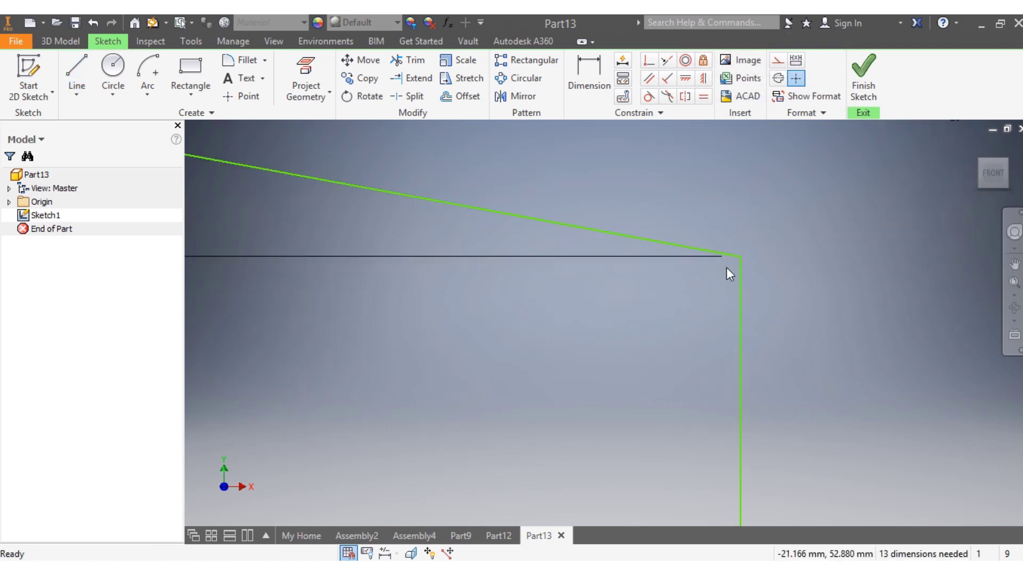
pyautogui.scroll(6, 449, 288)
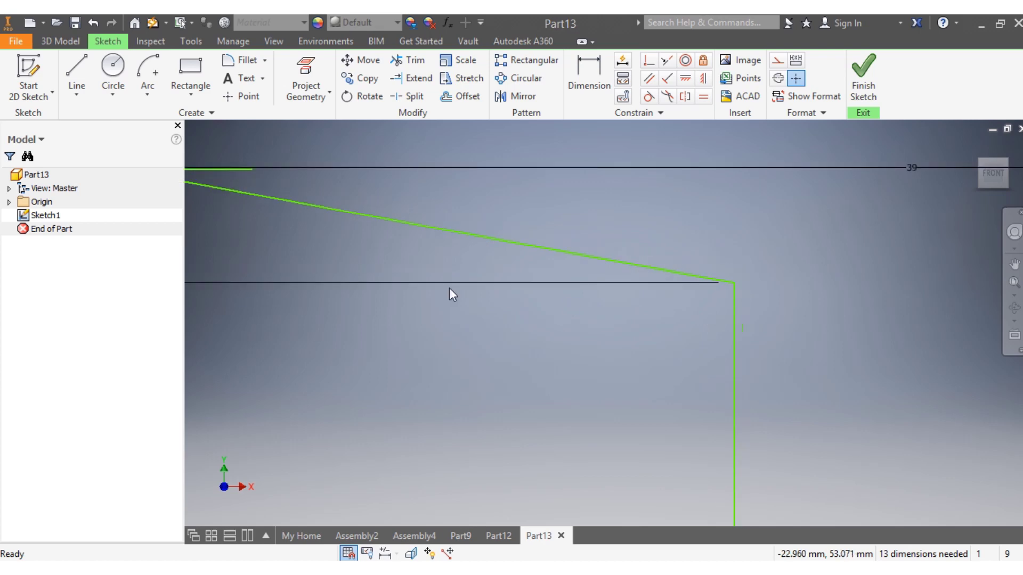
pyautogui.scroll(-3, 459, 289)
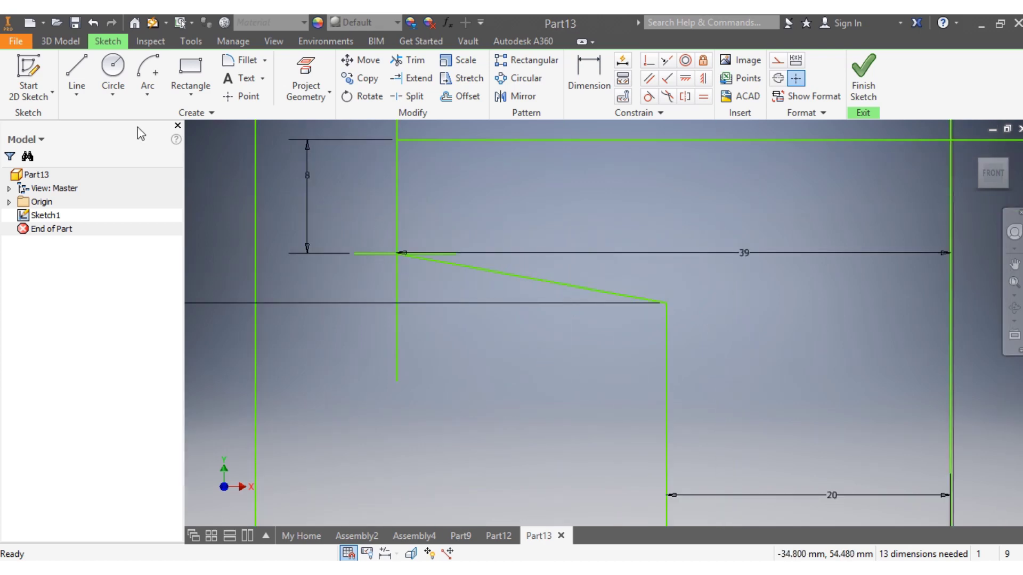
pyautogui.click(77, 72)
pyautogui.click(354, 239)
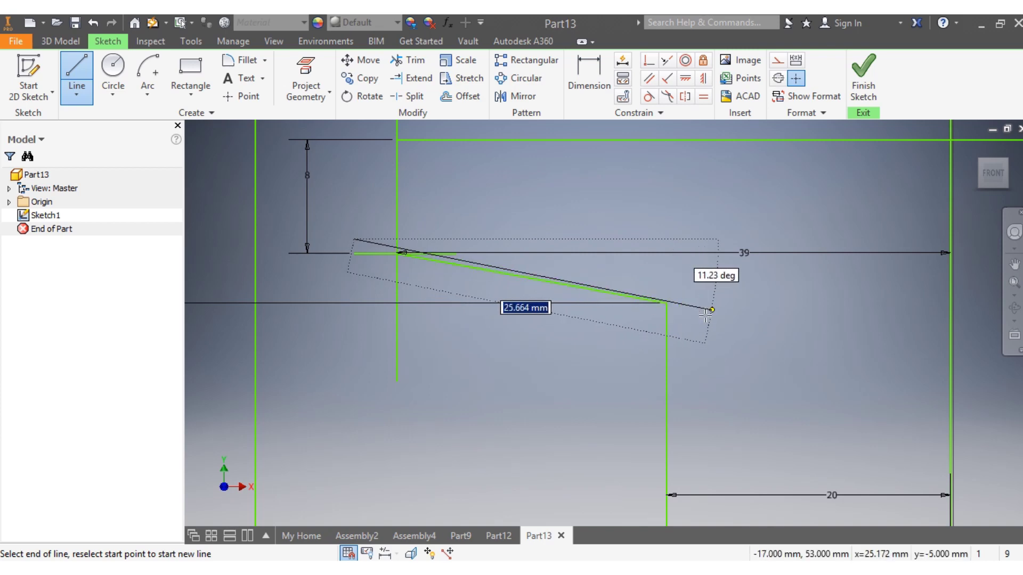
pyautogui.press('Escape')
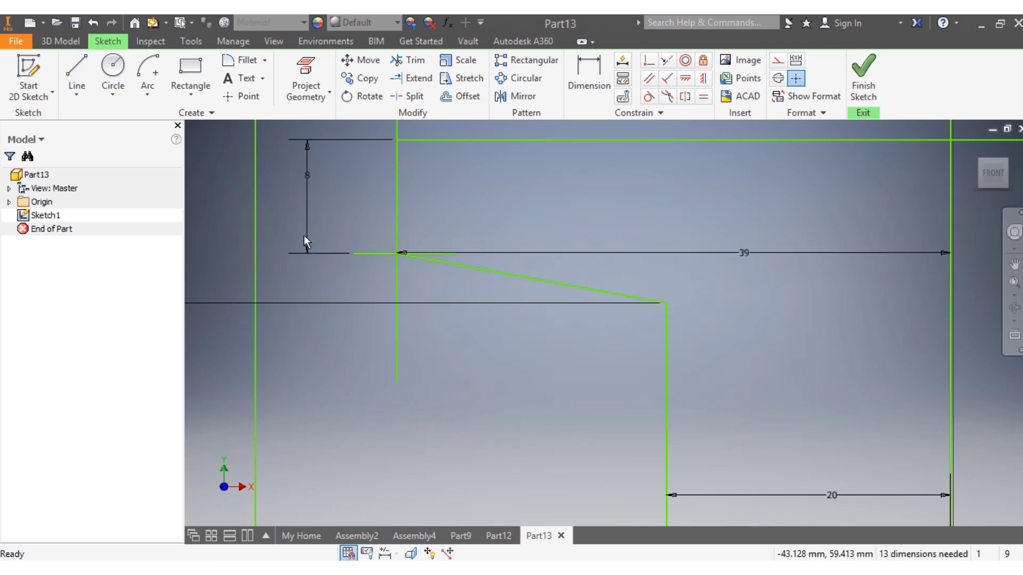
# Step: Trim away both halves of the short horizontal line and the short vertical line's ends below the slanted line and above the upper horizontal line
pyautogui.click(404, 63)
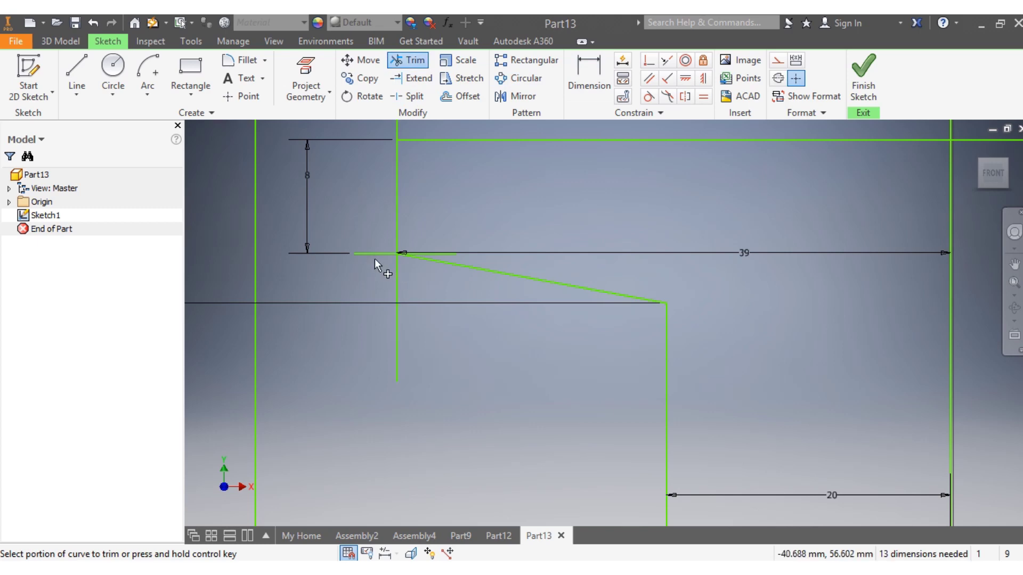
pyautogui.click(375, 253)
pyautogui.click(435, 252)
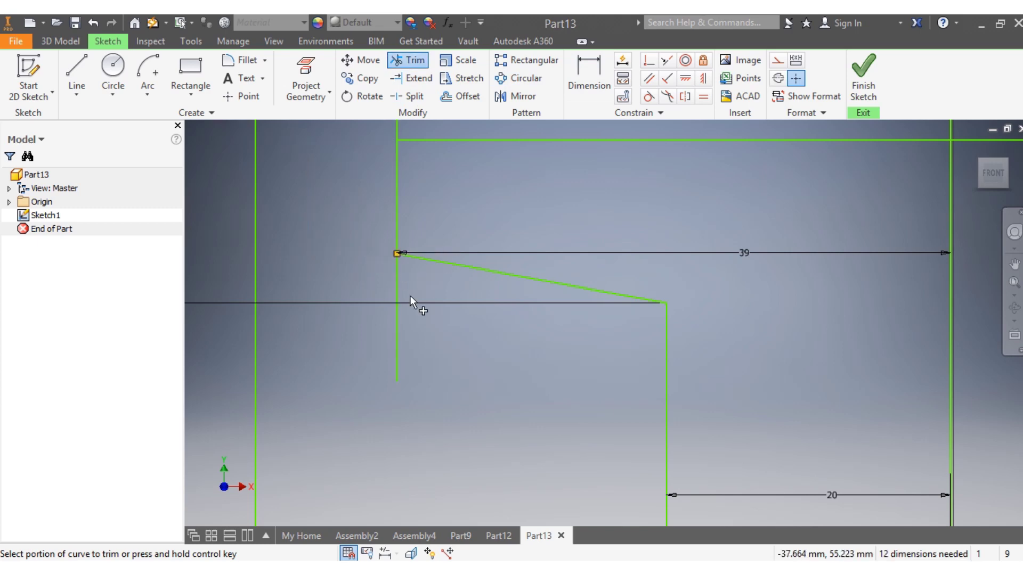
pyautogui.click(396, 339)
pyautogui.scroll(6, 395, 337)
pyautogui.scroll(-3, 365, 296)
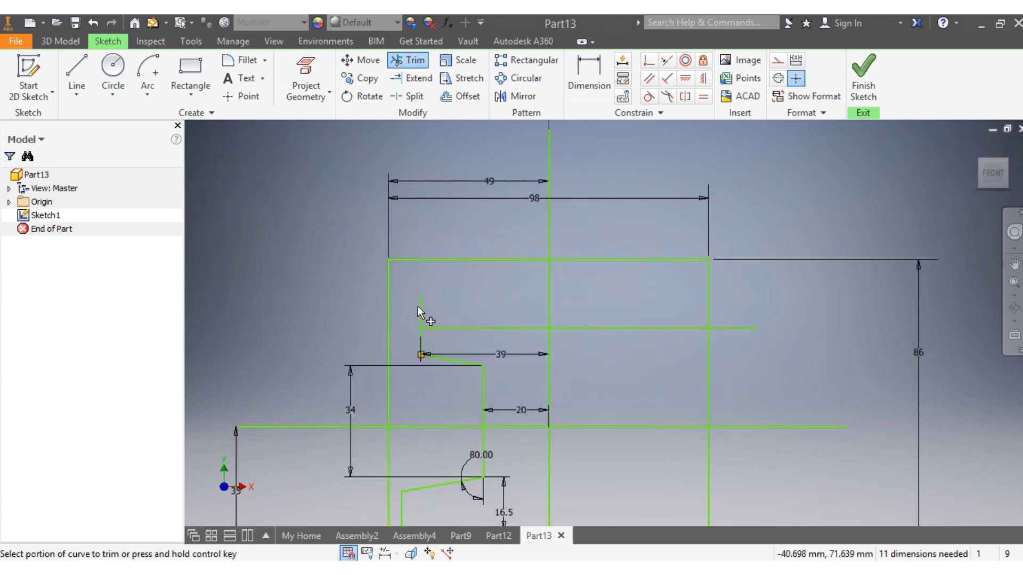
pyautogui.click(420, 315)
# Step: Draw a vertical line about 17.5 mm long crossing the rectangle's top edge, about 33 mm left of the vertical axis
pyautogui.scroll(5, 398, 433)
pyautogui.scroll(3, 401, 433)
pyautogui.scroll(-6, 373, 395)
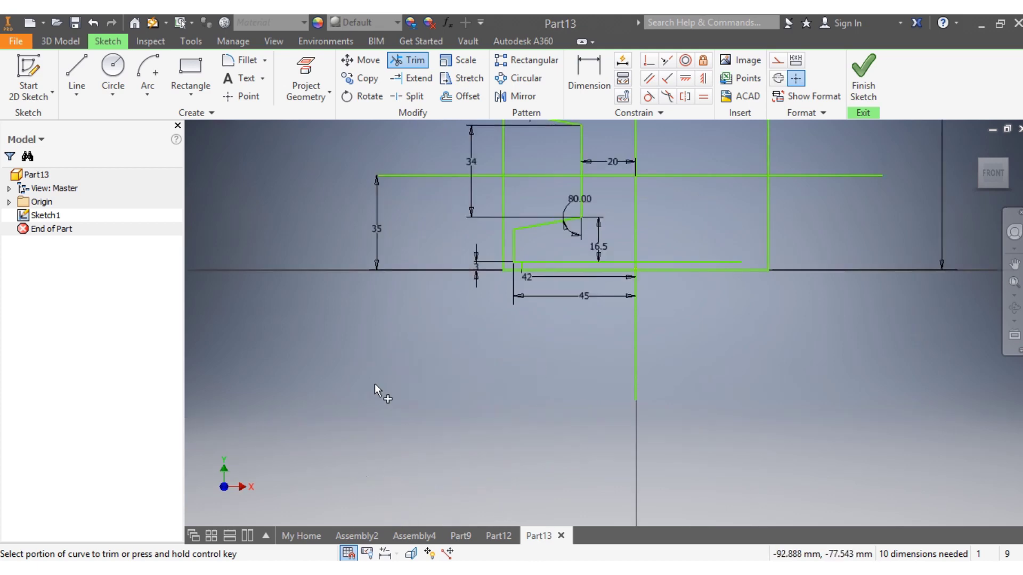
pyautogui.scroll(4, 397, 176)
pyautogui.scroll(-6, 394, 153)
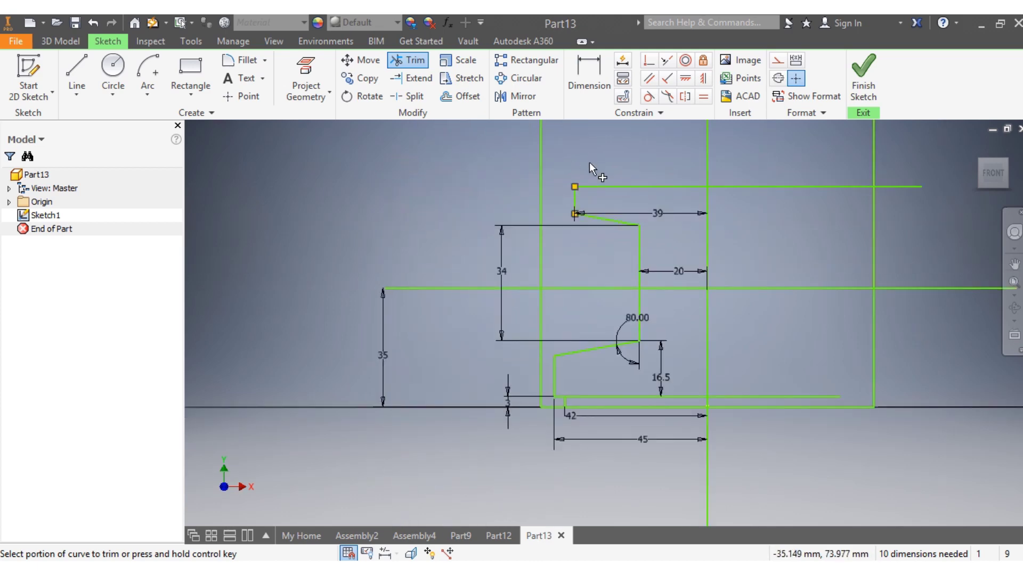
pyautogui.scroll(3, 592, 151)
pyautogui.scroll(-5, 597, 139)
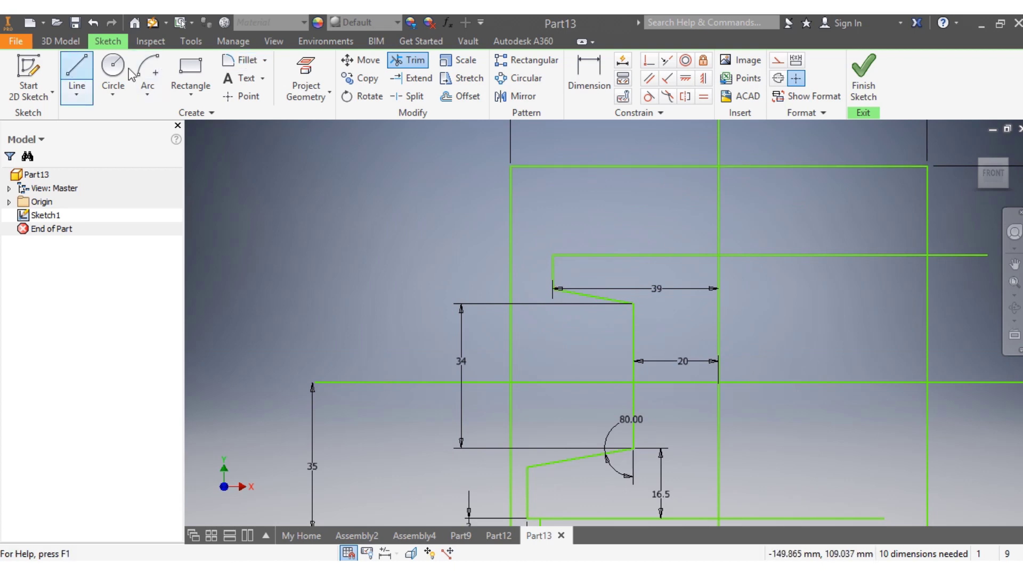
pyautogui.press('Escape')
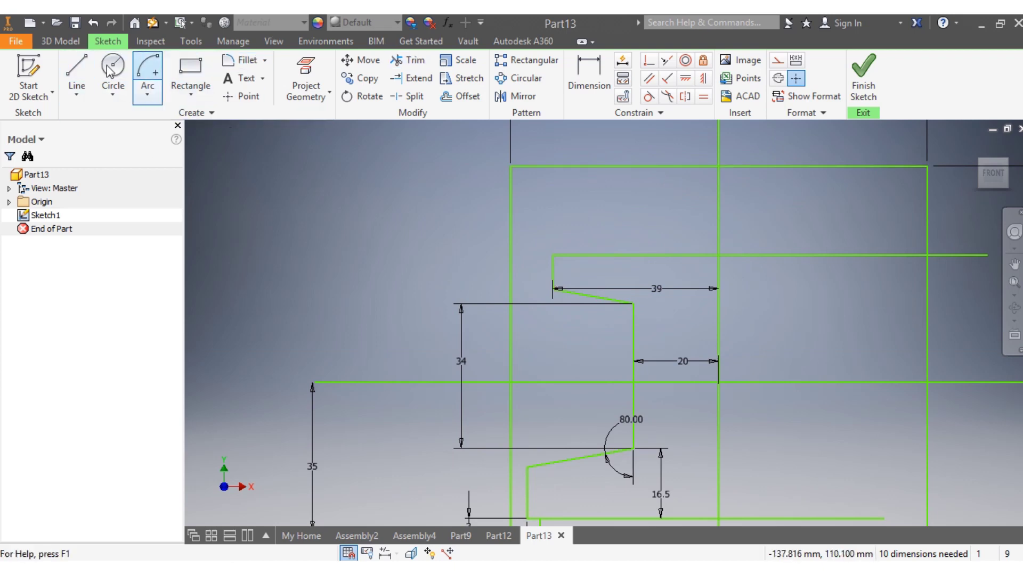
pyautogui.click(77, 69)
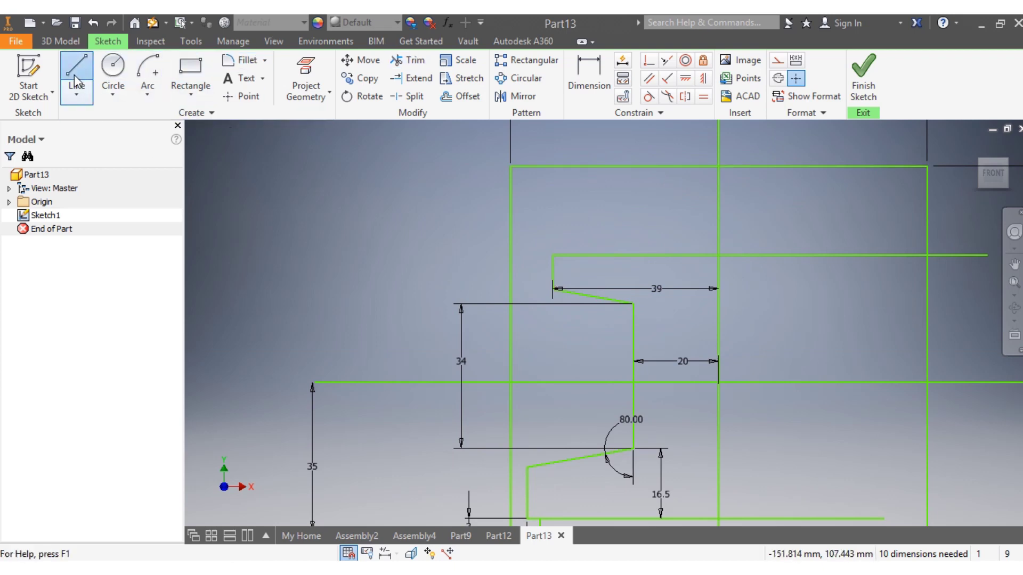
pyautogui.click(579, 143)
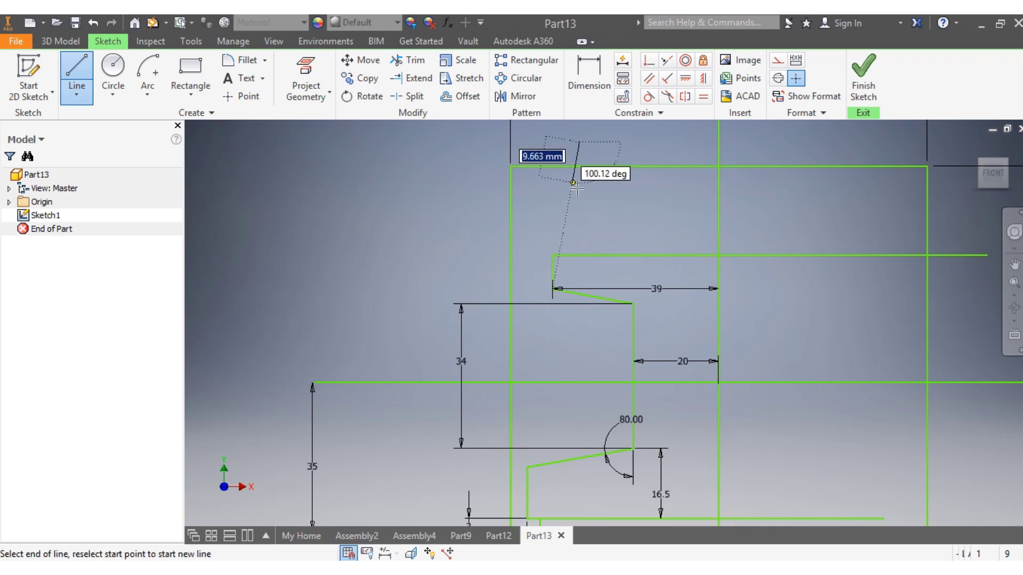
pyautogui.click(579, 216)
pyautogui.press('Escape')
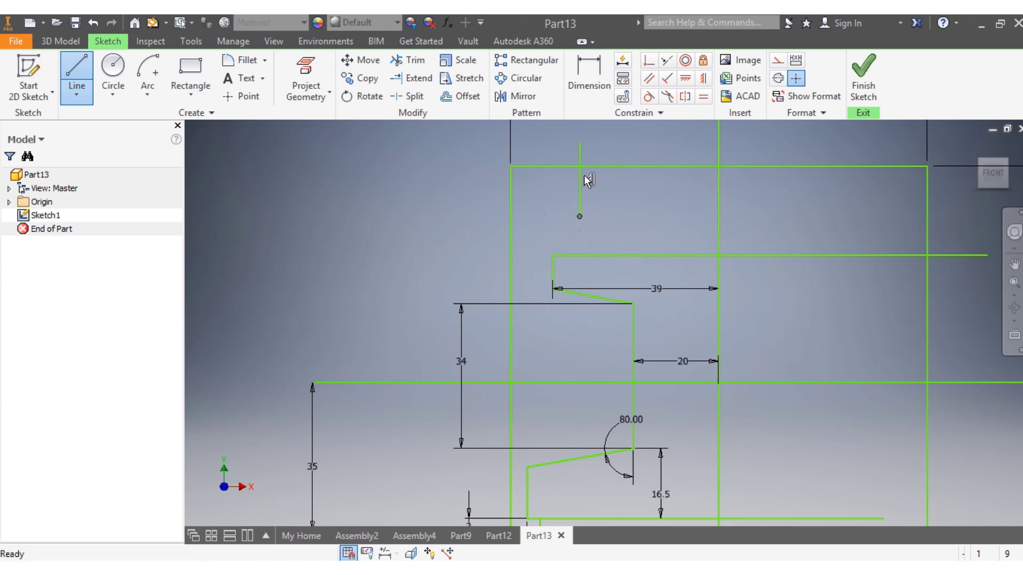
# Step: Apply a parallel constraint between the short vertical line at the rectangle's top edge and the vertical axis
pyautogui.click(583, 72)
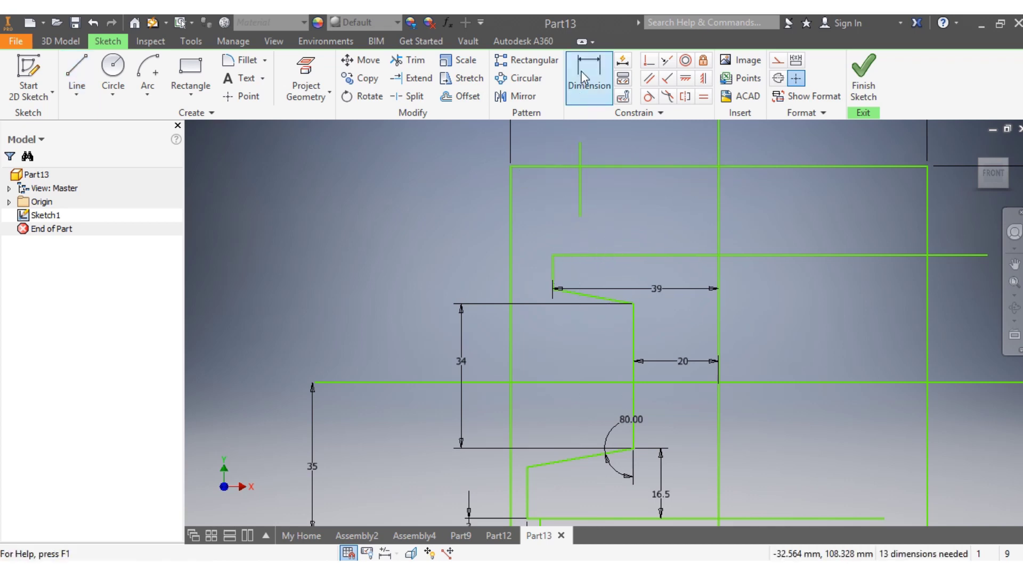
pyautogui.click(648, 79)
pyautogui.click(580, 205)
pyautogui.click(718, 209)
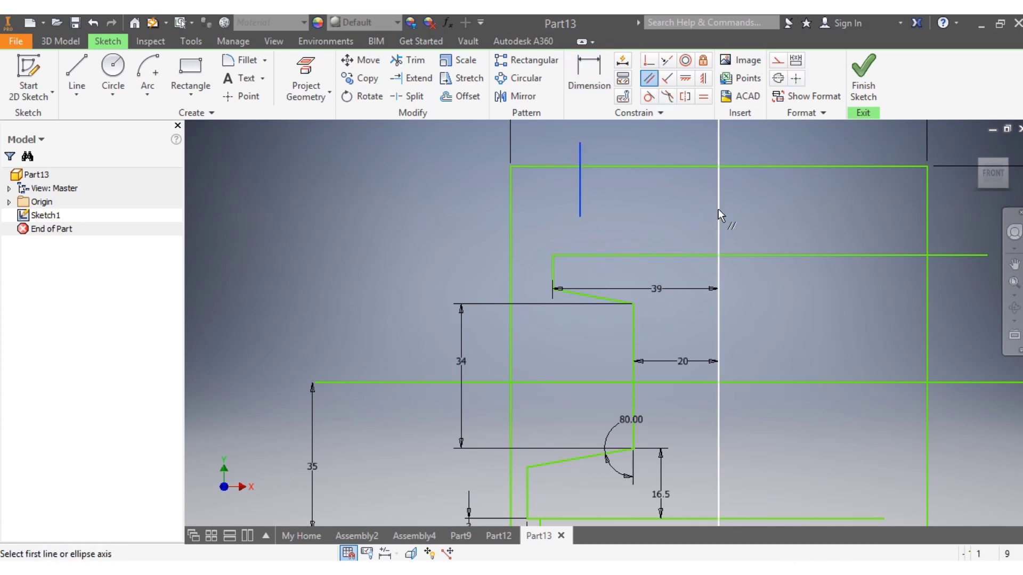
# Step: Dimension the distance between the short vertical line at the rectangle's top edge and the vertical axis as 37 mm
pyautogui.click(590, 63)
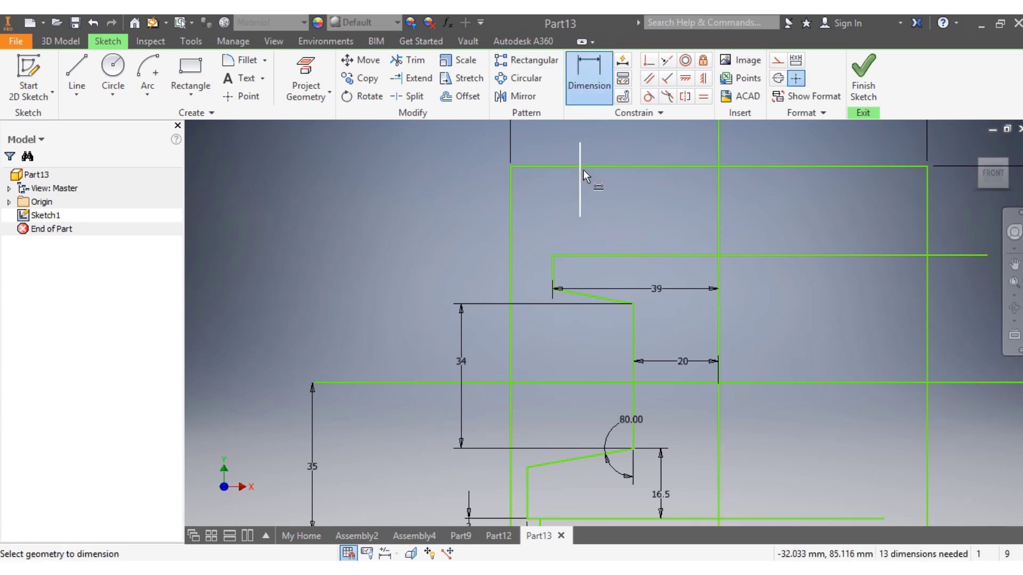
pyautogui.click(581, 189)
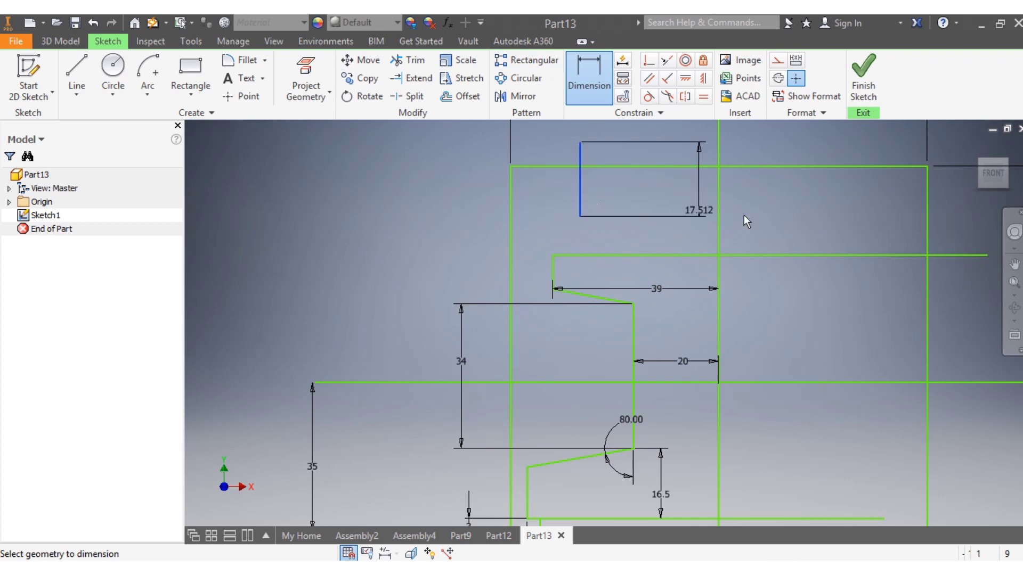
pyautogui.click(718, 209)
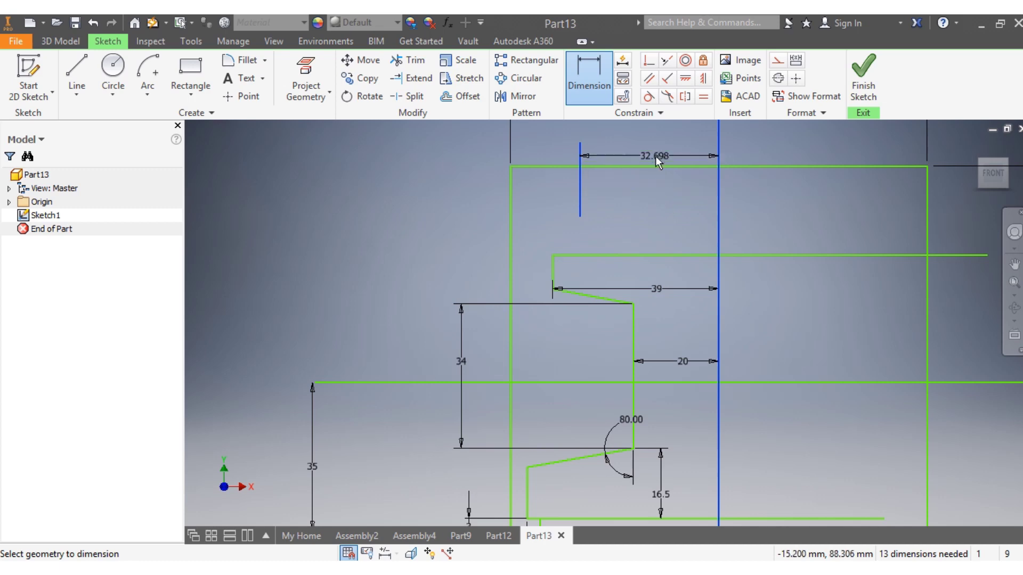
pyautogui.click(657, 149)
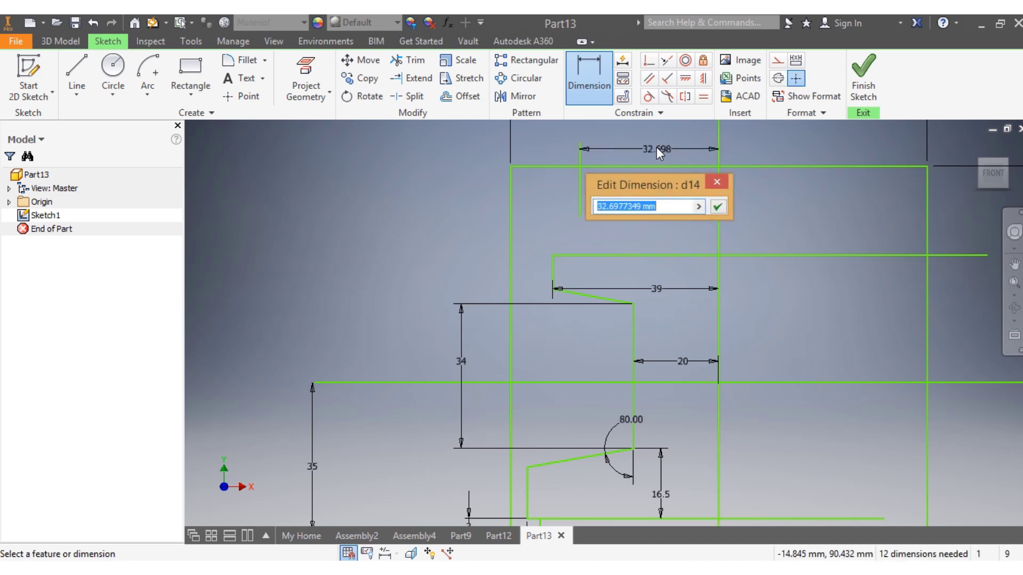
pyautogui.write('37')
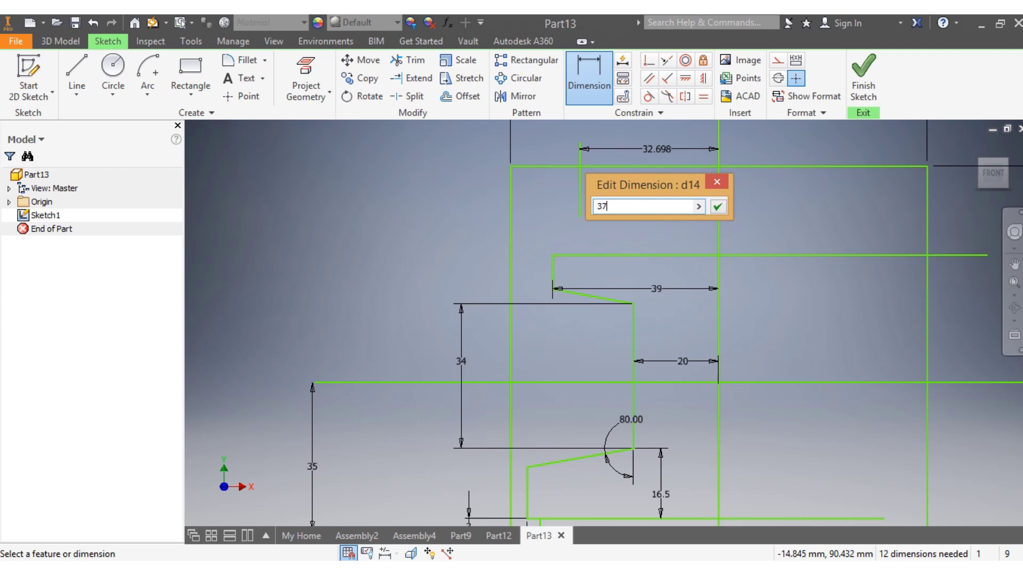
pyautogui.press('Return')
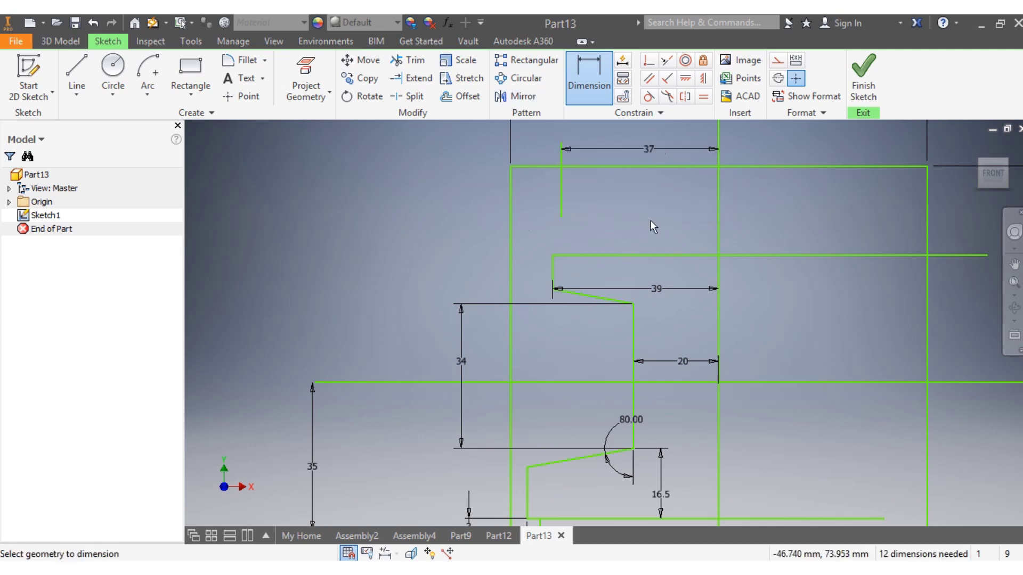
# Step: Dimension the short vertical line's lower end 12 mm below the rectangle's top edge
pyautogui.click(560, 166)
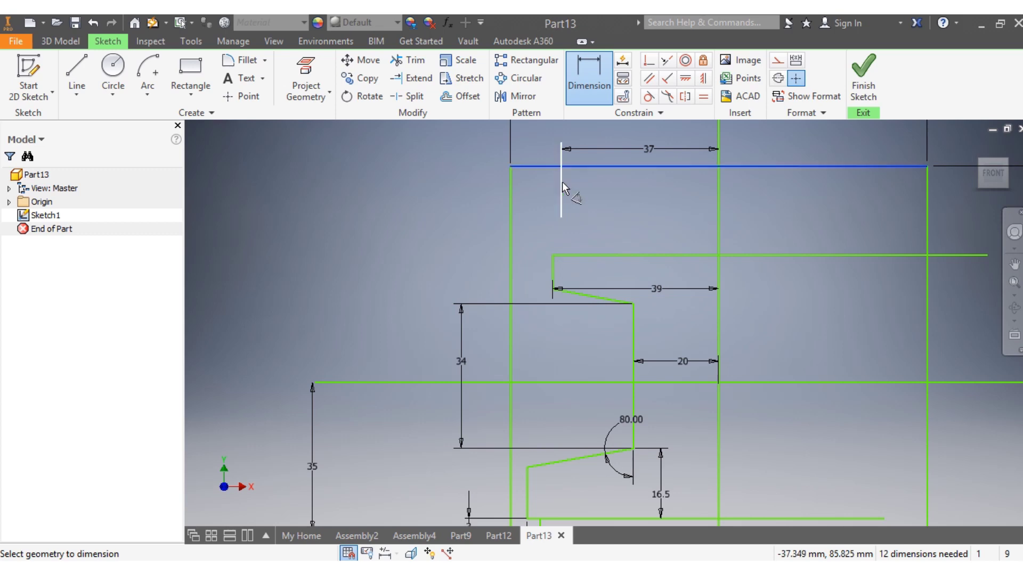
pyautogui.click(562, 214)
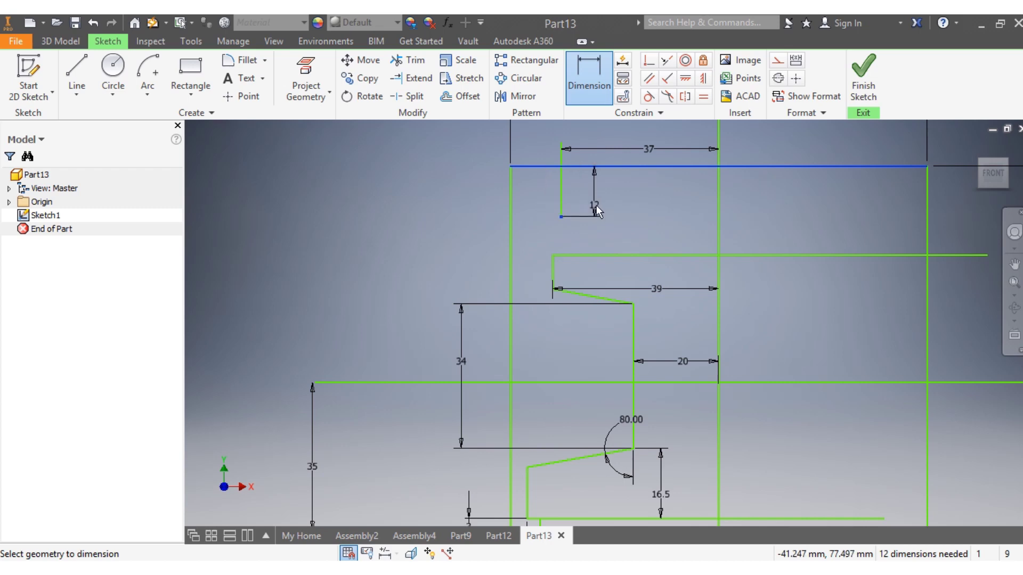
pyautogui.click(596, 204)
# Step: Draw a slightly rising slanted line from the short vertical line's lower end to just past the vertical axis
pyautogui.press('c')
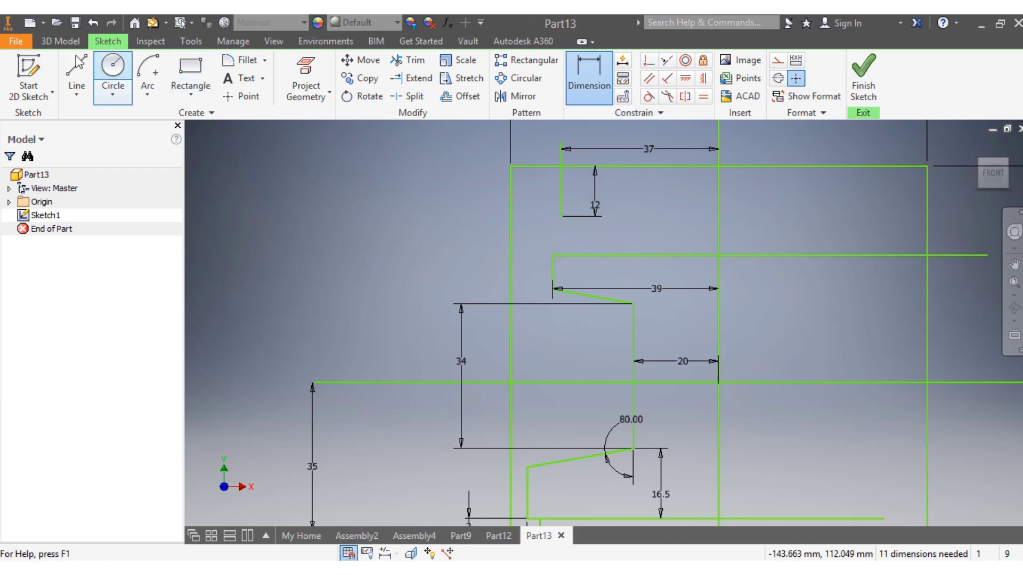
pyautogui.press('l')
pyautogui.scroll(-3, 738, 188)
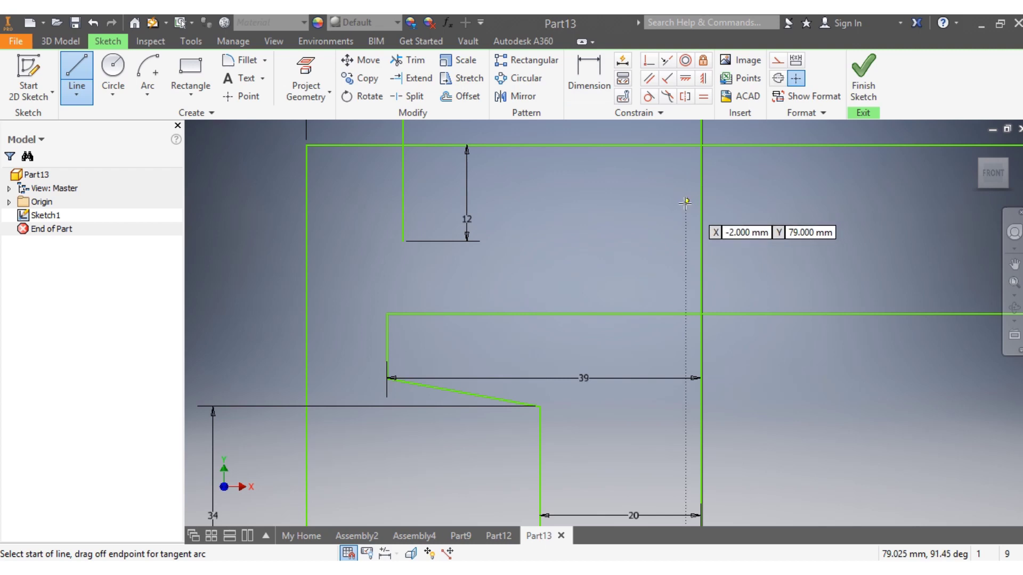
pyautogui.press('Escape')
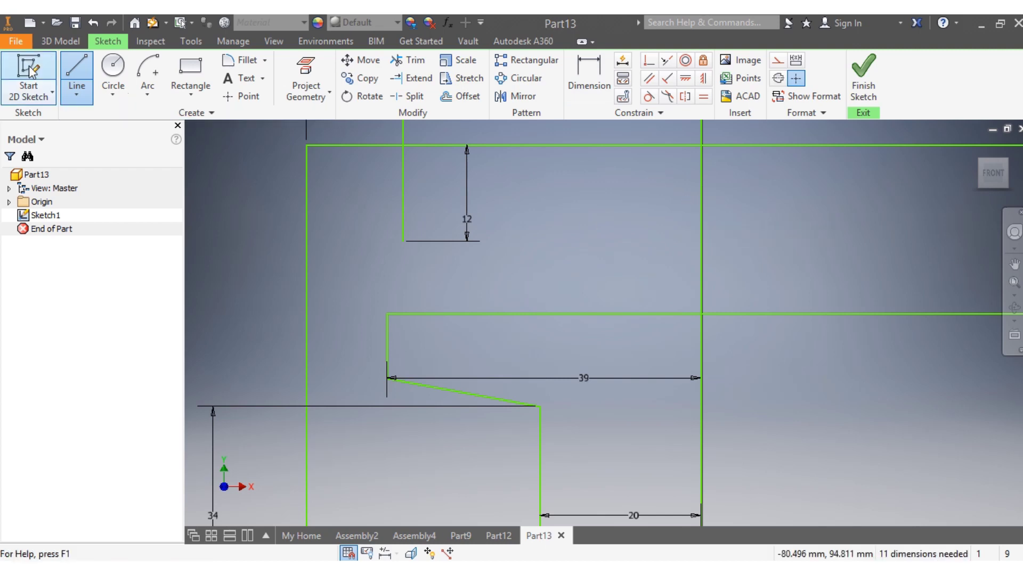
pyautogui.click(75, 72)
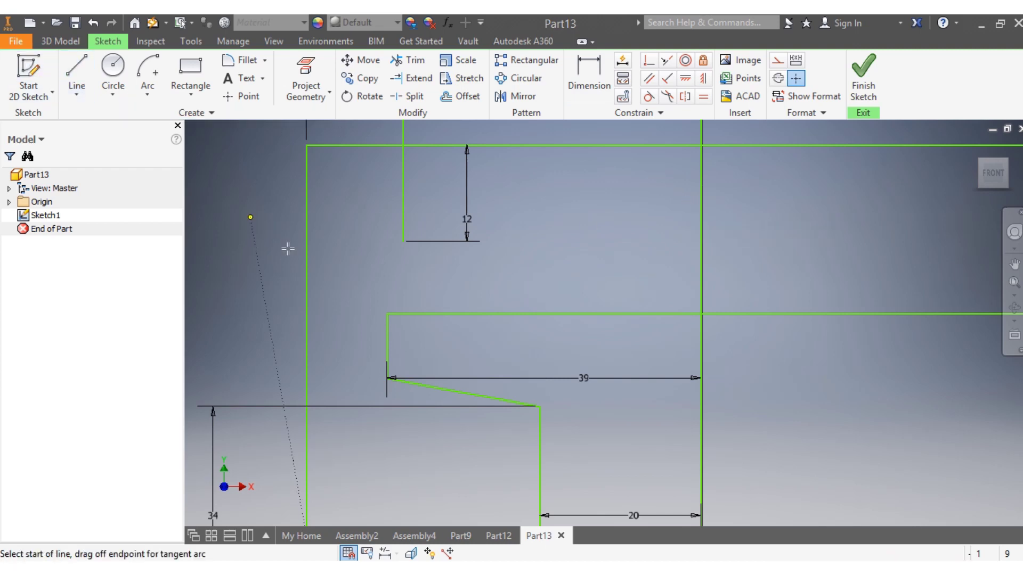
pyautogui.click(404, 240)
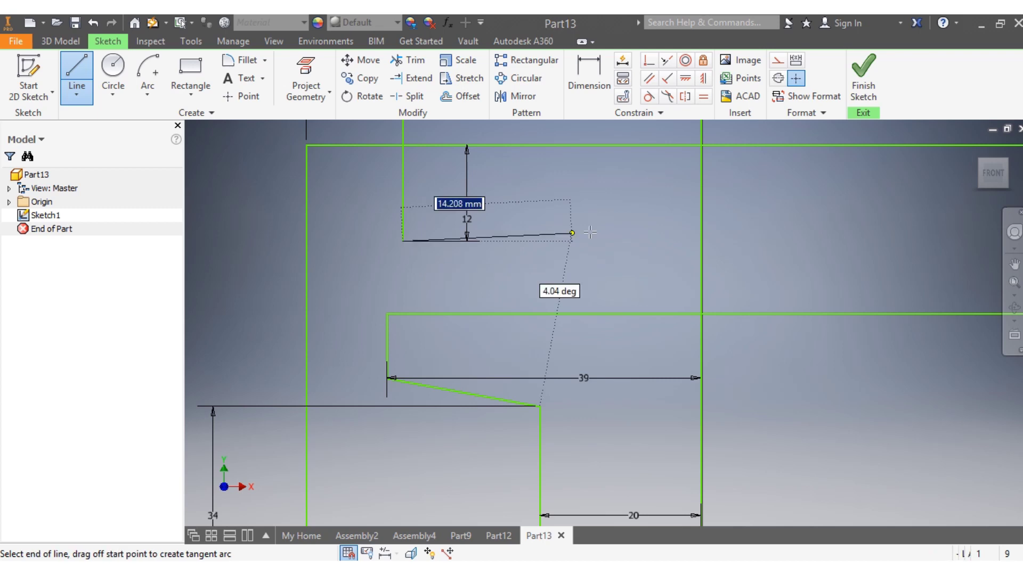
pyautogui.click(719, 209)
pyautogui.click(589, 69)
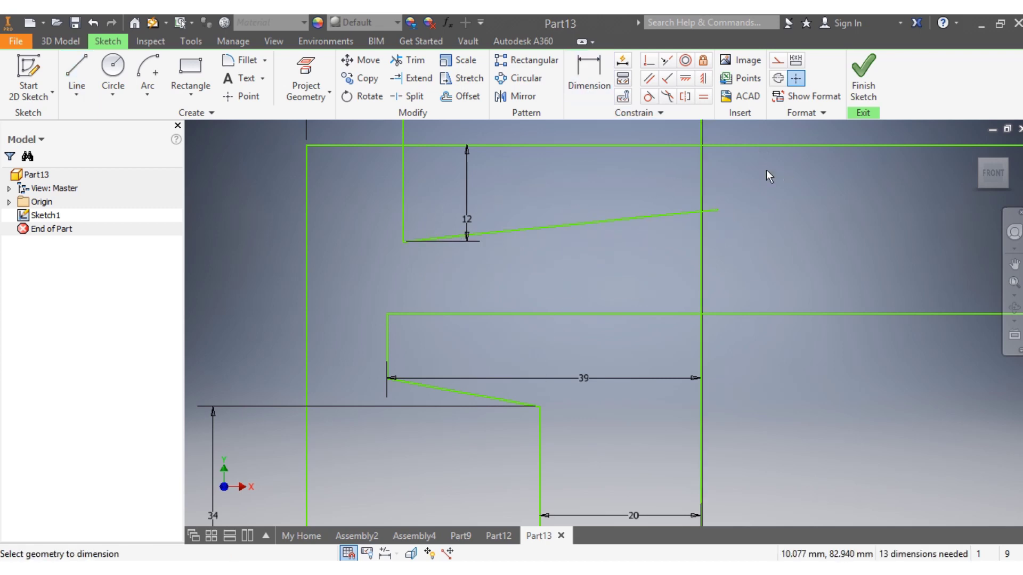
pyautogui.scroll(-5, 695, 142)
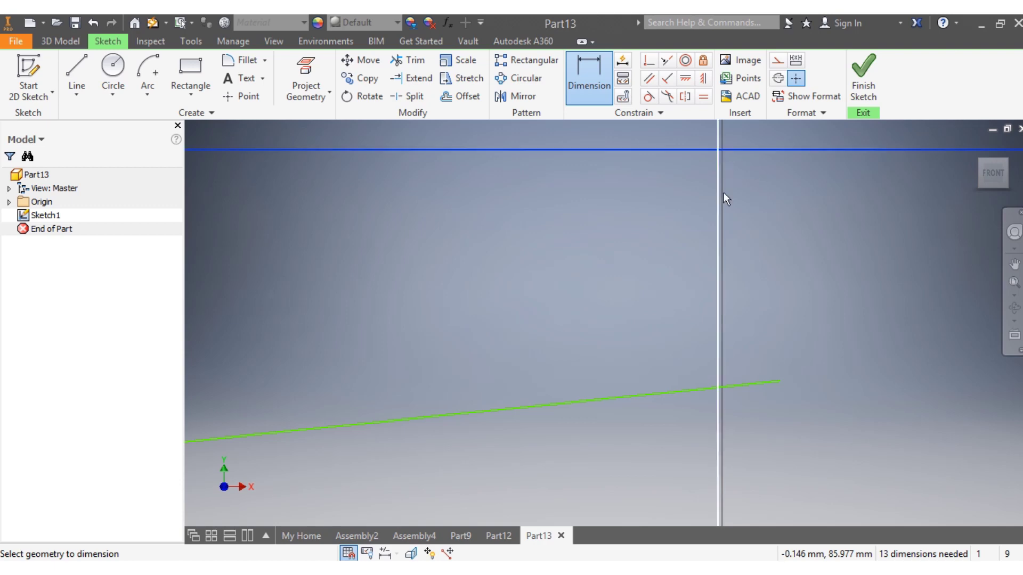
pyautogui.click(716, 388)
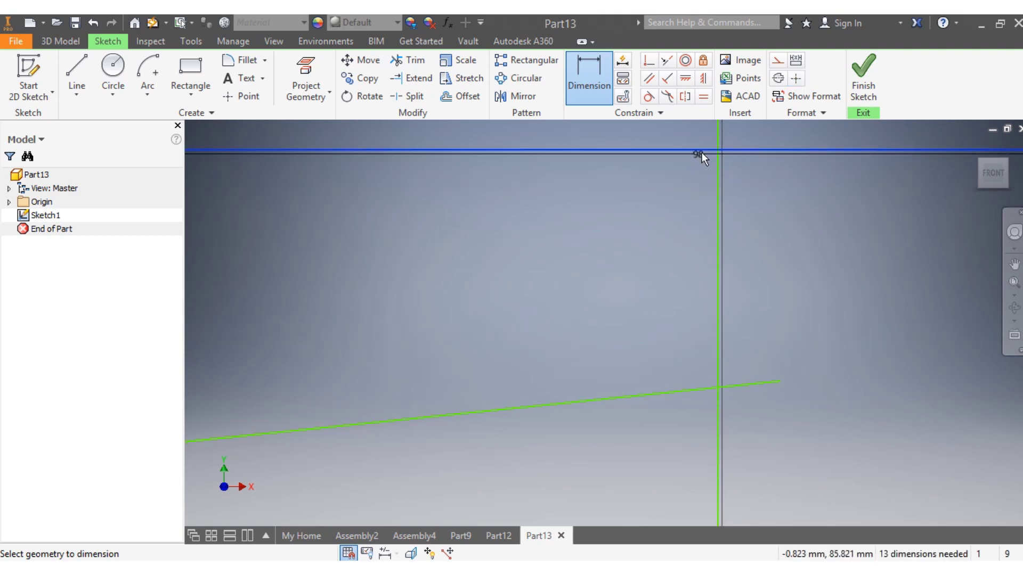
pyautogui.press('Escape')
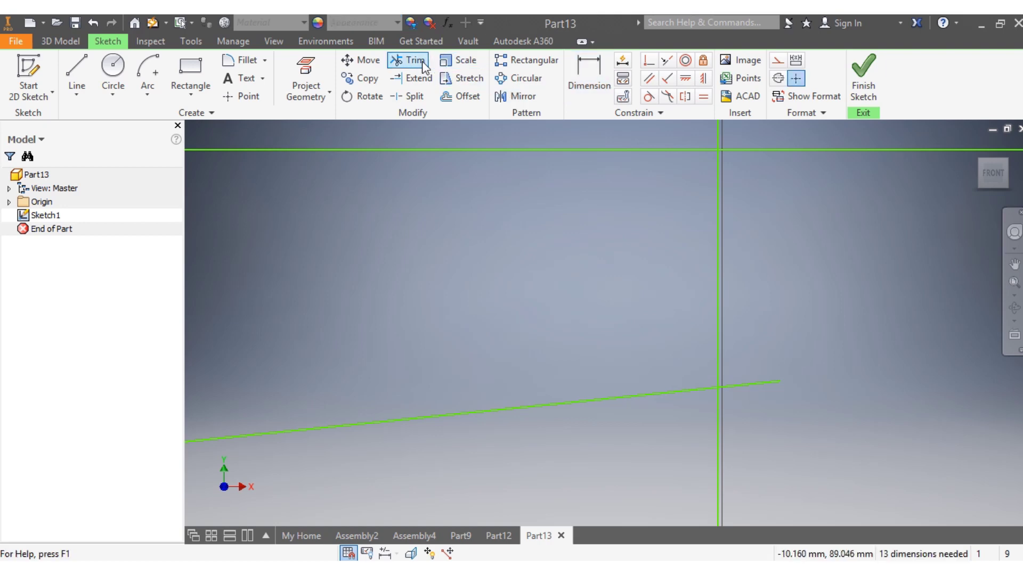
# Step: Trim the slanted line's end beyond the vertical axis and dimension its new endpoint 8 mm below the rectangle's top edge
pyautogui.click(425, 66)
pyautogui.click(768, 383)
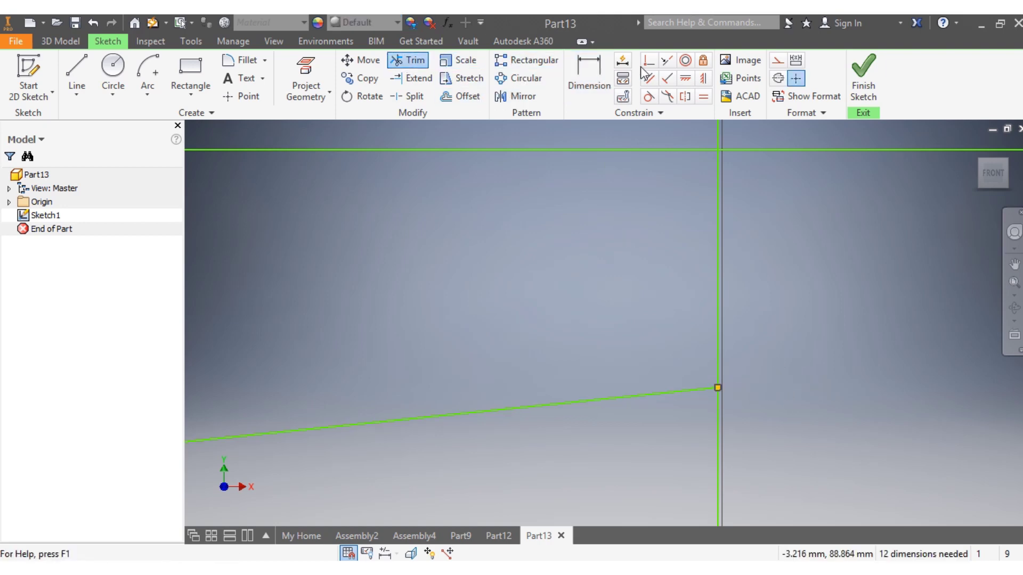
pyautogui.click(589, 66)
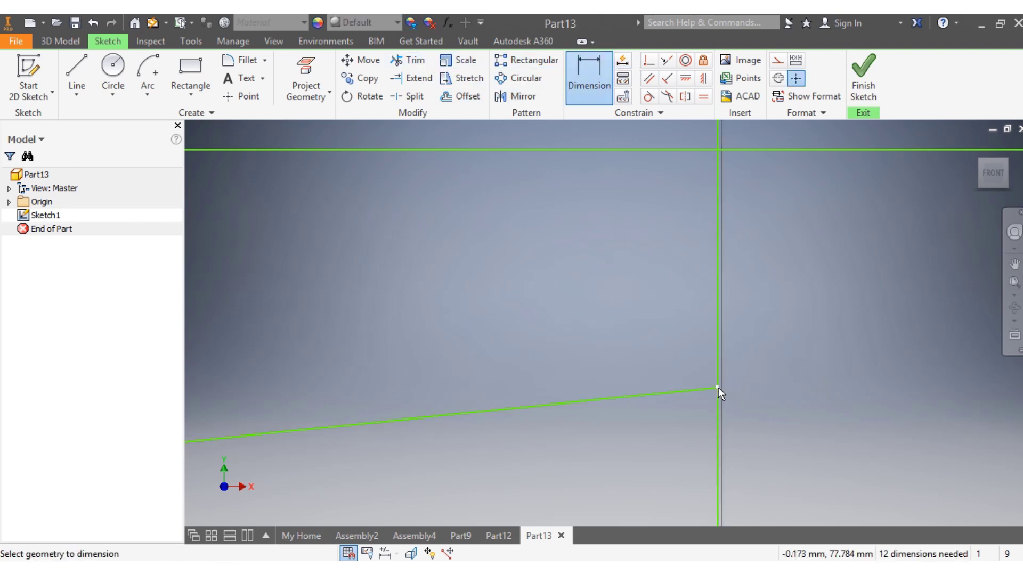
pyautogui.click(696, 149)
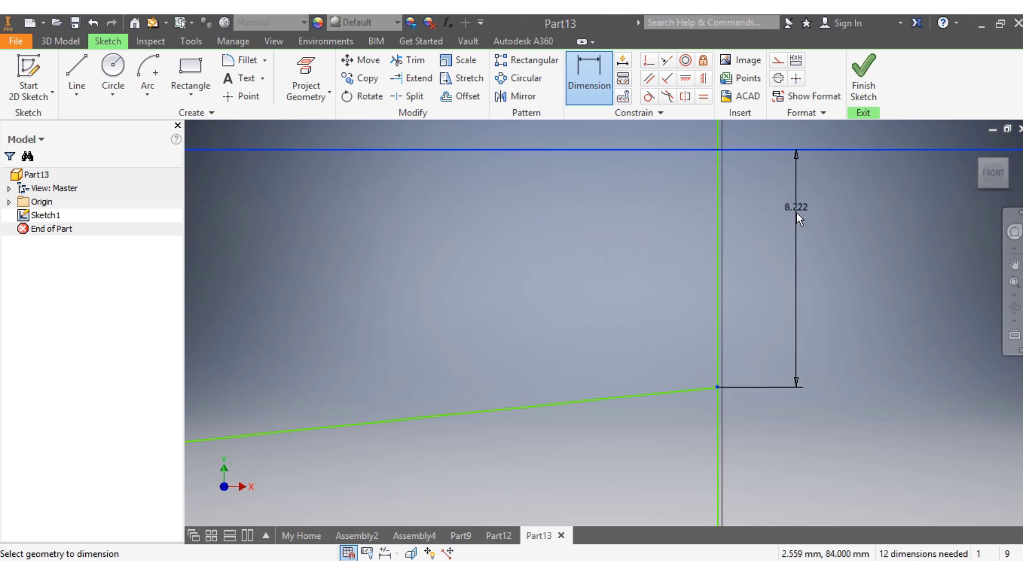
pyautogui.click(784, 214)
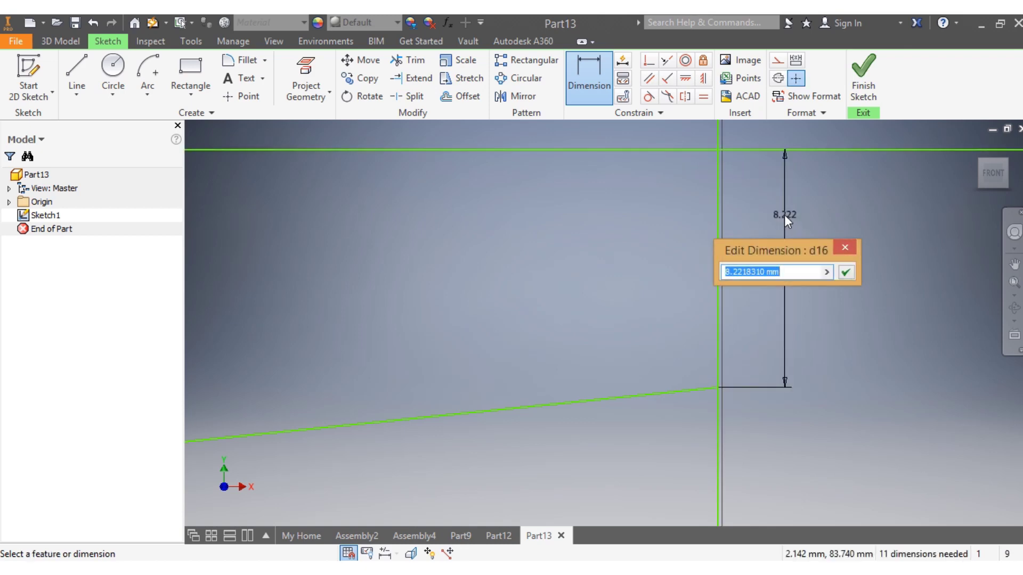
pyautogui.write('8')
pyautogui.press('Return')
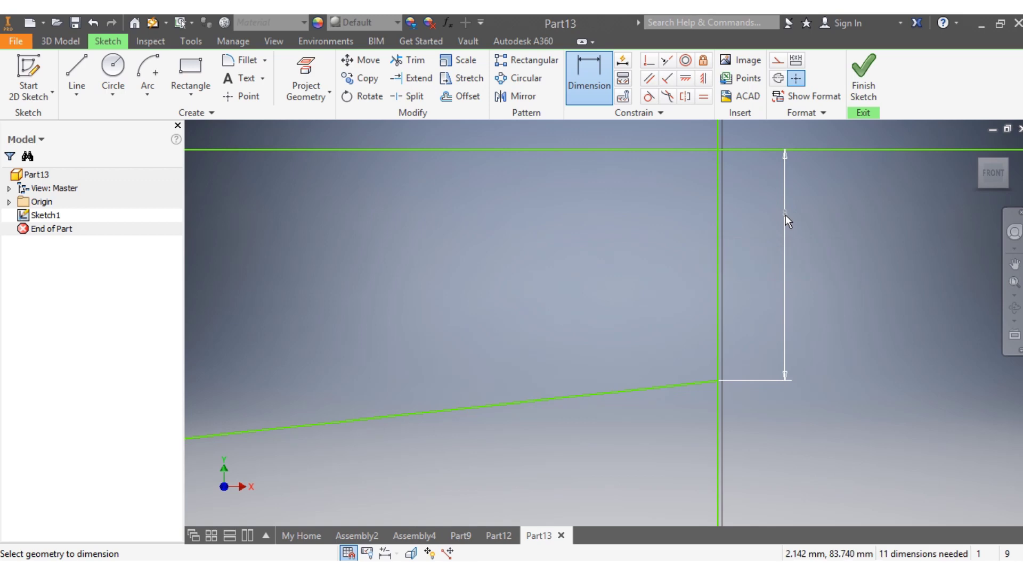
# Step: Shift the drawn vertical axis line slightly sideways so that it lies on the sketch's Y axis
pyautogui.click(718, 303)
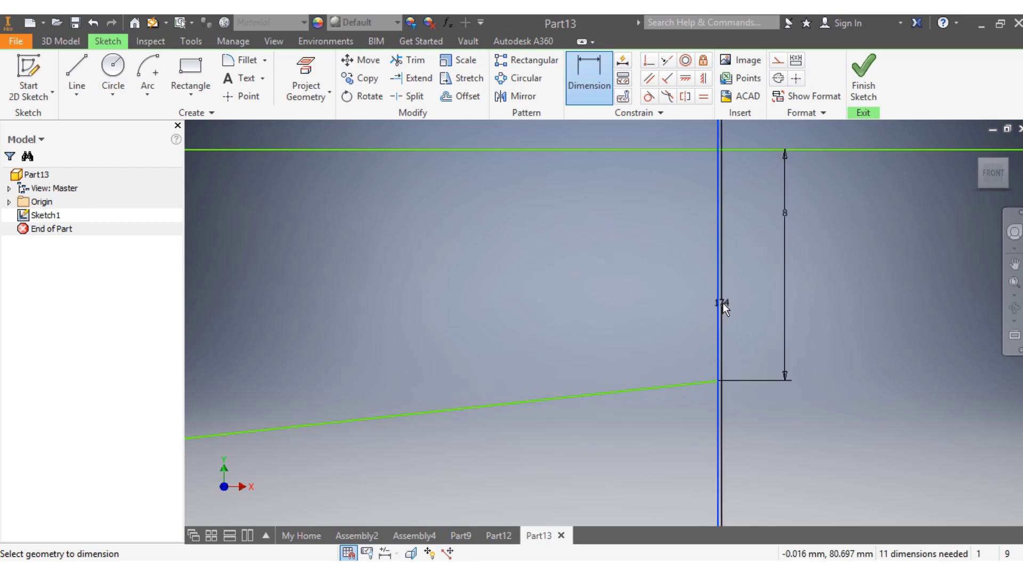
pyautogui.press('Escape')
pyautogui.press('Escape')
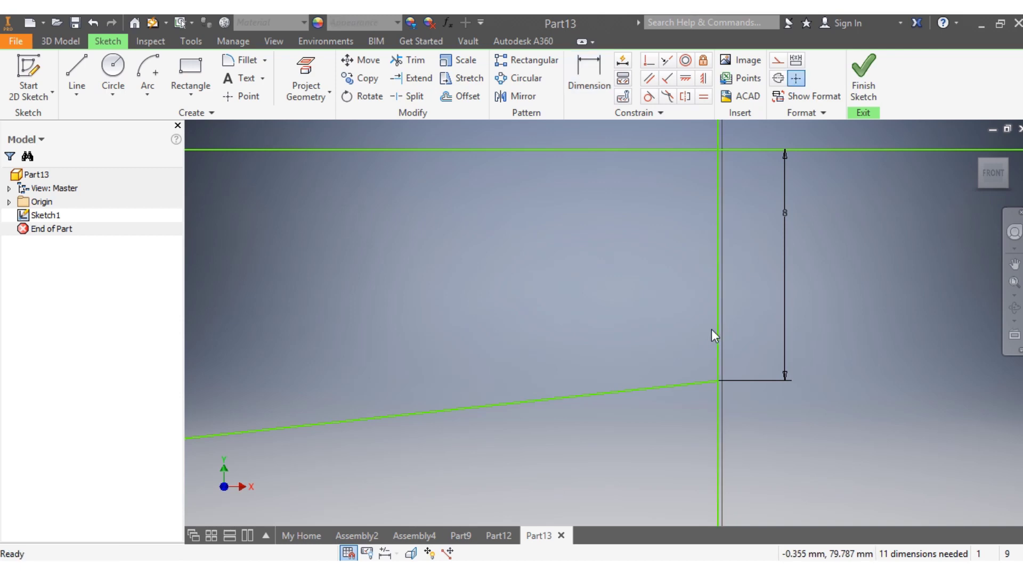
pyautogui.click(722, 331)
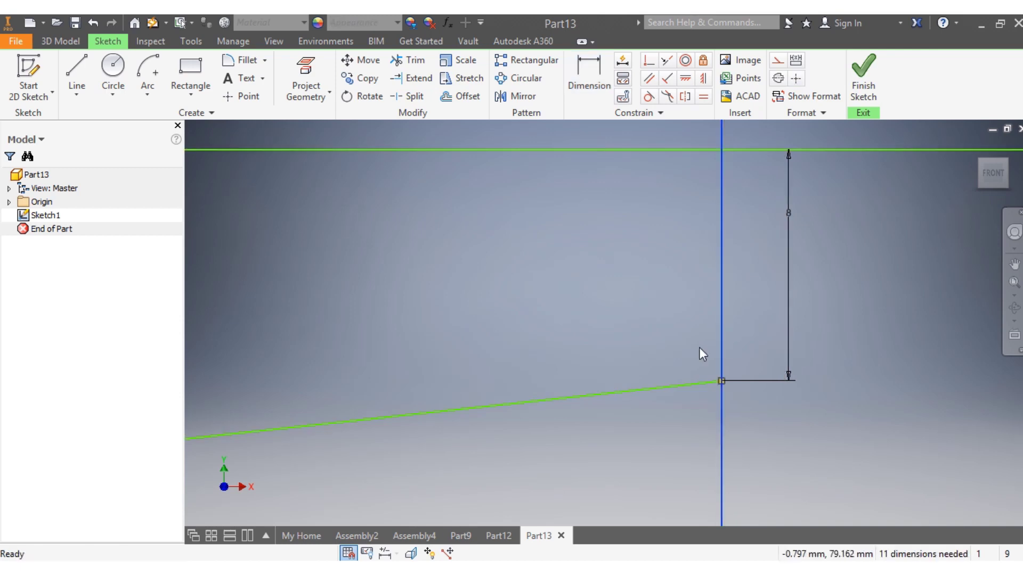
# Step: Draw a vertical line about 43 mm long crossing the rectangle's top edge, about 4 mm inside its left edge
pyautogui.scroll(-10, 671, 350)
pyautogui.scroll(6, 671, 344)
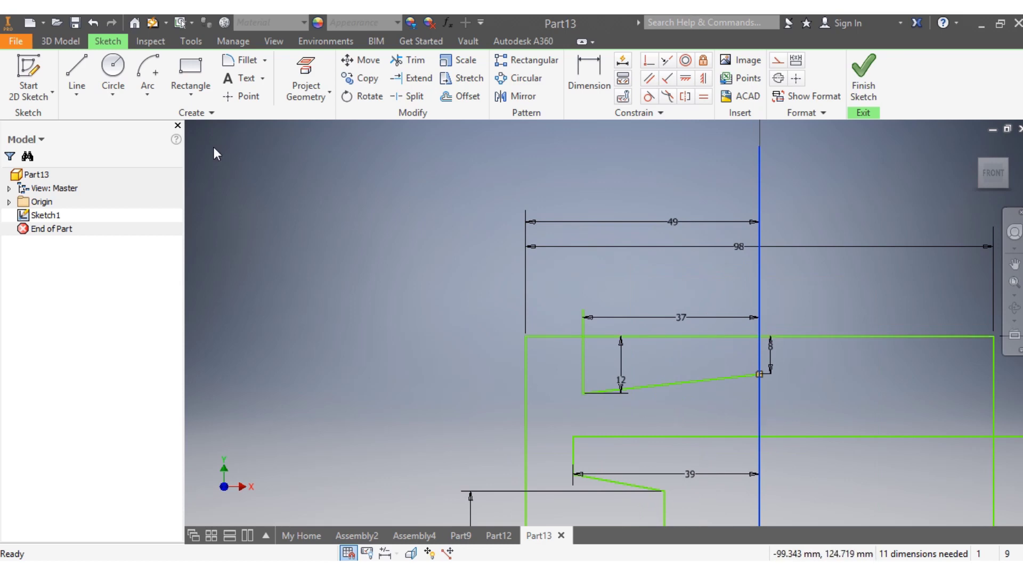
pyautogui.click(192, 80)
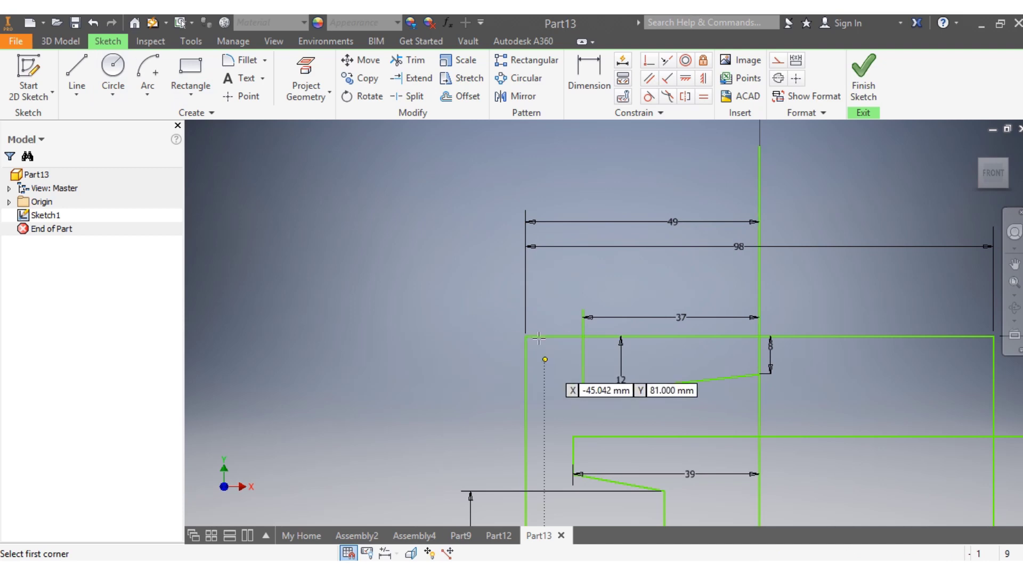
pyautogui.click(76, 88)
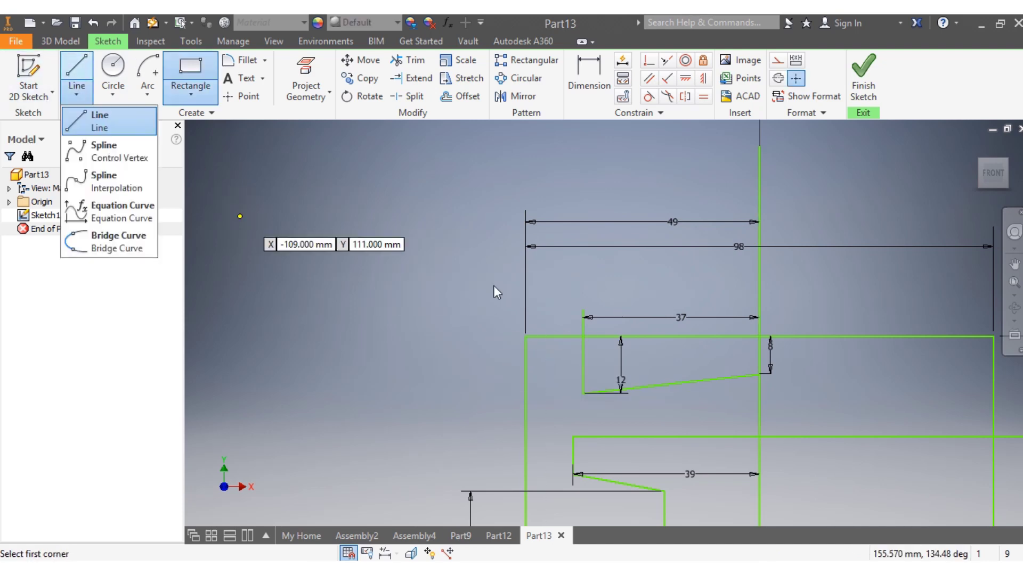
pyautogui.click(76, 68)
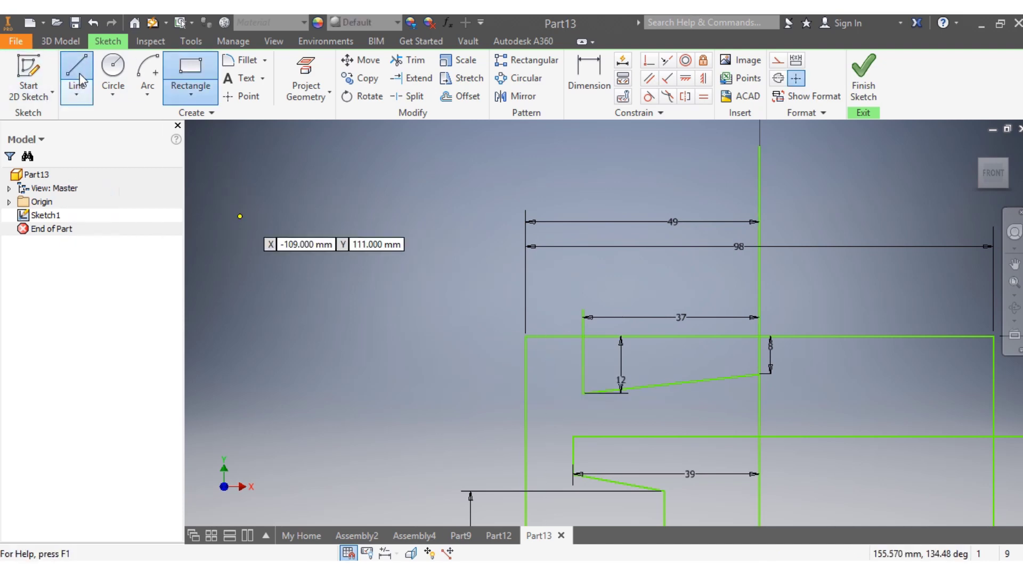
pyautogui.click(545, 299)
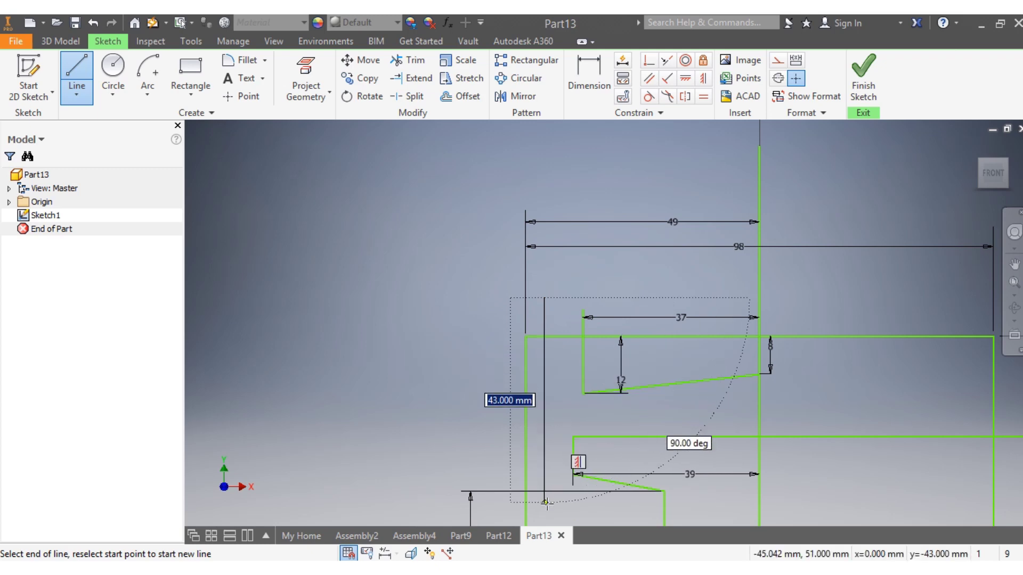
pyautogui.click(545, 503)
# Step: Dimension the distance between the rectangle's left edge and the new vertical line as 2 mm
pyautogui.click(590, 99)
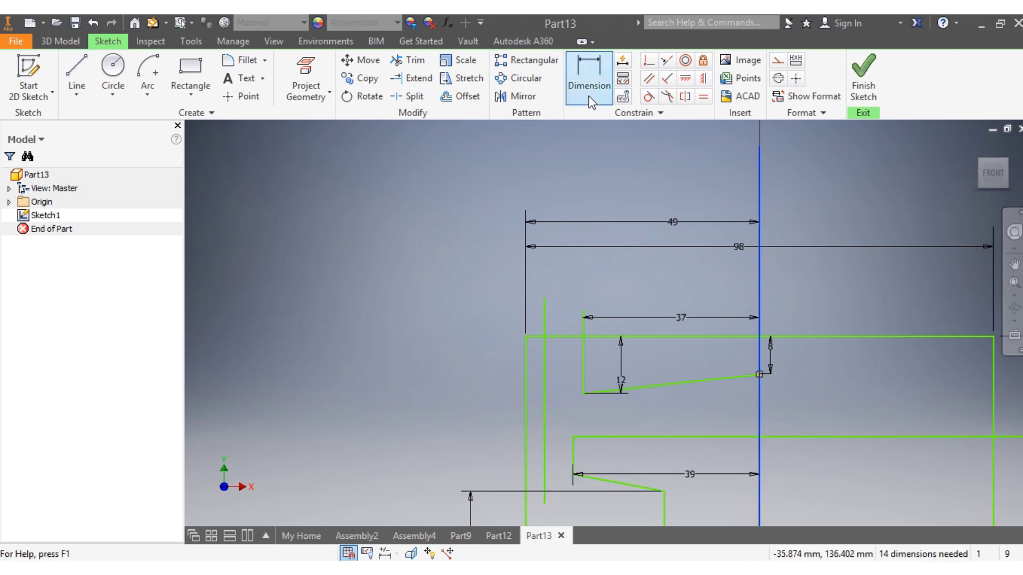
pyautogui.click(525, 363)
pyautogui.click(545, 366)
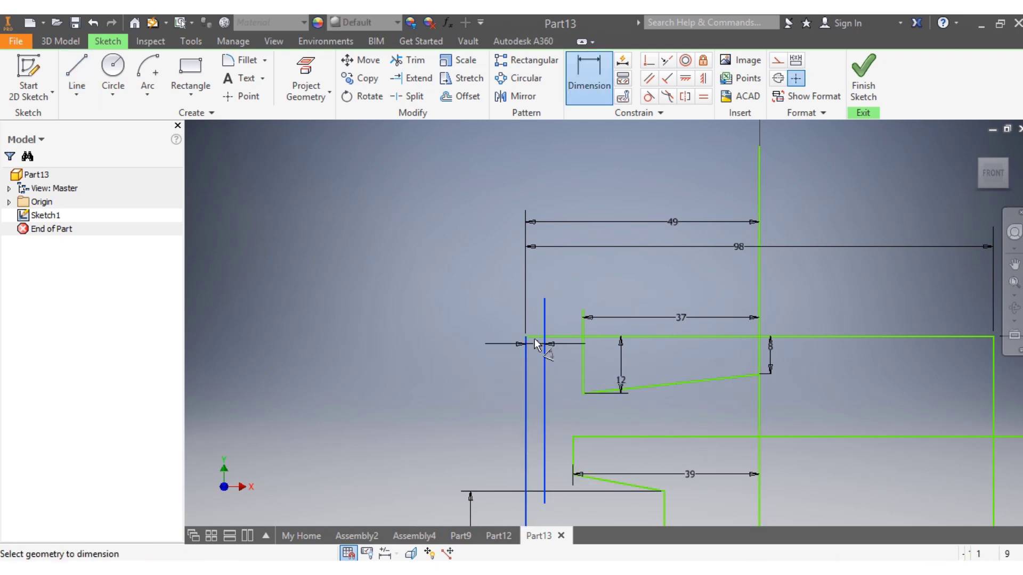
pyautogui.click(533, 303)
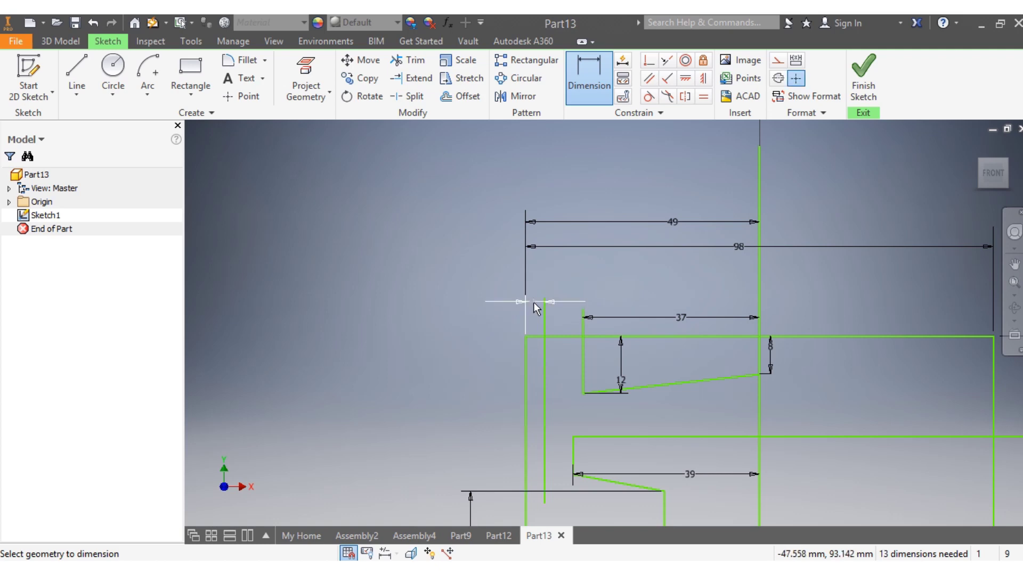
pyautogui.write('2')
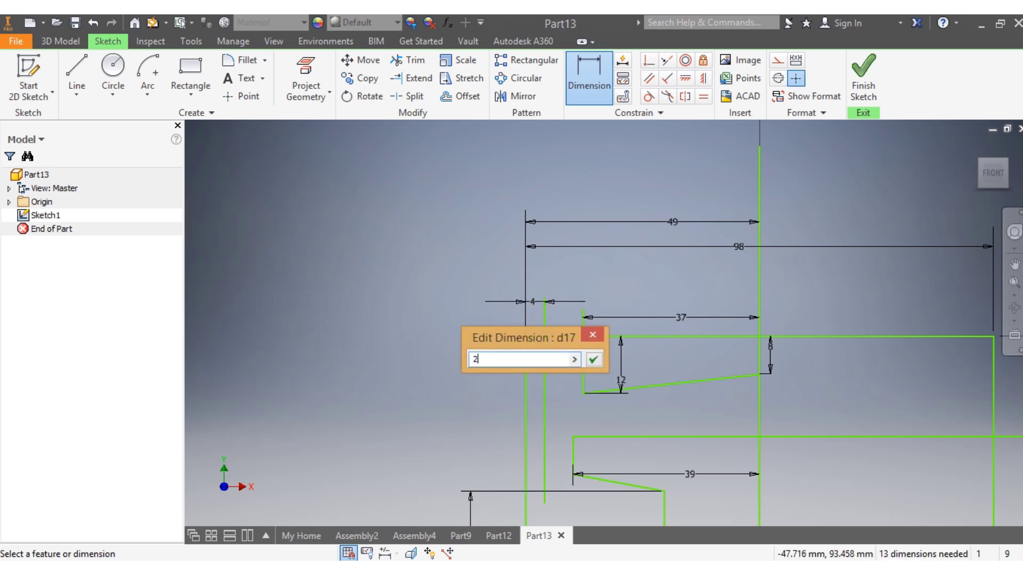
pyautogui.press('Return')
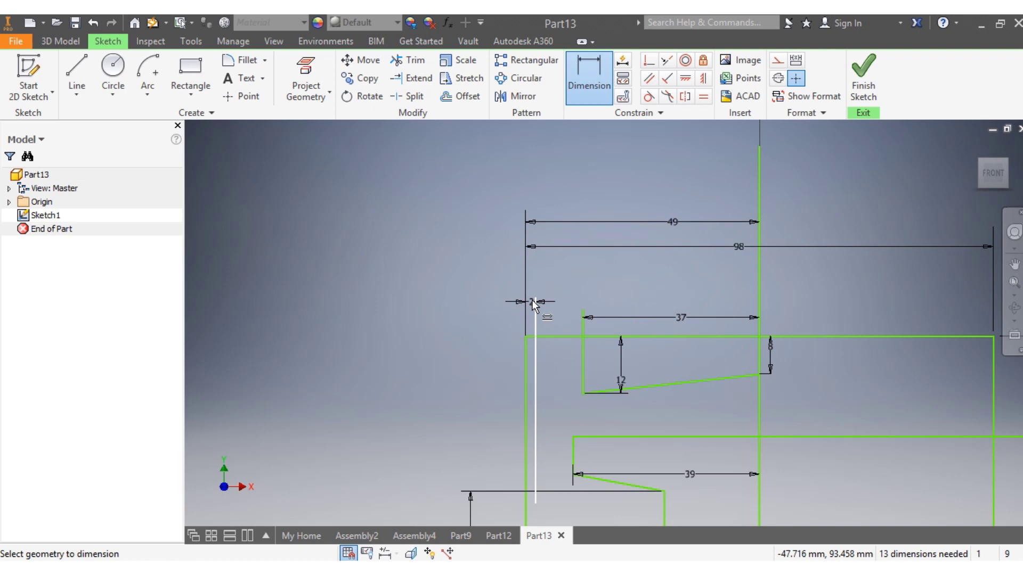
# Step: Draw a rectangle about 2 by 2 mm between the outer left edge and the adjacent vertical line, about 7 mm below the top edge
pyautogui.click(196, 82)
pyautogui.scroll(-3, 539, 372)
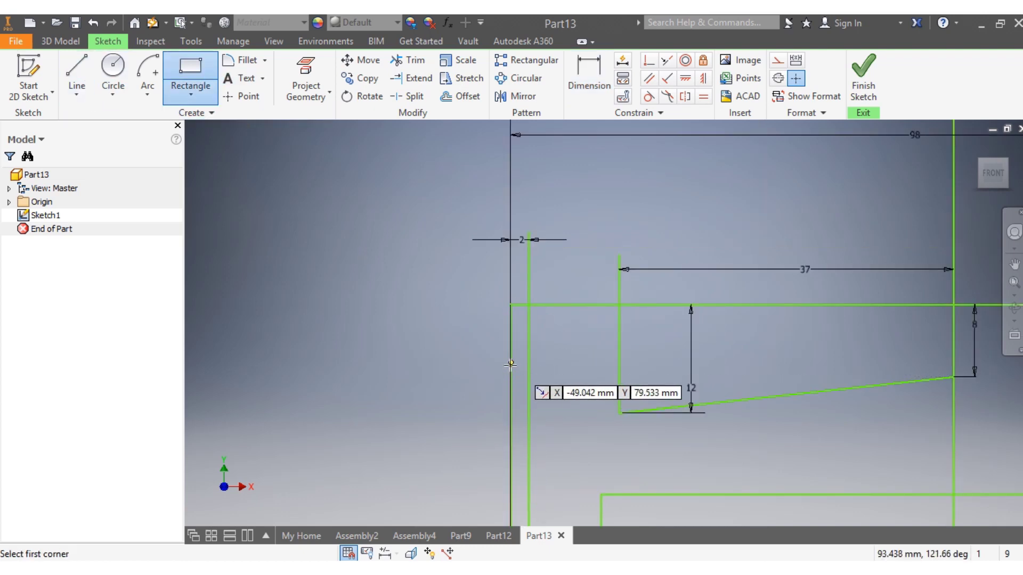
pyautogui.click(511, 368)
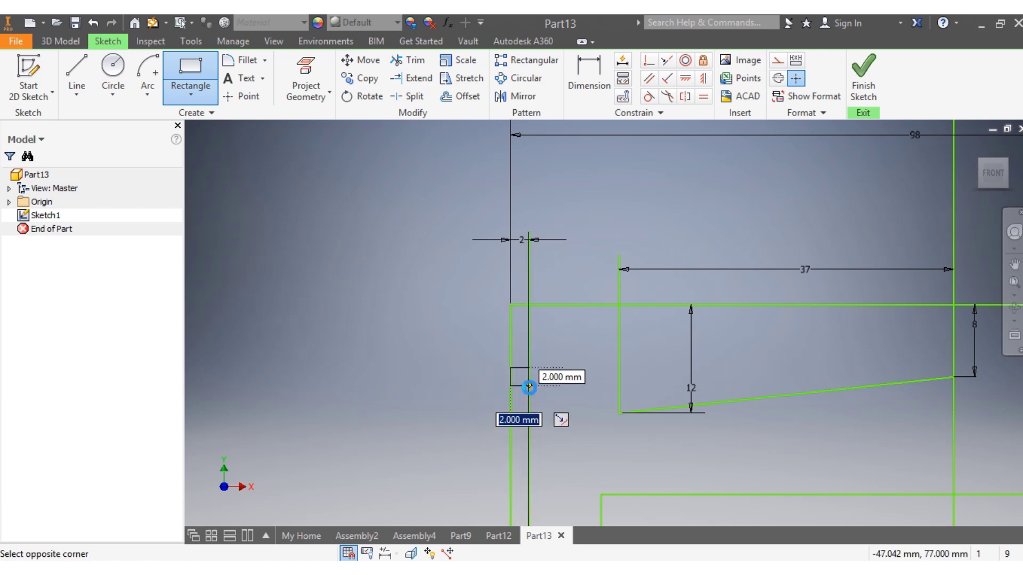
pyautogui.click(529, 387)
# Step: Dimension the distance from the outer rectangle's top edge to the small rectangle's upper side as 7 mm
pyautogui.click(592, 80)
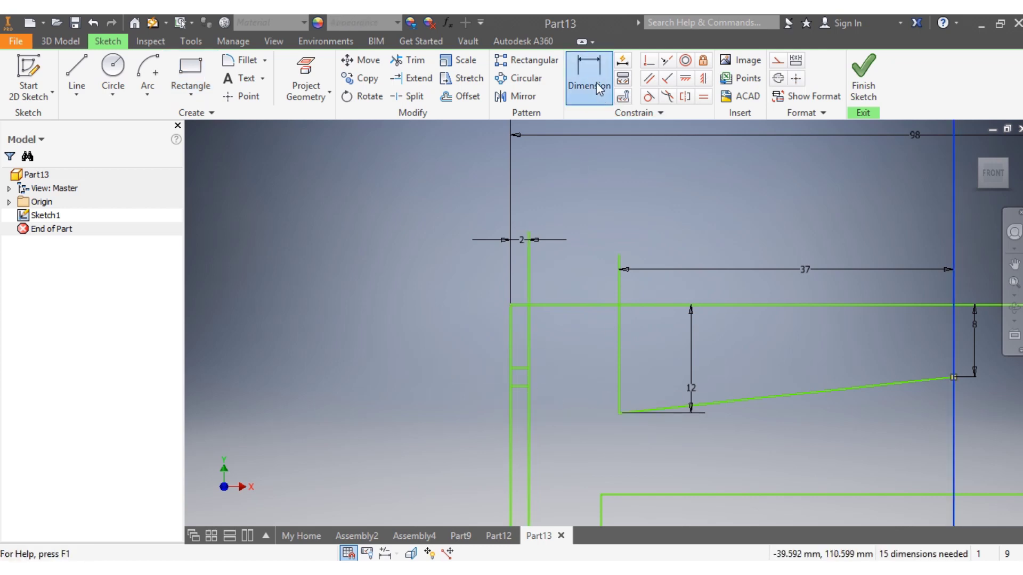
pyautogui.click(514, 305)
pyautogui.click(519, 368)
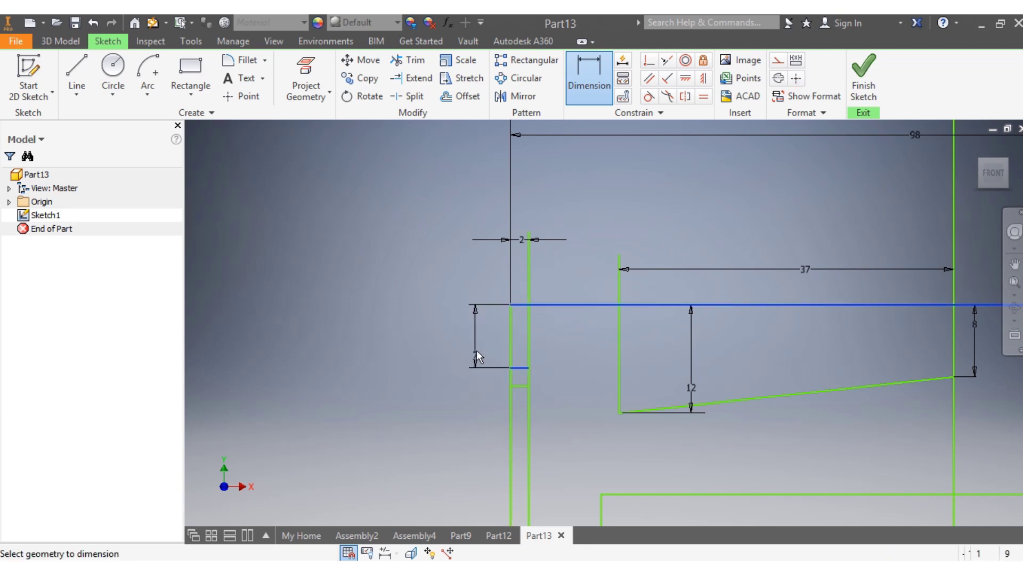
pyautogui.click(478, 344)
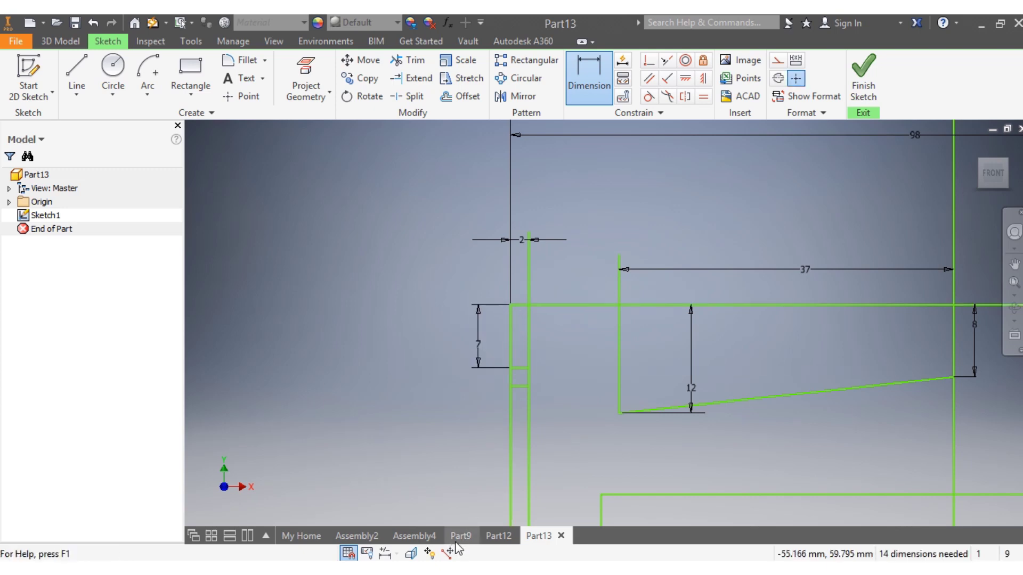
# Step: Examine the ring grooves on the finished piston in Part9 and return to the Part13 sketch
pyautogui.click(460, 535)
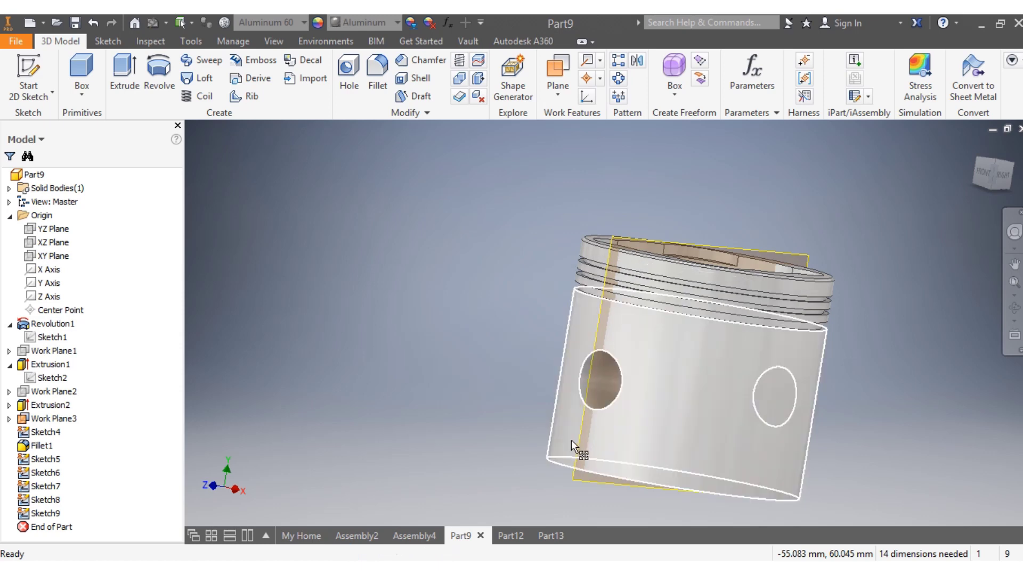
pyautogui.click(550, 535)
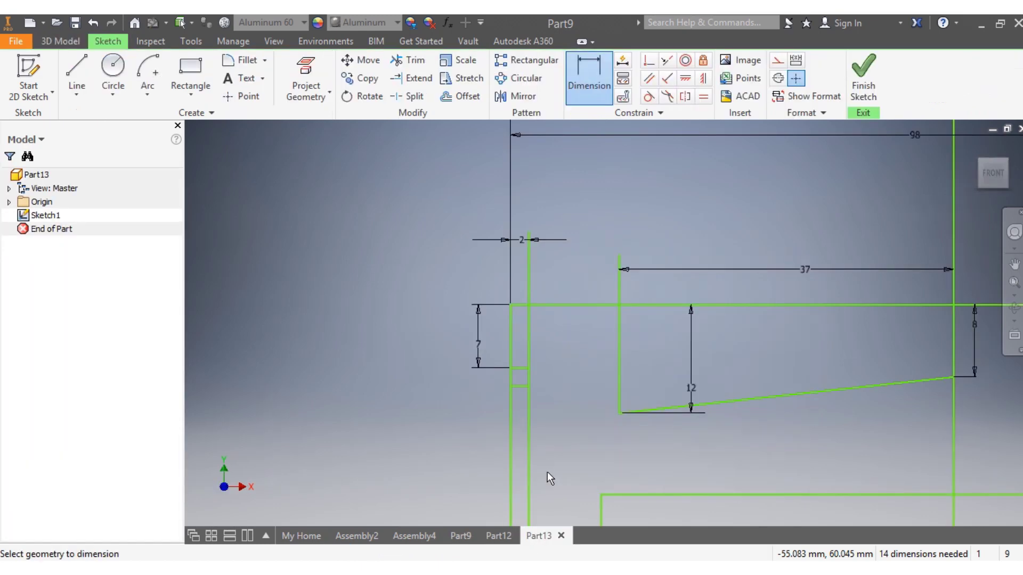
# Step: Dimension the height of the small rectangle near the upper end of the outer vertical edge as 2 mm
pyautogui.scroll(3, 535, 414)
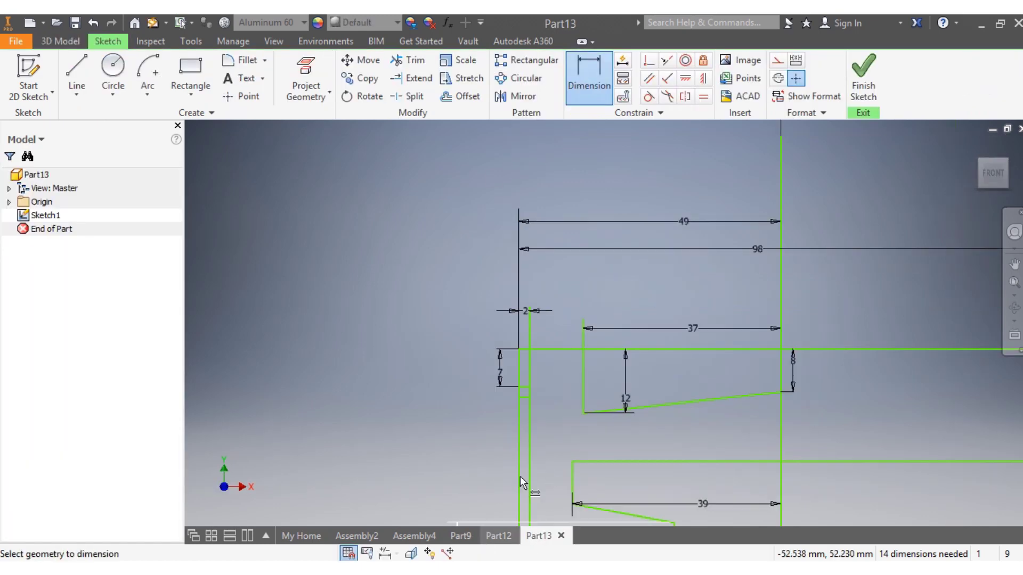
pyautogui.scroll(-3, 516, 437)
pyautogui.click(532, 340)
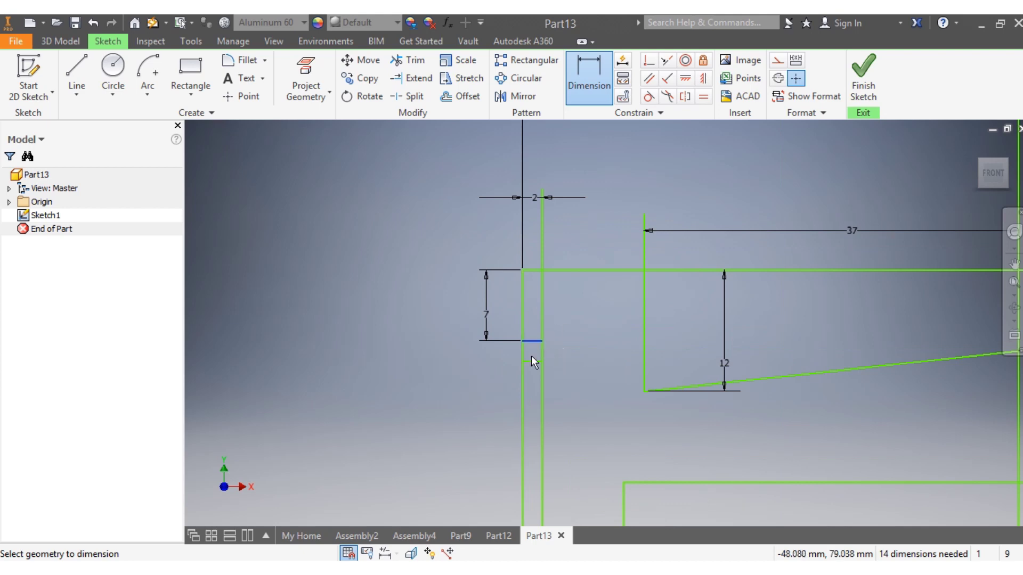
pyautogui.click(532, 360)
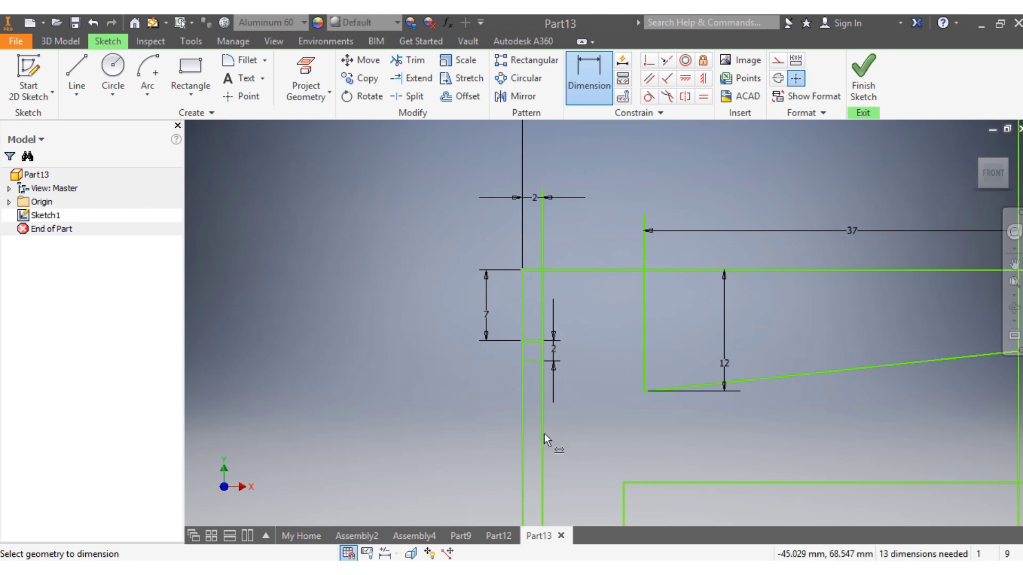
# Step: Draw two rectangles about 2 mm wide and 2.6 mm tall below the first one, between the two close vertical lines
pyautogui.click(190, 68)
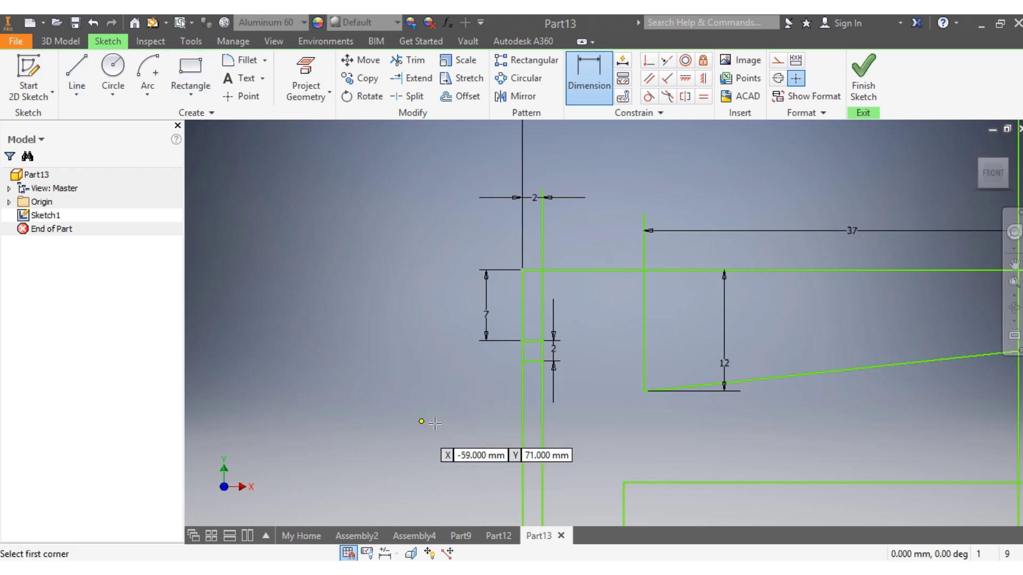
pyautogui.click(523, 411)
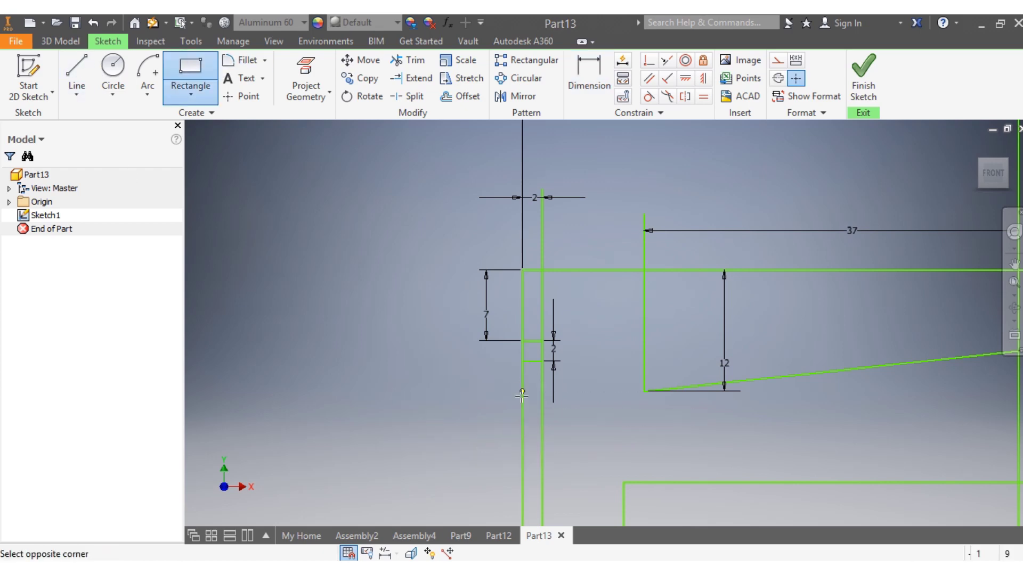
pyautogui.click(543, 418)
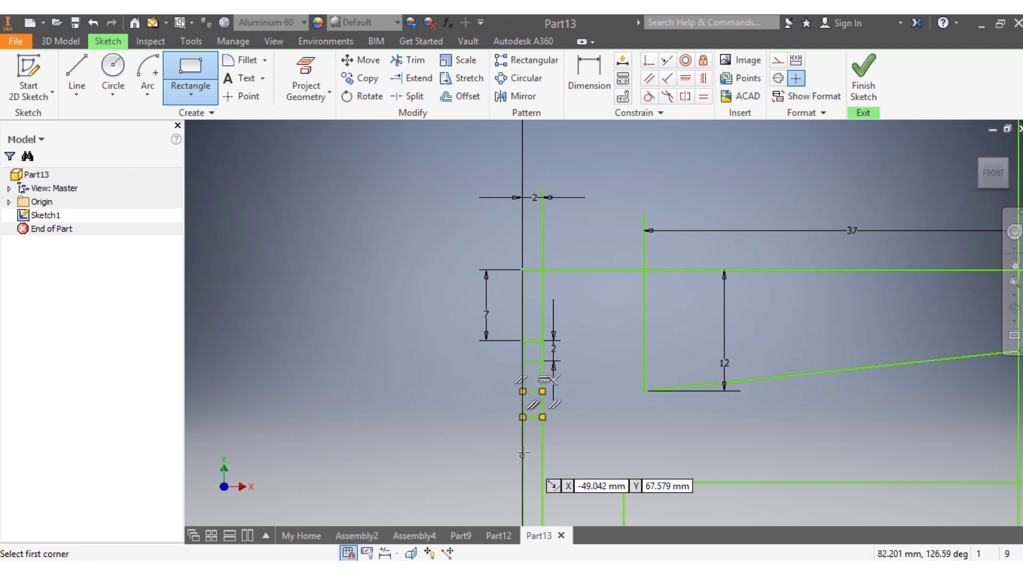
pyautogui.click(522, 446)
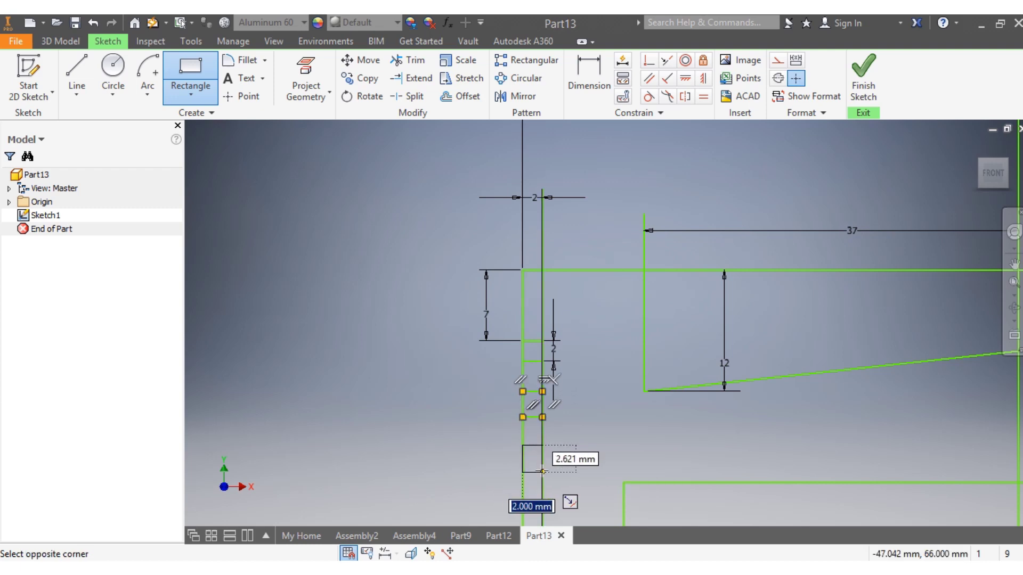
pyautogui.click(543, 472)
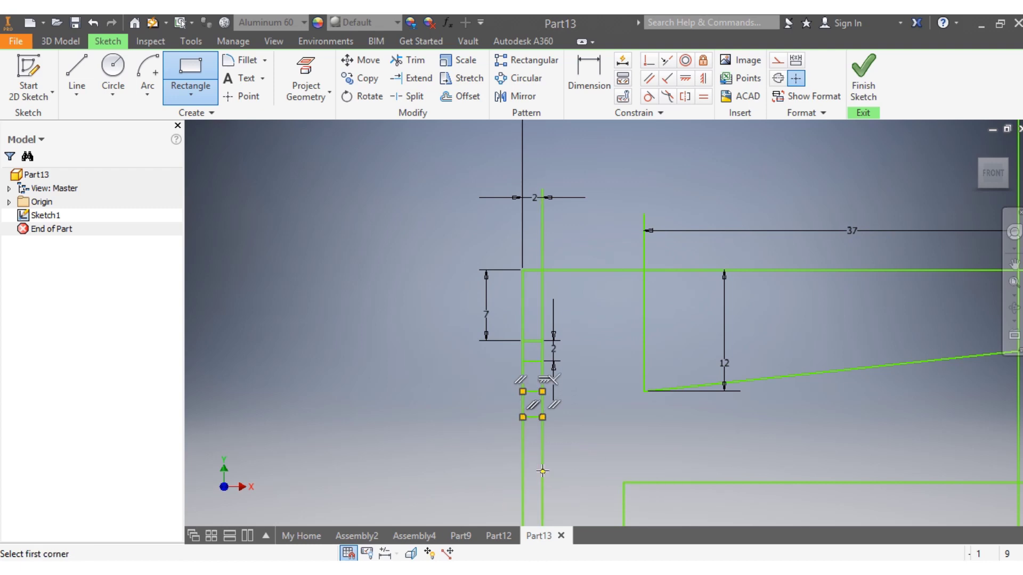
# Step: Dimension the gap between the first and second small rectangles as 3 mm and the second rectangle's height as 2 mm
pyautogui.click(594, 81)
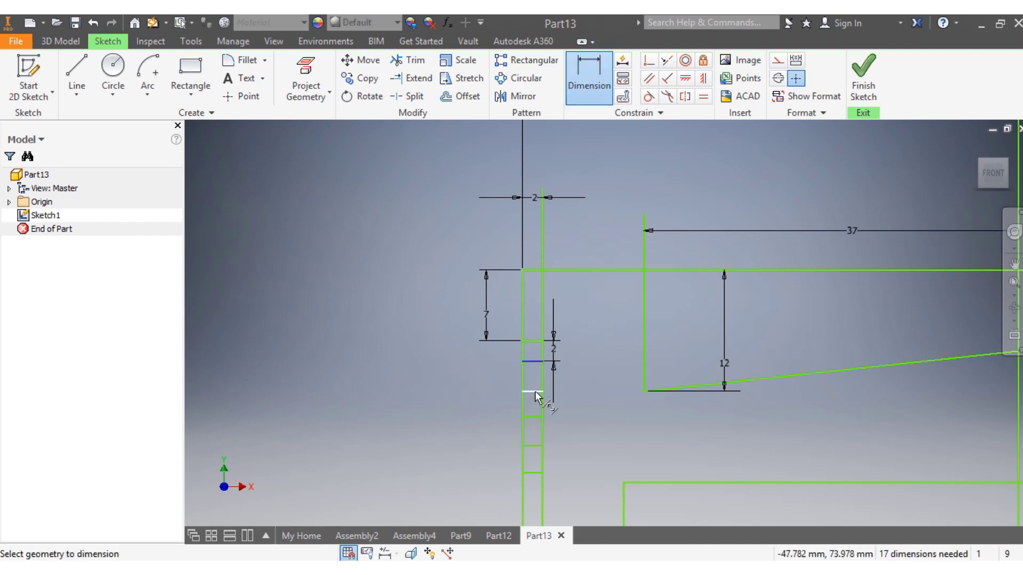
pyautogui.click(493, 379)
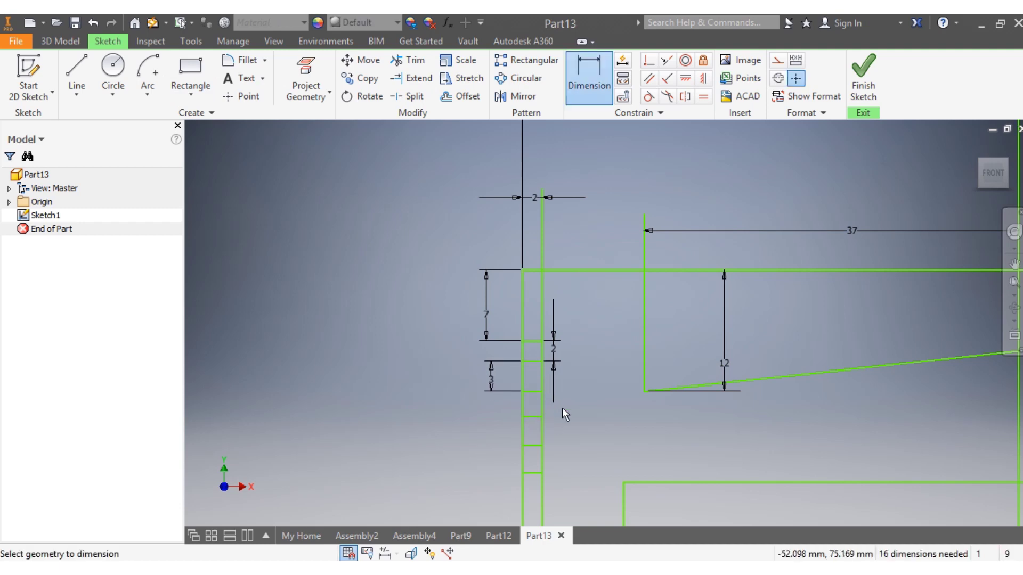
pyautogui.click(535, 393)
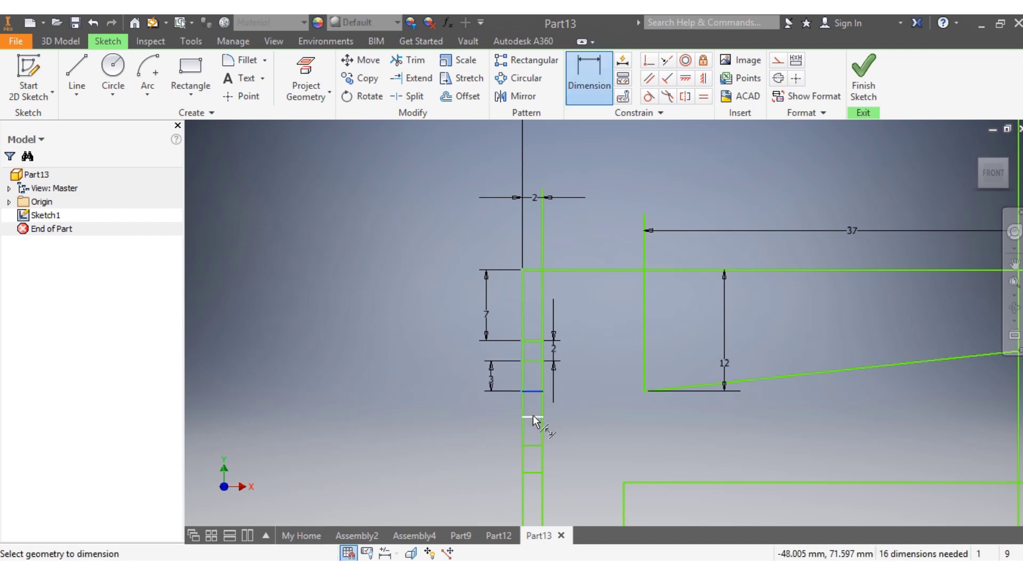
pyautogui.click(534, 417)
pyautogui.click(578, 406)
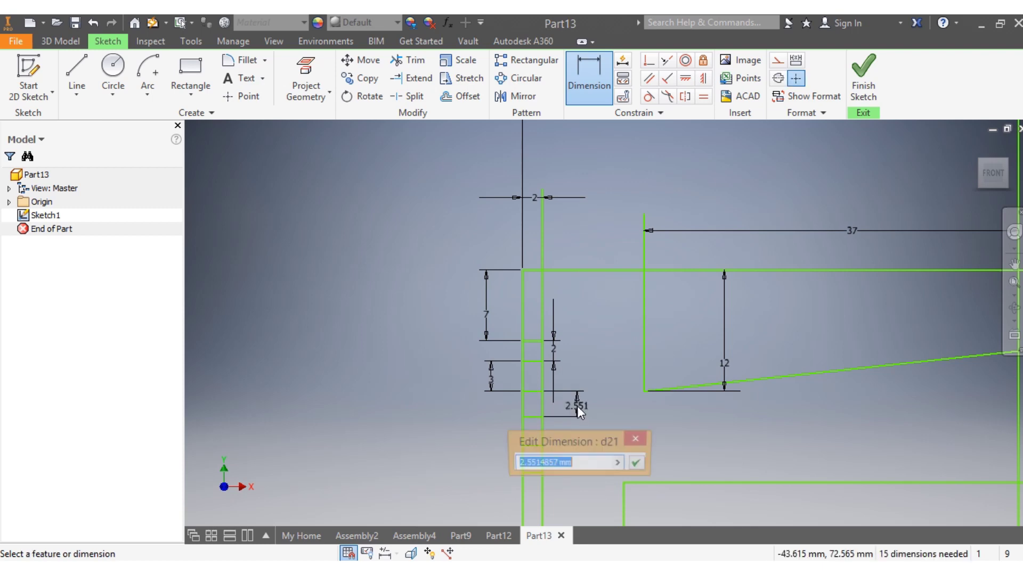
pyautogui.write('2')
pyautogui.press('Return')
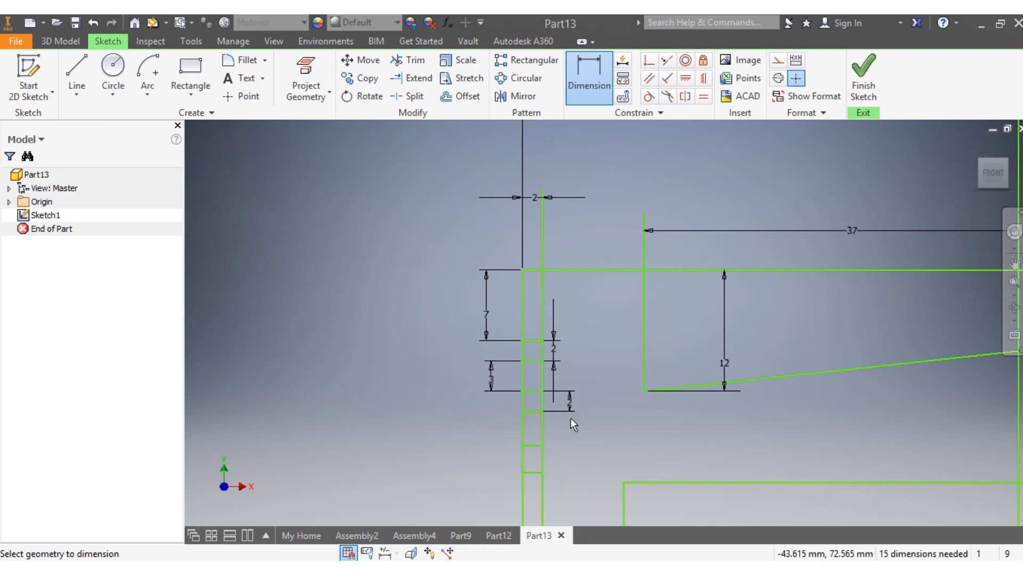
# Step: Dimension the gap between the second and third small rectangles as 3 mm and the third rectangle's height as 3 mm
pyautogui.click(535, 414)
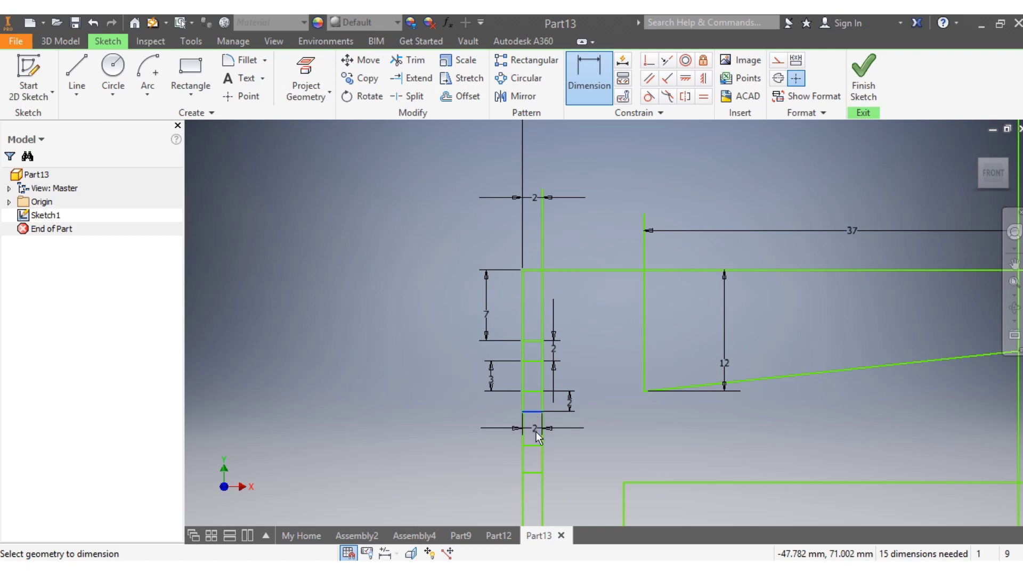
pyautogui.click(538, 446)
pyautogui.click(471, 426)
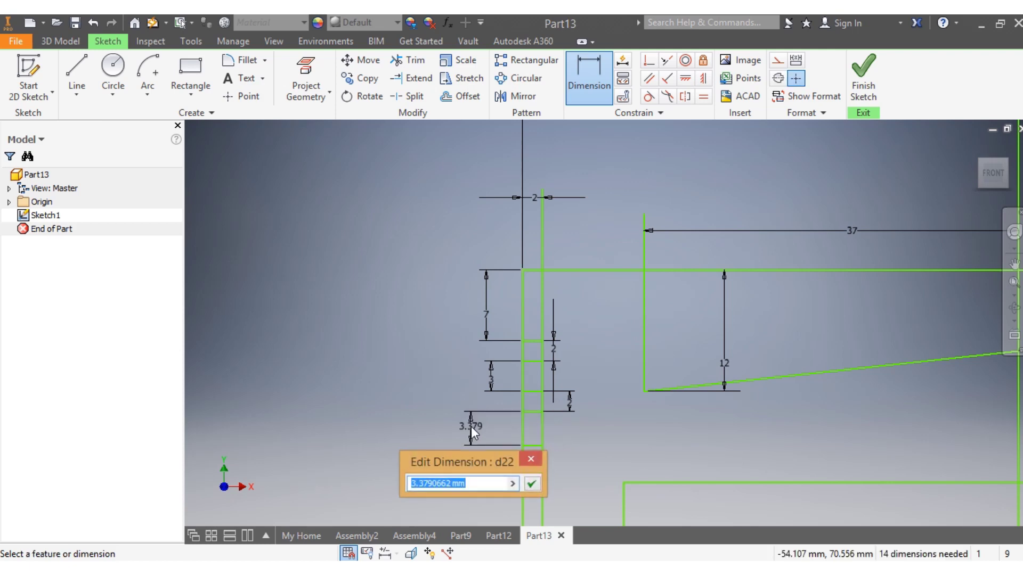
pyautogui.write('3')
pyautogui.press('Return')
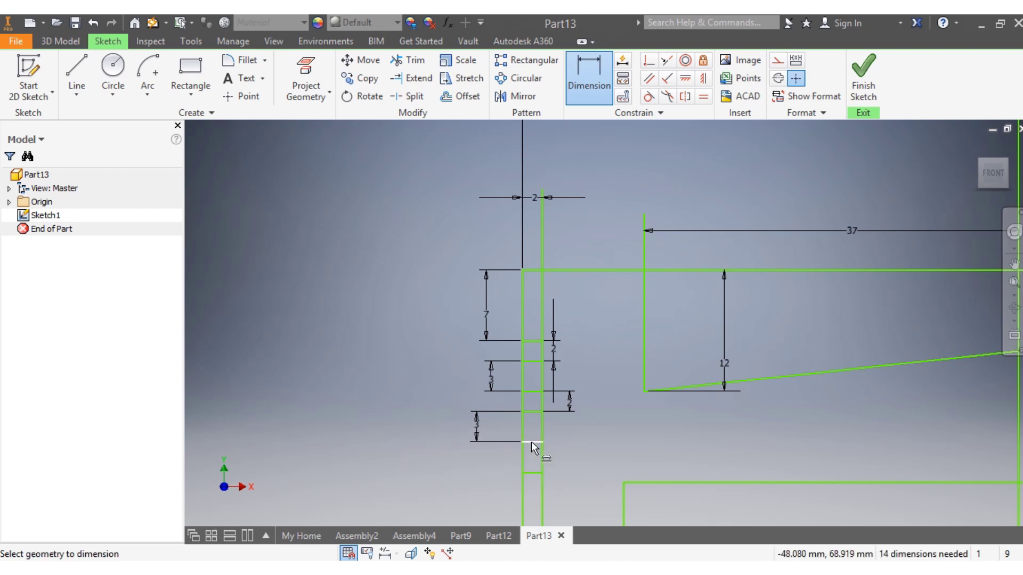
pyautogui.click(532, 442)
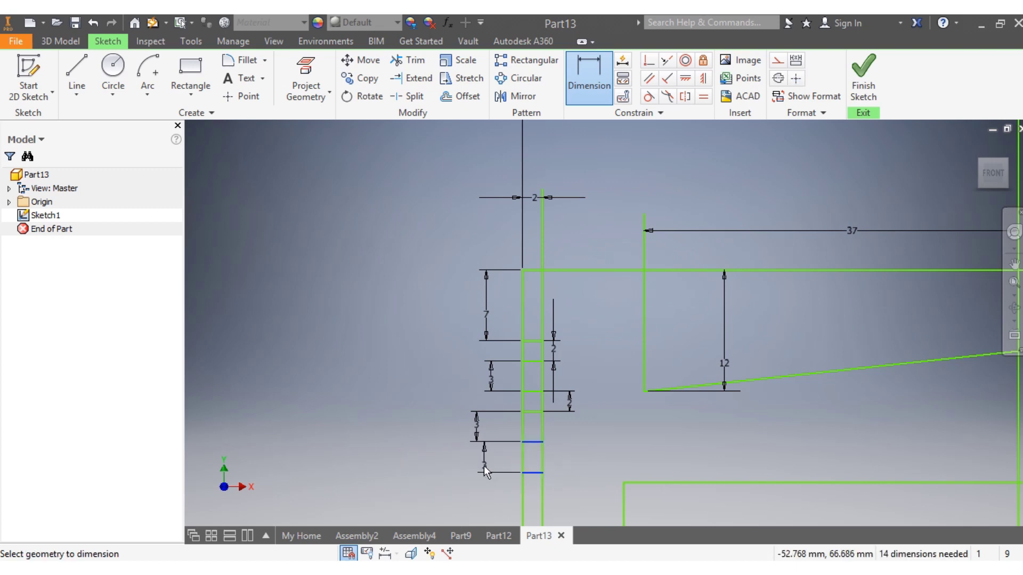
pyautogui.click(484, 466)
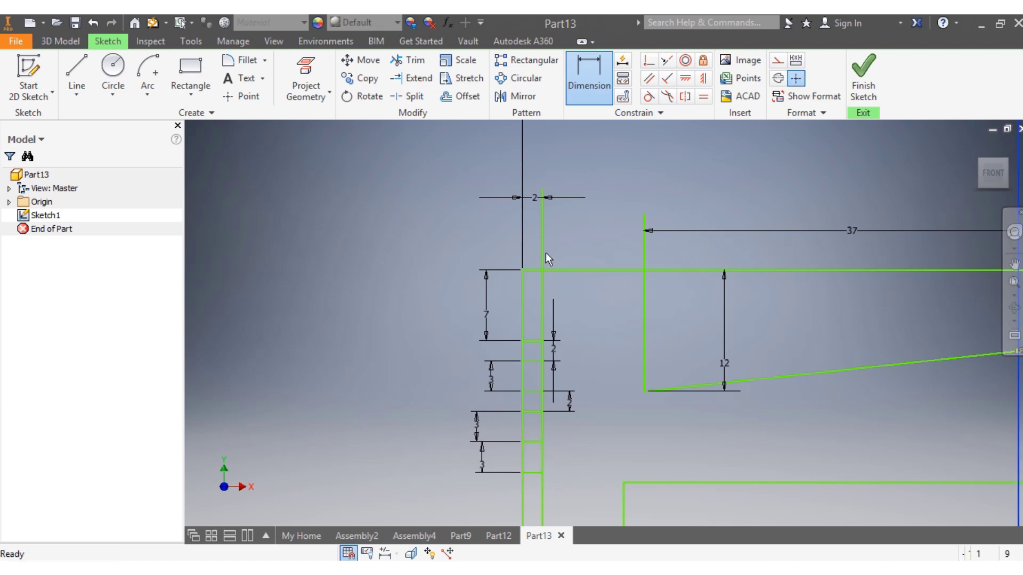
# Step: Delete the vertical helper line running along the inner sides of the three small rectangles
pyautogui.press('Escape')
pyautogui.click(543, 238)
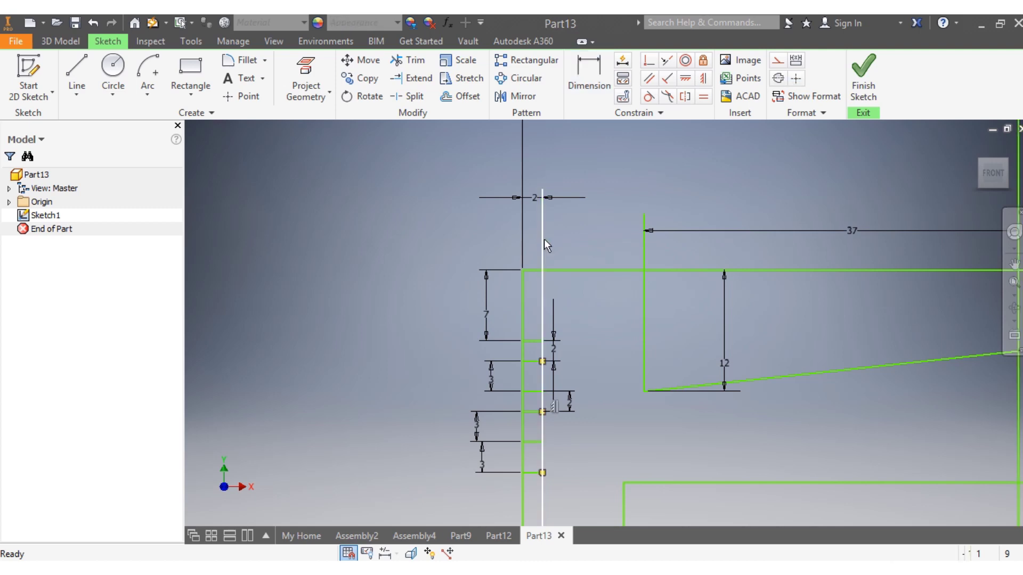
pyautogui.press('Delete')
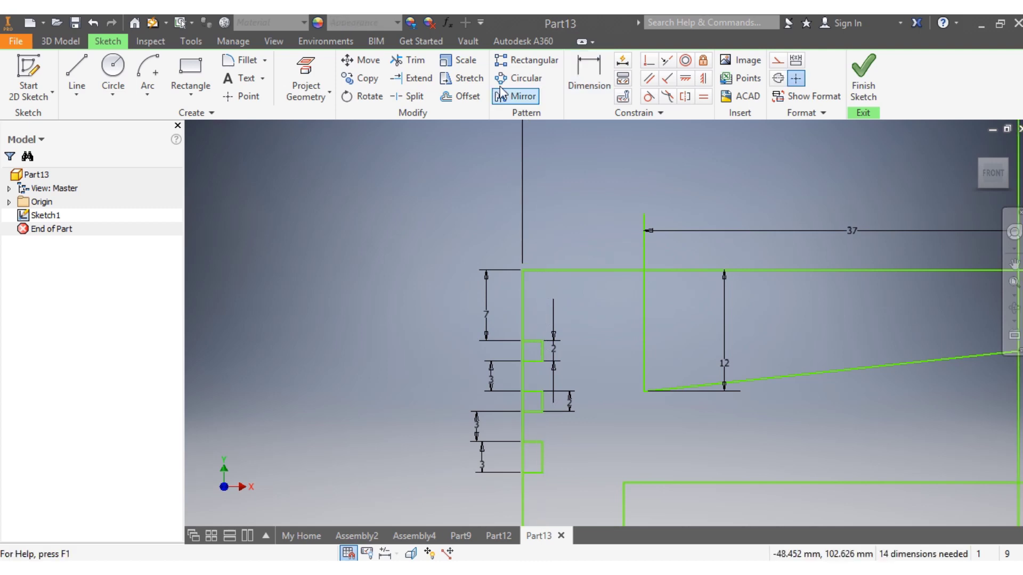
# Step: Trim the outer vertical edge across the three small rectangles to open them as ring grooves
pyautogui.click(408, 60)
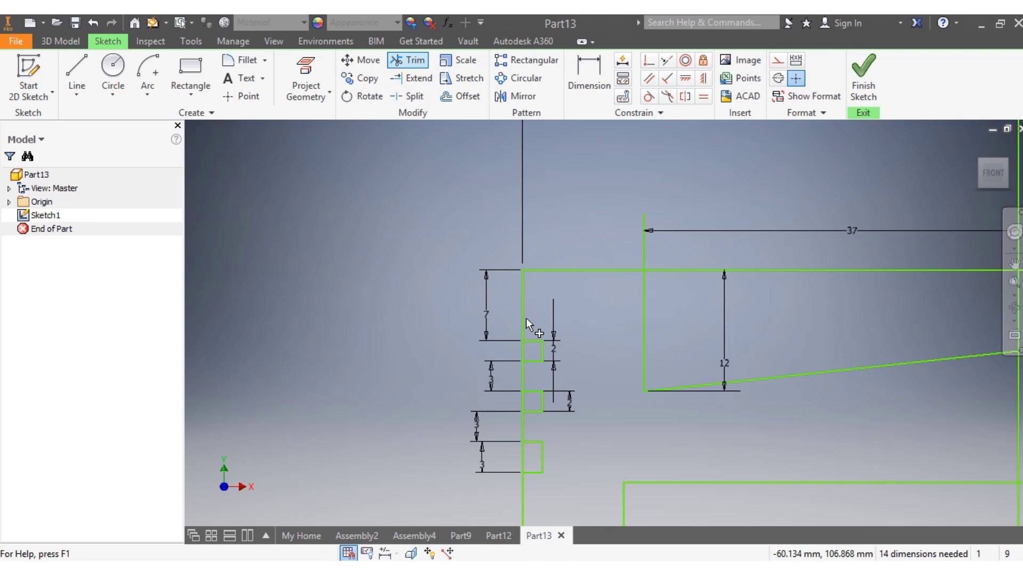
pyautogui.click(523, 351)
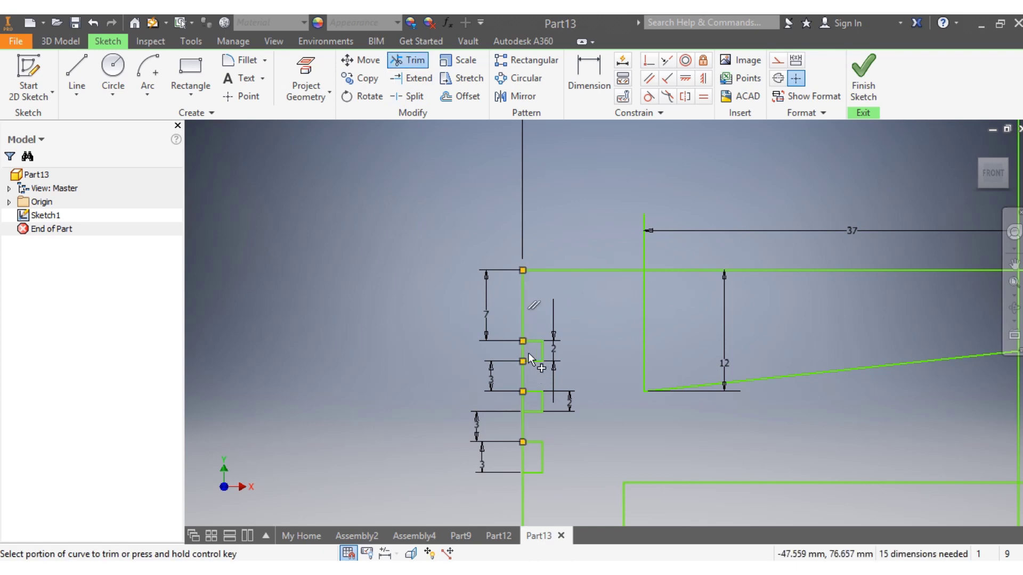
pyautogui.click(524, 409)
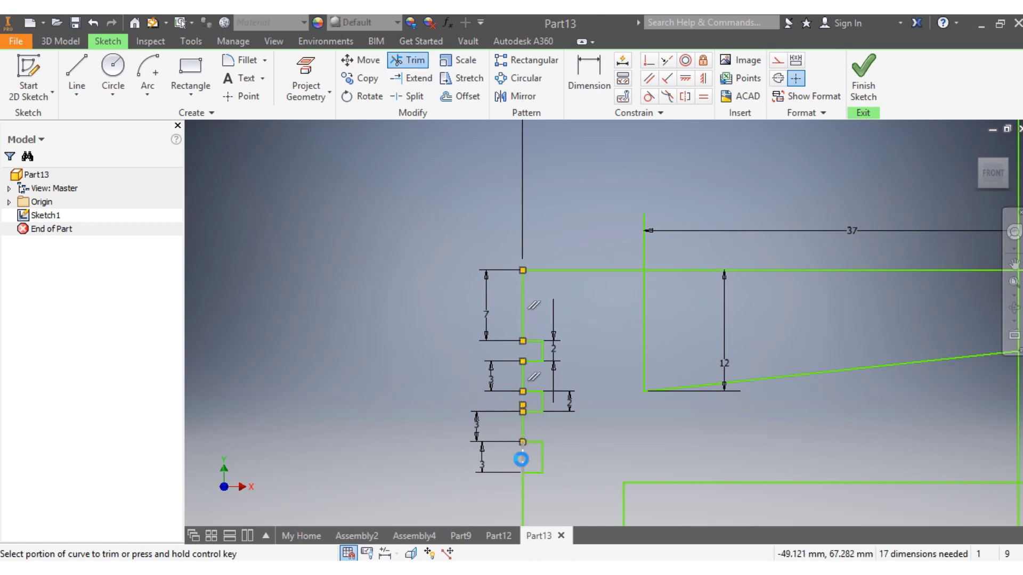
pyautogui.click(525, 465)
pyautogui.press('Escape')
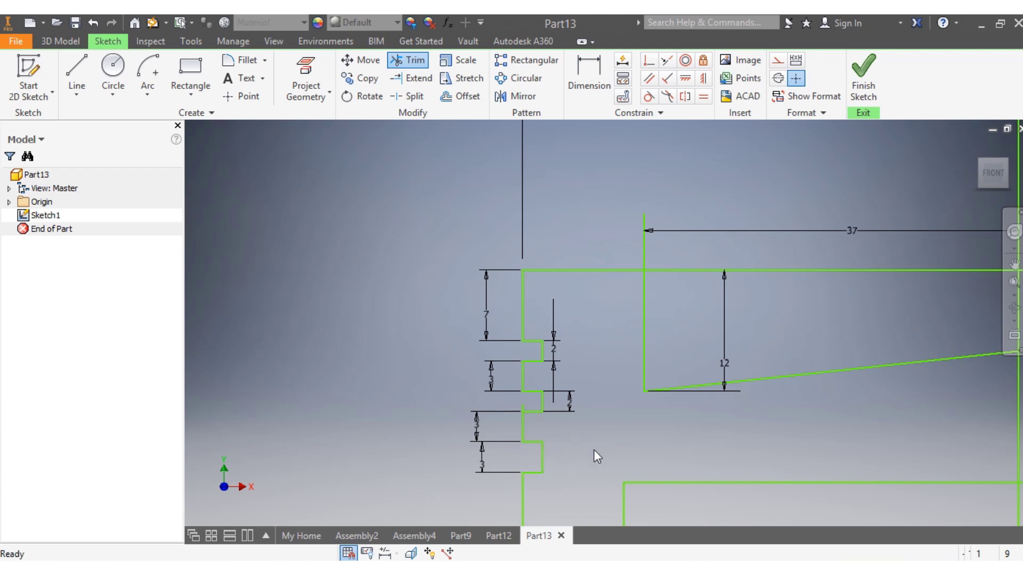
# Step: Trim the part of the 37 mm offset vertical line that extends above the profile's top edge
pyautogui.scroll(-3, 596, 463)
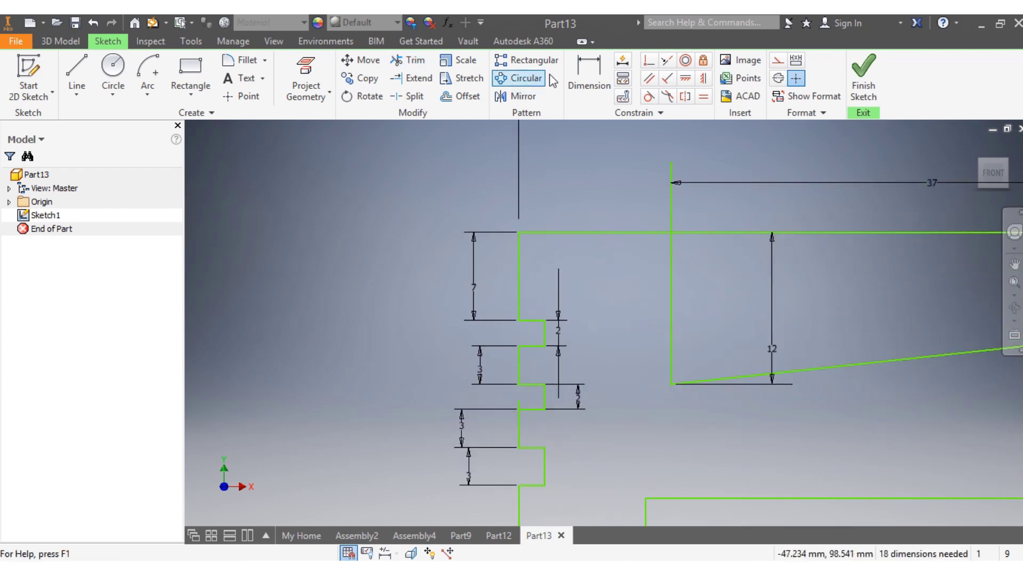
pyautogui.click(409, 59)
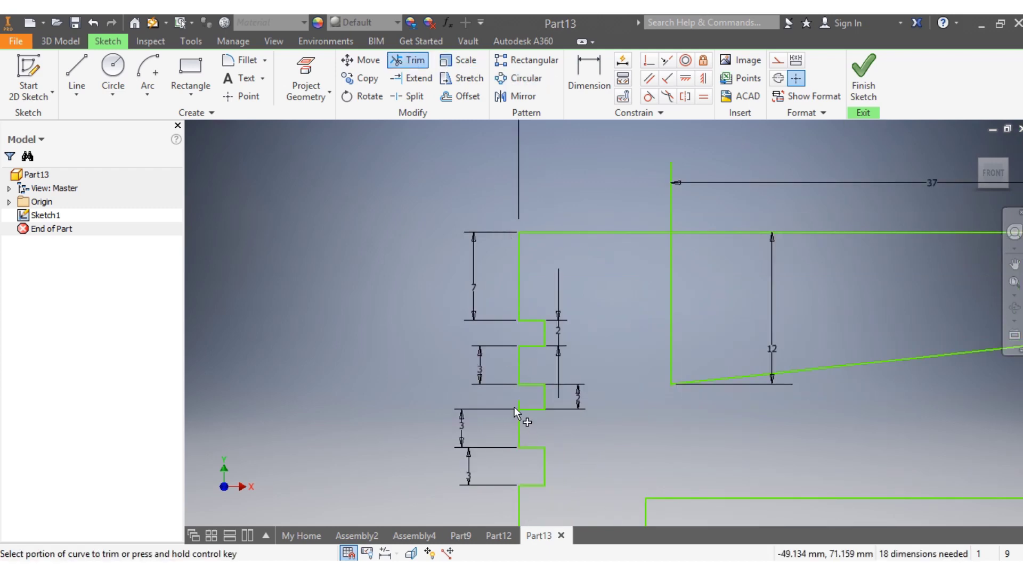
pyautogui.scroll(-5, 613, 469)
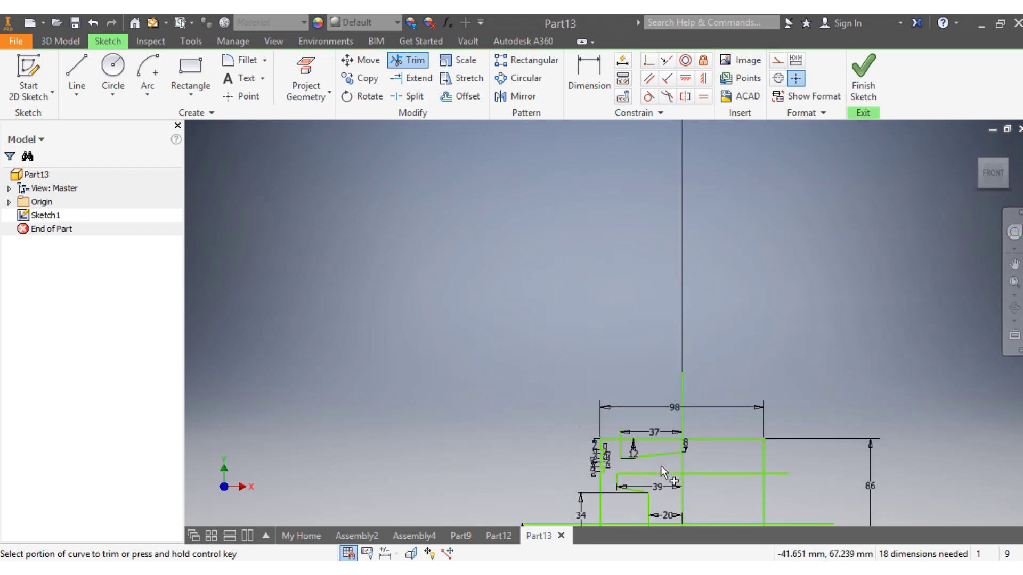
pyautogui.scroll(4, 616, 426)
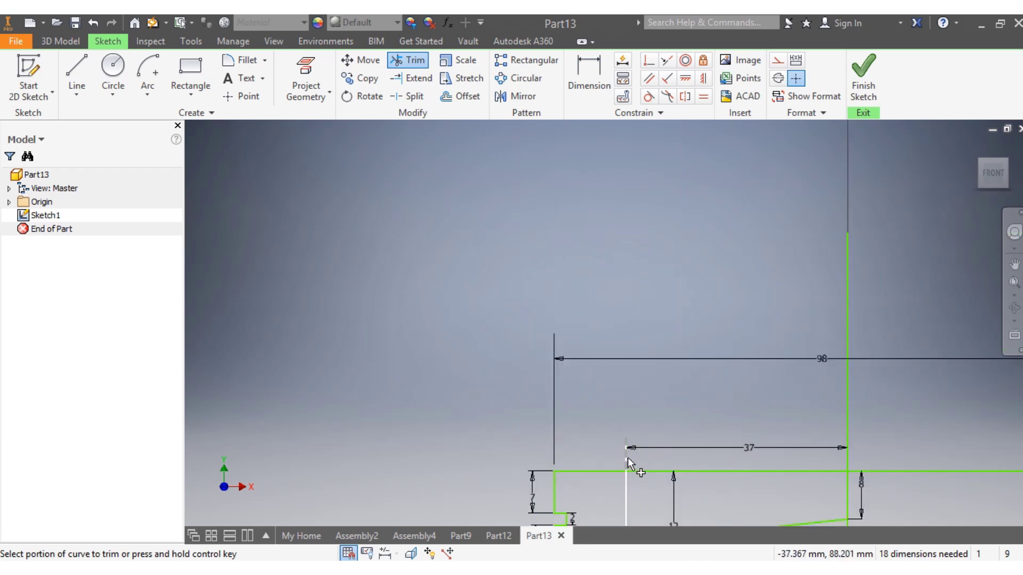
pyautogui.click(628, 458)
# Step: Delete the long horizontal helper line located 35 mm above the base
pyautogui.scroll(-6, 634, 469)
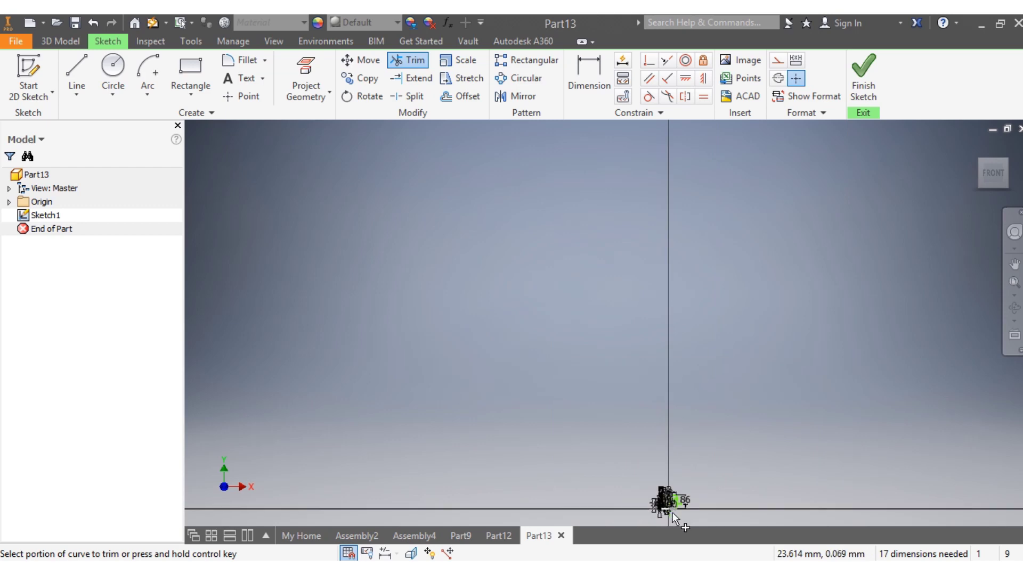
pyautogui.scroll(6, 670, 509)
pyautogui.scroll(-5, 663, 491)
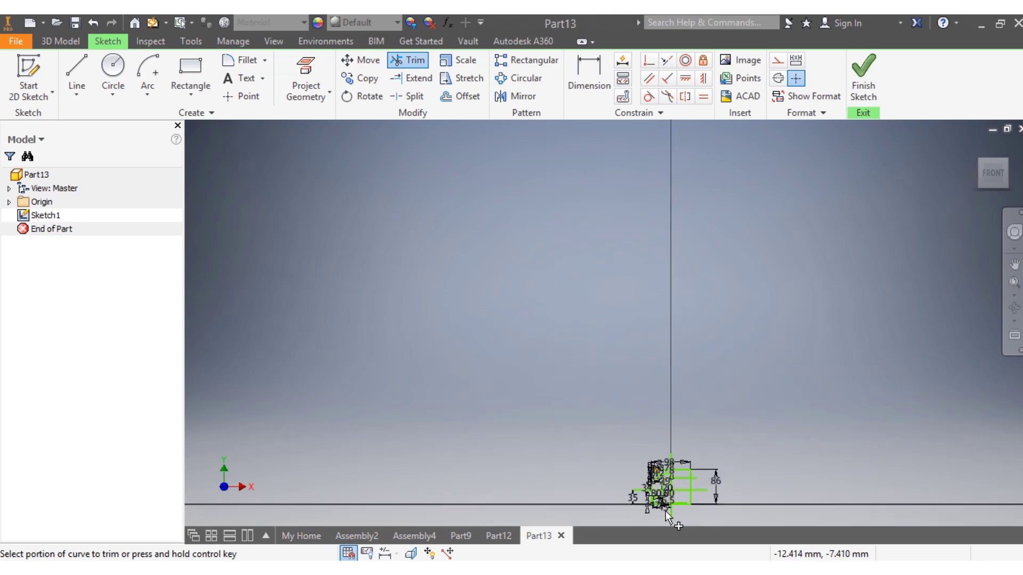
pyautogui.scroll(6, 665, 510)
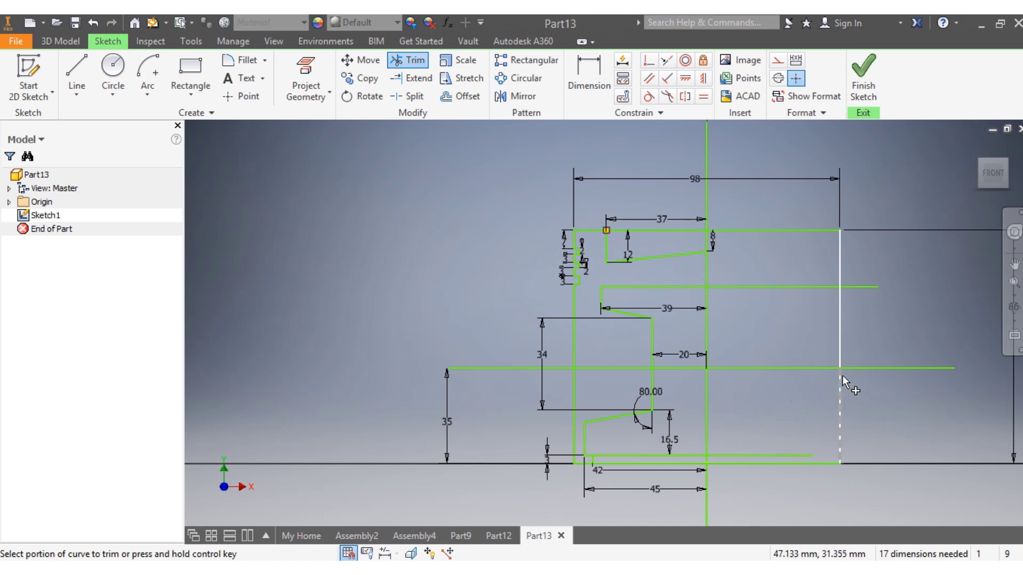
pyautogui.press('Escape')
pyautogui.click(897, 368)
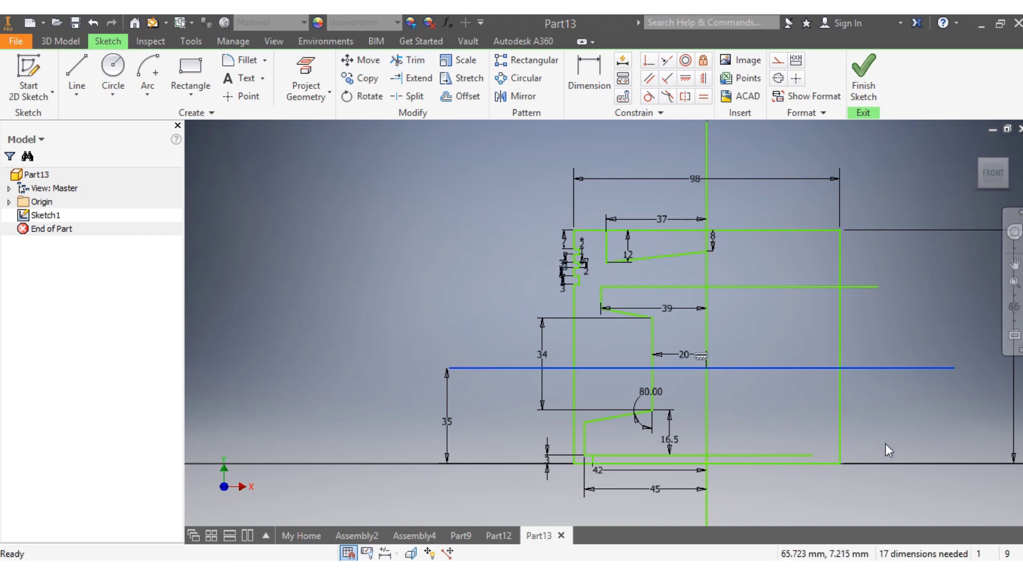
pyautogui.press('Delete')
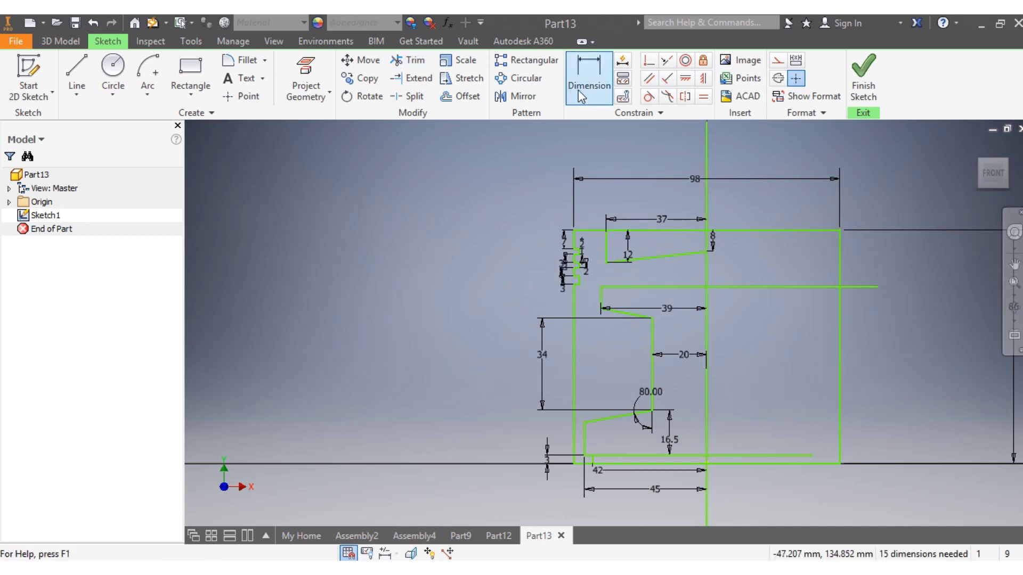
# Step: Trim the horizontal top, middle, lower inner and base lines of the profile back to the vertical centre line
pyautogui.click(410, 63)
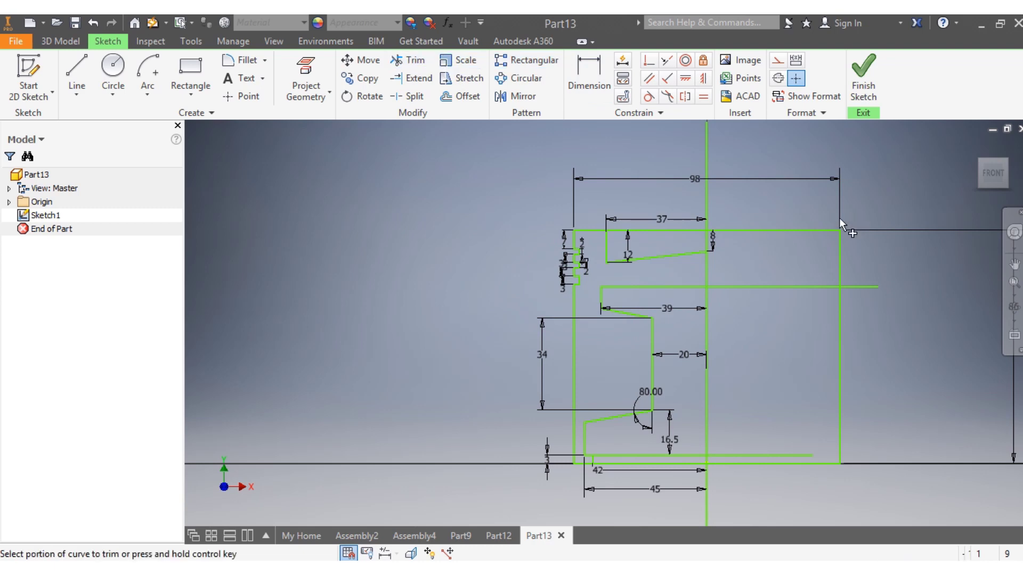
pyautogui.click(767, 230)
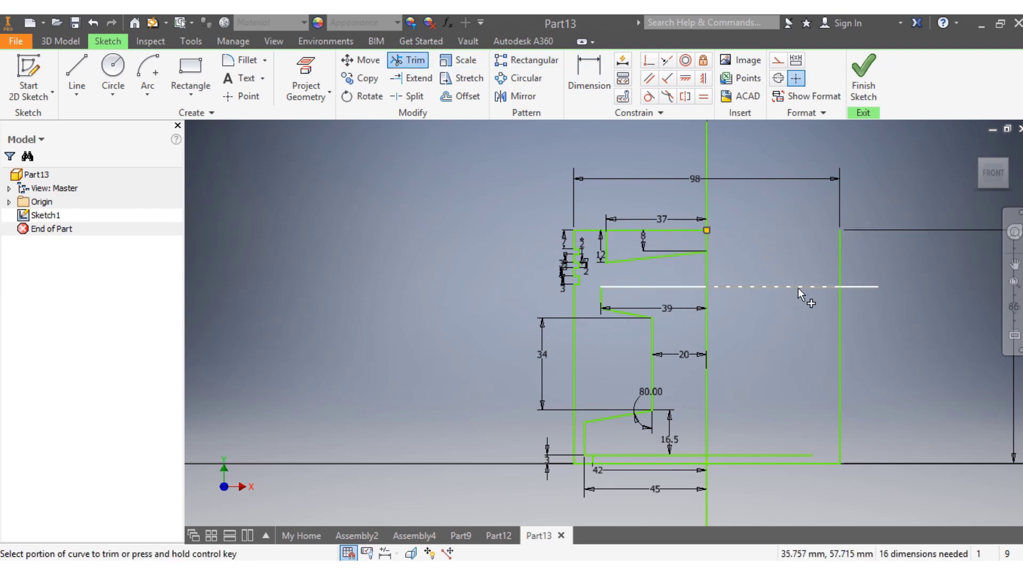
pyautogui.click(868, 284)
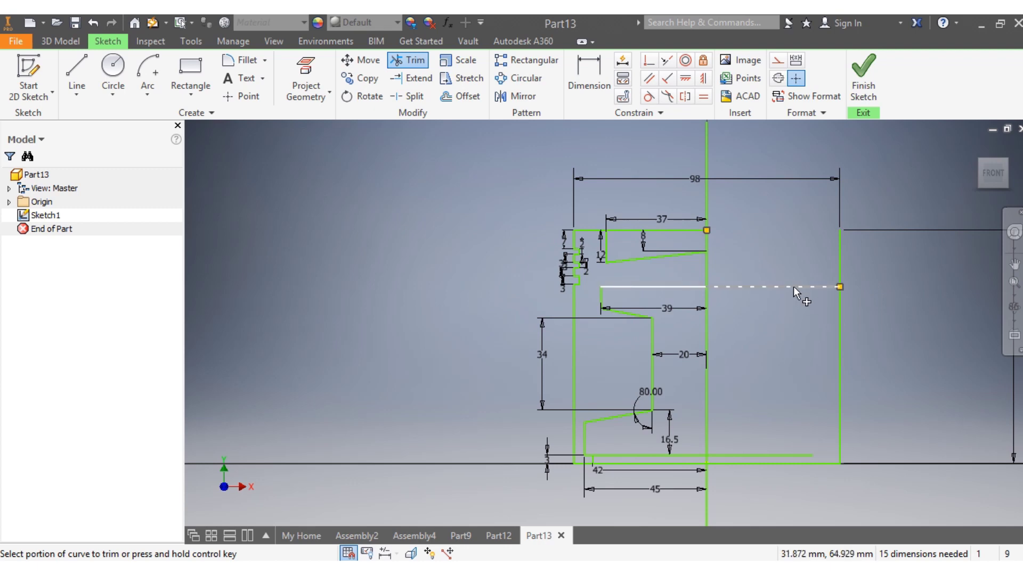
pyautogui.click(794, 286)
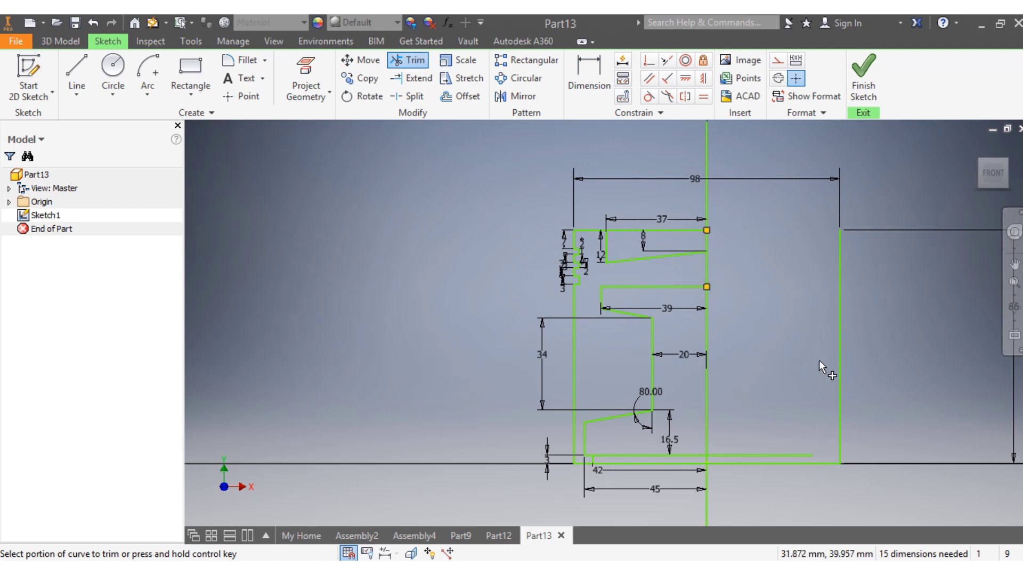
pyautogui.click(749, 455)
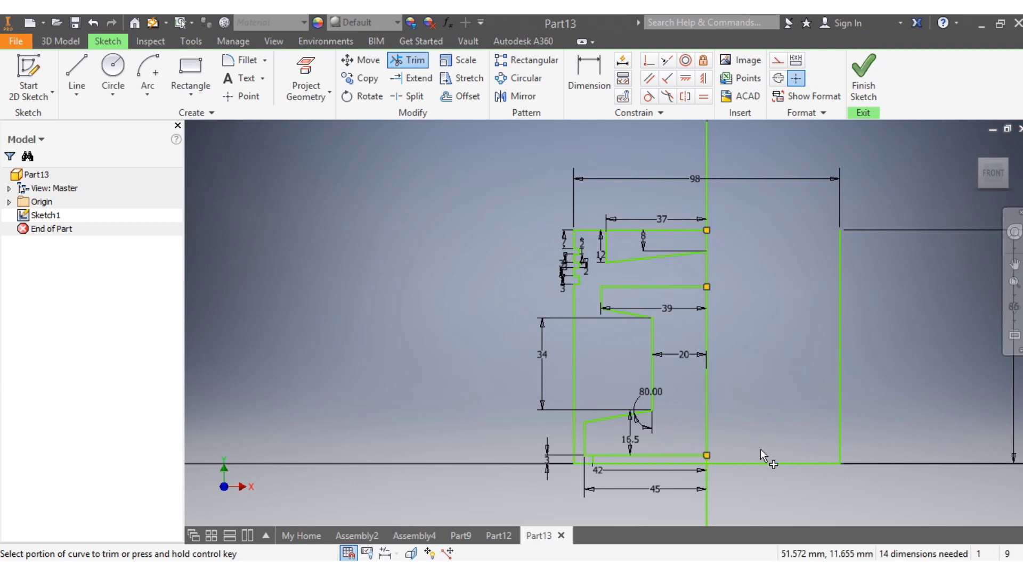
pyautogui.click(784, 464)
pyautogui.press('Escape')
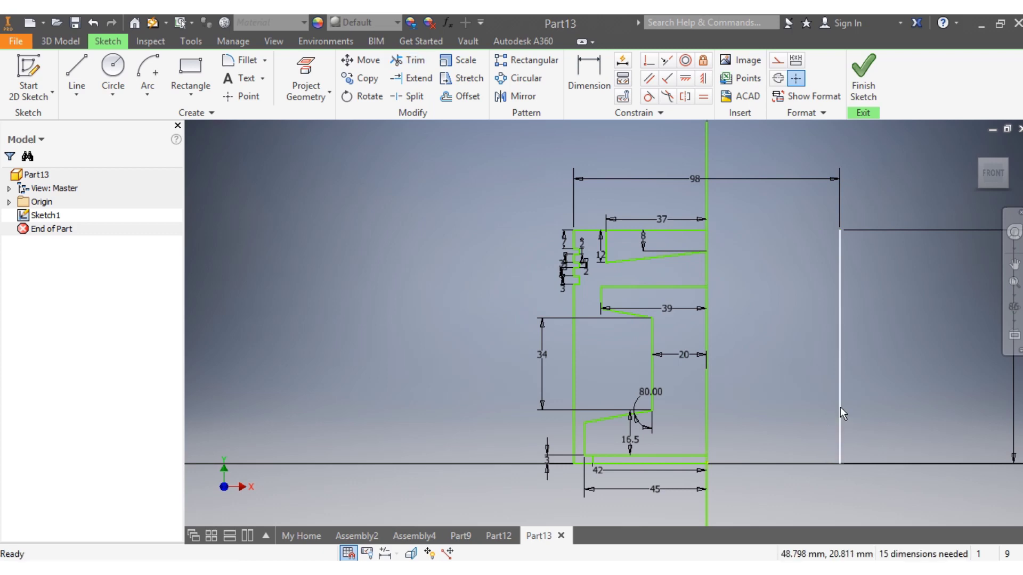
# Step: Delete the leftover outer vertical line on the far side of the centre line
pyautogui.click(840, 414)
pyautogui.press('Delete')
pyautogui.scroll(2, 797, 423)
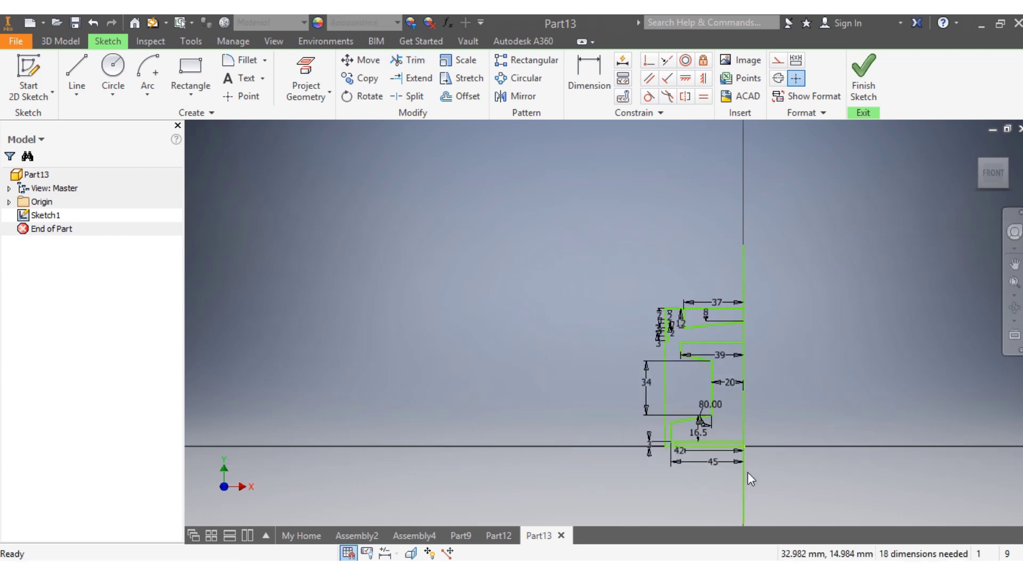
pyautogui.scroll(-2, 749, 478)
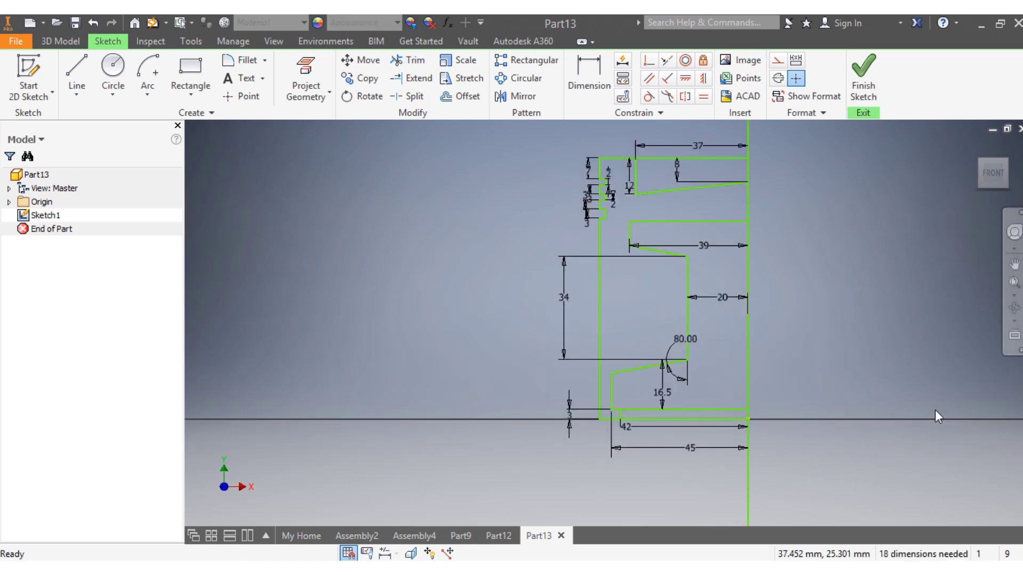
# Step: Revolve the piston half-profile fully around the vertical centre line as a new solid
pyautogui.click(60, 41)
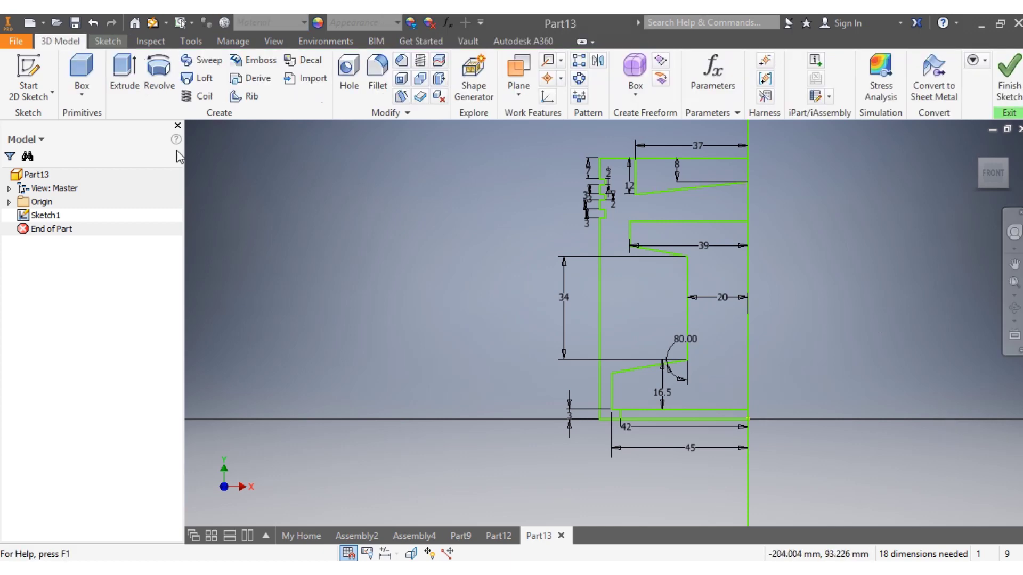
pyautogui.click(151, 100)
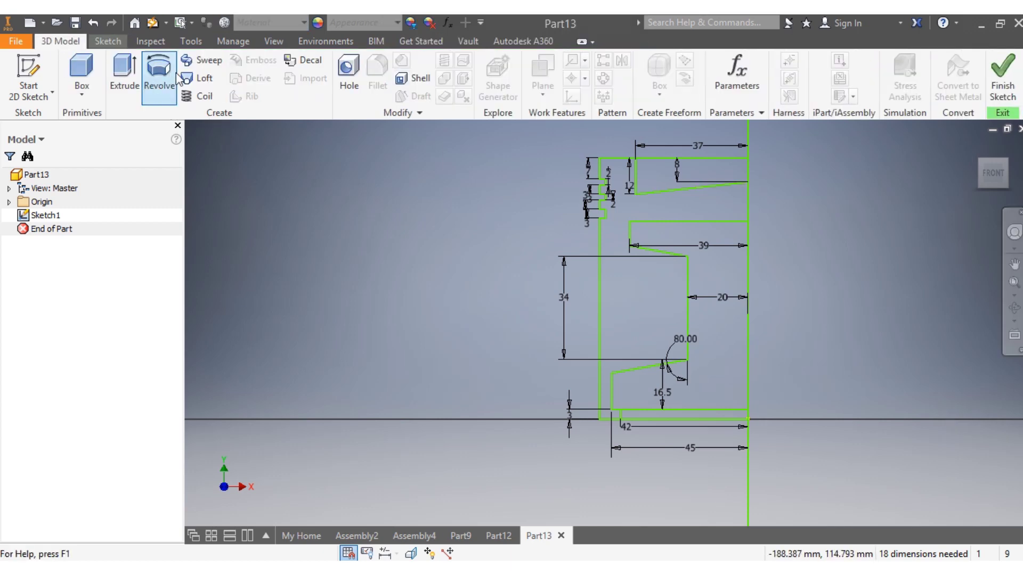
pyautogui.click(157, 79)
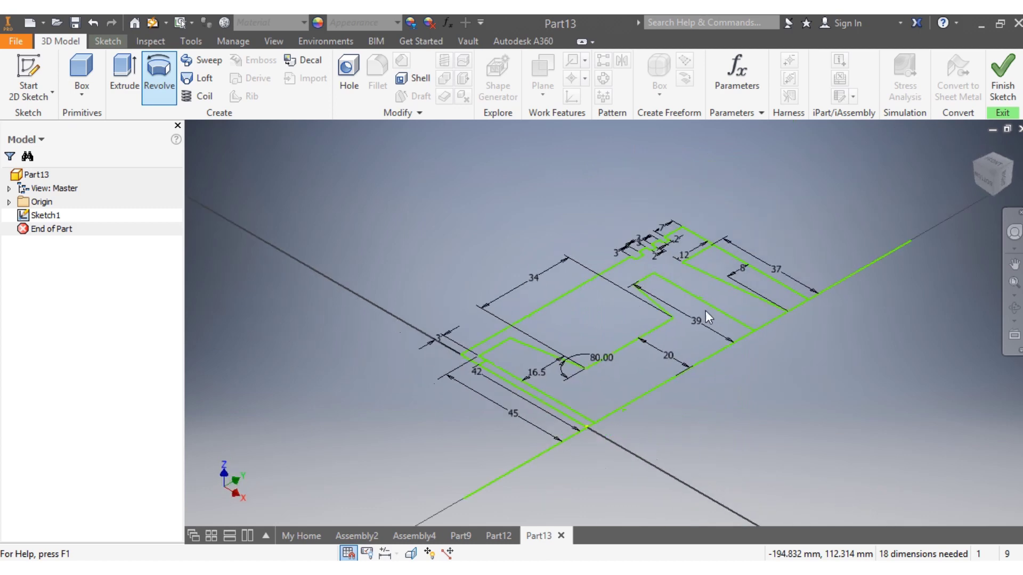
pyautogui.click(597, 287)
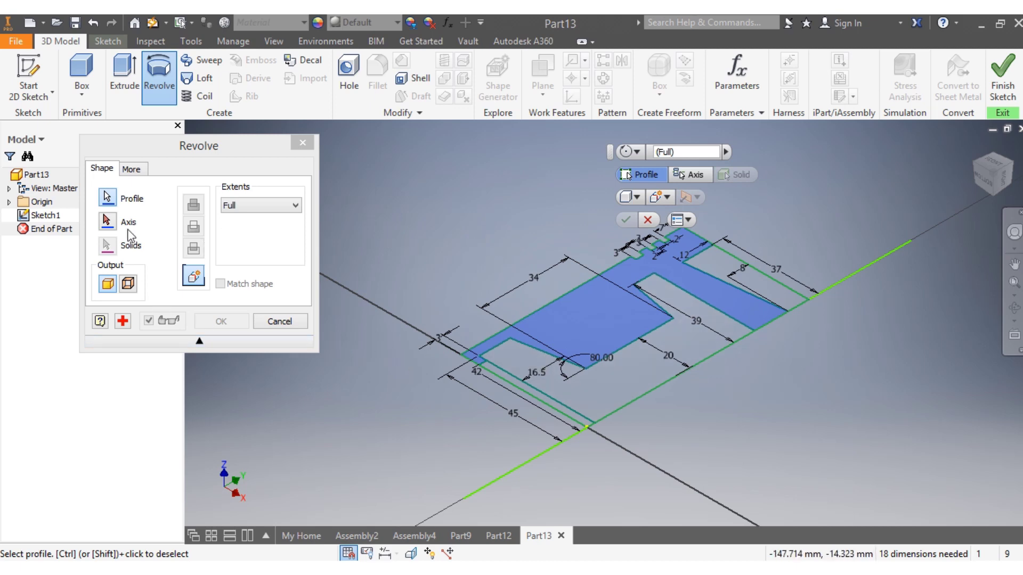
pyautogui.click(107, 222)
pyautogui.click(824, 286)
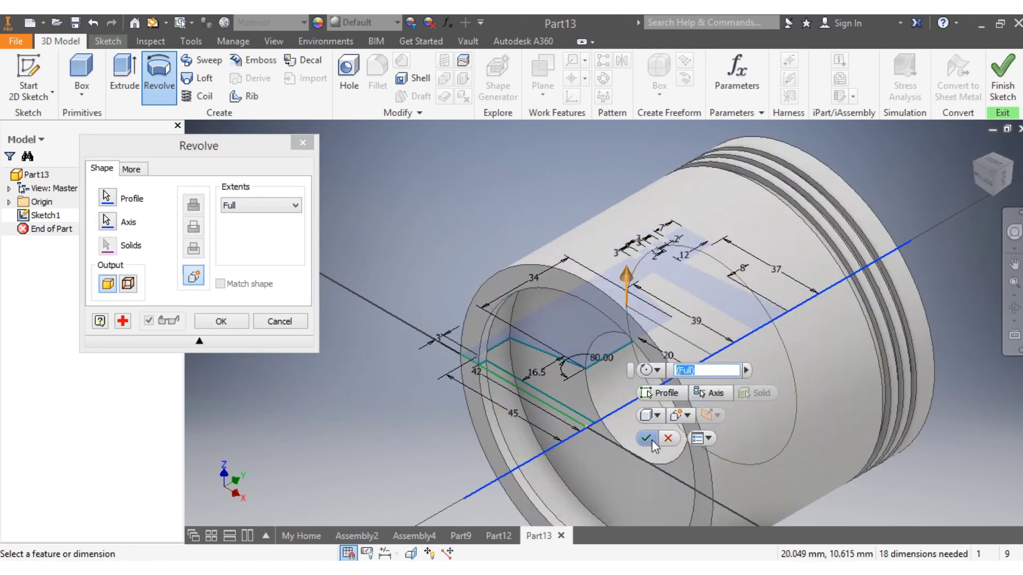
pyautogui.click(646, 438)
# Step: Create a work plane from the origin XY Plane with a 0 mm offset, viewed from the front
pyautogui.scroll(-5, 676, 394)
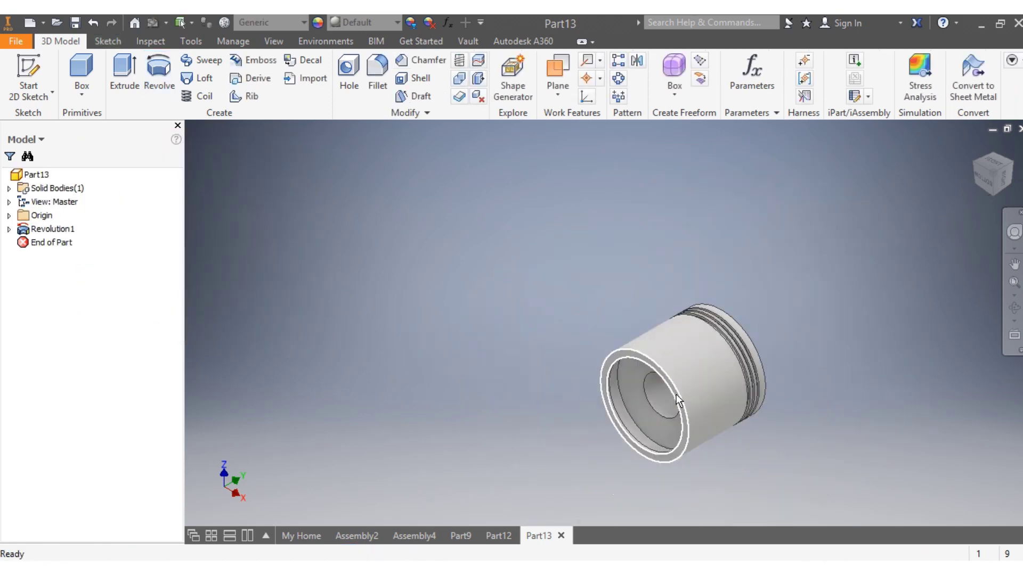
pyautogui.moveTo(997, 177)
pyautogui.mouseDown()
pyautogui.moveTo(951, 216)
pyautogui.moveTo(956, 181)
pyautogui.moveTo(953, 213)
pyautogui.moveTo(996, 196)
pyautogui.mouseUp()
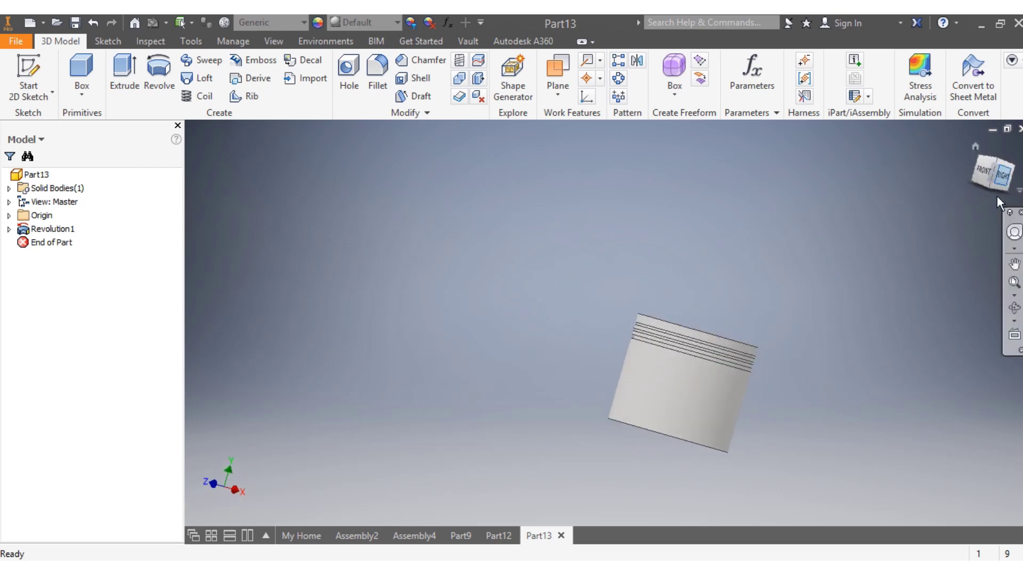
pyautogui.click(997, 183)
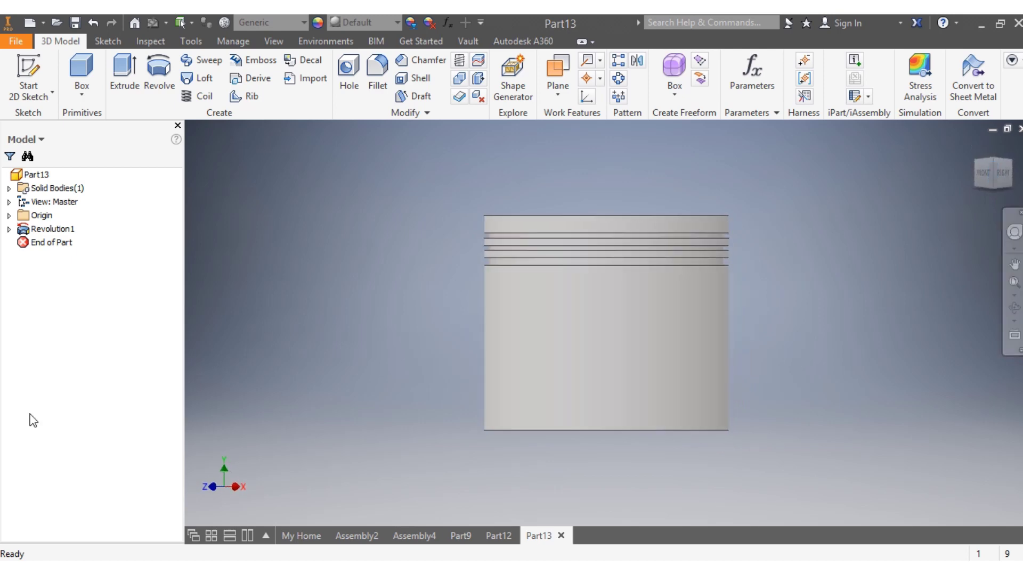
pyautogui.click(8, 216)
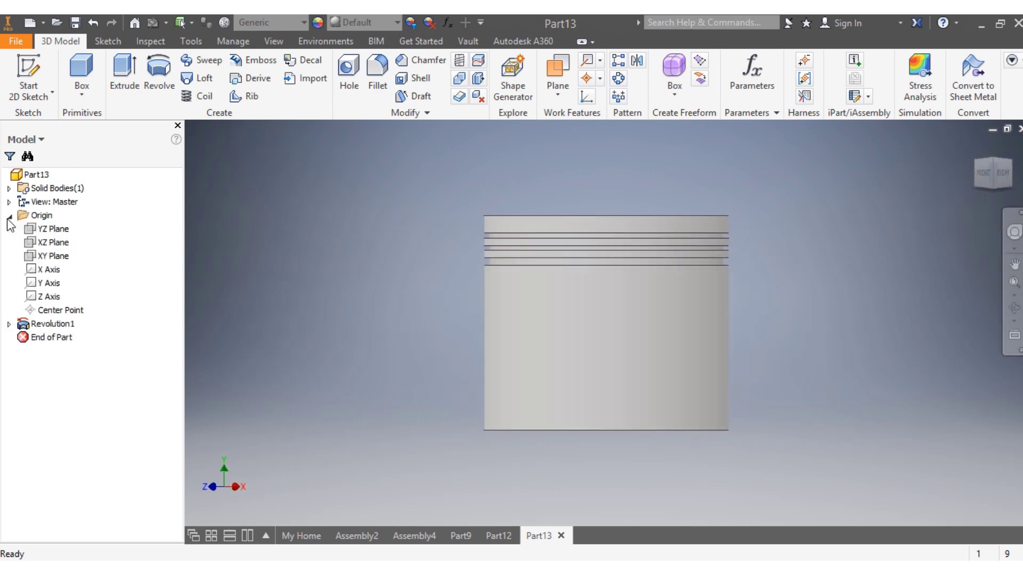
pyautogui.click(47, 258)
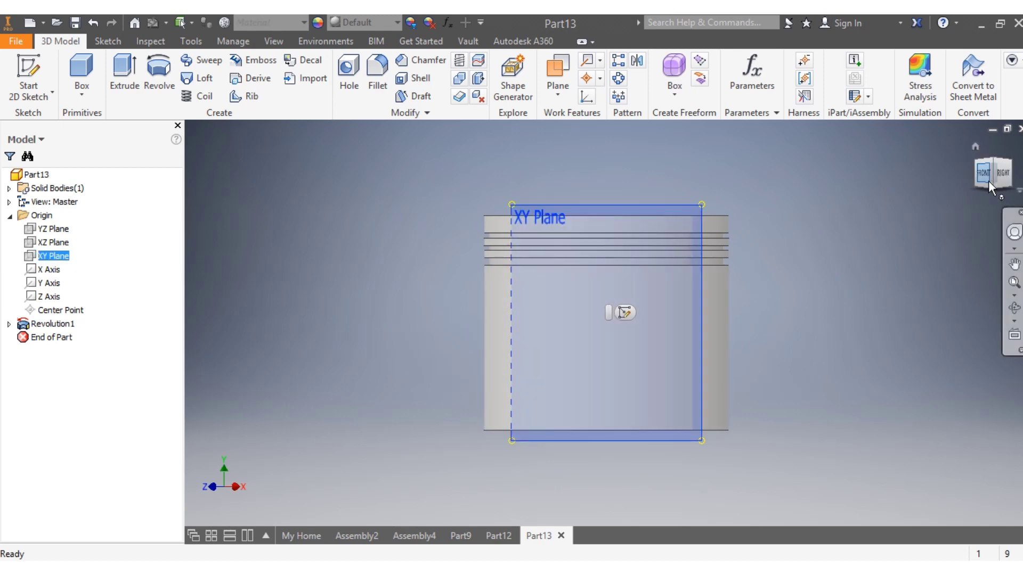
pyautogui.moveTo(971, 223)
pyautogui.mouseDown()
pyautogui.moveTo(978, 249)
pyautogui.moveTo(972, 219)
pyautogui.mouseUp()
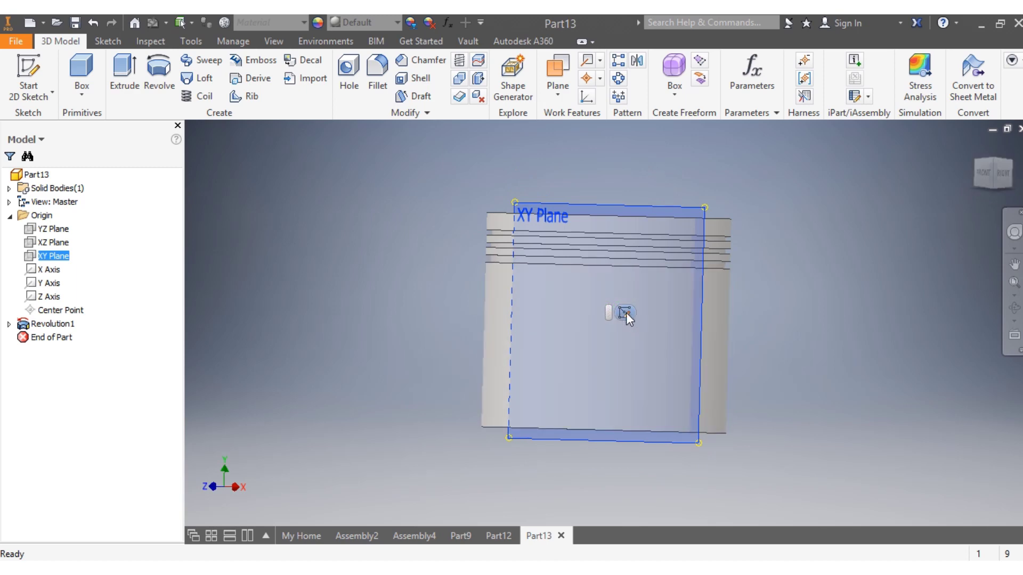
pyautogui.click(560, 95)
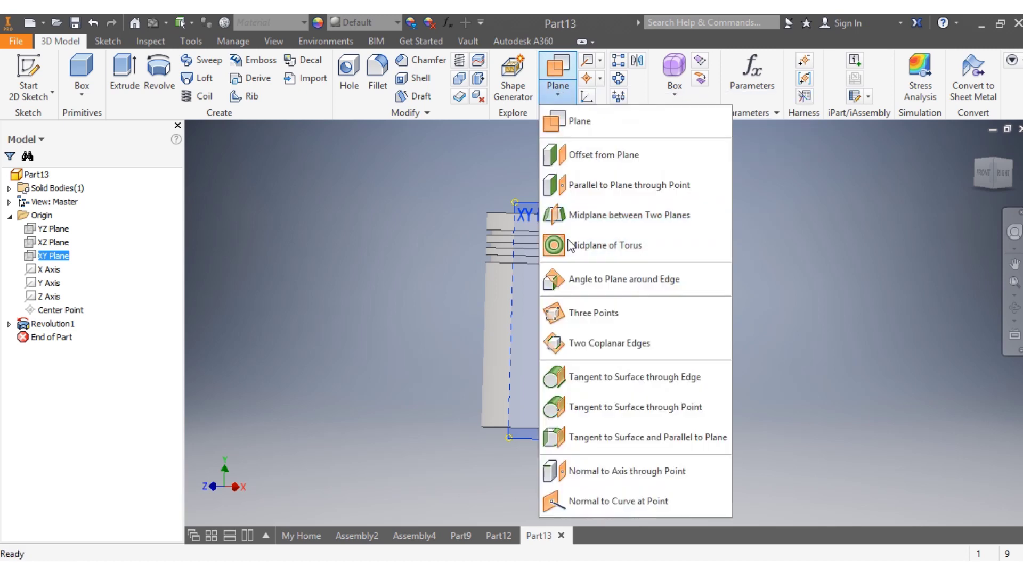
pyautogui.click(582, 123)
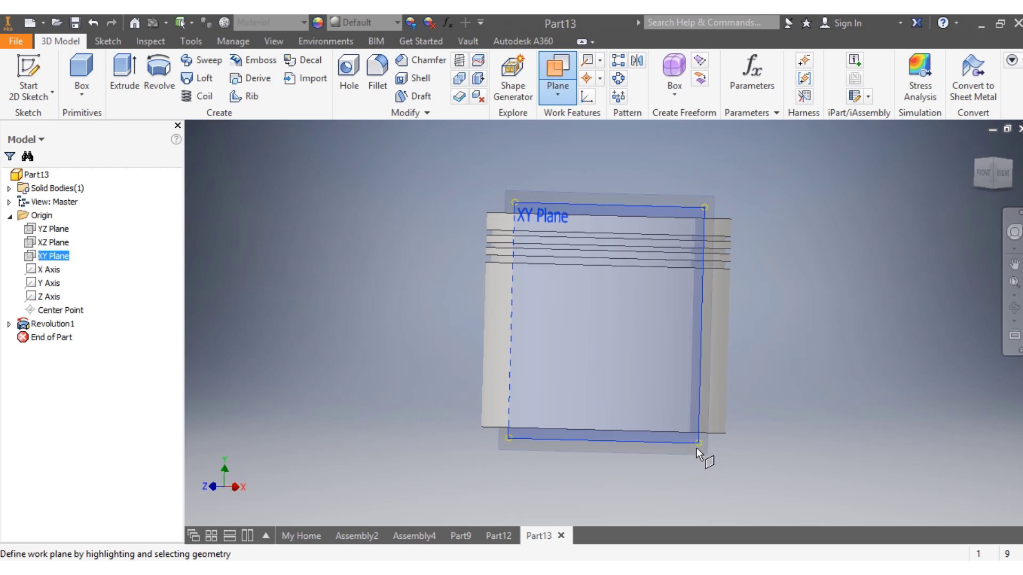
pyautogui.click(983, 173)
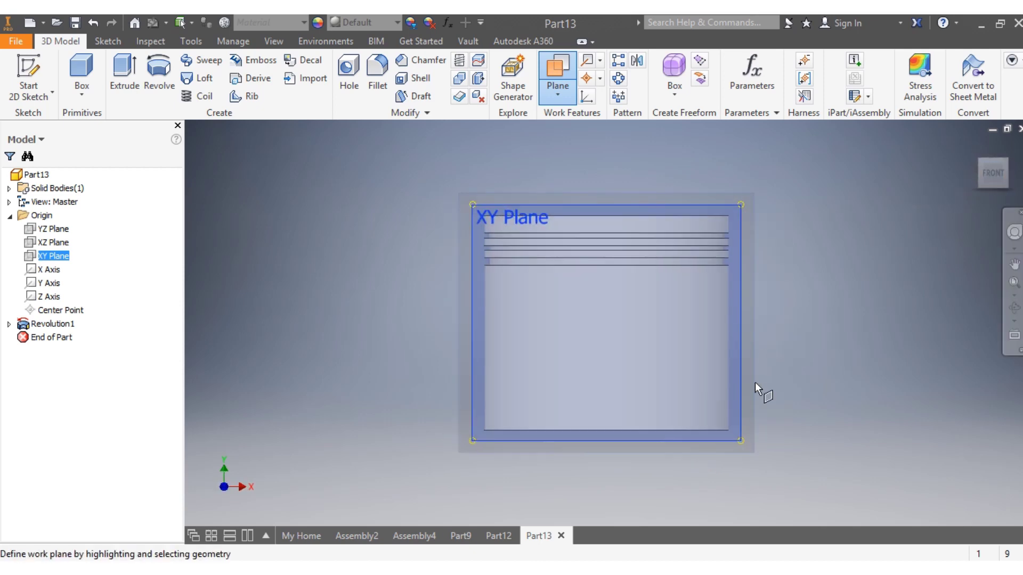
pyautogui.rightClick(740, 211)
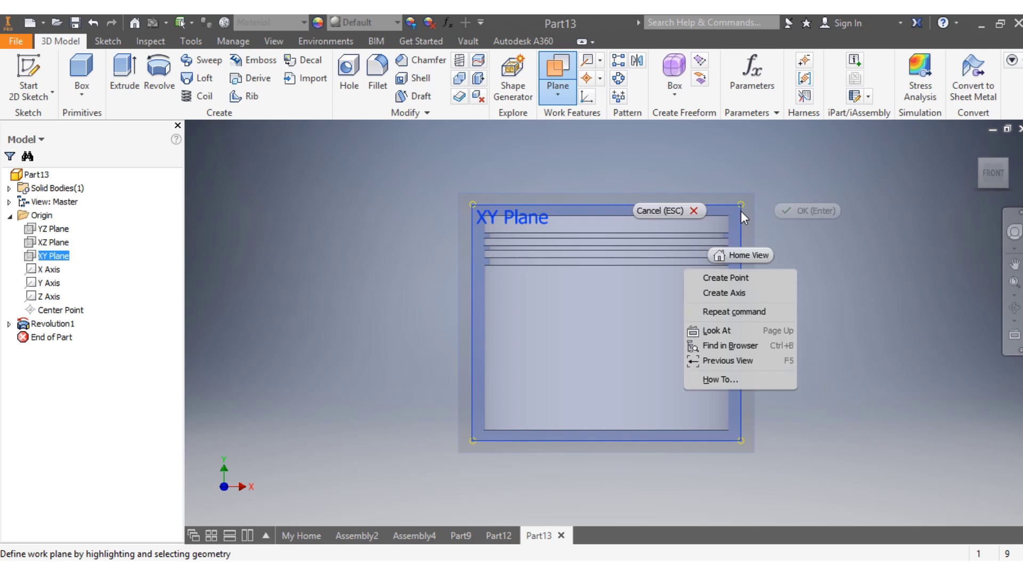
pyautogui.press('Escape')
pyautogui.click(732, 436)
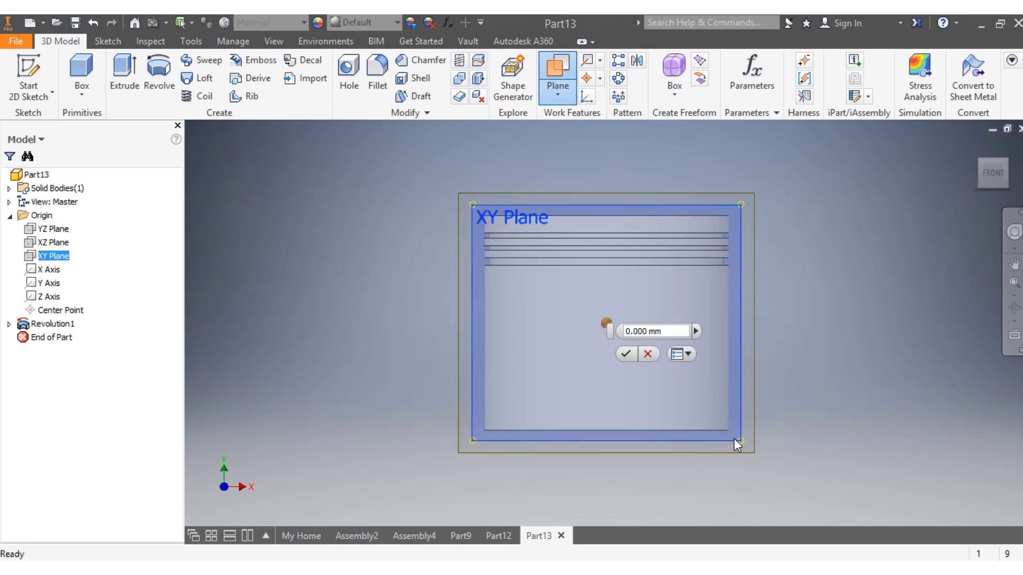
pyautogui.rightClick(734, 435)
pyautogui.press('Escape')
pyautogui.click(624, 354)
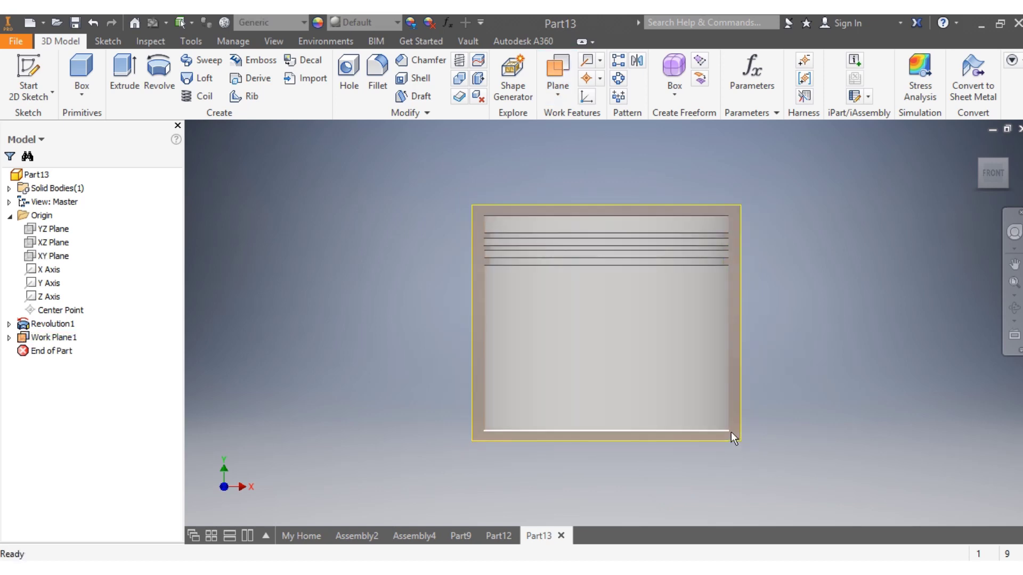
# Step: Start a new 2D sketch on the work plane through the piston's centre
pyautogui.click(739, 438)
pyautogui.rightClick(737, 439)
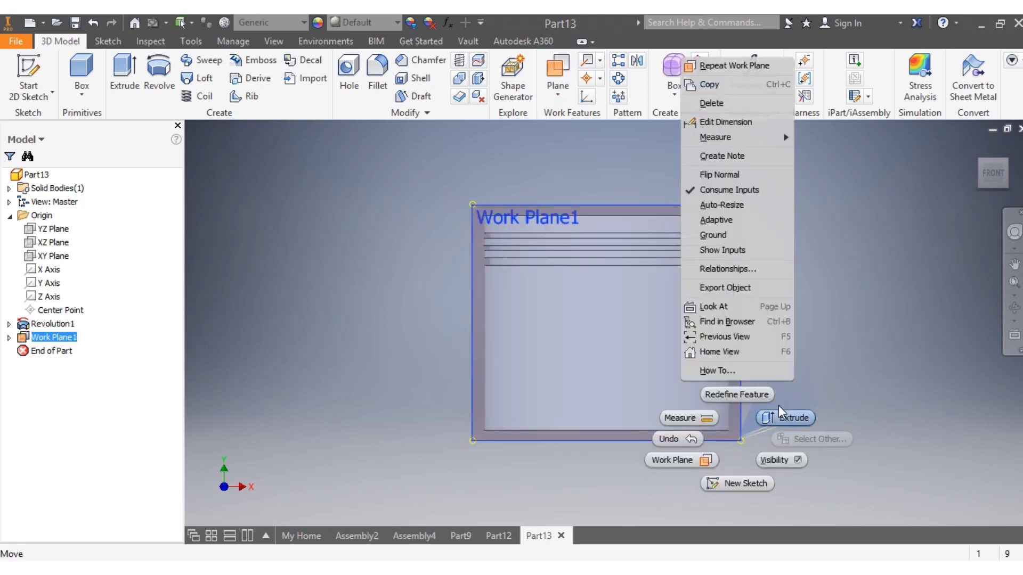
pyautogui.click(743, 483)
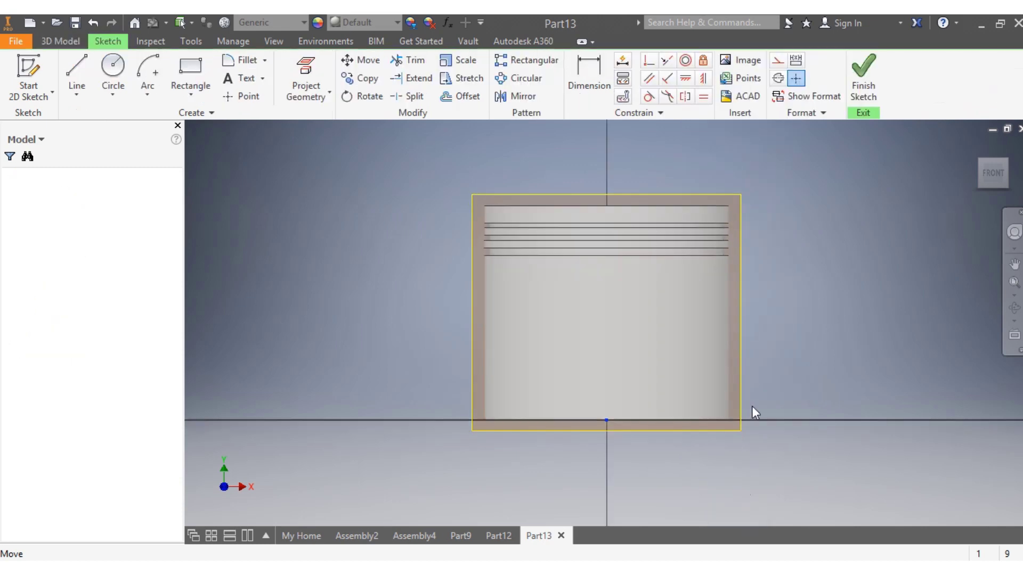
# Step: Turn on Slice Graphics to cut the piston view open at the sketch plane
pyautogui.click(739, 329)
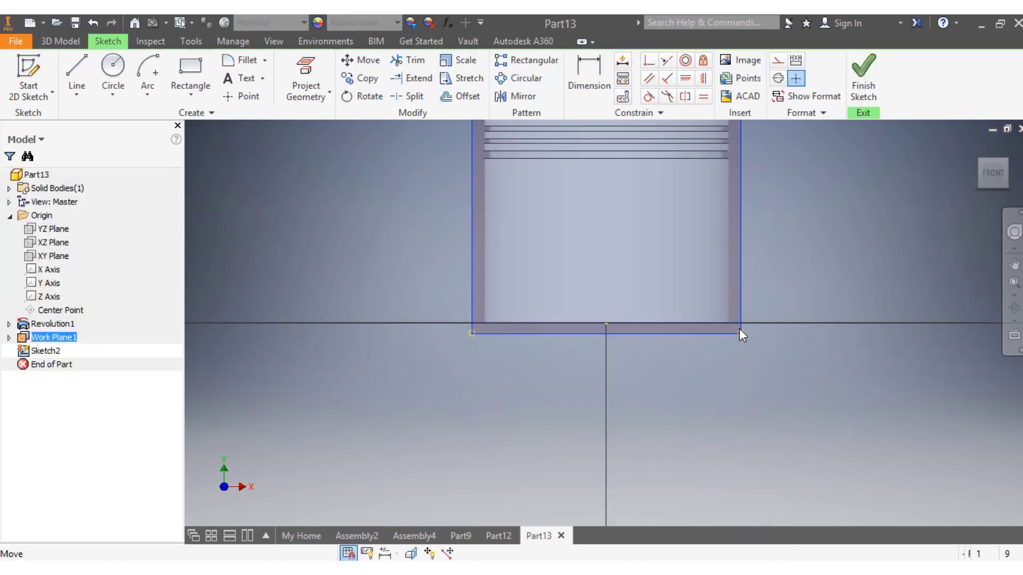
pyautogui.rightClick(739, 329)
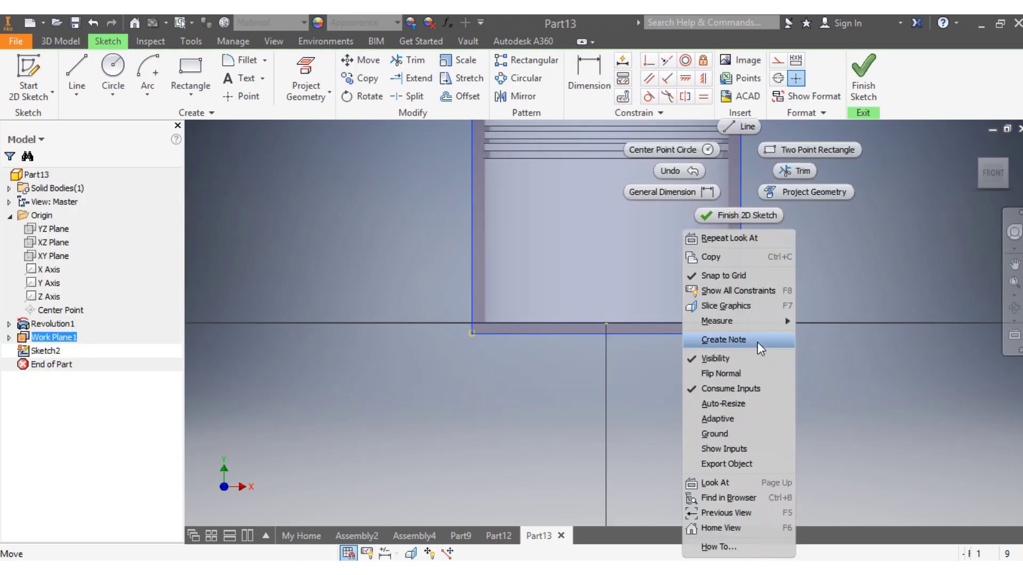
pyautogui.click(730, 312)
pyautogui.press('F7')
pyautogui.scroll(-3, 629, 335)
pyautogui.scroll(5, 687, 305)
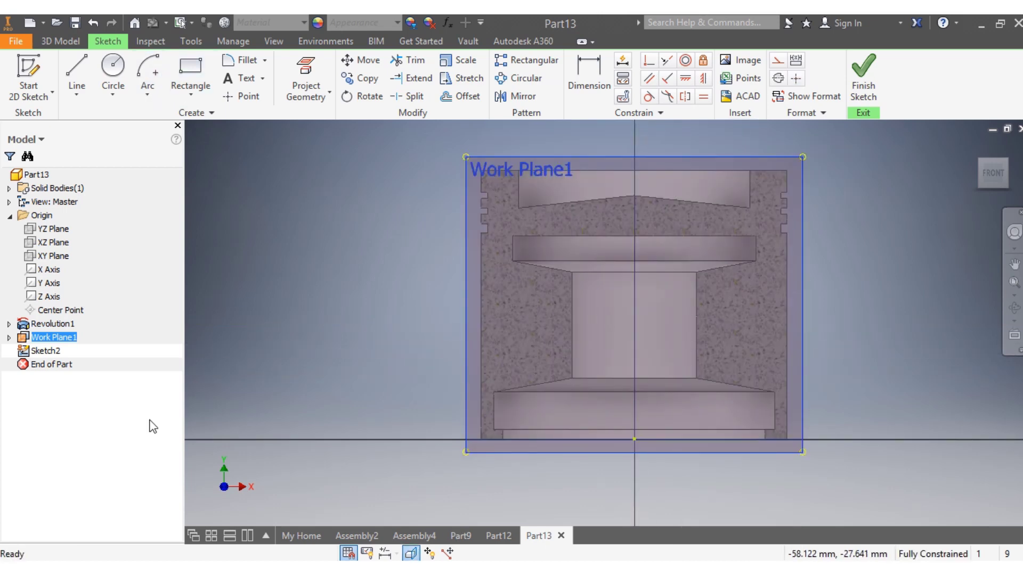
# Step: Sketch a vertical line along the piston's centre axis, extending beyond both its crown and its open end
pyautogui.click(80, 75)
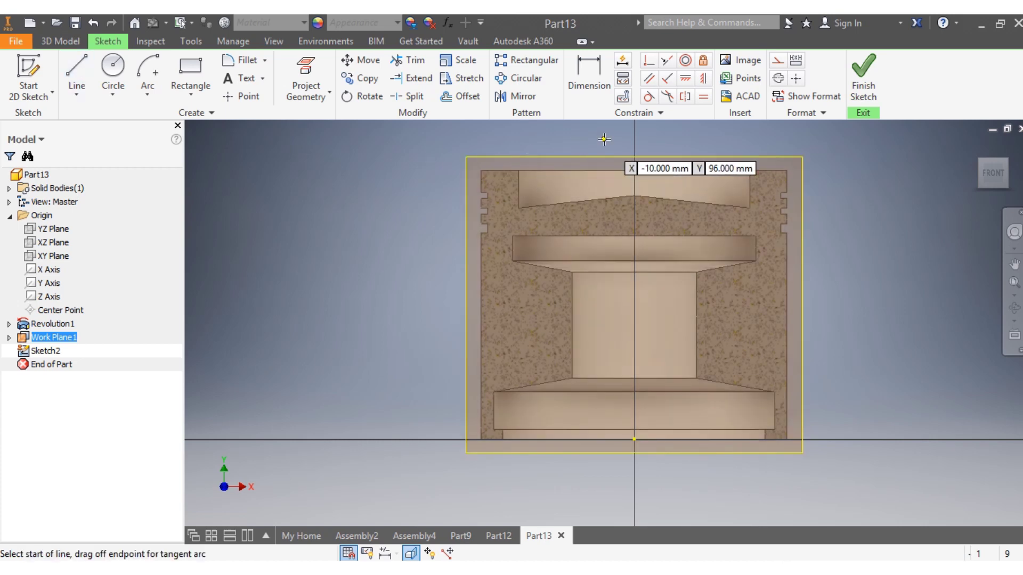
pyautogui.click(632, 130)
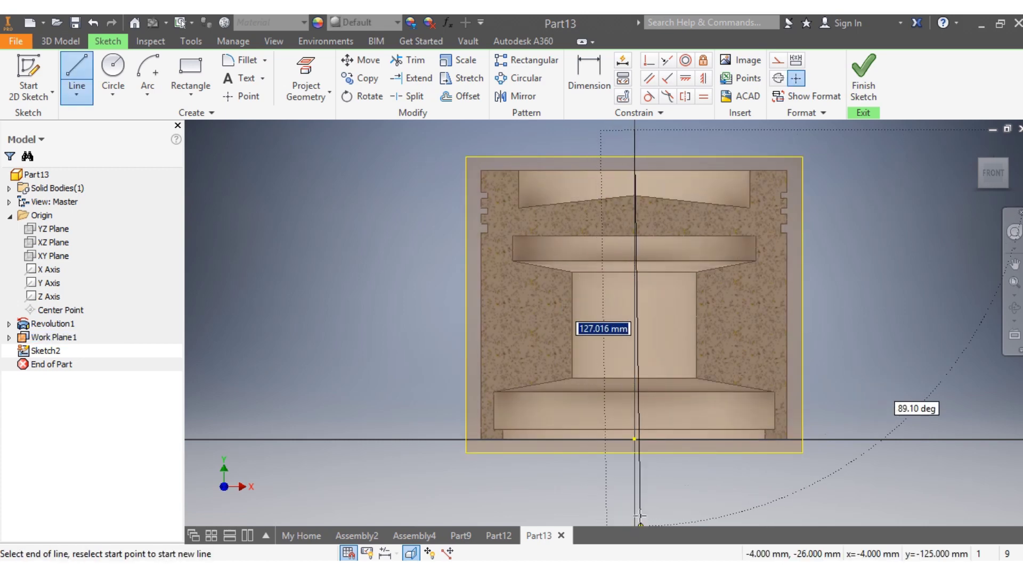
pyautogui.click(635, 511)
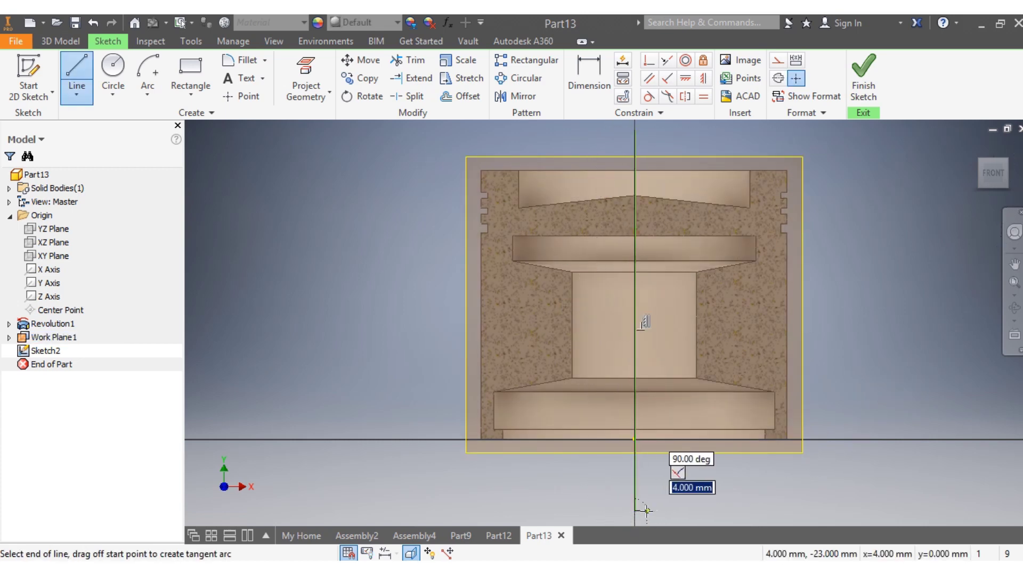
pyautogui.press('Escape')
# Step: Examine the finished piston in the Part9 document and return to Part13
pyautogui.click(462, 537)
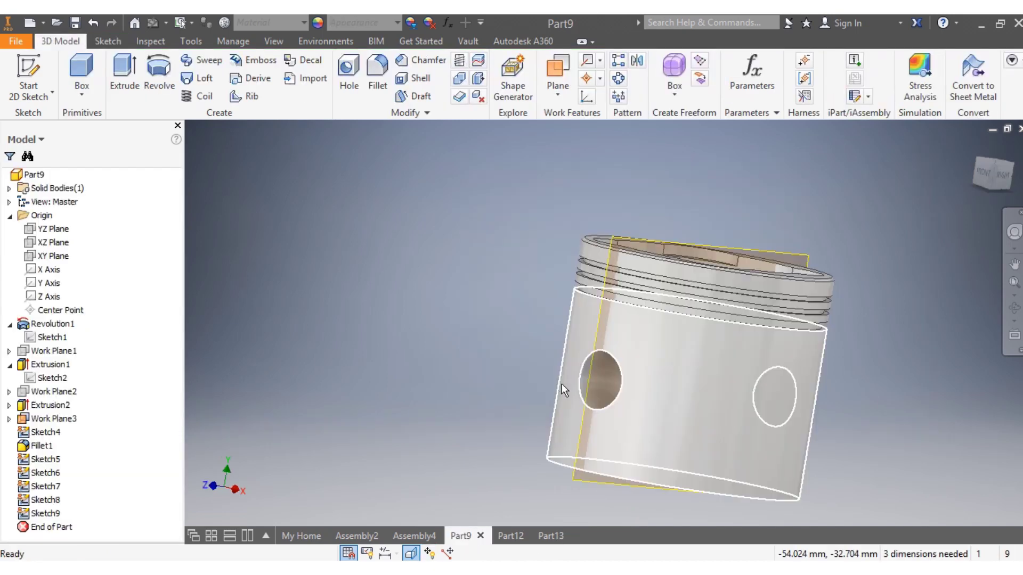
pyautogui.click(551, 536)
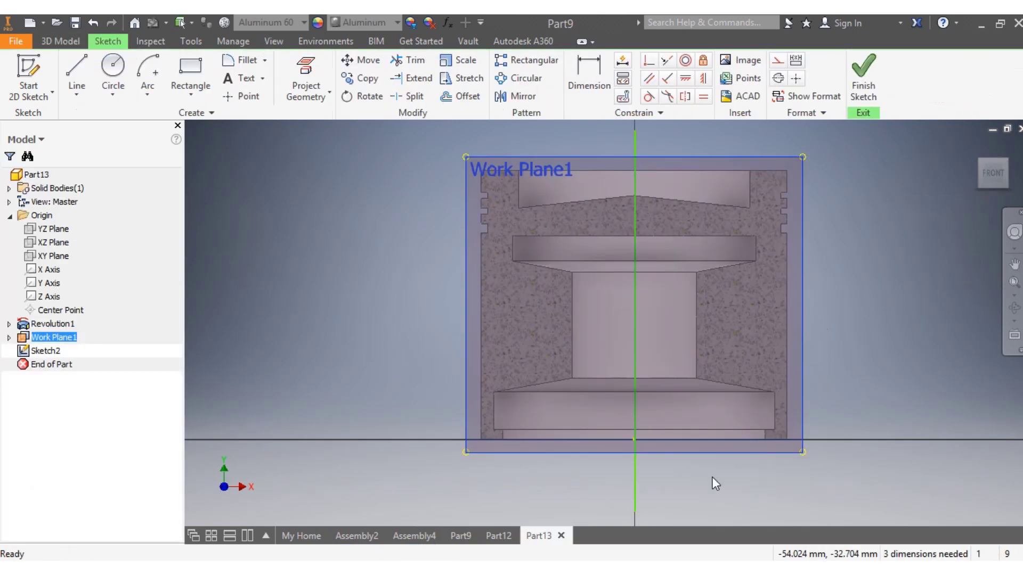
# Step: Sketch a horizontal line along the piston's bottom edge, extending beyond both side walls
pyautogui.click(76, 80)
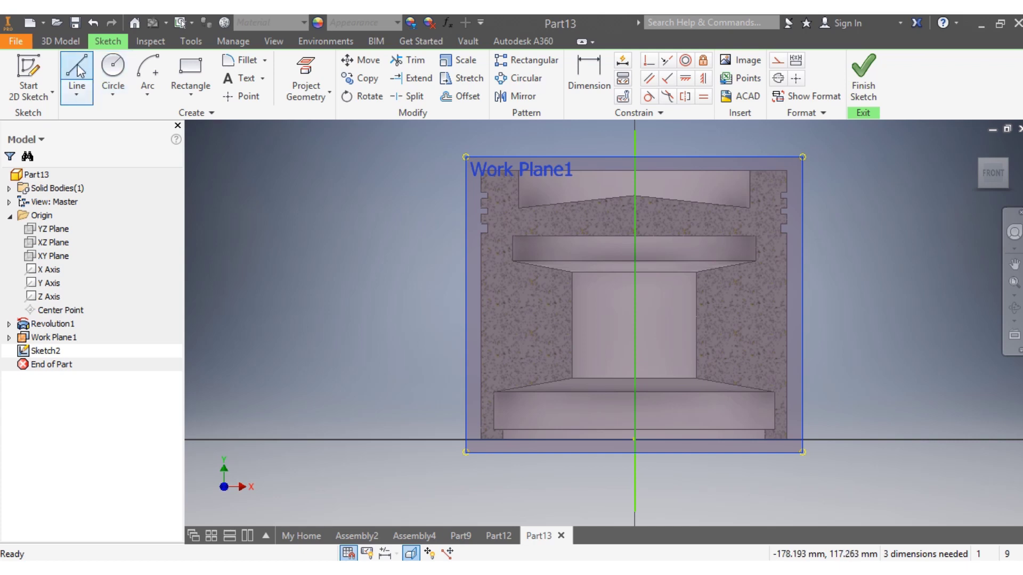
pyautogui.click(341, 440)
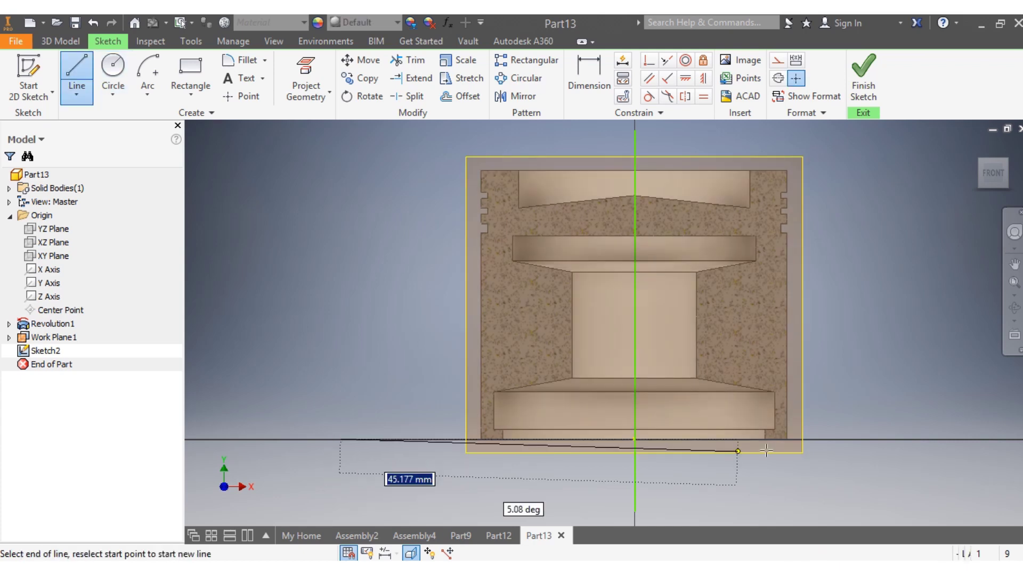
pyautogui.click(915, 438)
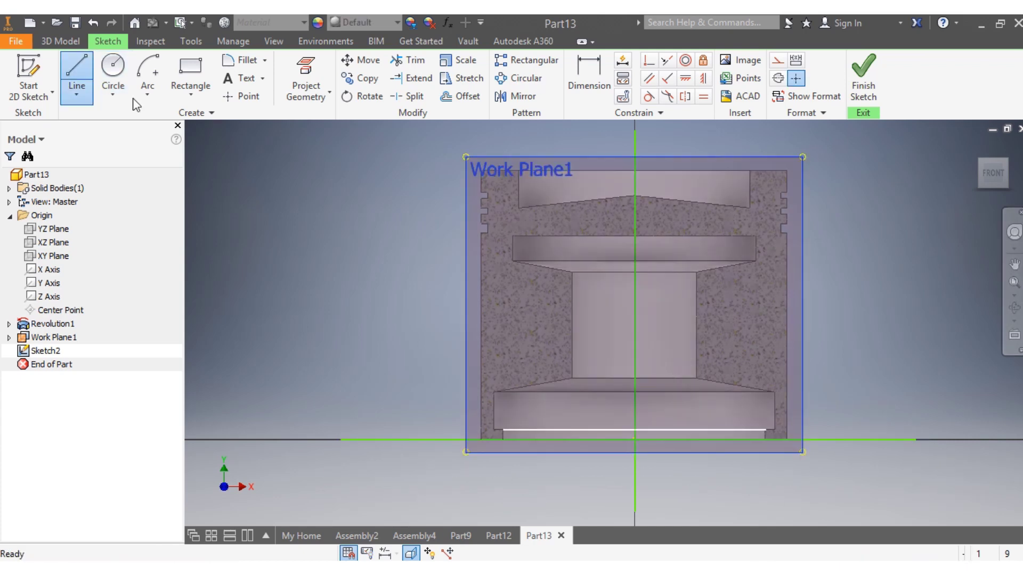
# Step: Sketch a circle on the vertical centre line with its centre 38 mm above the horizontal base line
pyautogui.click(113, 68)
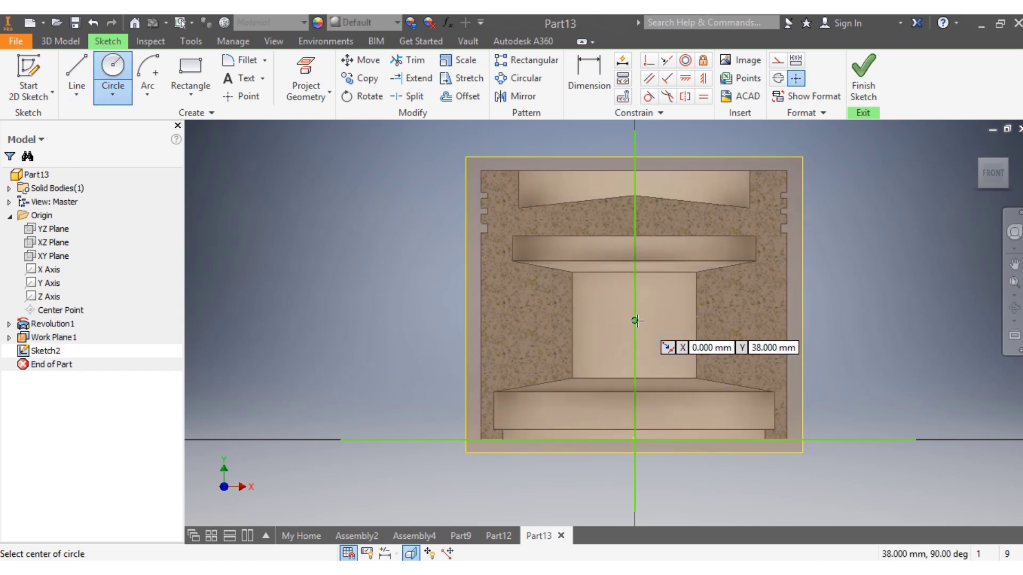
pyautogui.click(634, 320)
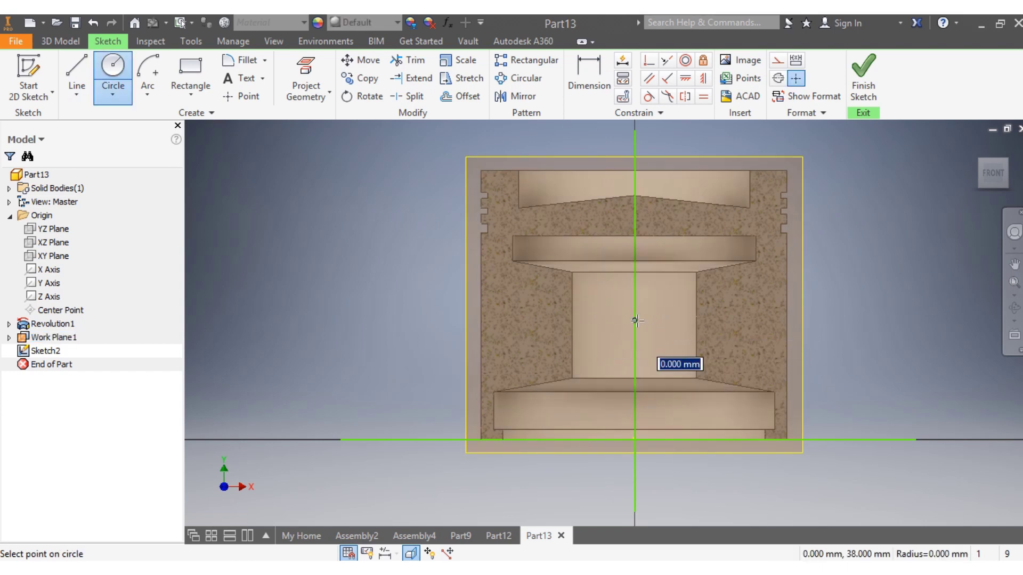
pyautogui.click(591, 301)
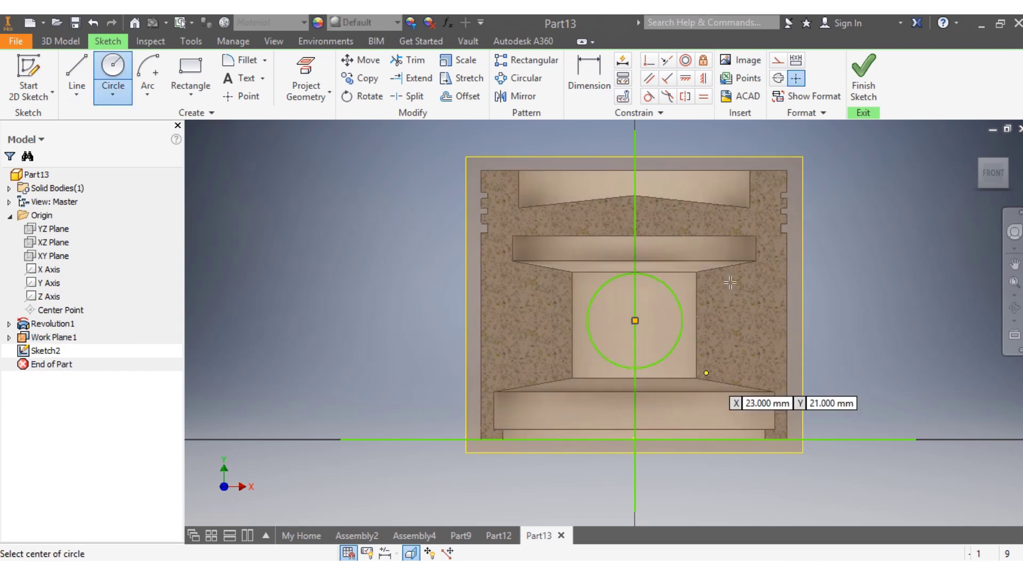
# Step: Dimension the circle's centre from the horizontal base line and set the height to 35 mm
pyautogui.click(595, 63)
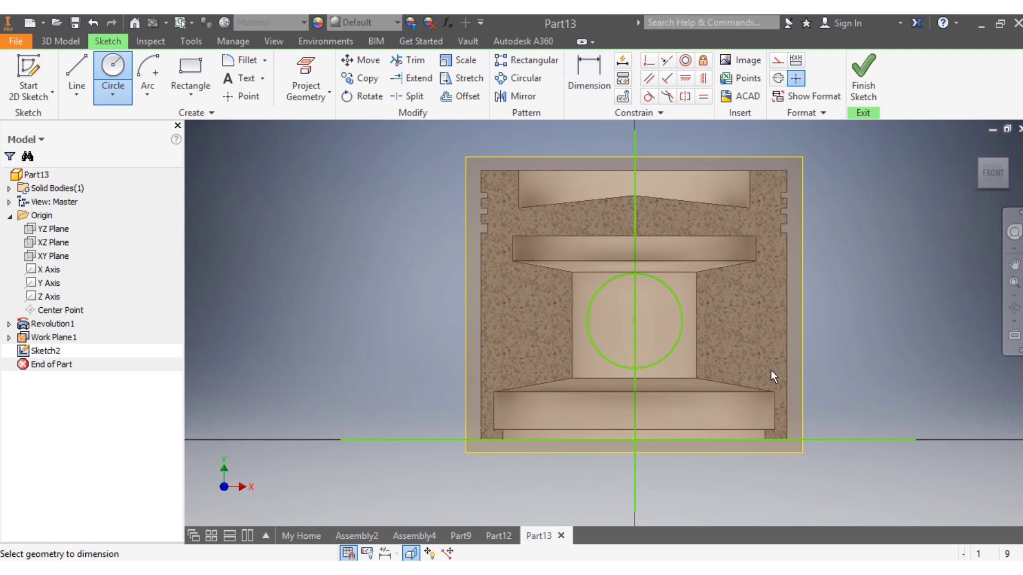
pyautogui.click(634, 320)
pyautogui.click(473, 439)
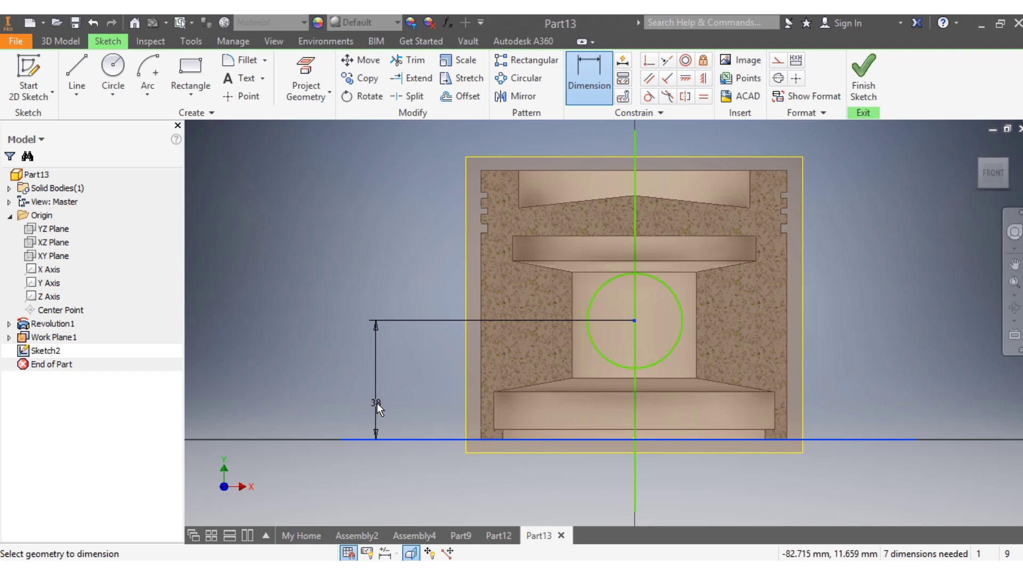
pyautogui.click(377, 402)
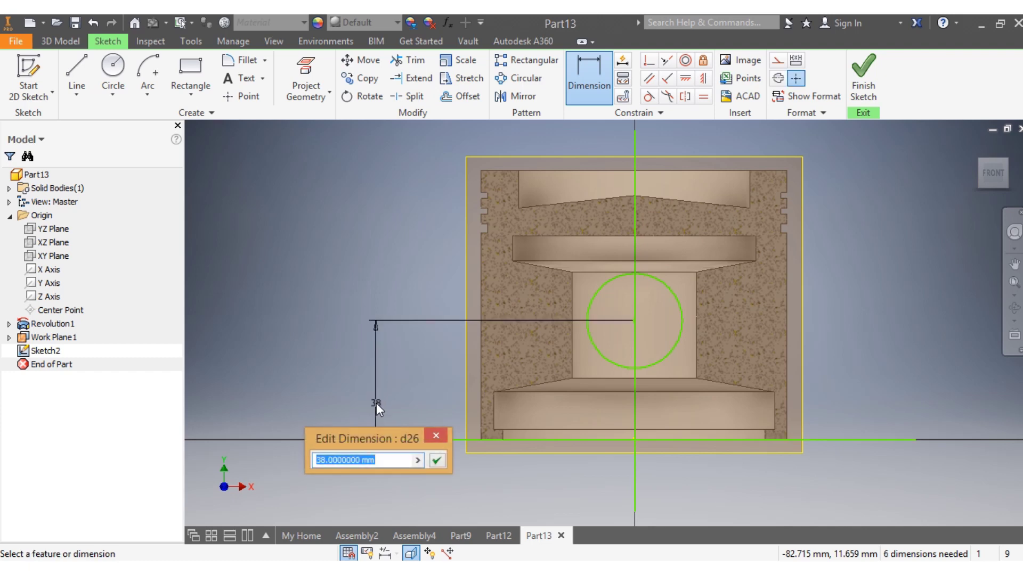
pyautogui.write('35')
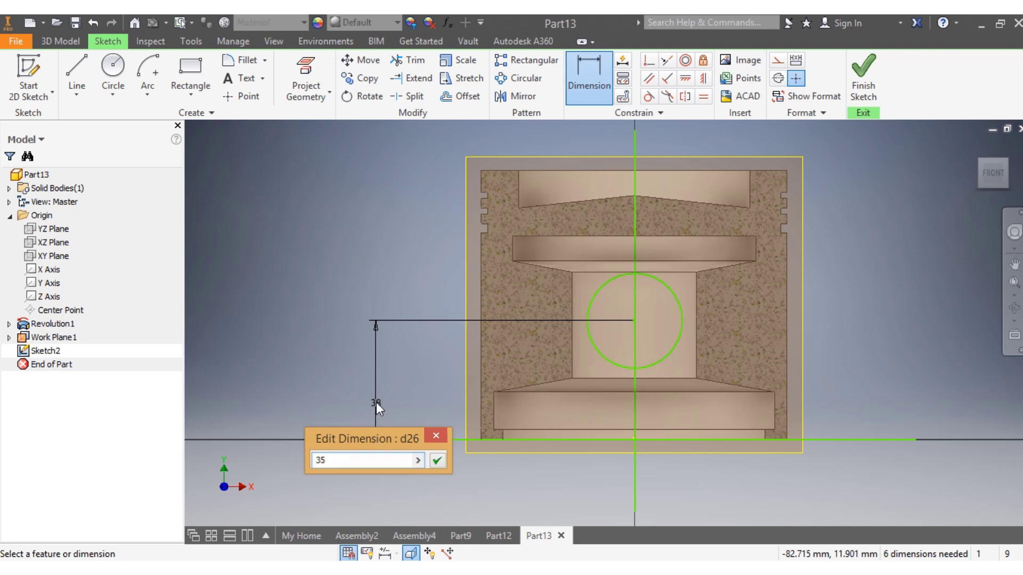
pyautogui.press('Return')
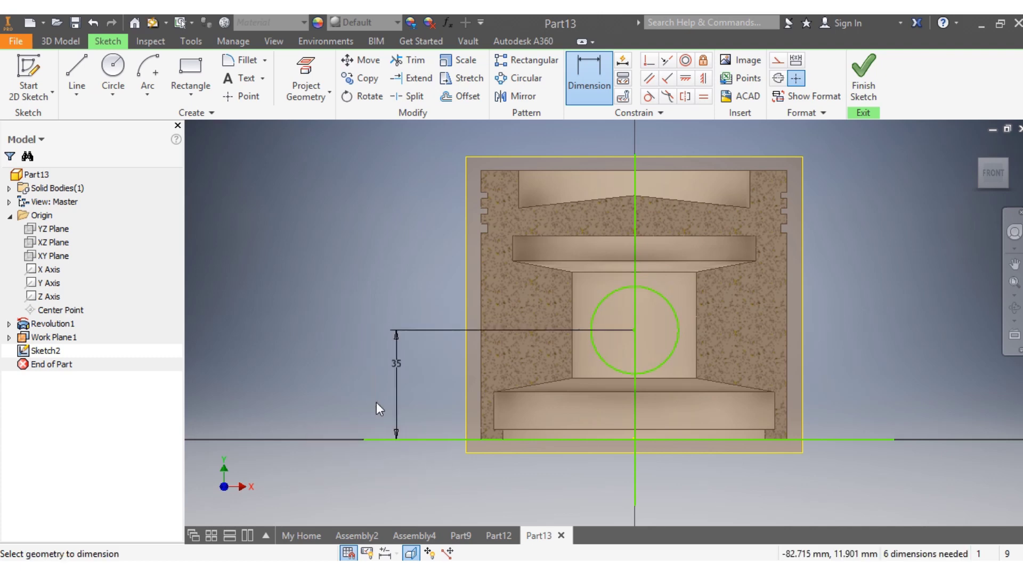
# Step: Dimension the circle's diameter and set it to 23 mm
pyautogui.click(669, 308)
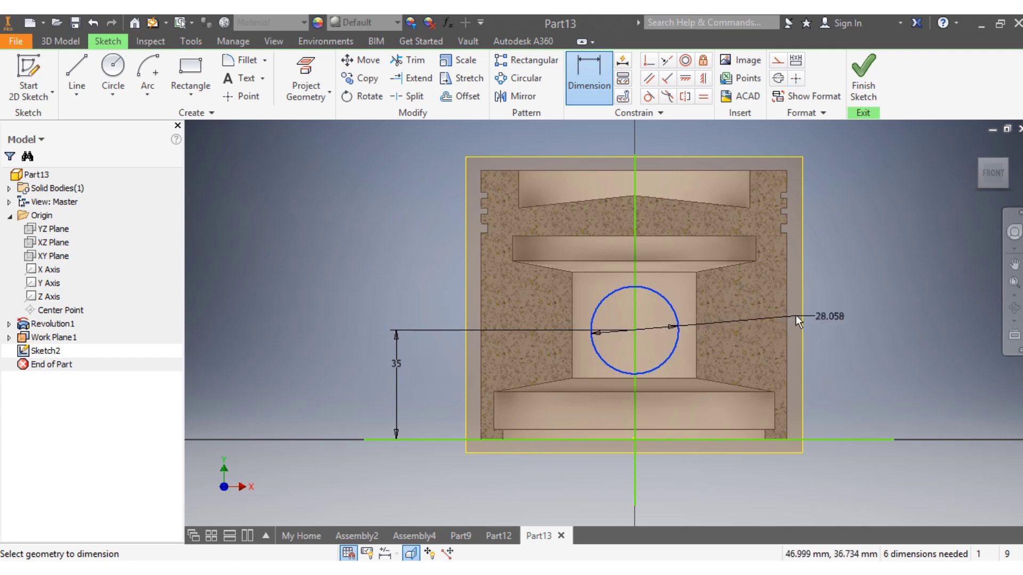
pyautogui.click(850, 280)
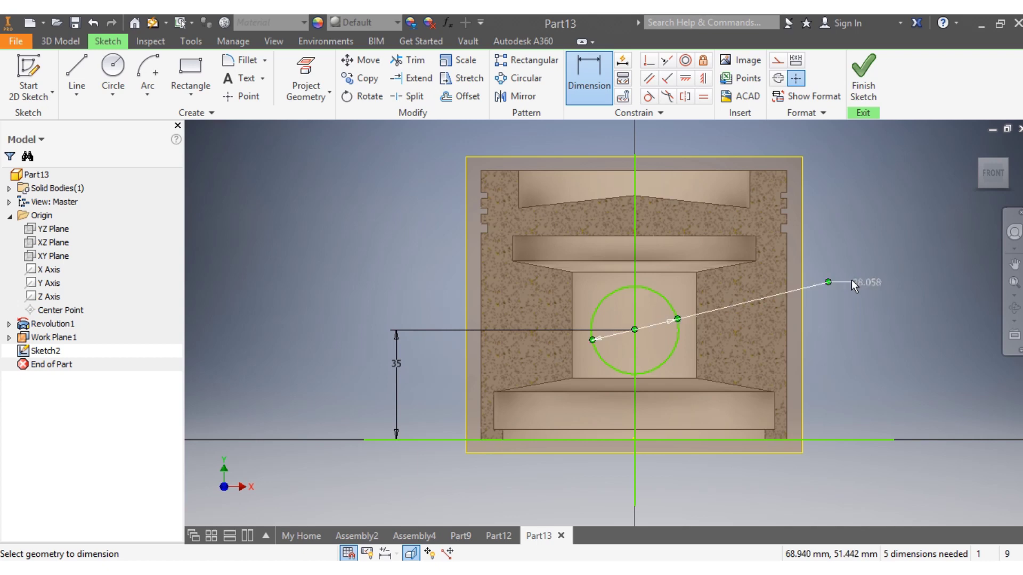
pyautogui.click(852, 280)
pyautogui.write('23')
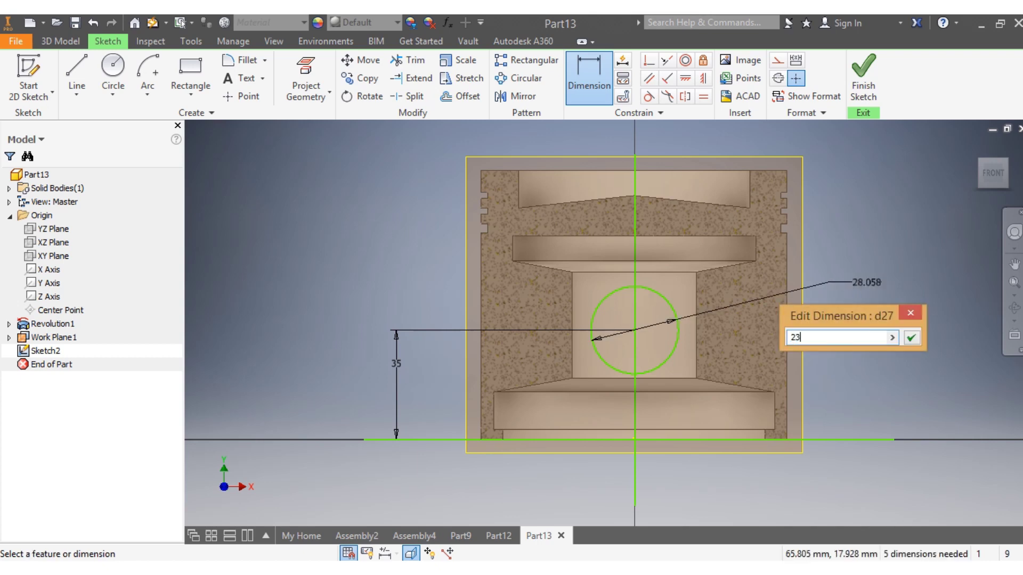
pyautogui.press('Return')
pyautogui.press('Escape')
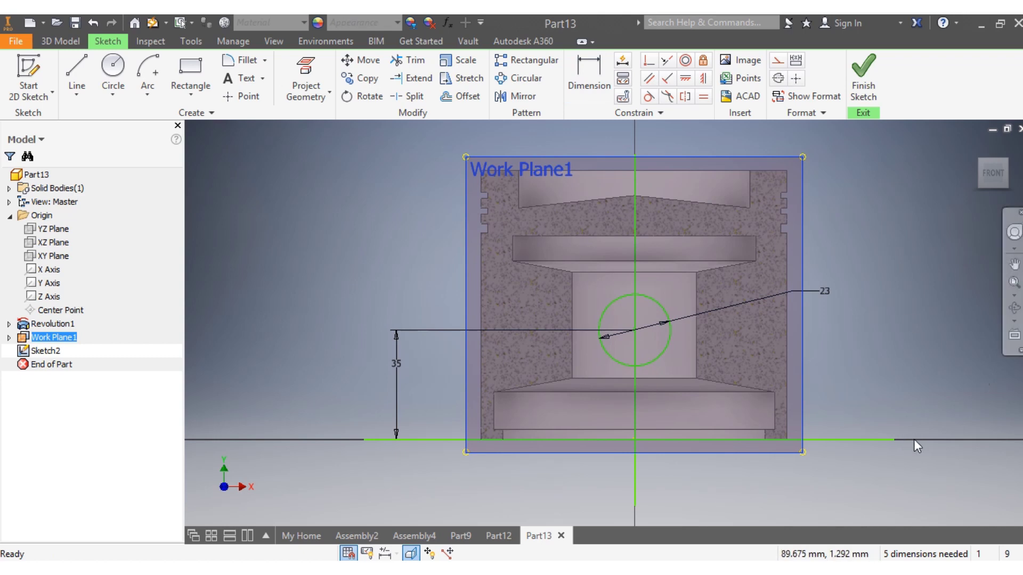
# Step: Delete the horizontal base line and the vertical centre line from the sketch
pyautogui.click(888, 441)
pyautogui.press('Delete')
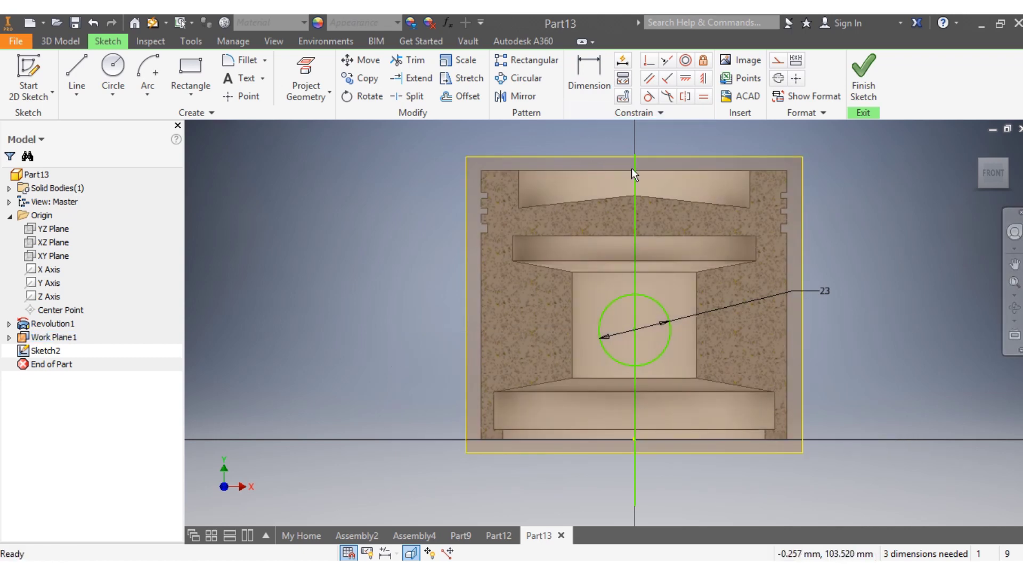
pyautogui.click(636, 160)
pyautogui.press('Delete')
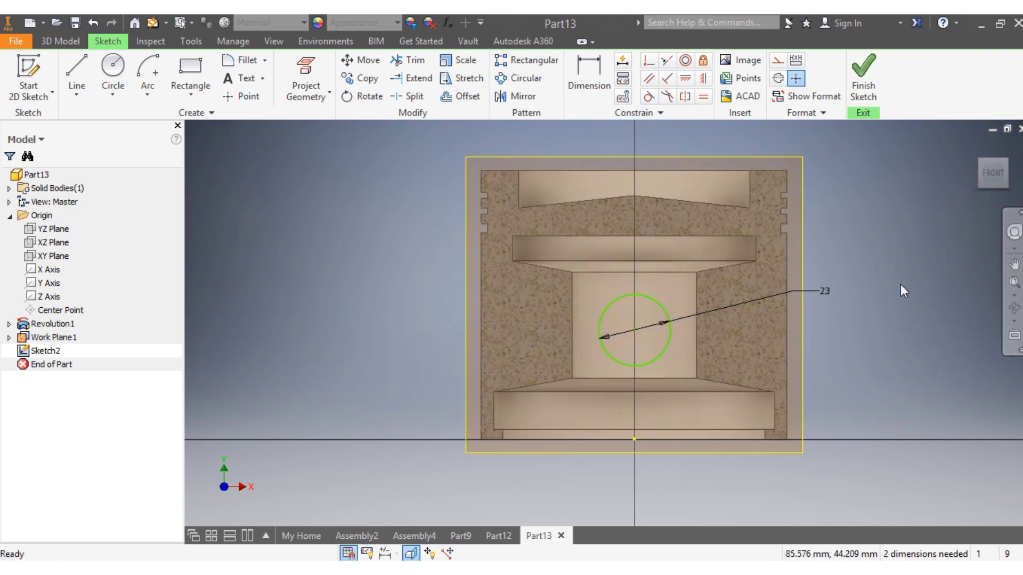
# Step: Finish the sketch and extrude the circle as a symmetric 120 mm cut through both piston walls for the pin hole
pyautogui.click(864, 80)
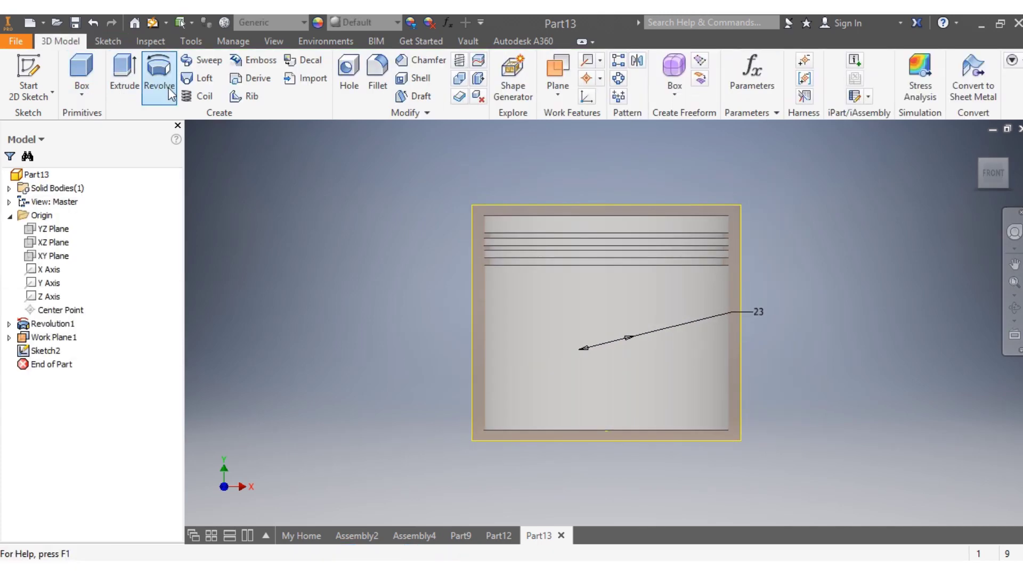
pyautogui.click(130, 82)
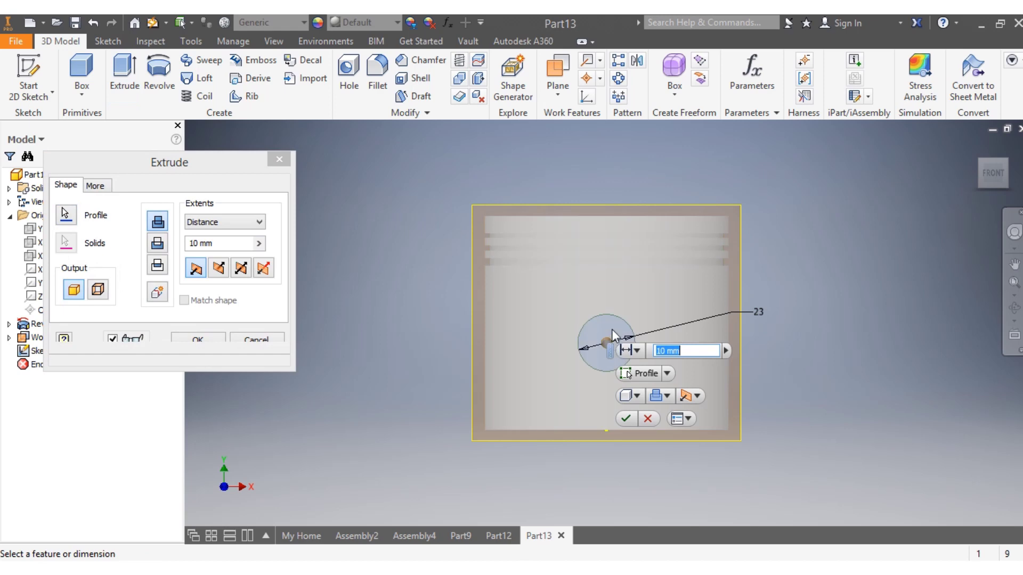
pyautogui.click(241, 268)
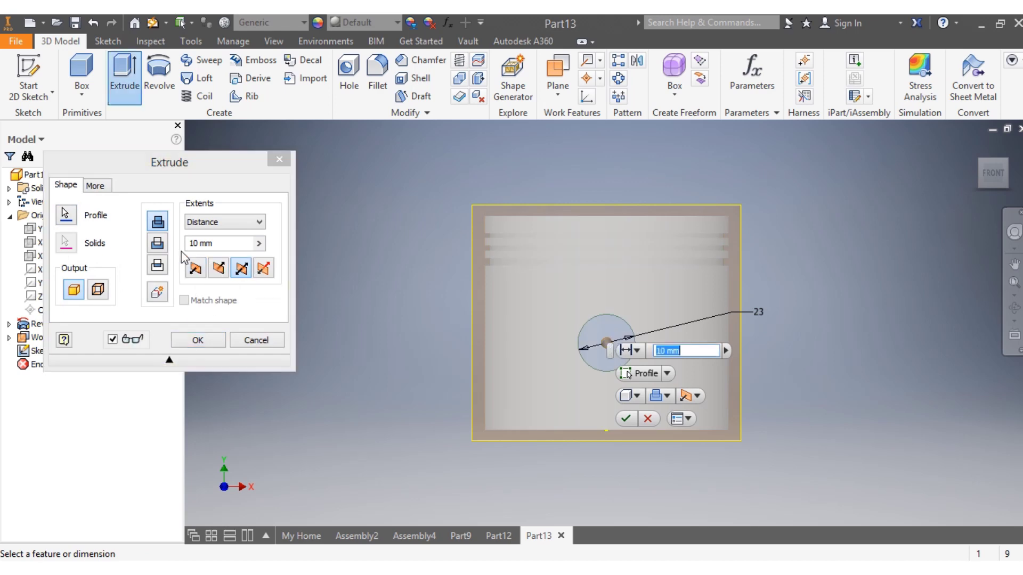
pyautogui.click(658, 350)
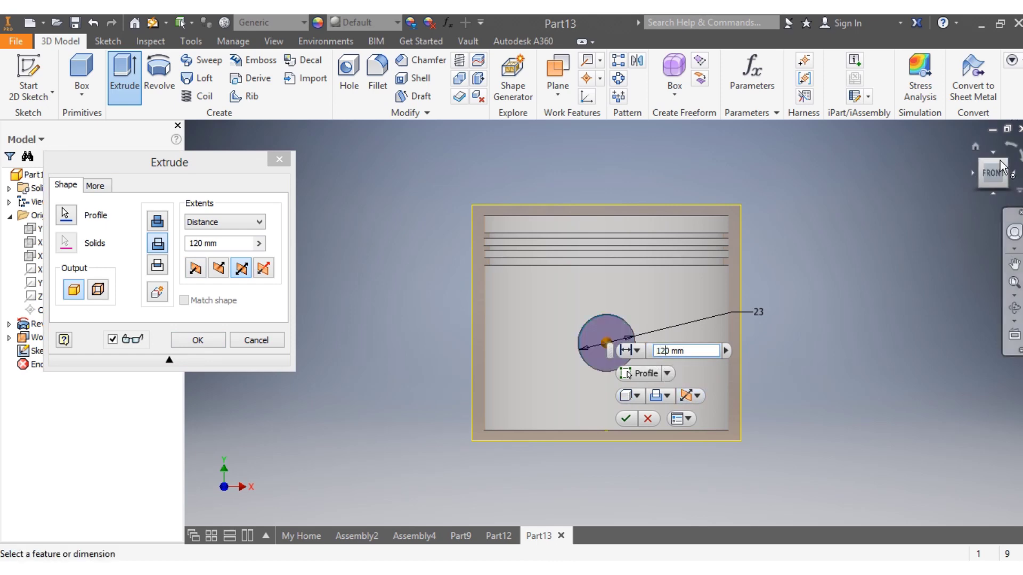
pyautogui.moveTo(995, 173)
pyautogui.mouseDown()
pyautogui.moveTo(961, 192)
pyautogui.moveTo(938, 232)
pyautogui.moveTo(661, 384)
pyautogui.mouseUp()
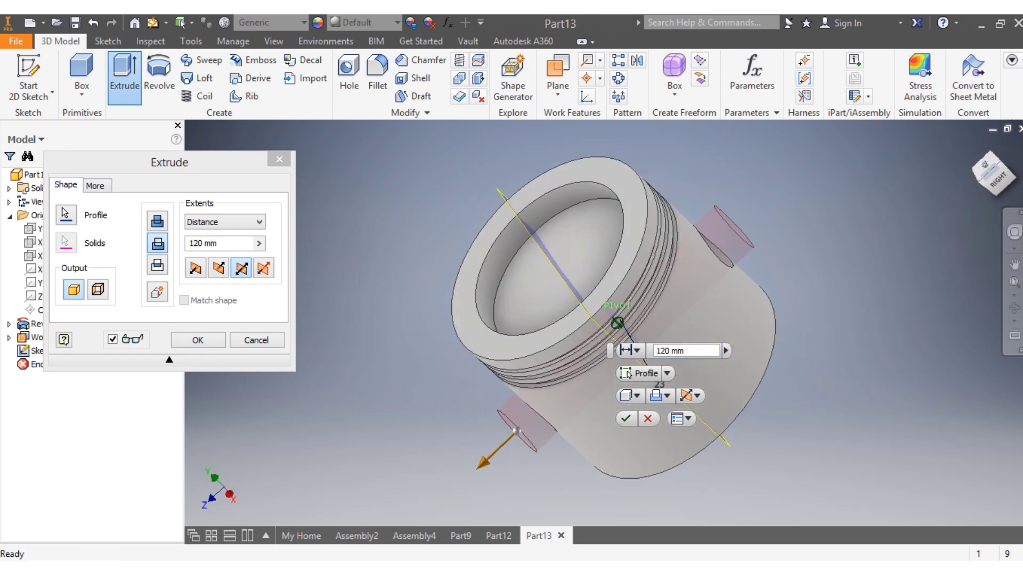
pyautogui.click(624, 419)
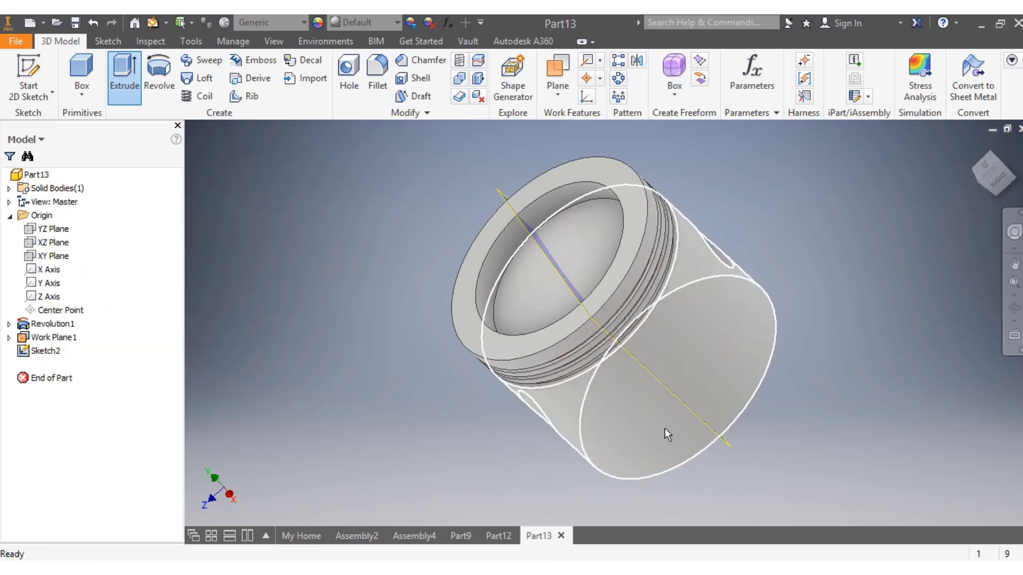
# Step: Examine the crown recesses of the finished piston in the Part9 document and return to Part13
pyautogui.click(460, 536)
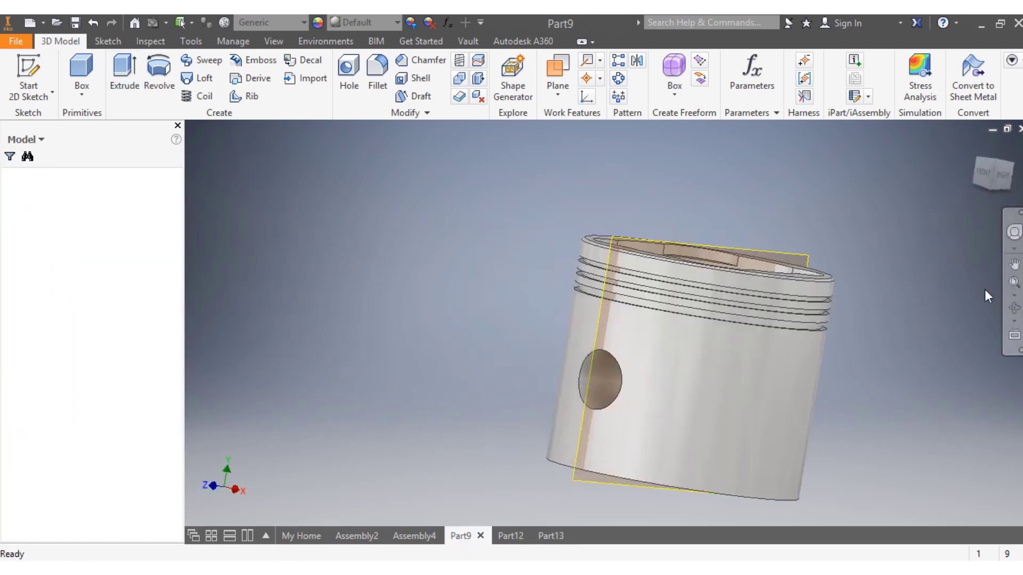
pyautogui.moveTo(992, 184); pyautogui.dragTo(1004, 256)
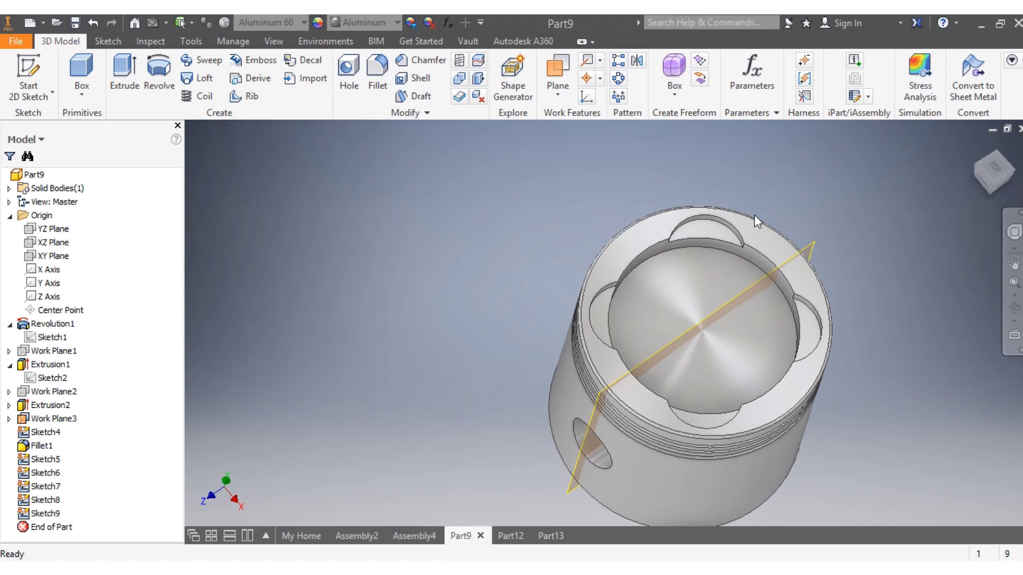
pyautogui.click(550, 536)
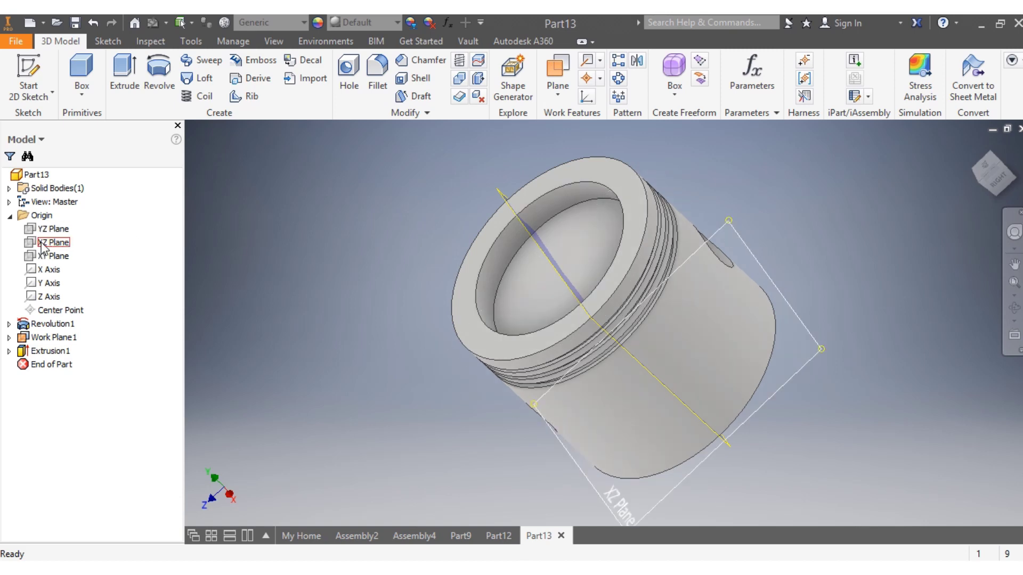
# Step: Create a work plane offset 86 mm from the XZ Plane towards the piston's crown
pyautogui.click(45, 244)
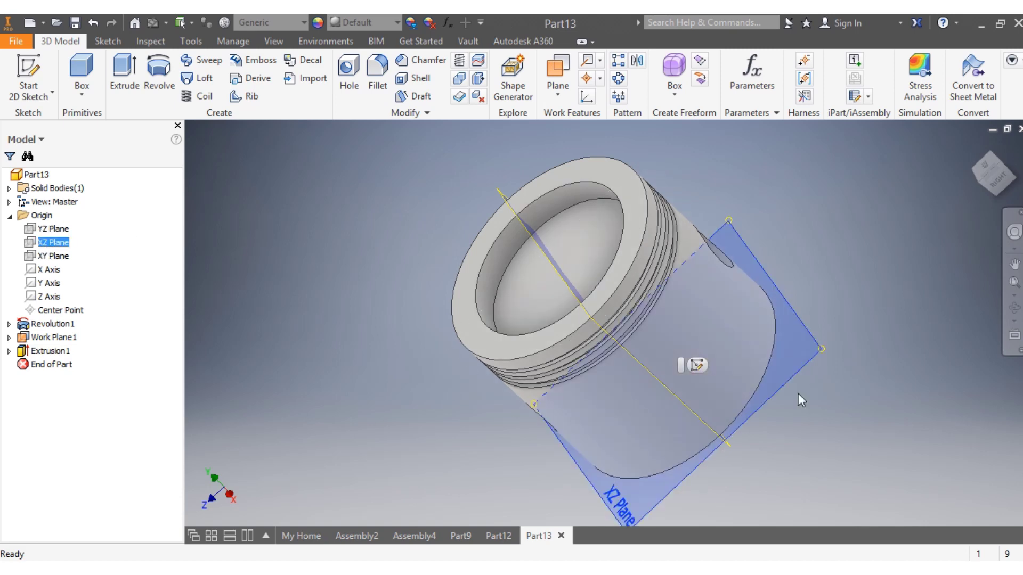
pyautogui.moveTo(987, 176)
pyautogui.mouseDown()
pyautogui.moveTo(992, 187)
pyautogui.moveTo(992, 177)
pyautogui.mouseUp()
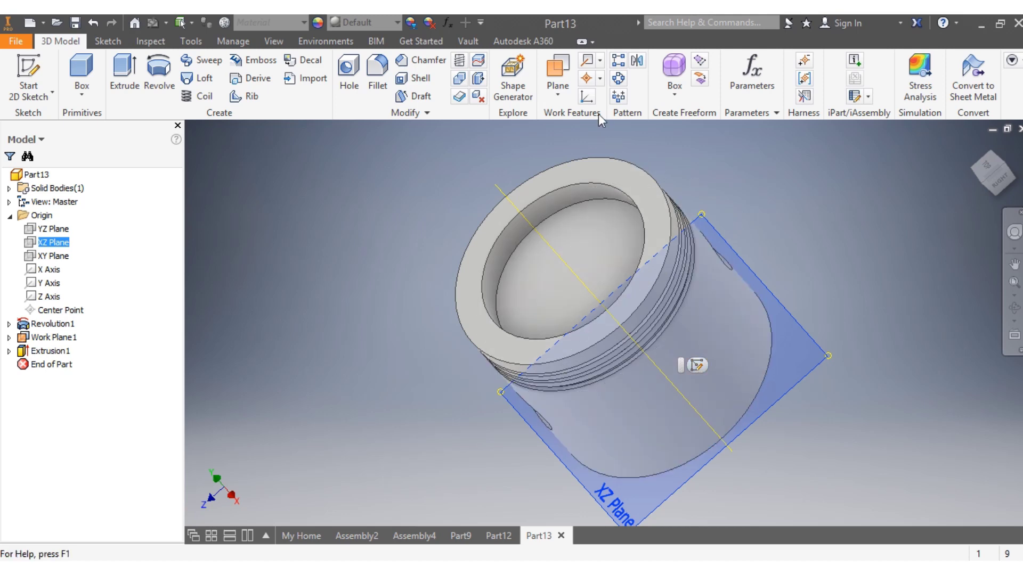
pyautogui.click(555, 91)
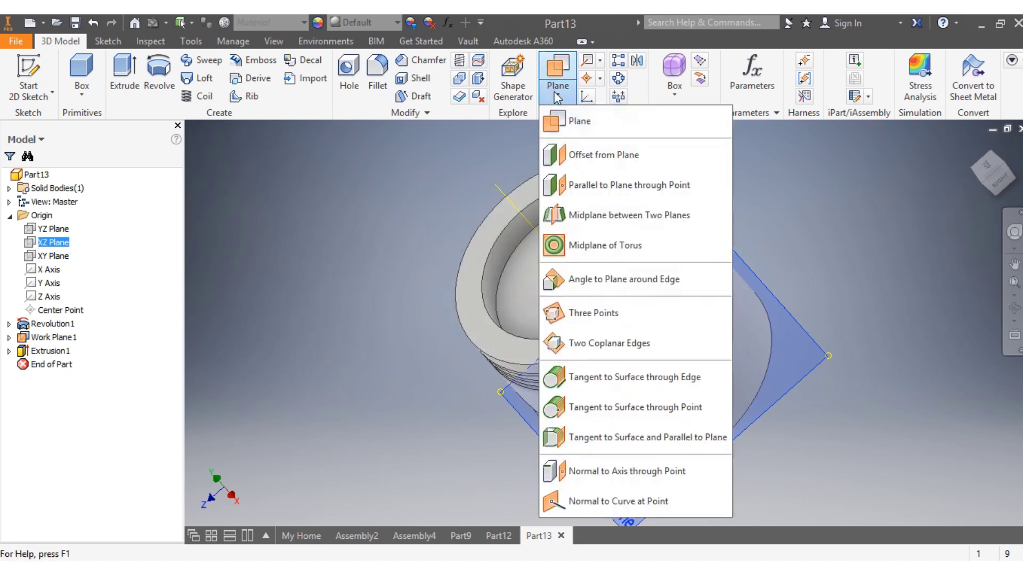
pyautogui.click(581, 121)
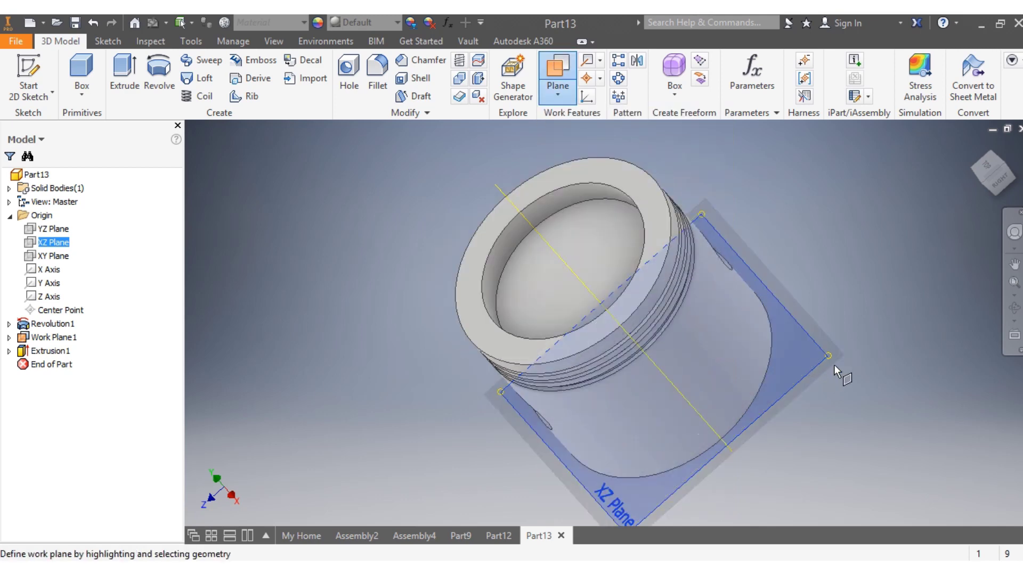
pyautogui.moveTo(801, 354); pyautogui.dragTo(698, 261)
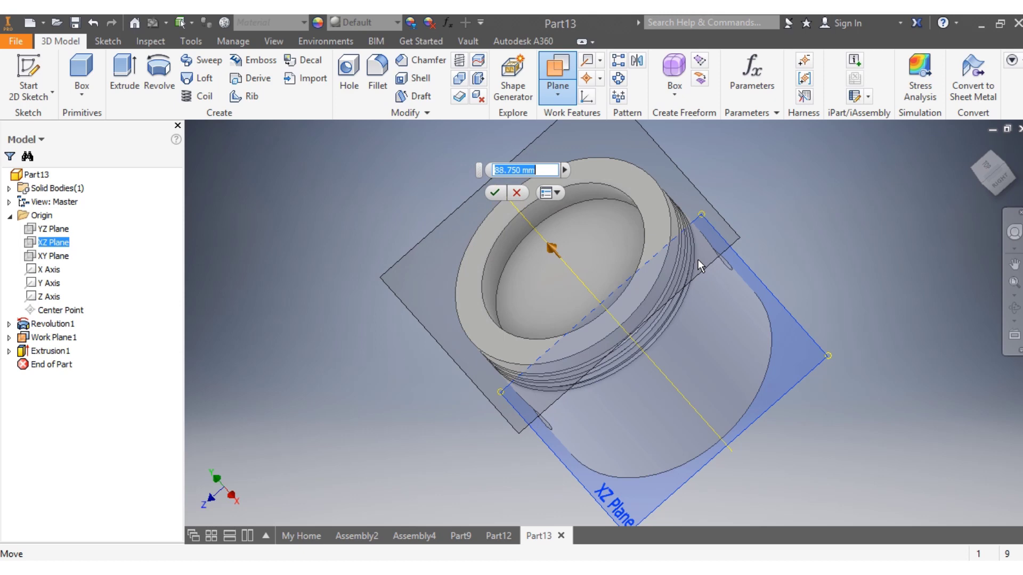
pyautogui.moveTo(698, 260); pyautogui.dragTo(698, 260)
pyautogui.doubleClick(510, 171)
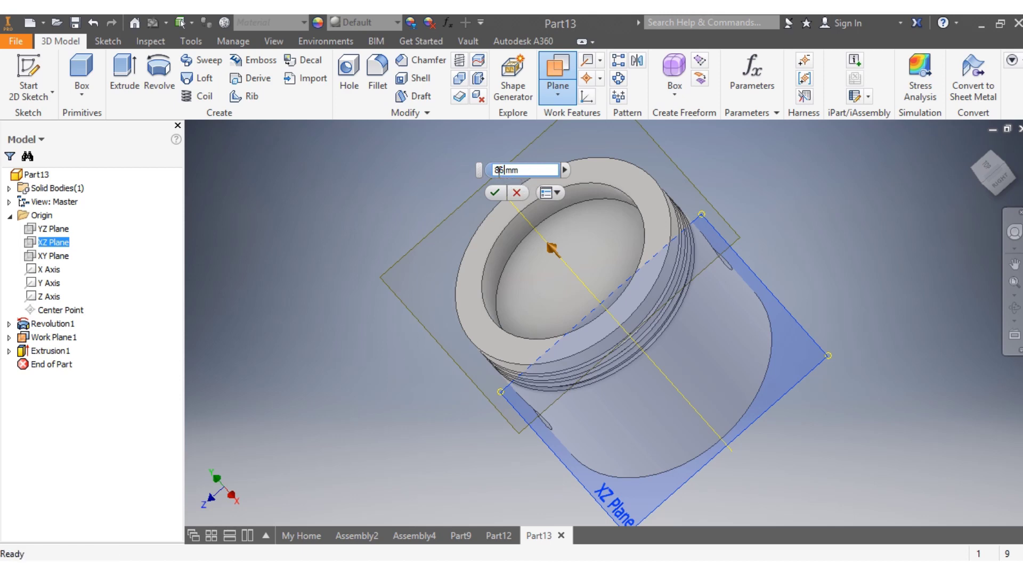
pyautogui.press('Return')
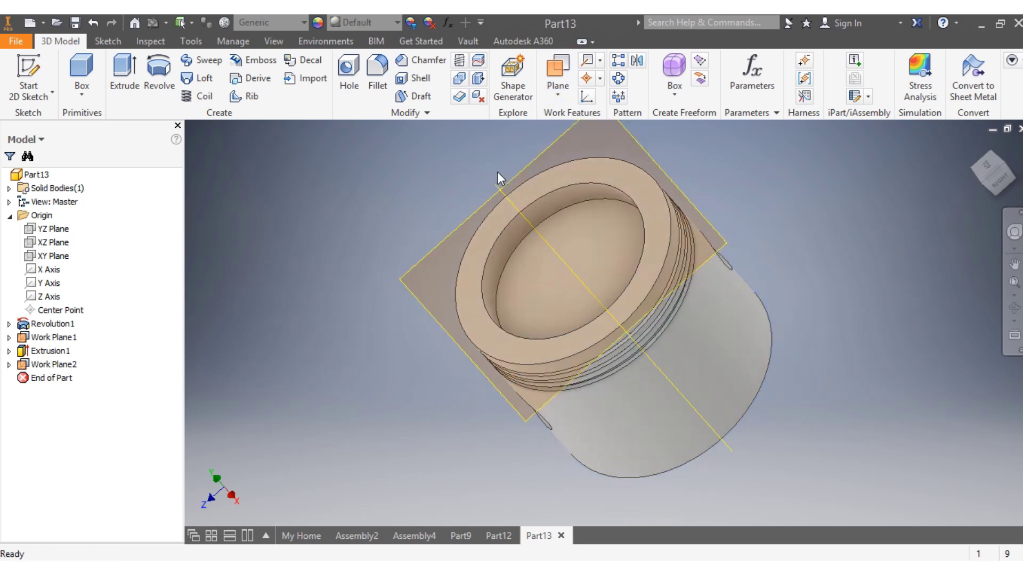
# Step: Start a new 2D sketch on the offset work plane at the piston's crown
pyautogui.click(722, 244)
pyautogui.rightClick(722, 244)
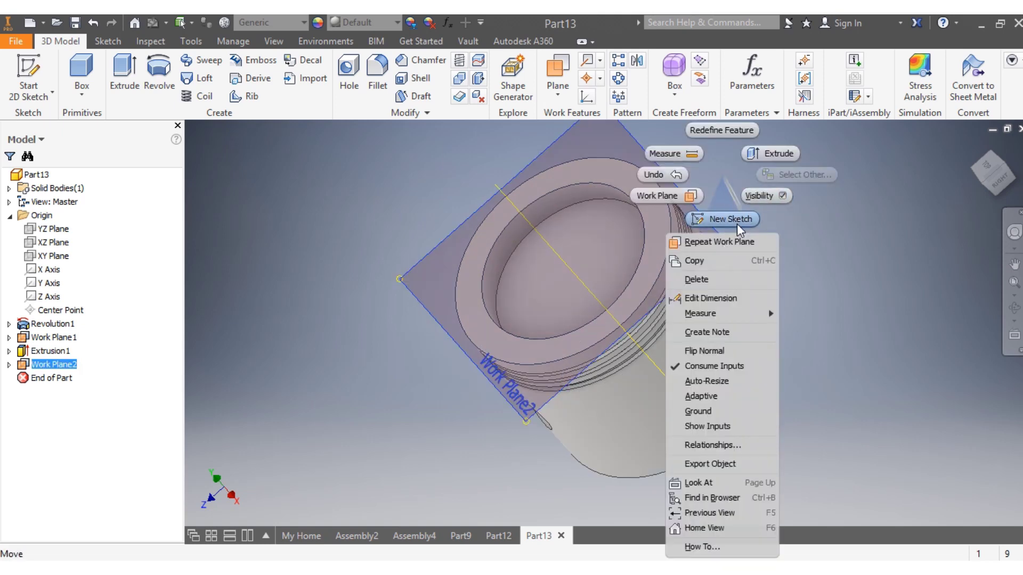
pyautogui.click(736, 221)
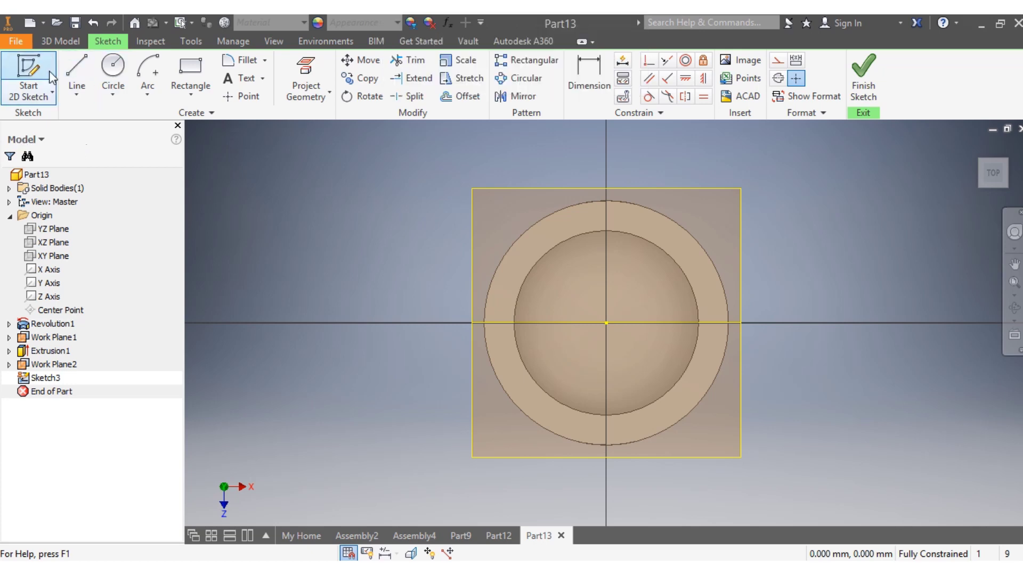
# Step: Sketch two crossing diagonal lines through the piston's centre, each extending just beyond opposite corners of the work plane
pyautogui.click(74, 65)
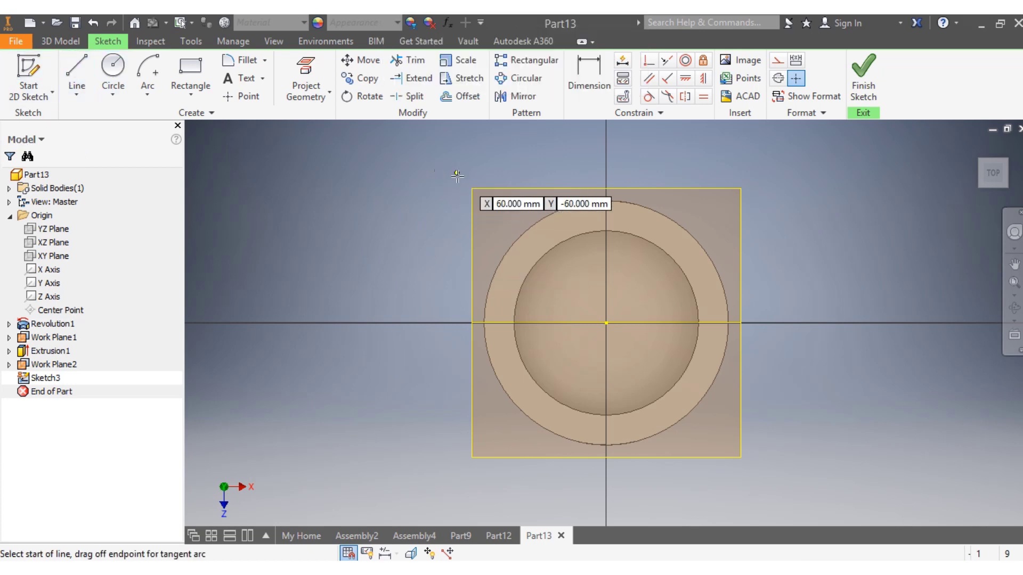
pyautogui.click(457, 176)
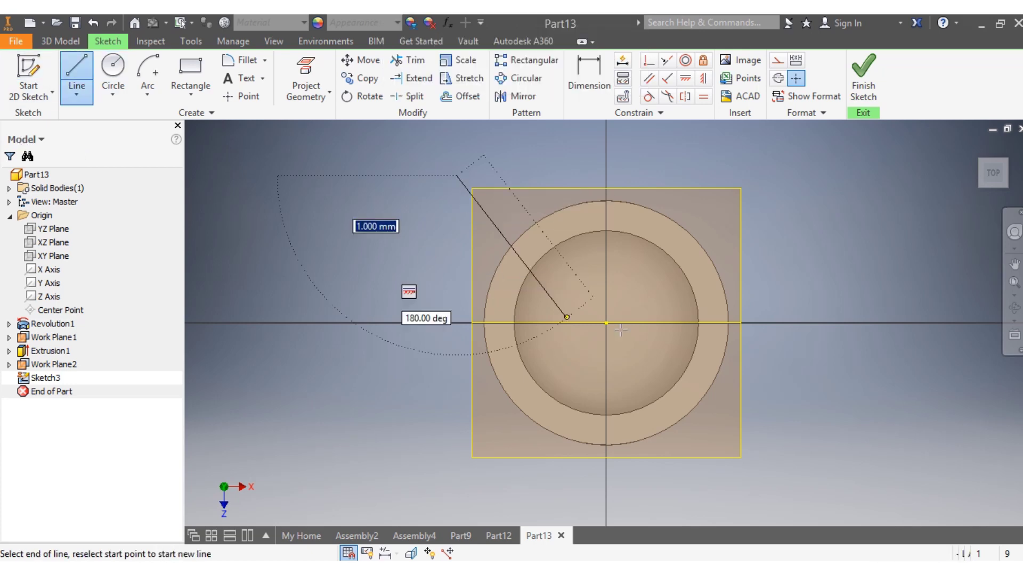
pyautogui.click(759, 475)
pyautogui.press('Escape')
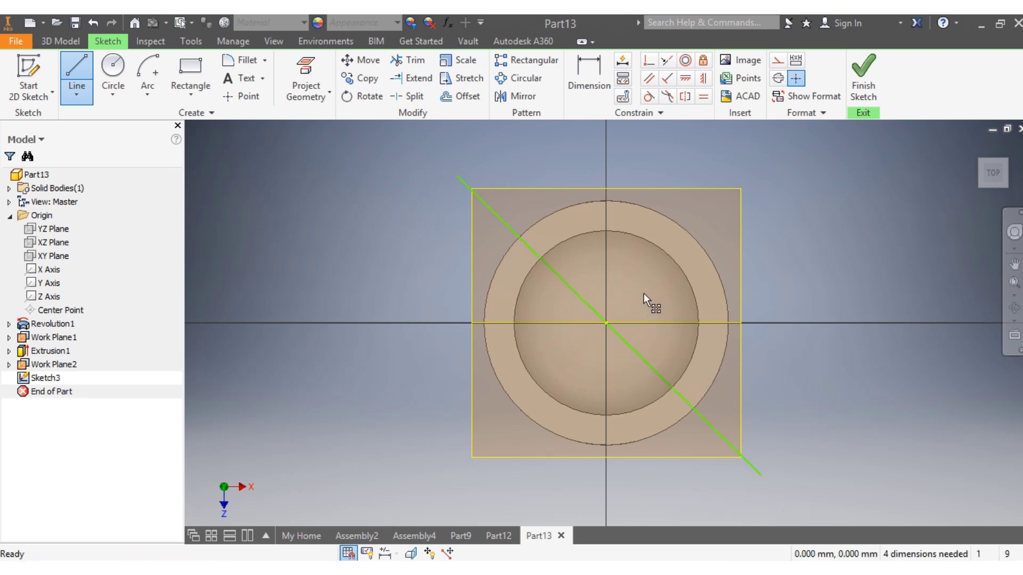
pyautogui.click(76, 72)
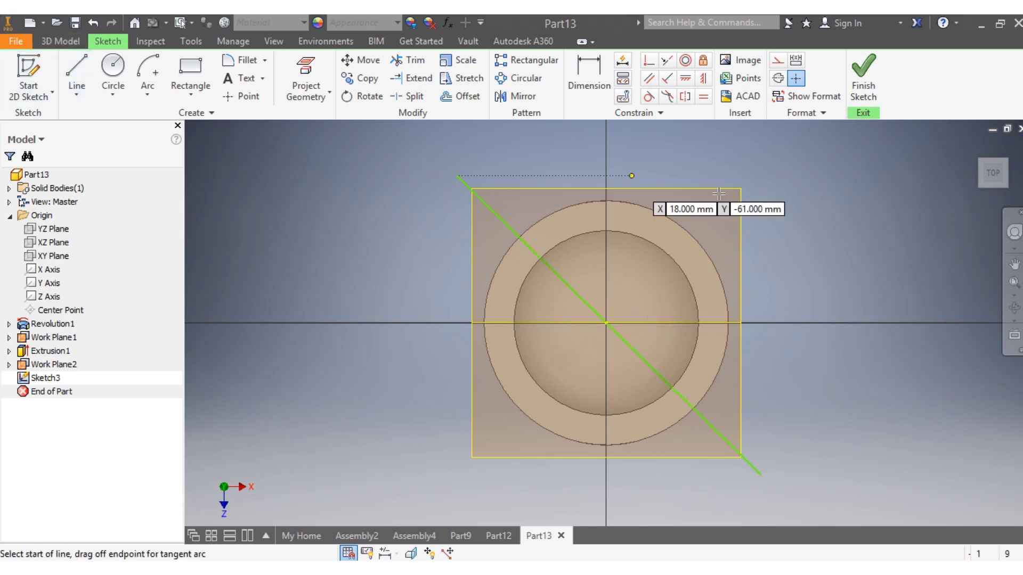
pyautogui.click(775, 159)
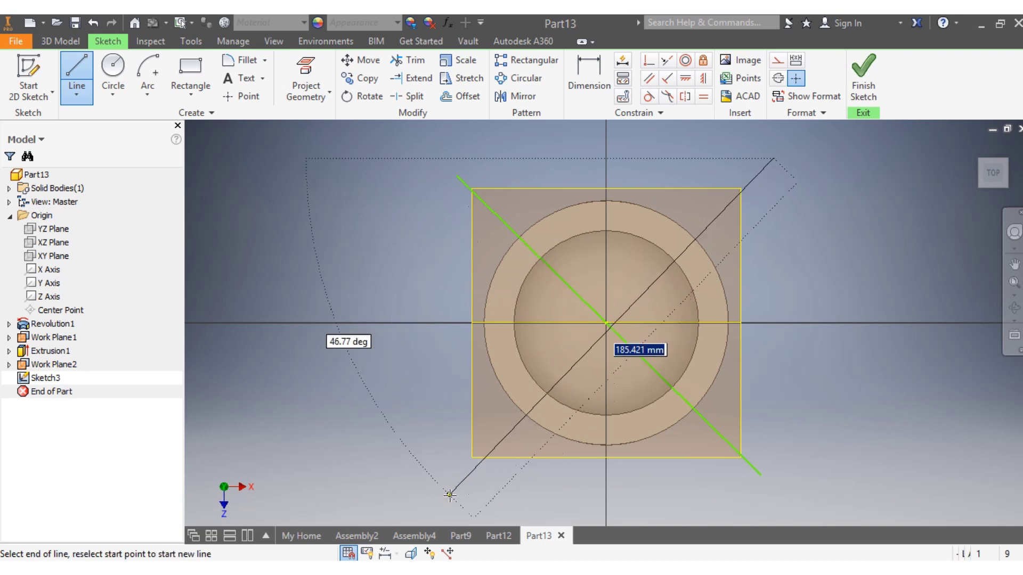
pyautogui.click(441, 492)
pyautogui.press('Escape')
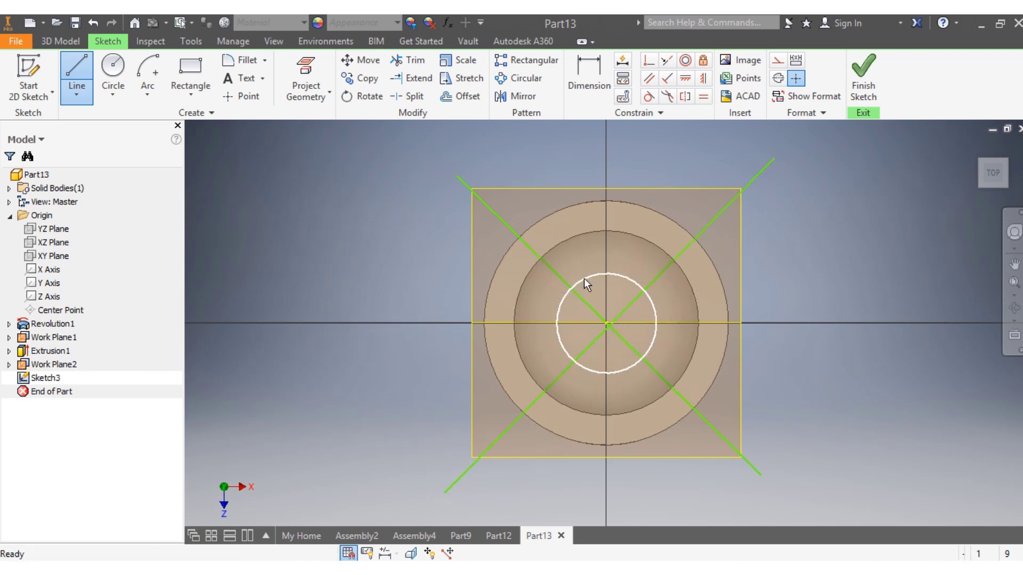
# Step: Constrain the two crossing diagonal lines perpendicular to each other
pyautogui.scroll(5, 585, 283)
pyautogui.moveTo(679, 422)
pyautogui.mouseDown()
pyautogui.moveTo(671, 420)
pyautogui.moveTo(670, 438)
pyautogui.mouseUp()
pyautogui.scroll(-3, 669, 438)
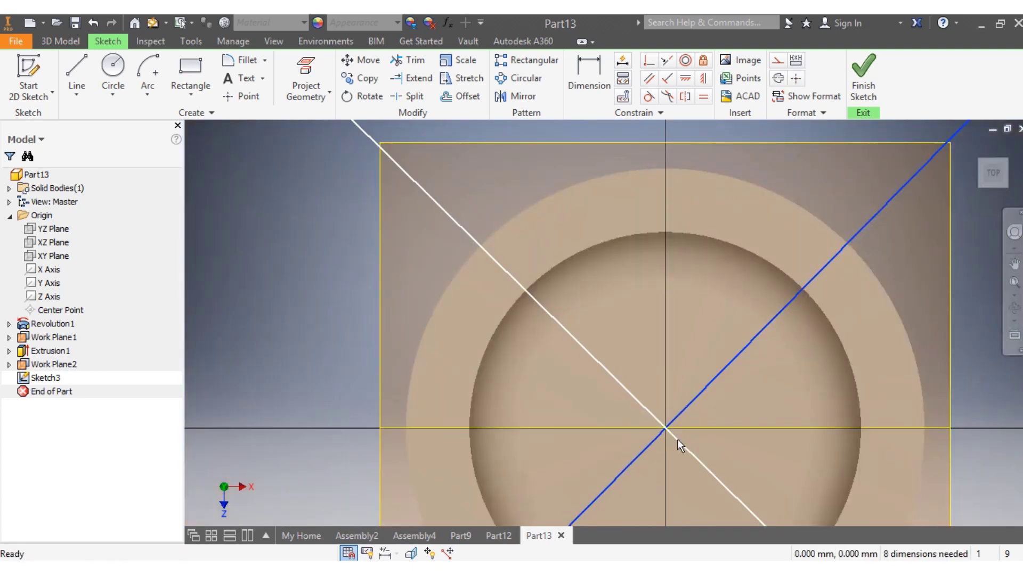
pyautogui.click(666, 81)
pyautogui.click(718, 375)
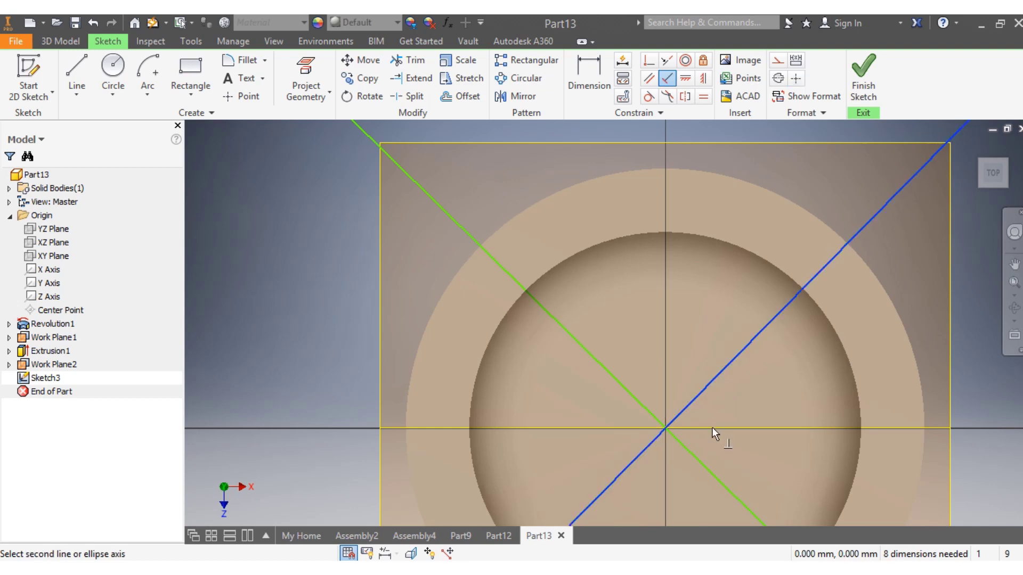
pyautogui.click(708, 468)
pyautogui.scroll(-5, 710, 466)
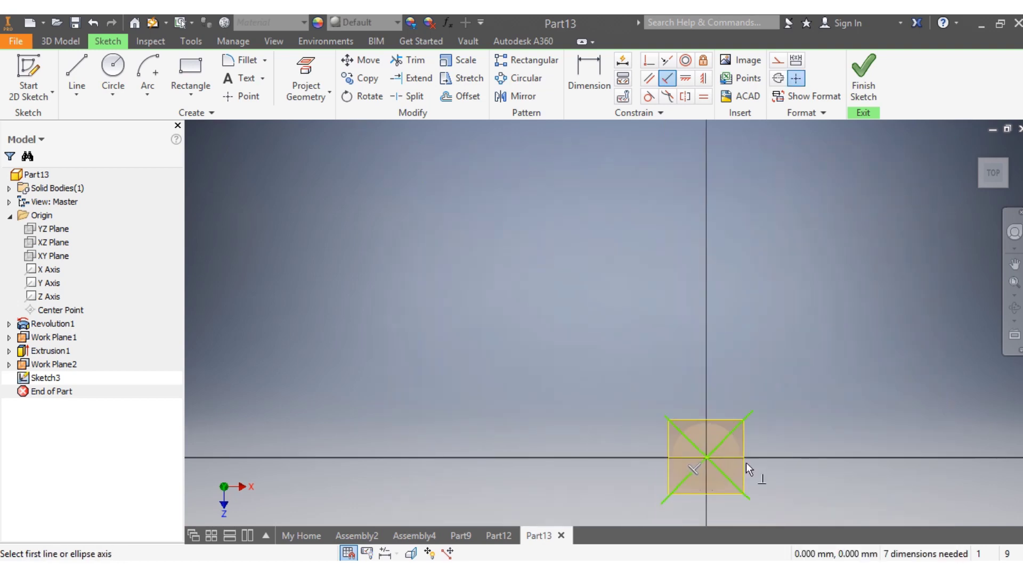
pyautogui.scroll(5, 761, 465)
pyautogui.scroll(-3, 685, 474)
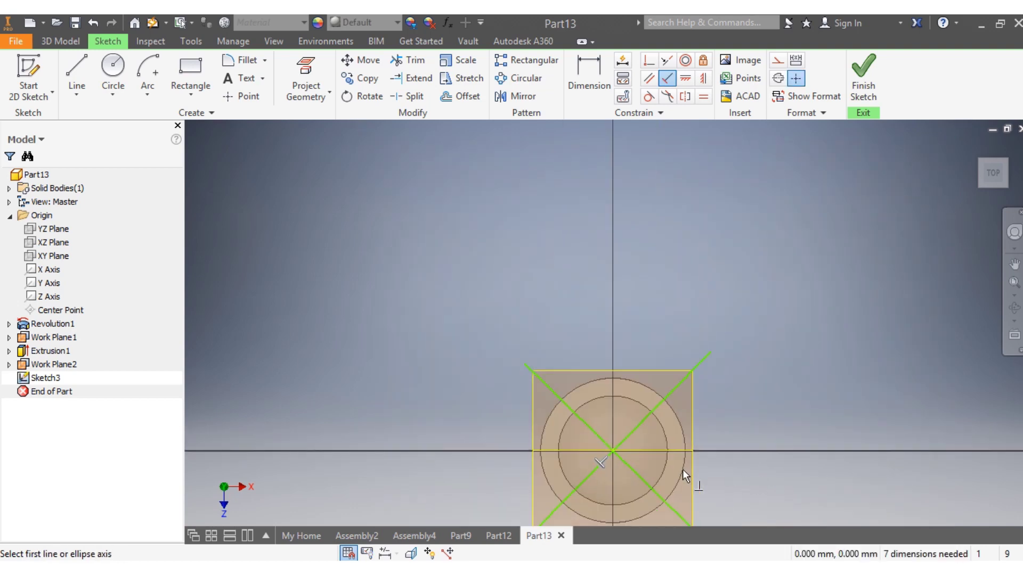
pyautogui.press('Escape')
# Step: Sketch a circle about 57 mm in diameter centred where the two diagonals cross
pyautogui.moveTo(984, 175)
pyautogui.mouseDown()
pyautogui.moveTo(982, 183)
pyautogui.moveTo(984, 175)
pyautogui.mouseUp()
pyautogui.scroll(4, 613, 470)
pyautogui.scroll(-5, 616, 491)
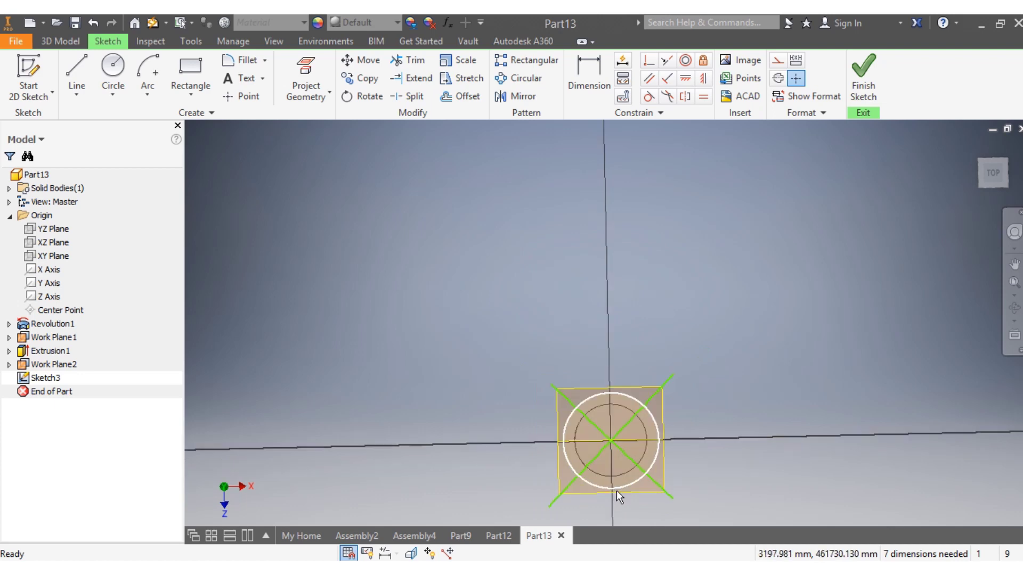
pyautogui.scroll(-3, 579, 399)
pyautogui.scroll(3, 584, 405)
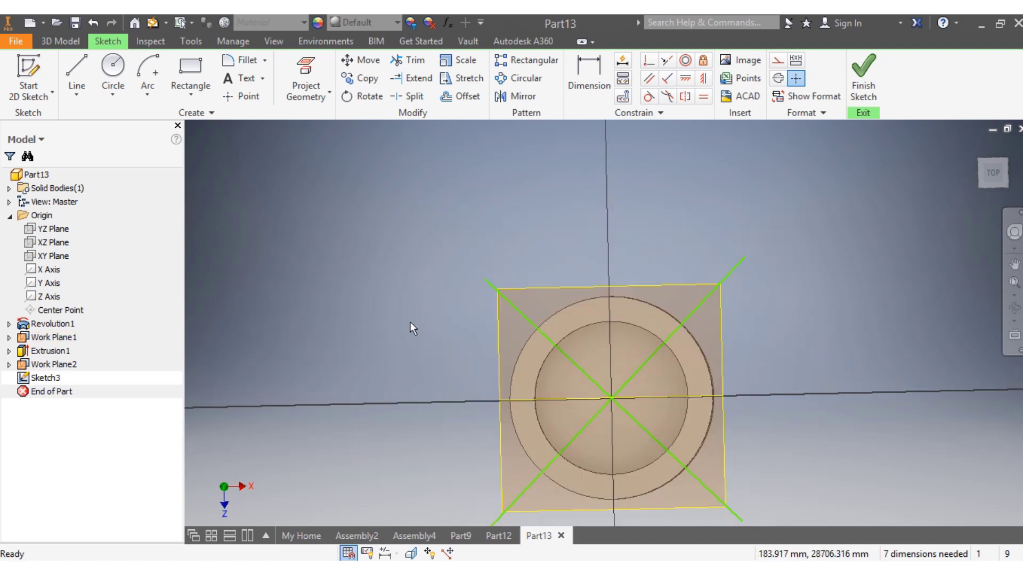
pyautogui.click(103, 69)
pyautogui.scroll(-3, 566, 395)
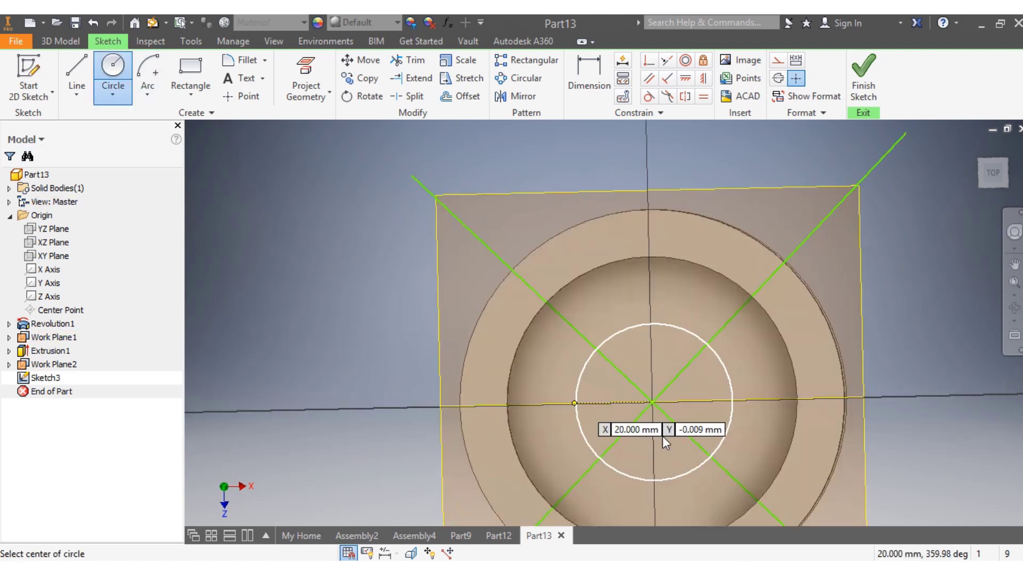
pyautogui.click(653, 402)
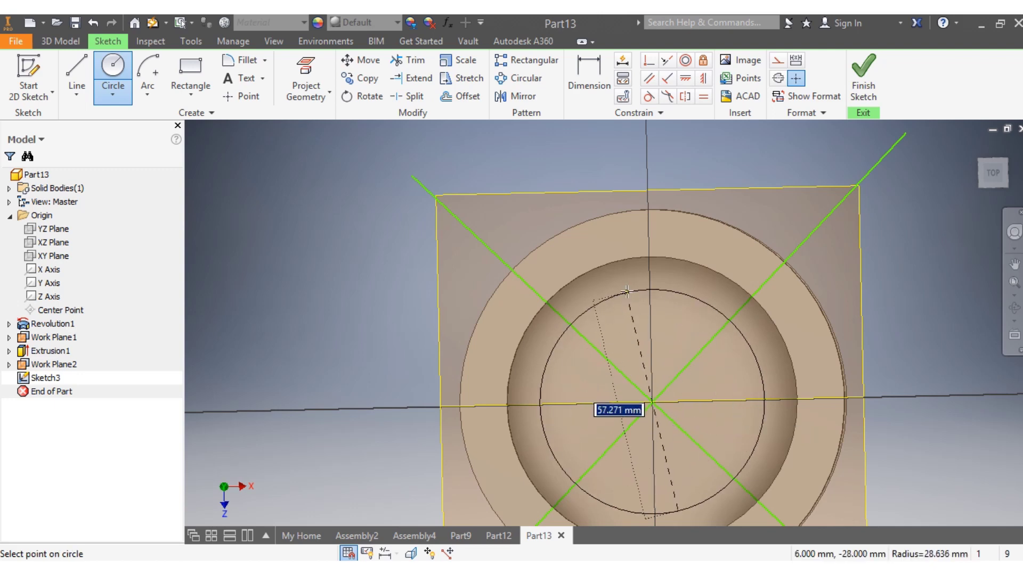
pyautogui.click(627, 293)
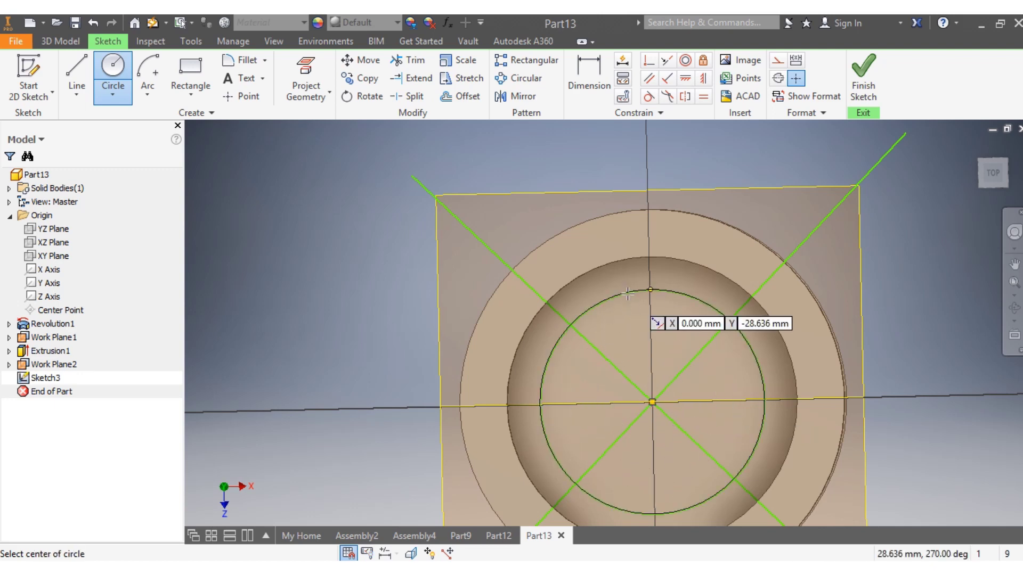
# Step: Dimension the central circle's diameter to 60 mm
pyautogui.click(589, 77)
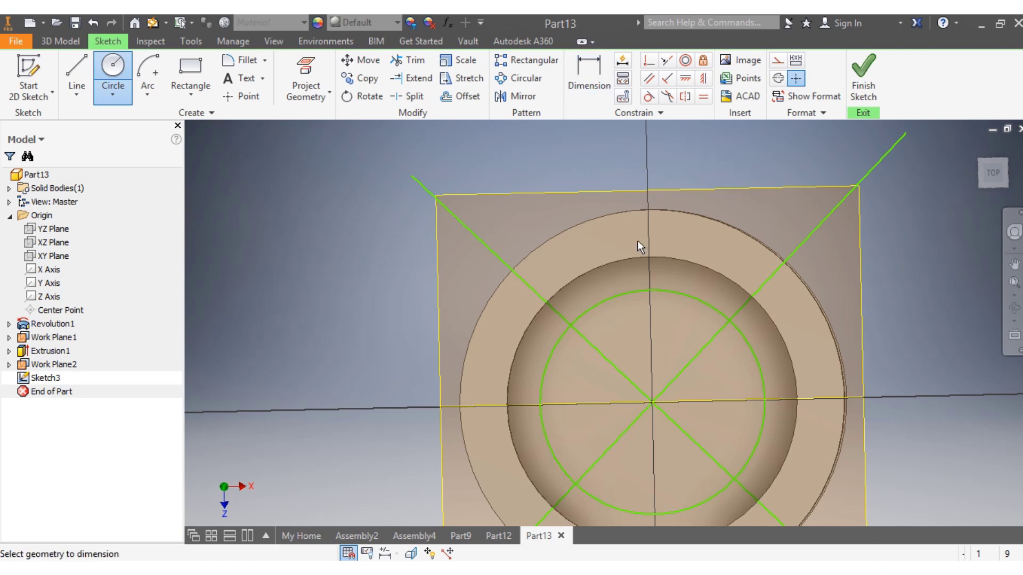
pyautogui.click(676, 294)
pyautogui.click(913, 274)
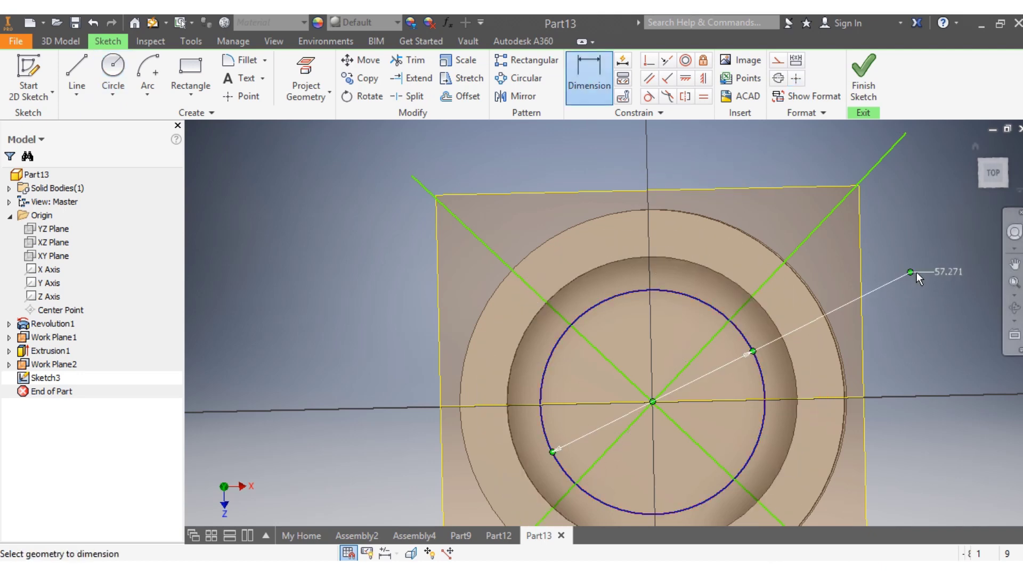
pyautogui.write('60')
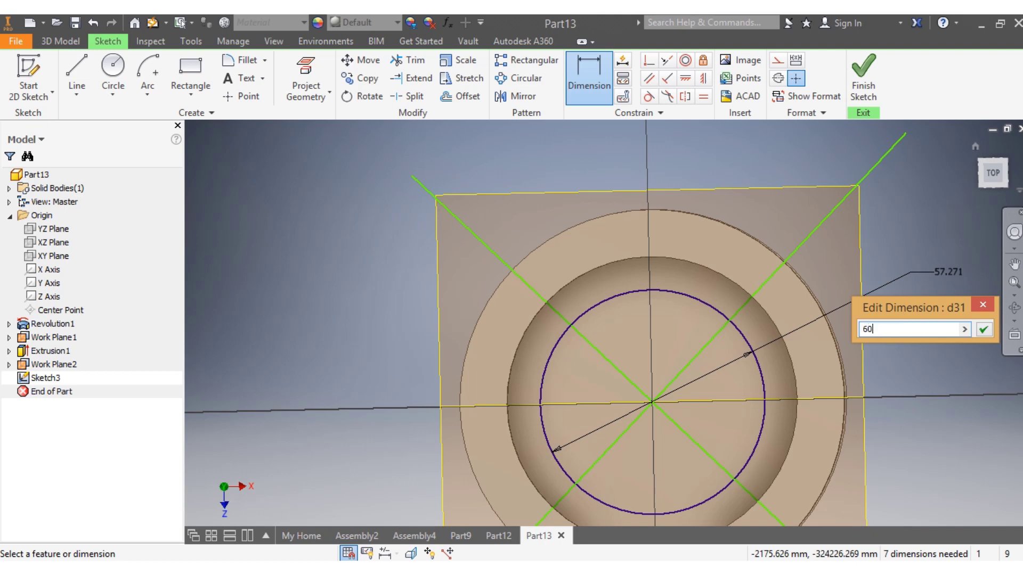
pyautogui.press('Return')
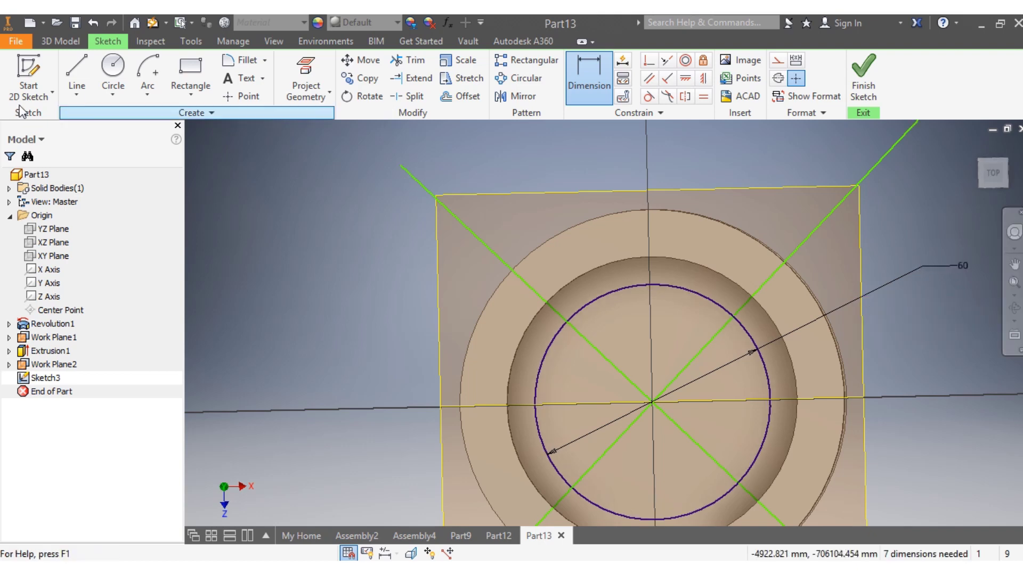
# Step: Sketch circles about 21 mm and 22 mm in diameter at the two upper intersections of the diagonals with the 60 mm circle
pyautogui.click(112, 67)
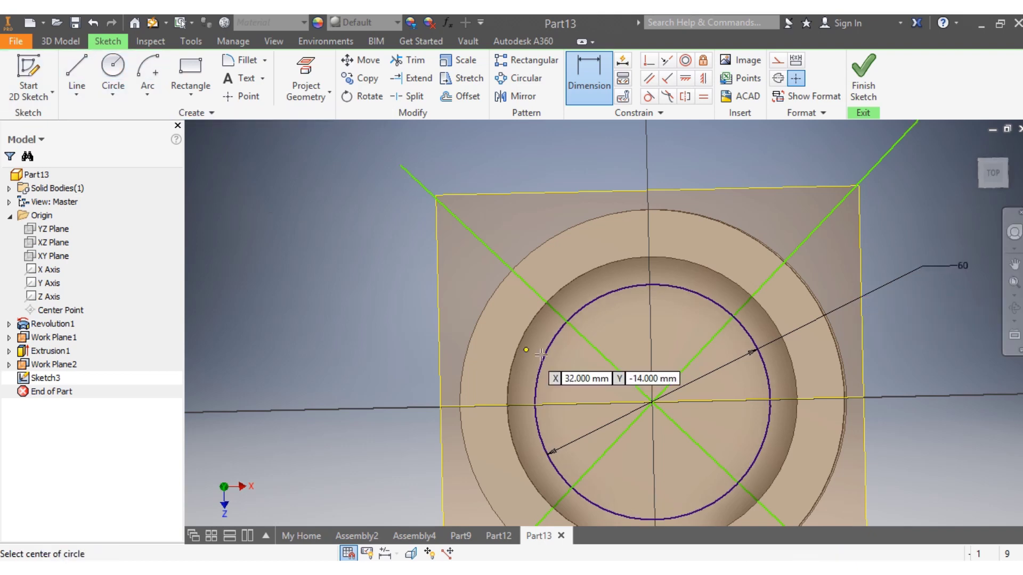
pyautogui.click(566, 321)
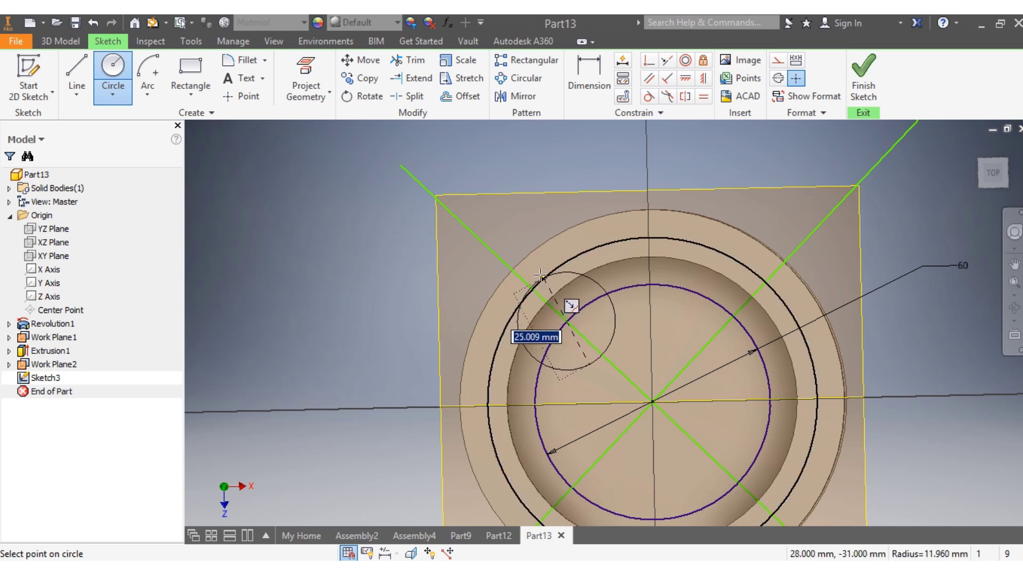
pyautogui.click(591, 290)
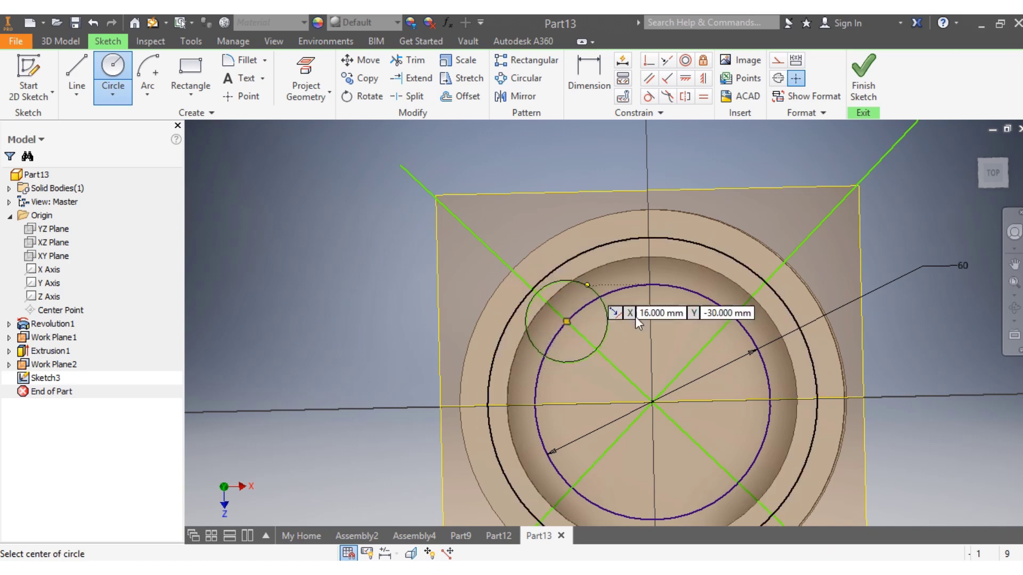
pyautogui.click(733, 316)
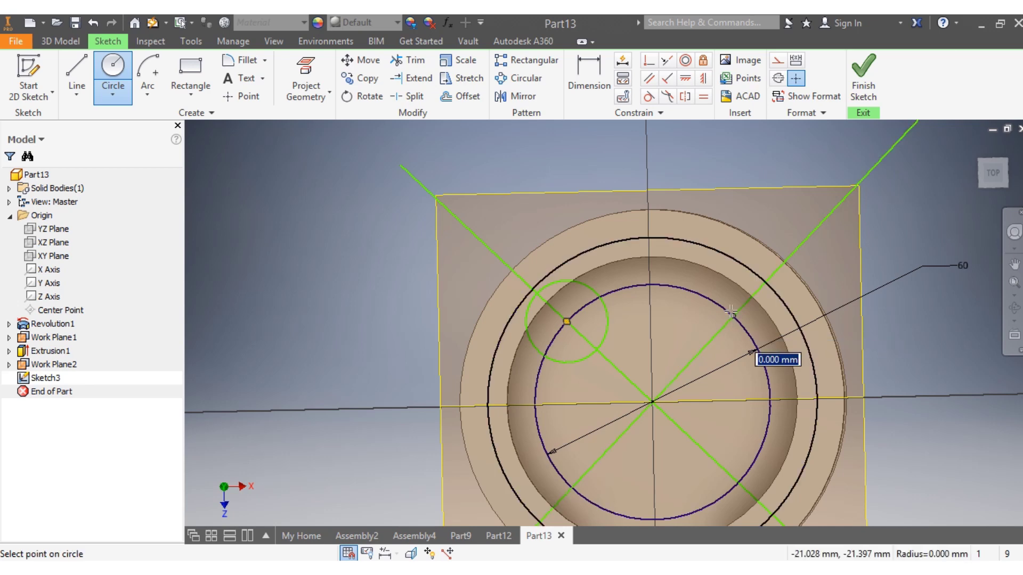
pyautogui.click(704, 283)
# Step: Sketch two more circles centred on the lower intersections of the diagonals with the 60 mm circle, the lower-left one about 26 mm in diameter
pyautogui.scroll(-2, 751, 395)
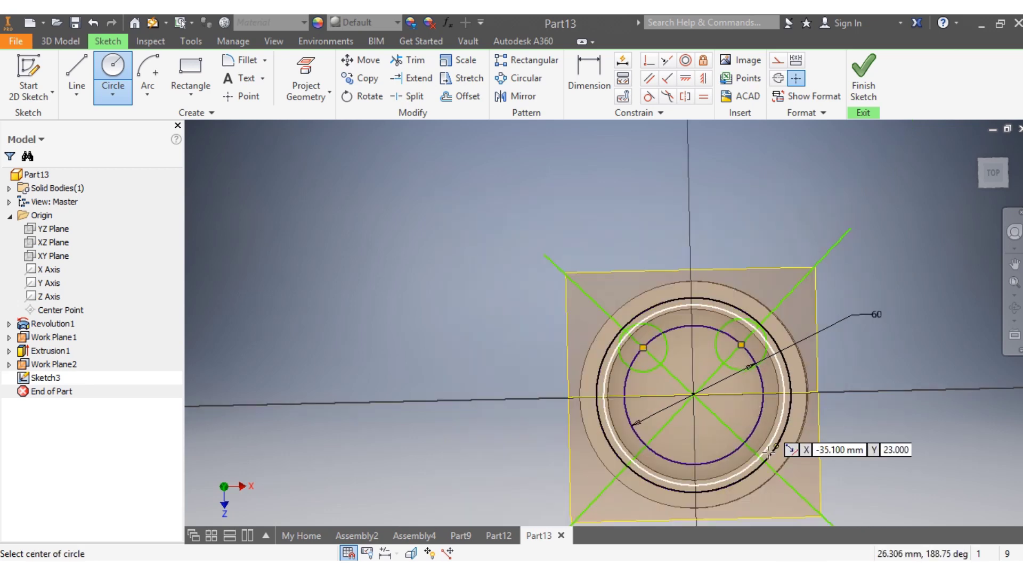
pyautogui.scroll(4, 751, 458)
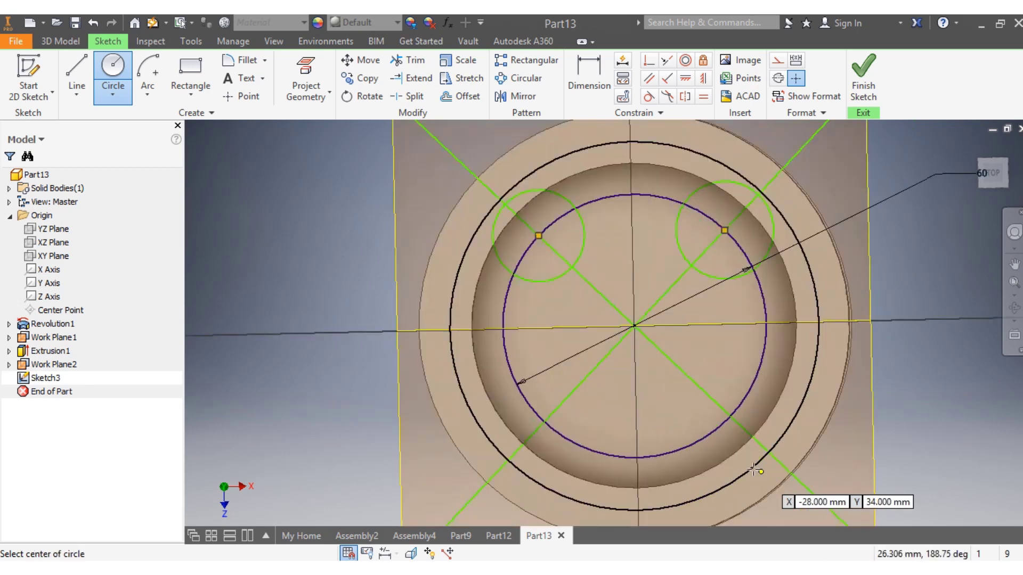
pyautogui.click(730, 416)
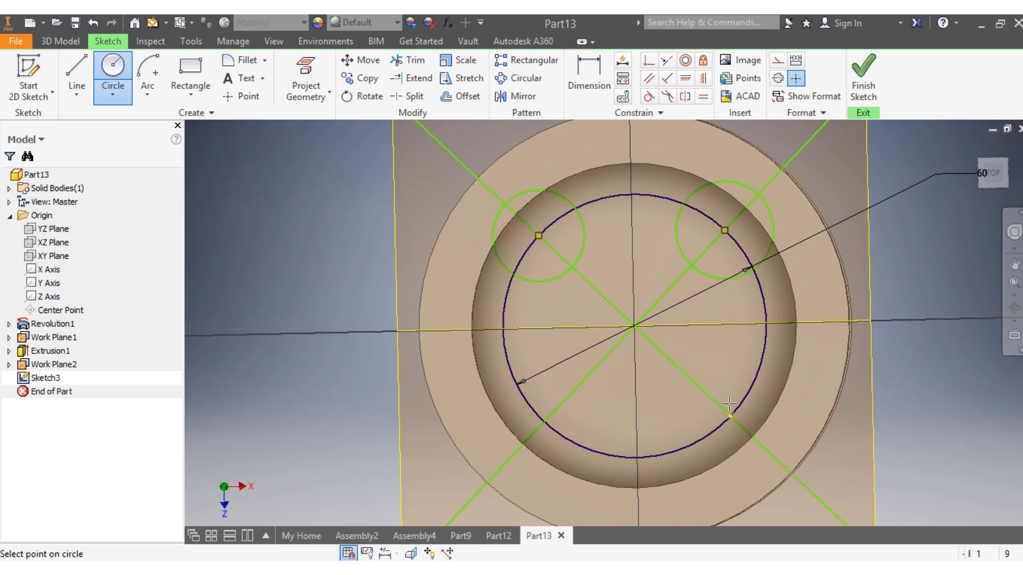
pyautogui.click(729, 372)
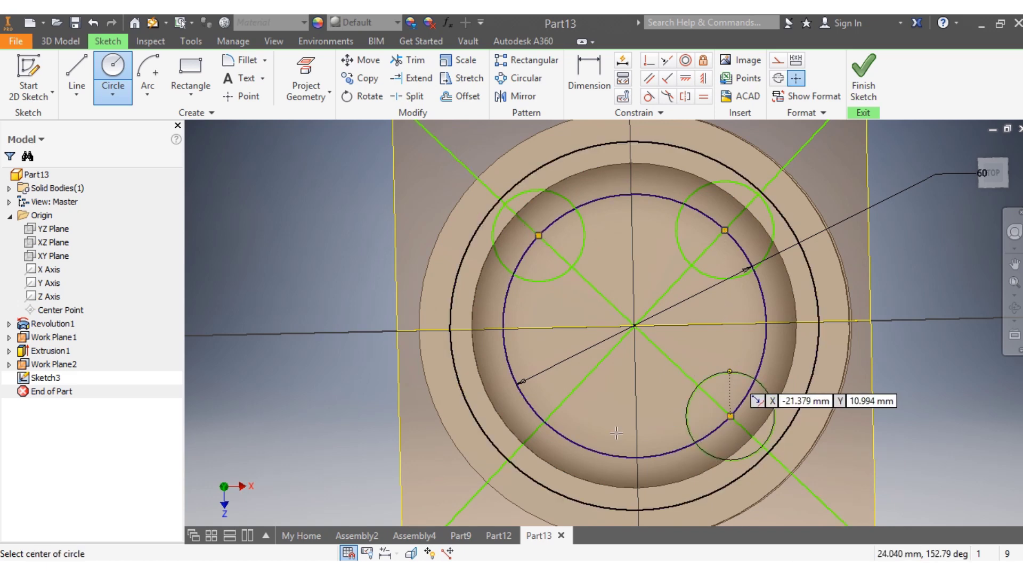
pyautogui.click(544, 424)
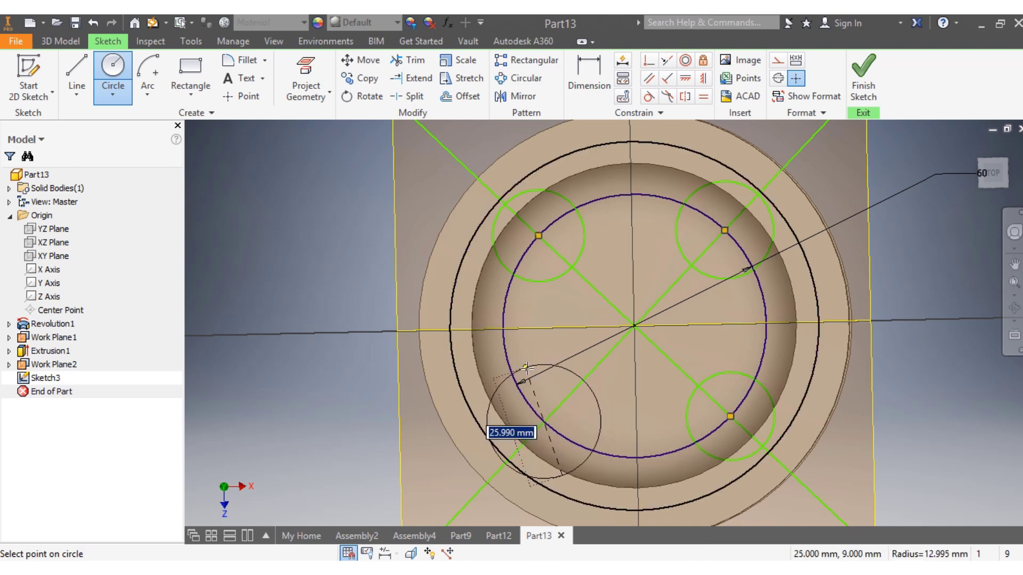
pyautogui.click(527, 367)
# Step: Dimension the diameters of the upper-left and upper-right small circles to 30 mm each
pyautogui.press('d')
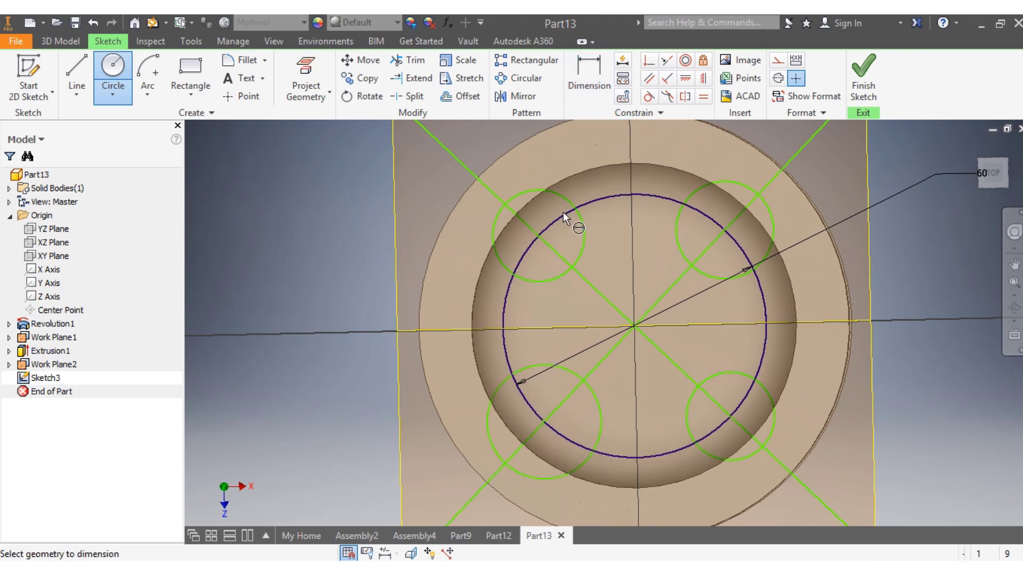
pyautogui.click(583, 235)
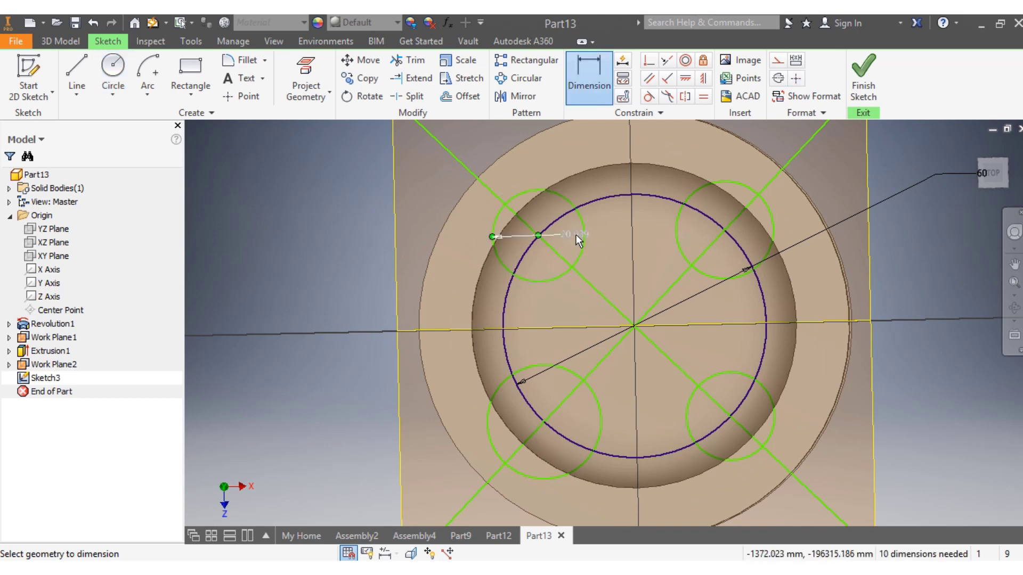
pyautogui.click(574, 235)
pyautogui.write('30')
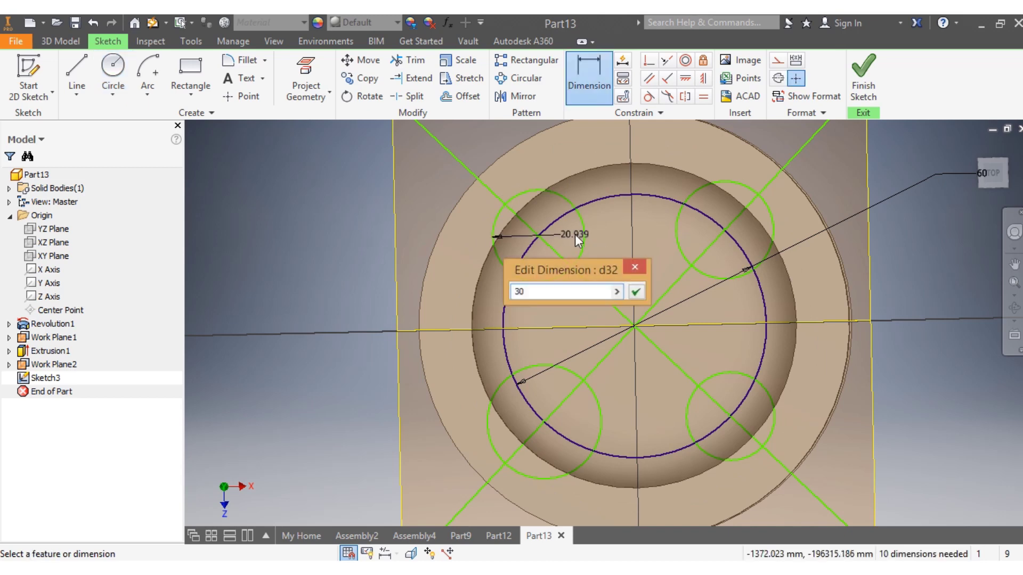
pyautogui.press('Return')
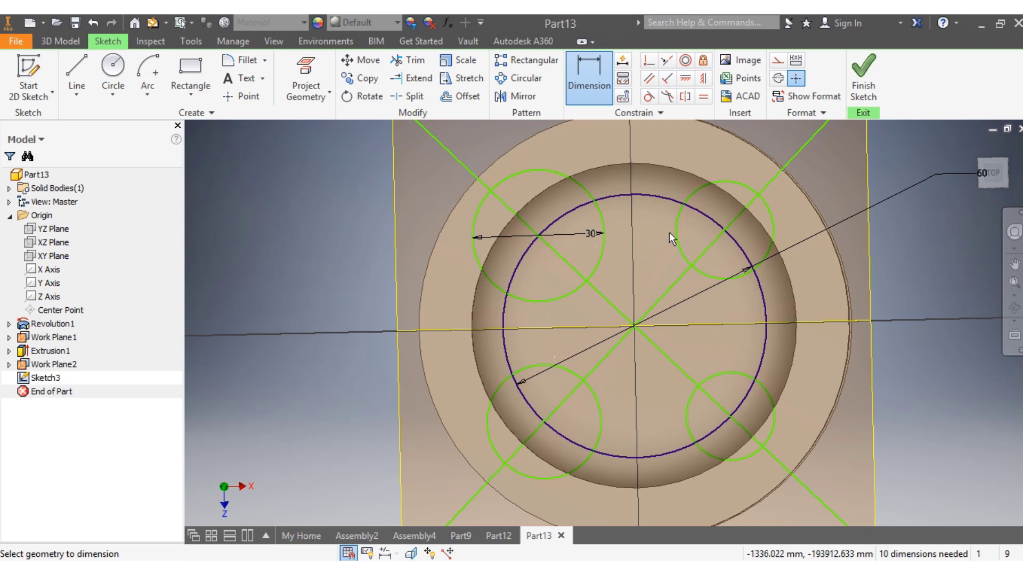
pyautogui.click(677, 233)
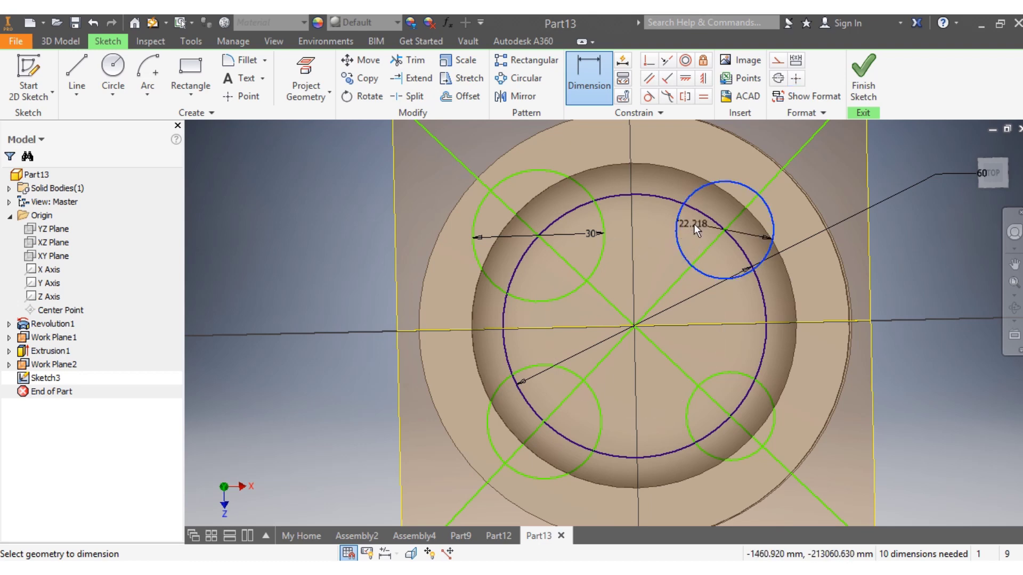
pyautogui.click(693, 223)
pyautogui.write('30')
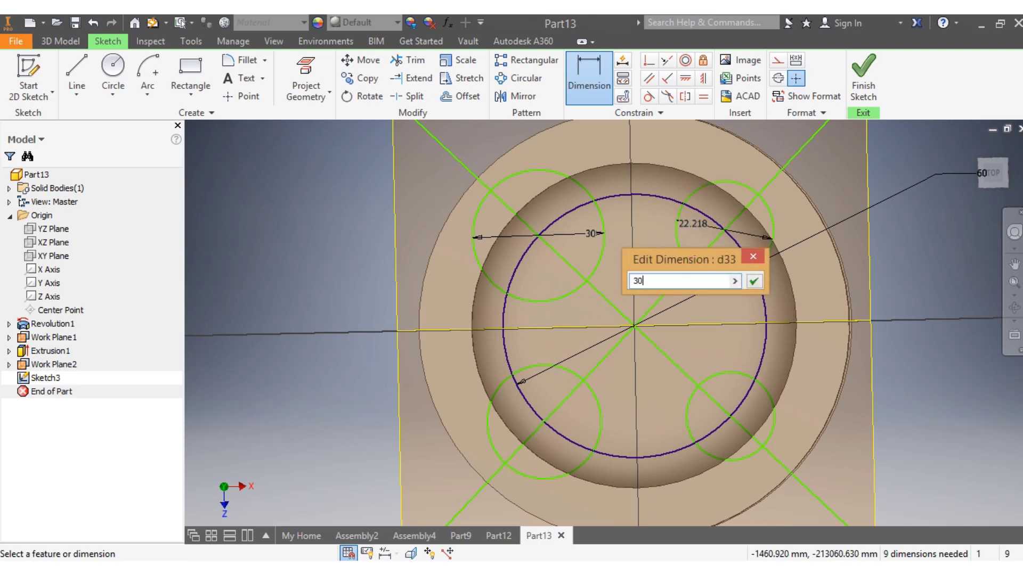
pyautogui.press('Return')
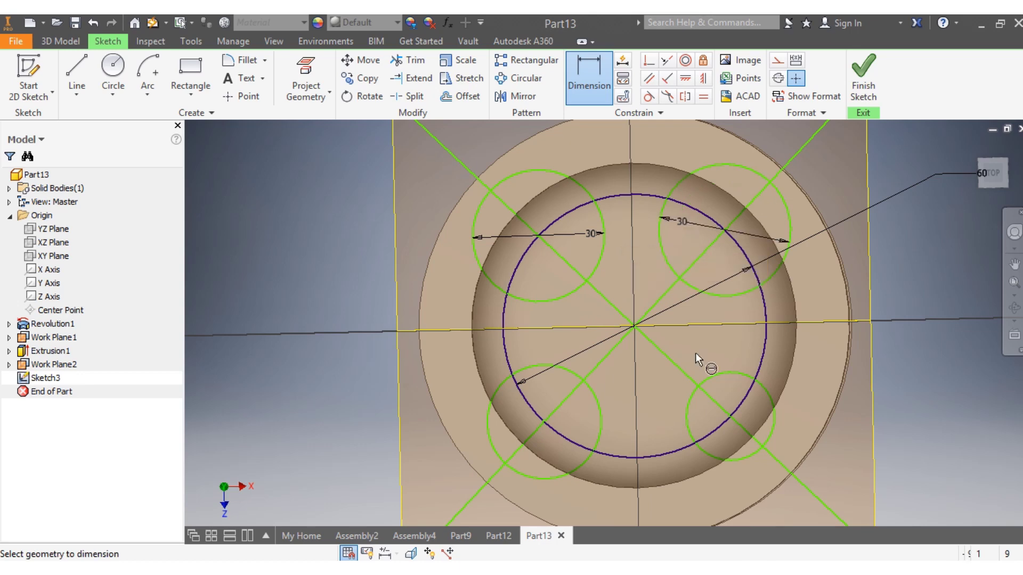
# Step: Dimension the diameters of the lower-right and lower-left small circles to 30 mm each
pyautogui.click(730, 372)
pyautogui.click(881, 370)
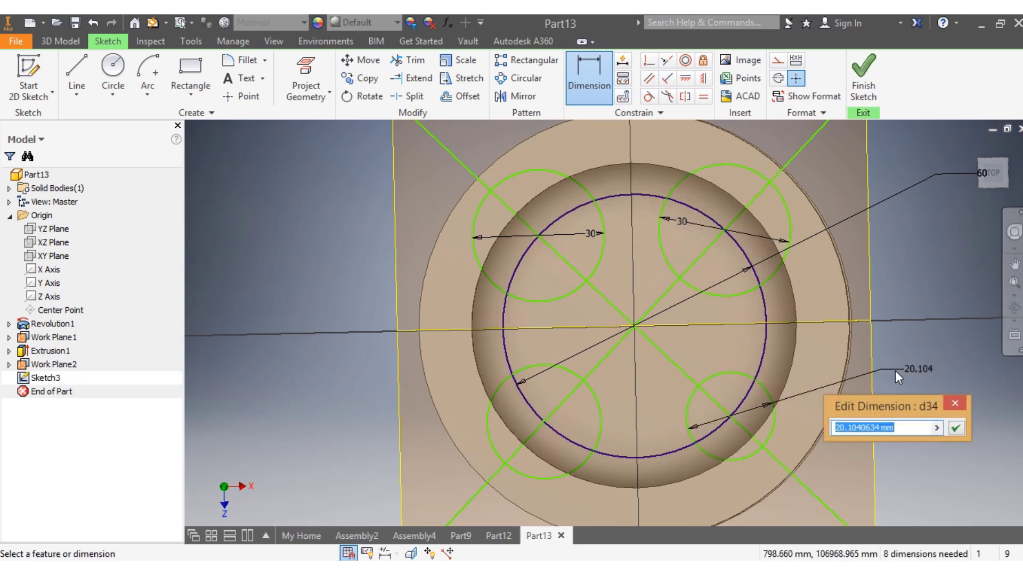
pyautogui.write('30')
pyautogui.press('Return')
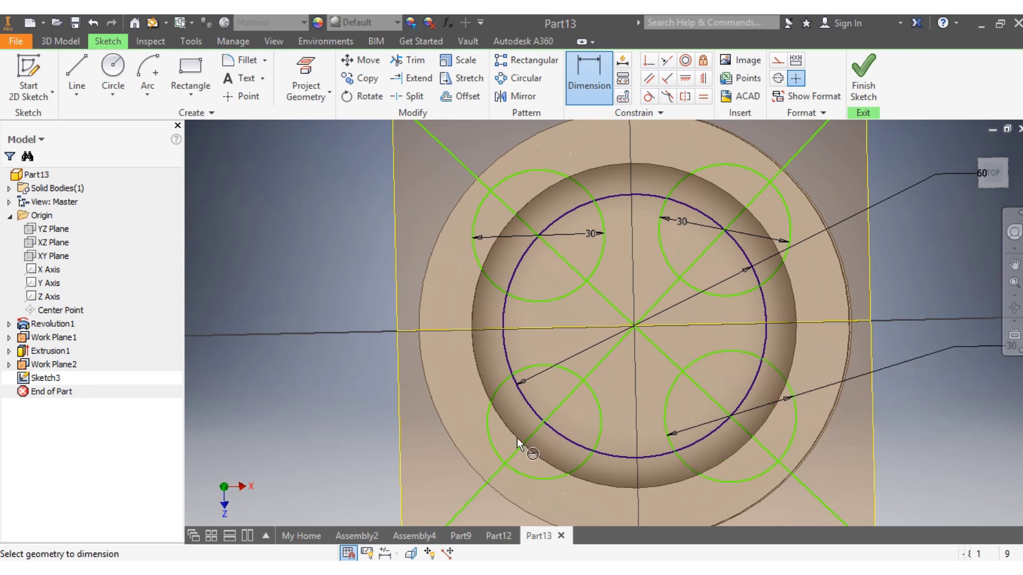
pyautogui.click(596, 399)
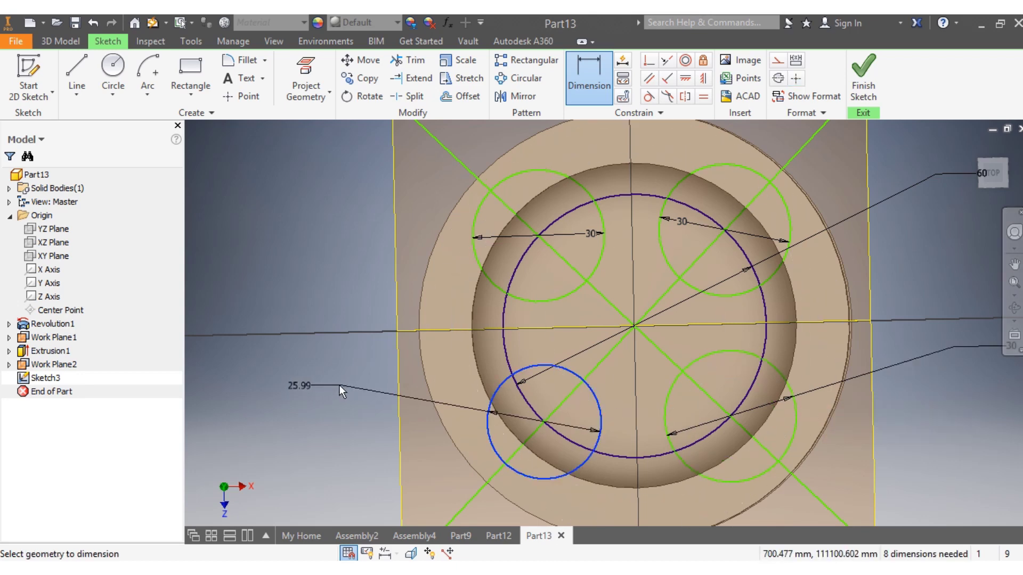
pyautogui.click(340, 385)
pyautogui.write('30')
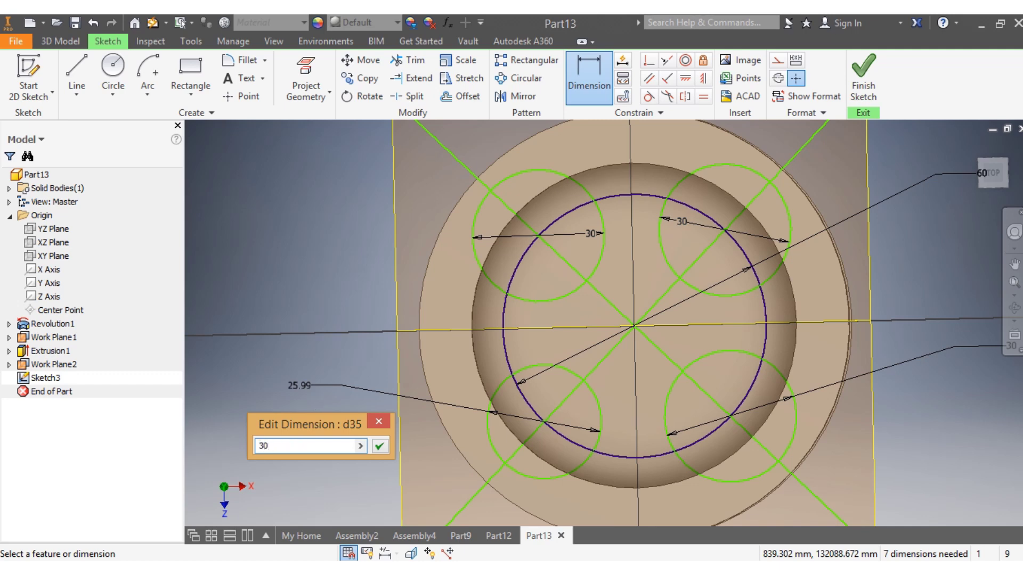
pyautogui.press('Return')
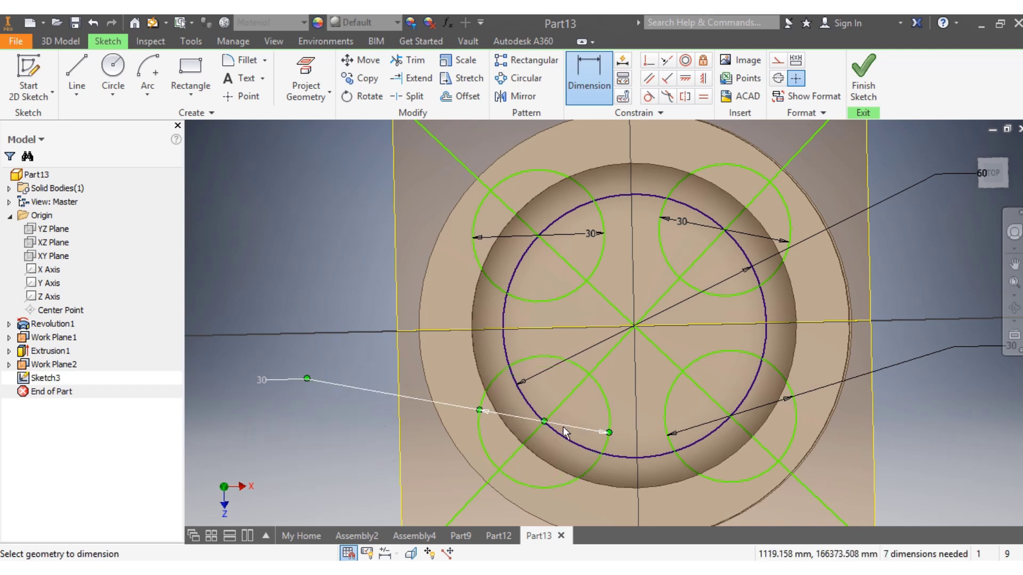
pyautogui.scroll(-5, 563, 426)
pyautogui.scroll(3, 577, 483)
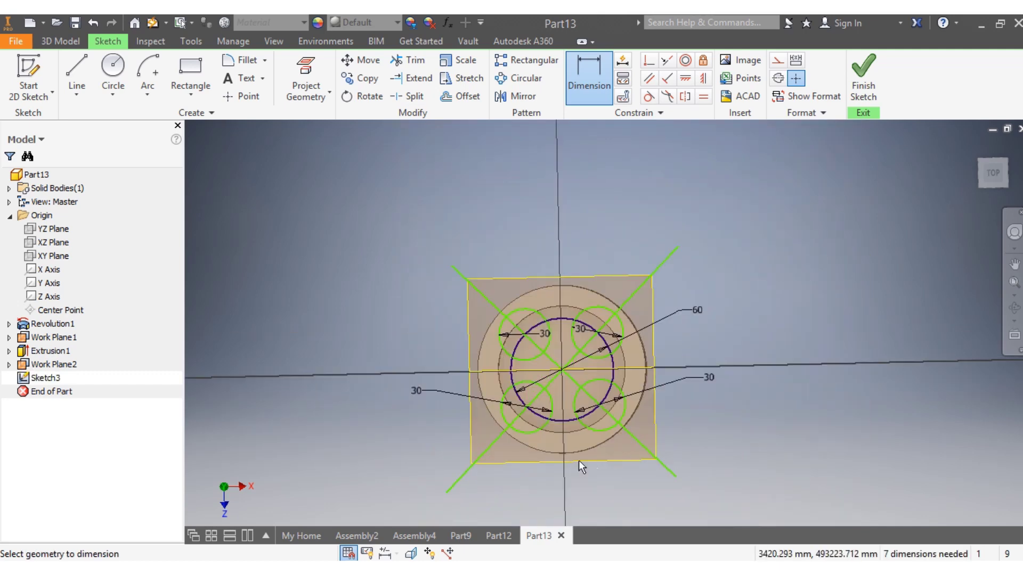
pyautogui.press('Escape')
# Step: Delete the two diagonal construction lines from the crown sketch
pyautogui.click(664, 465)
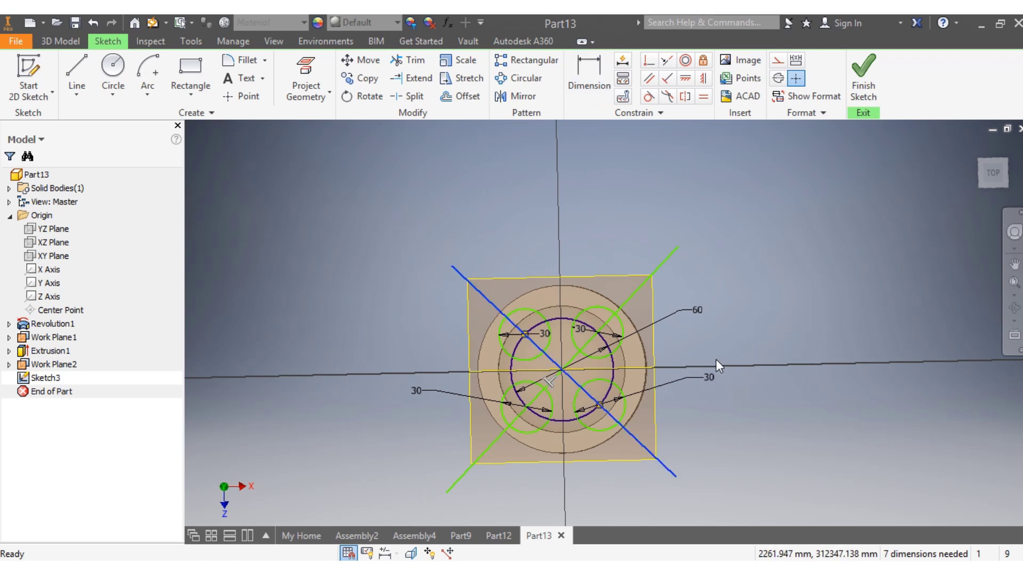
pyautogui.press('Delete')
pyautogui.click(672, 254)
pyautogui.press('Delete')
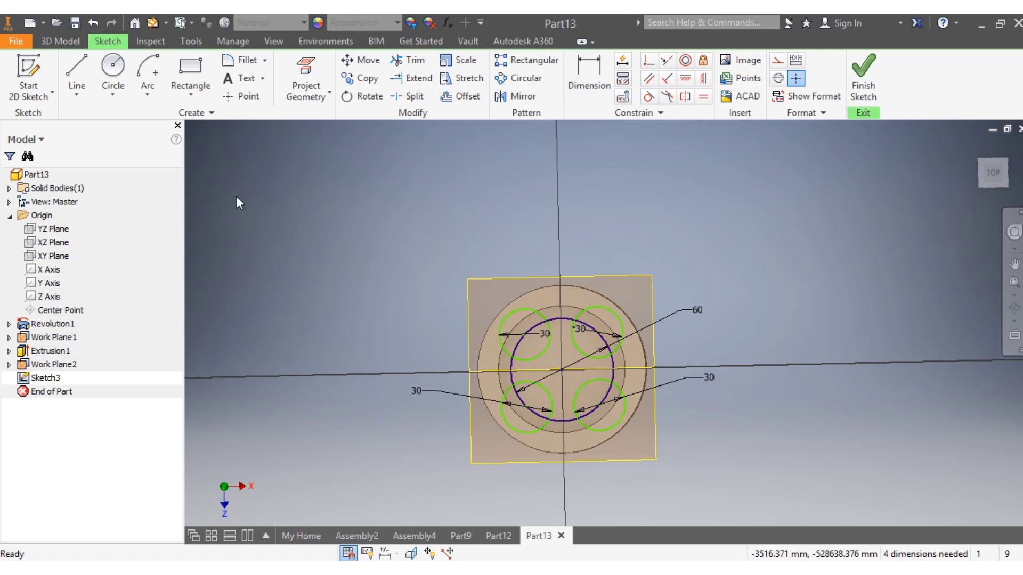
# Step: Extrude the four 30 mm circles as a 4 mm deep cut into the piston crown, using direction 2
pyautogui.click(60, 41)
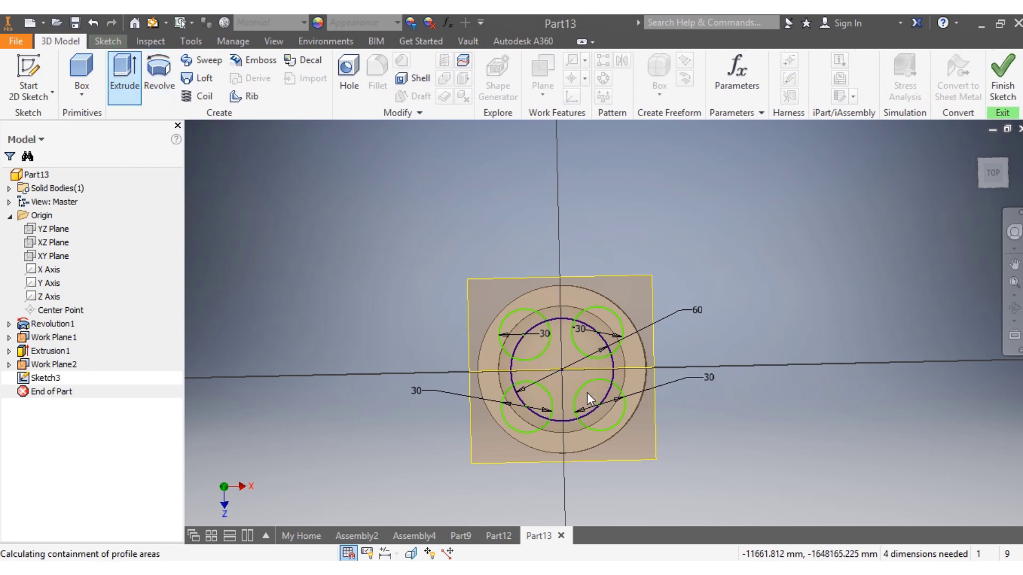
pyautogui.click(514, 315)
pyautogui.click(618, 320)
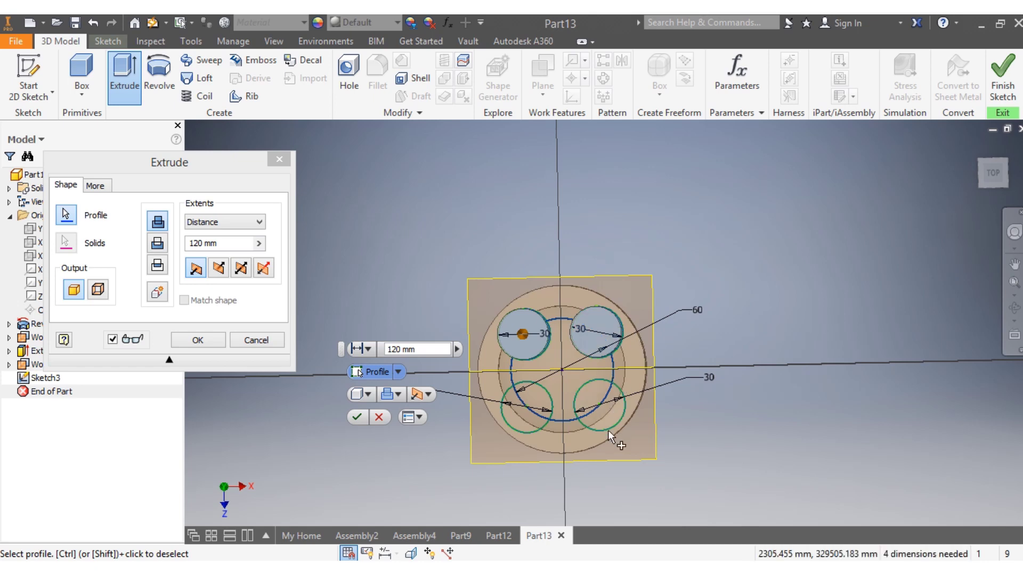
pyautogui.click(615, 424)
pyautogui.click(531, 430)
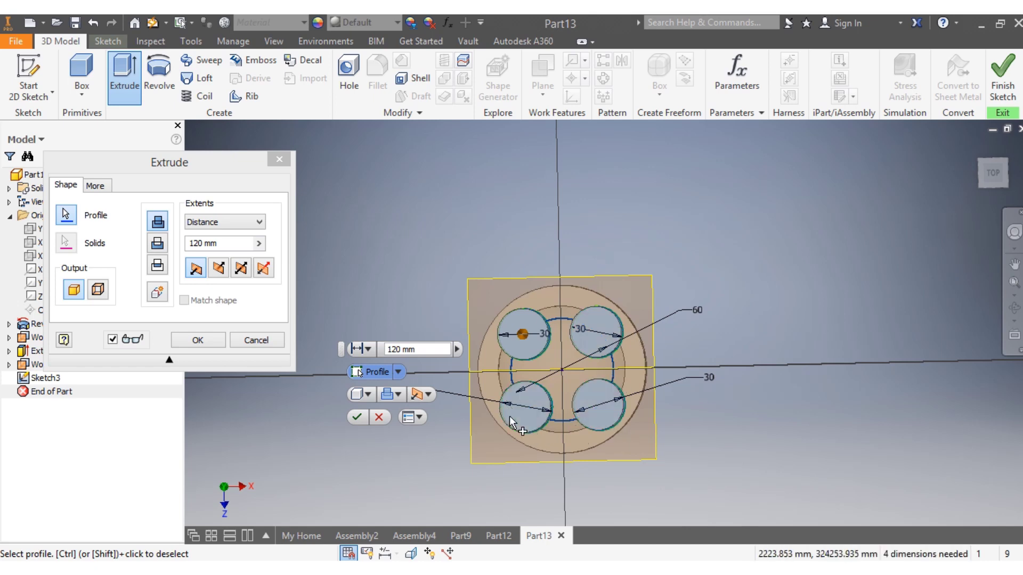
pyautogui.click(158, 243)
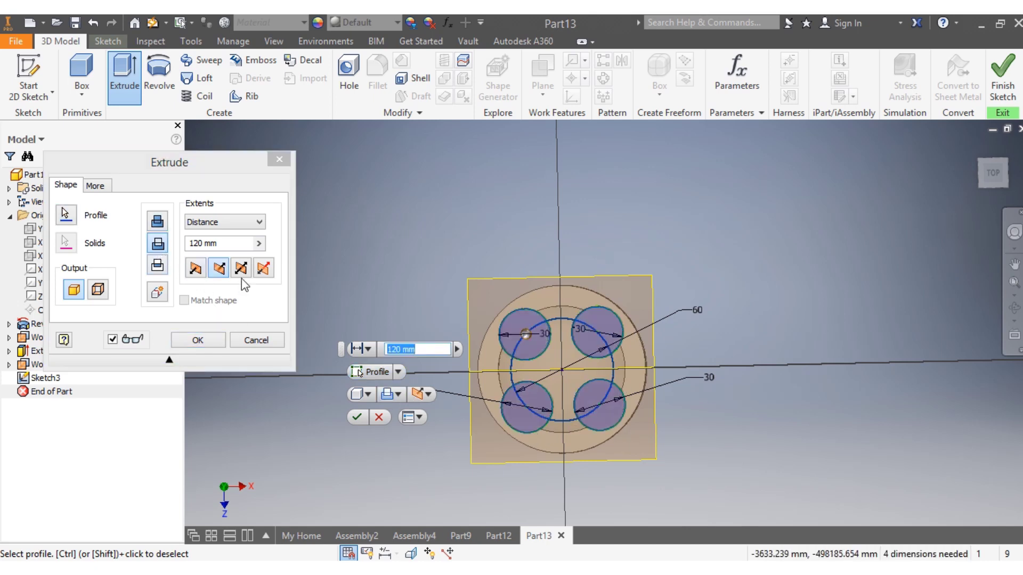
pyautogui.click(221, 270)
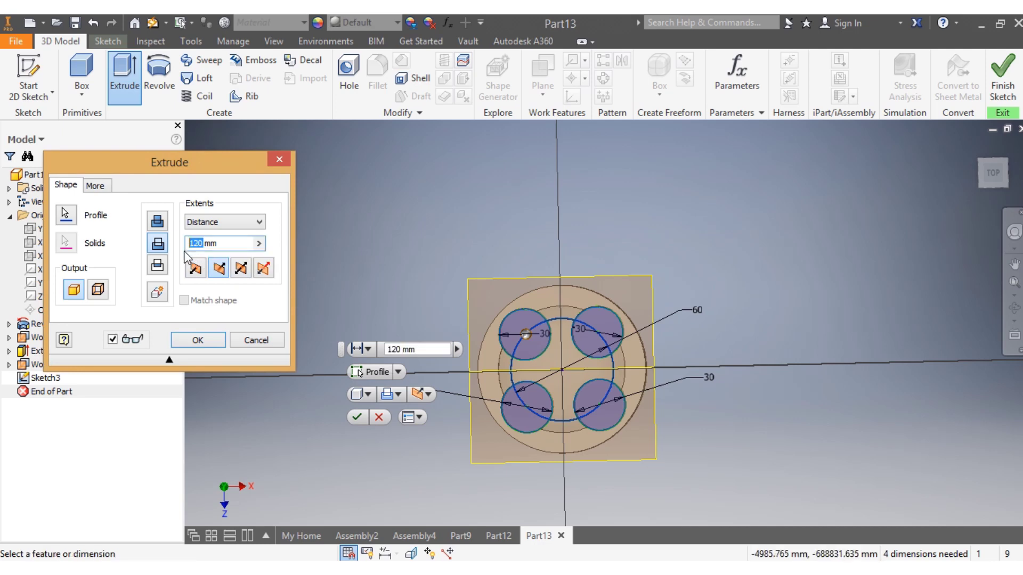
pyautogui.write('4')
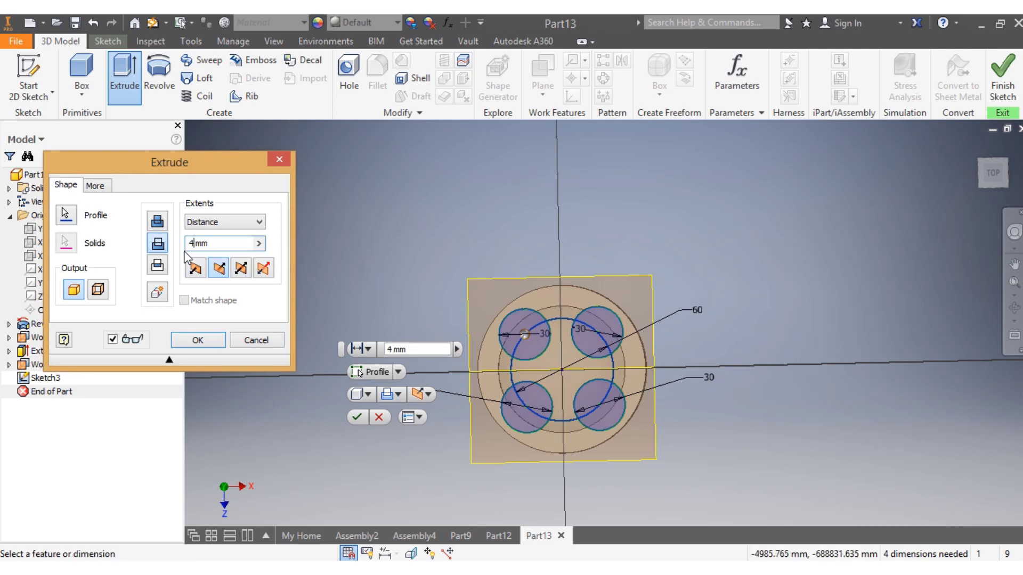
pyautogui.press('Return')
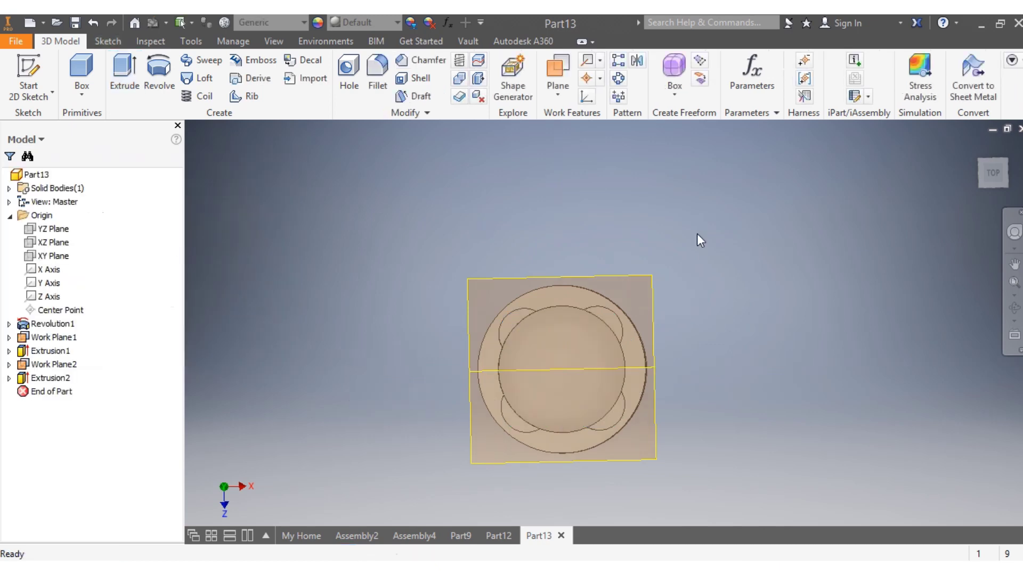
# Step: Fillet the outer circular edge of the piston crown with a 1 mm radius
pyautogui.moveTo(997, 180)
pyautogui.mouseDown()
pyautogui.moveTo(971, 178)
pyautogui.moveTo(966, 153)
pyautogui.moveTo(978, 136)
pyautogui.moveTo(1000, 170)
pyautogui.mouseUp()
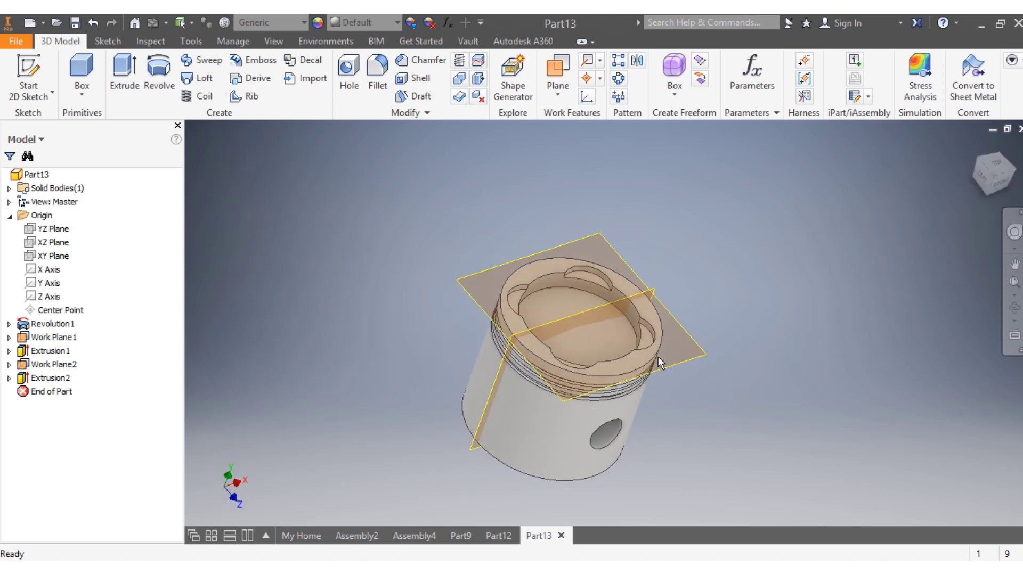
pyautogui.scroll(3, 657, 356)
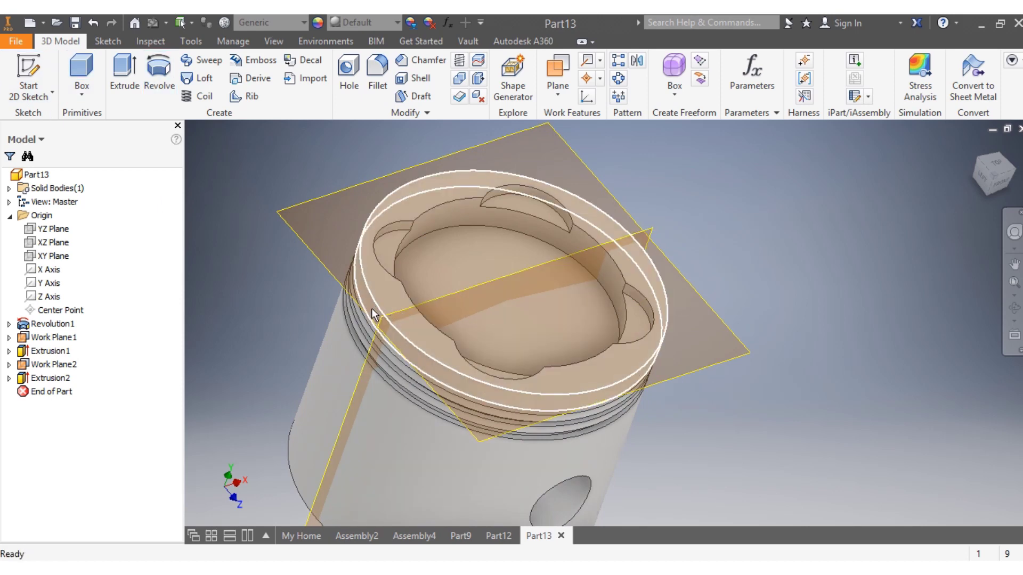
pyautogui.scroll(3, 375, 316)
pyautogui.rightClick(427, 362)
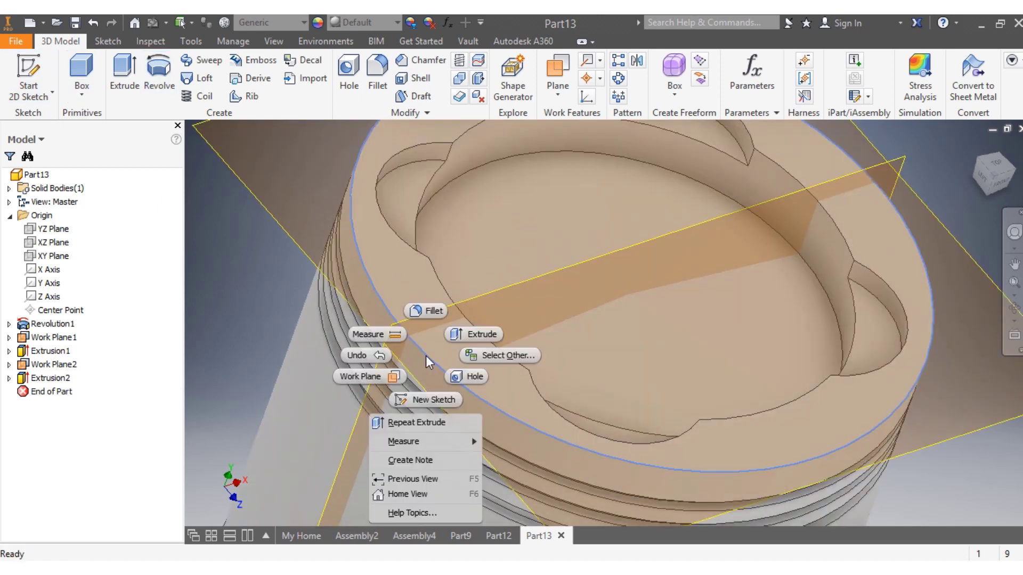
pyautogui.click(427, 313)
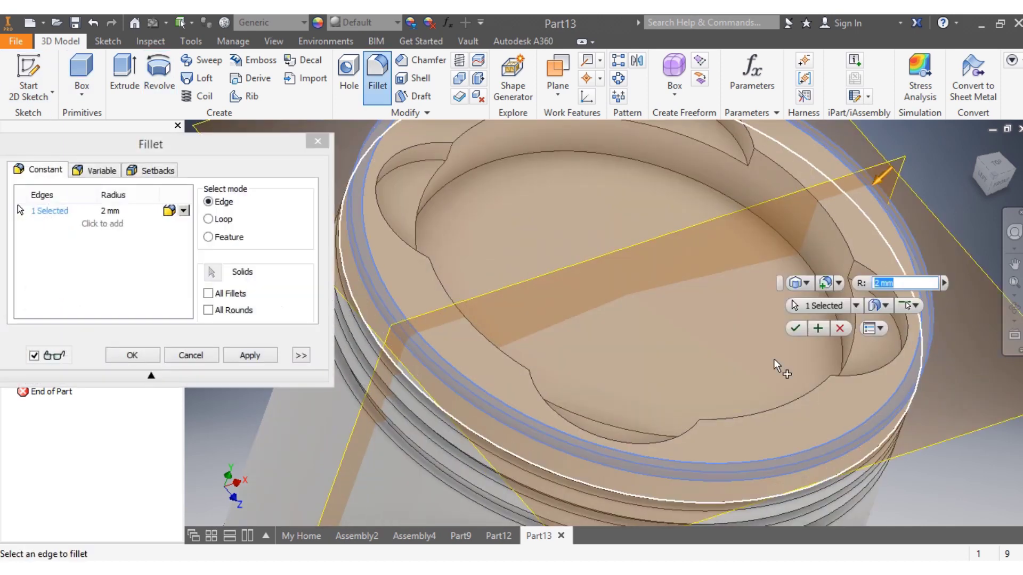
pyautogui.click(882, 287)
pyautogui.press('BackSpace')
pyautogui.write('1')
pyautogui.press('Return')
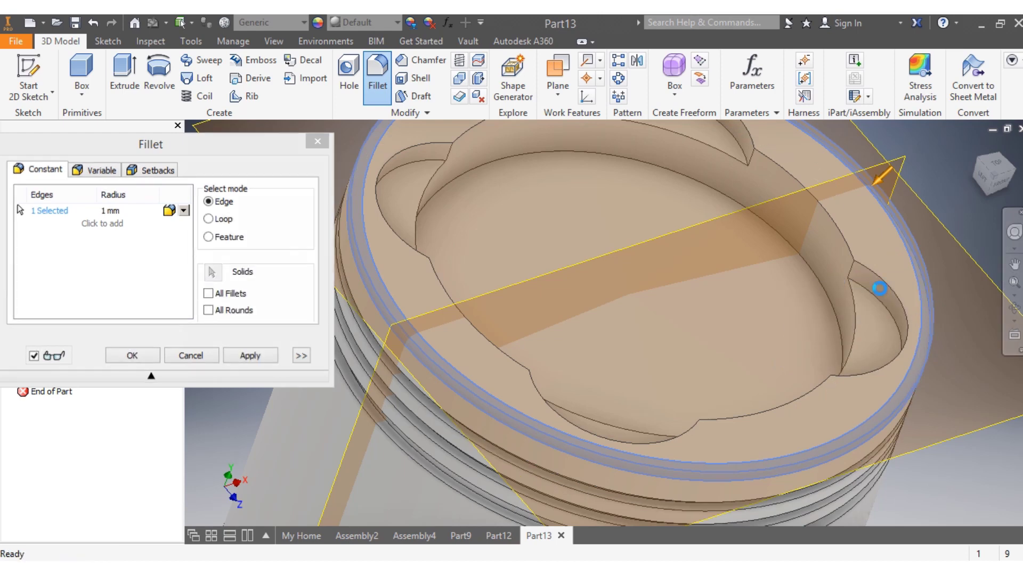
# Step: Fillet the outer edge of the pin hole on the front side of the skirt with a 1 mm radius
pyautogui.scroll(-3, 881, 288)
pyautogui.scroll(1, 884, 366)
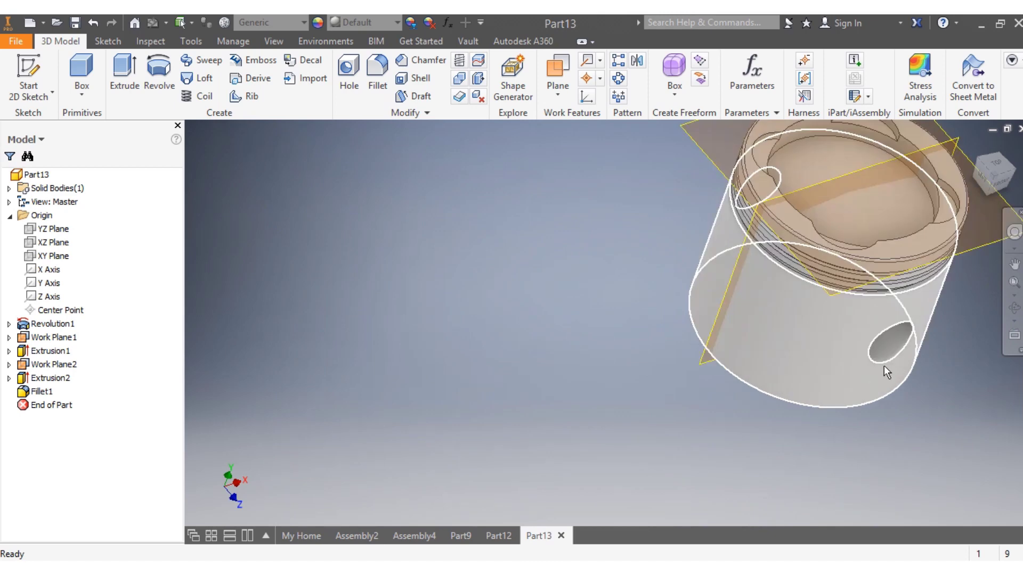
pyautogui.rightClick(891, 358)
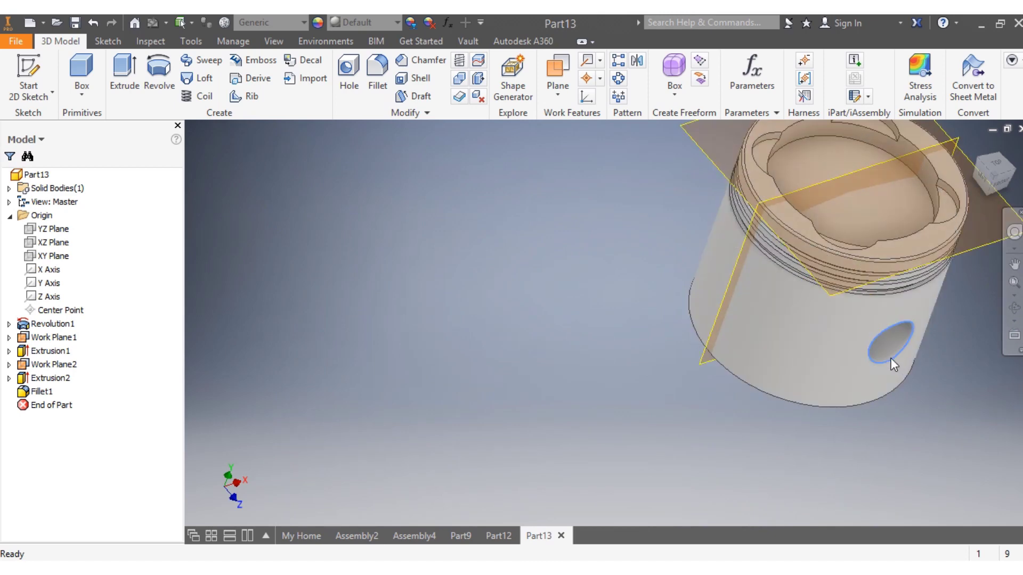
pyautogui.click(889, 313)
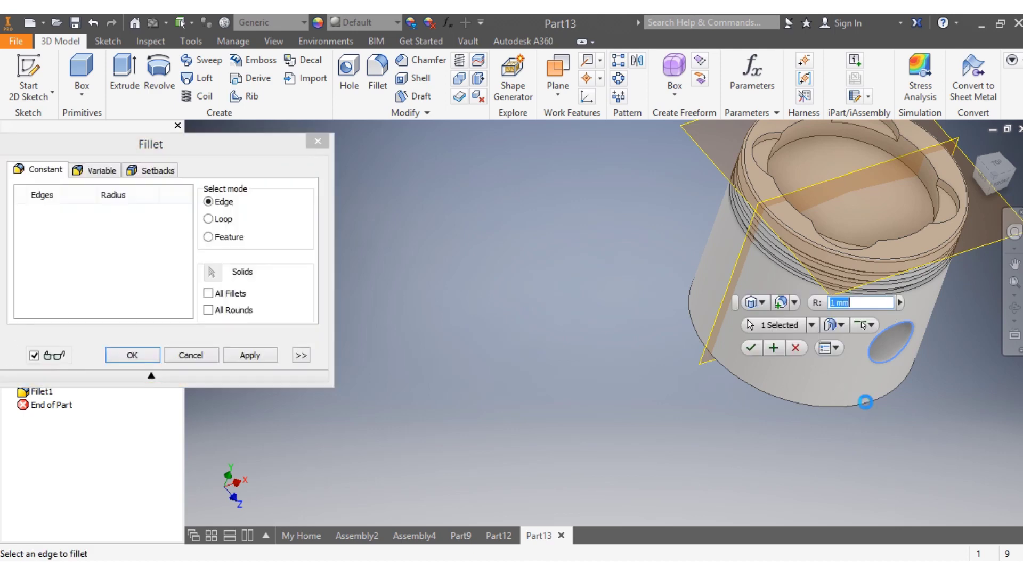
pyautogui.scroll(5, 942, 475)
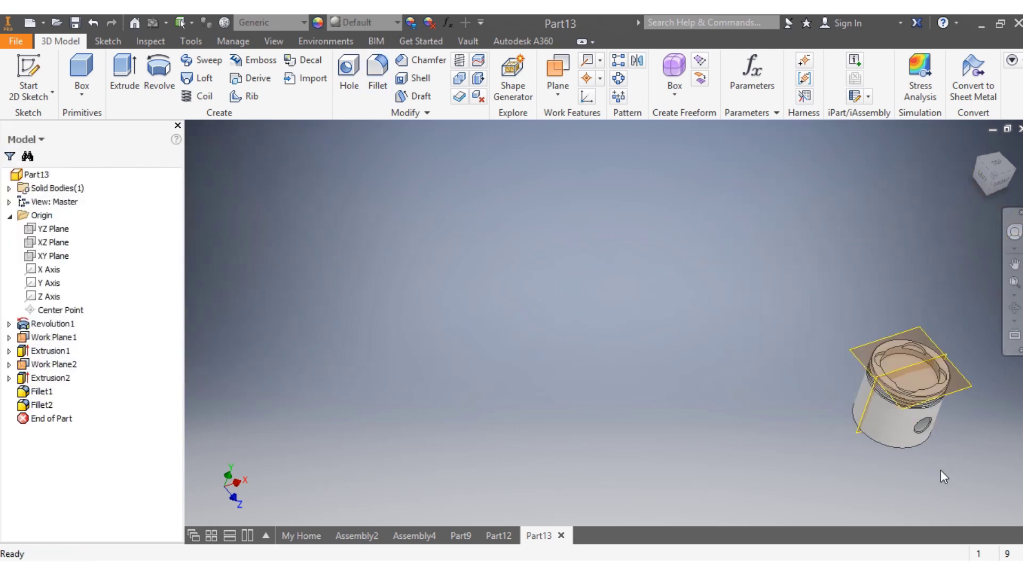
# Step: Fillet the outer edge of the pin hole on the back side of the skirt with a 1 mm radius
pyautogui.scroll(-6, 958, 426)
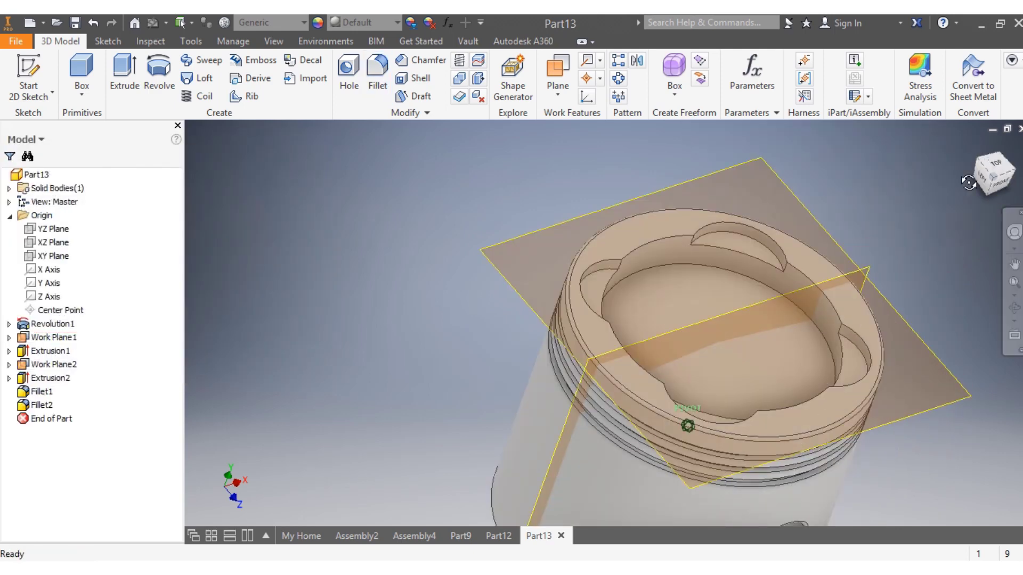
pyautogui.click(1001, 171)
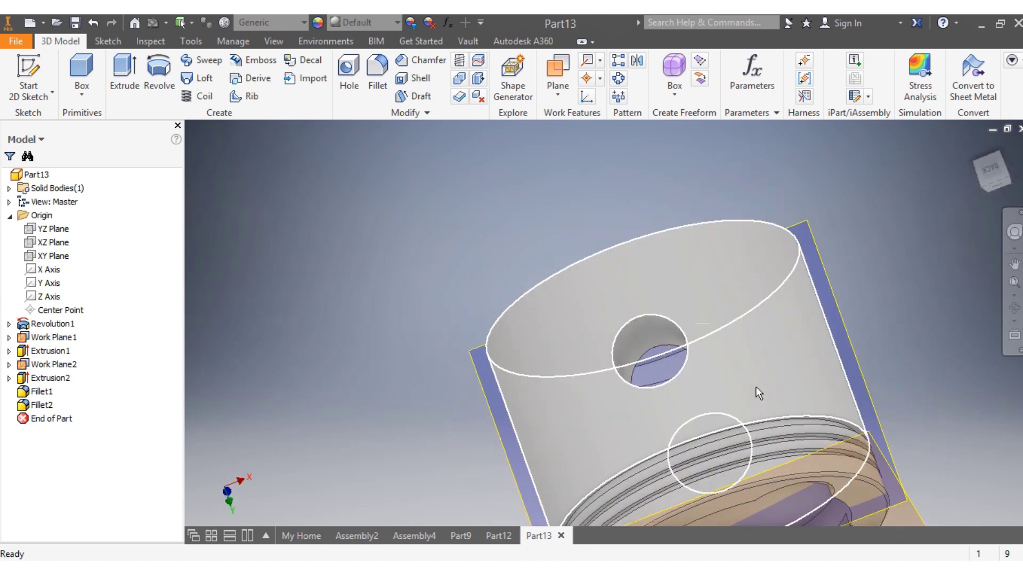
pyautogui.click(658, 385)
pyautogui.click(676, 373)
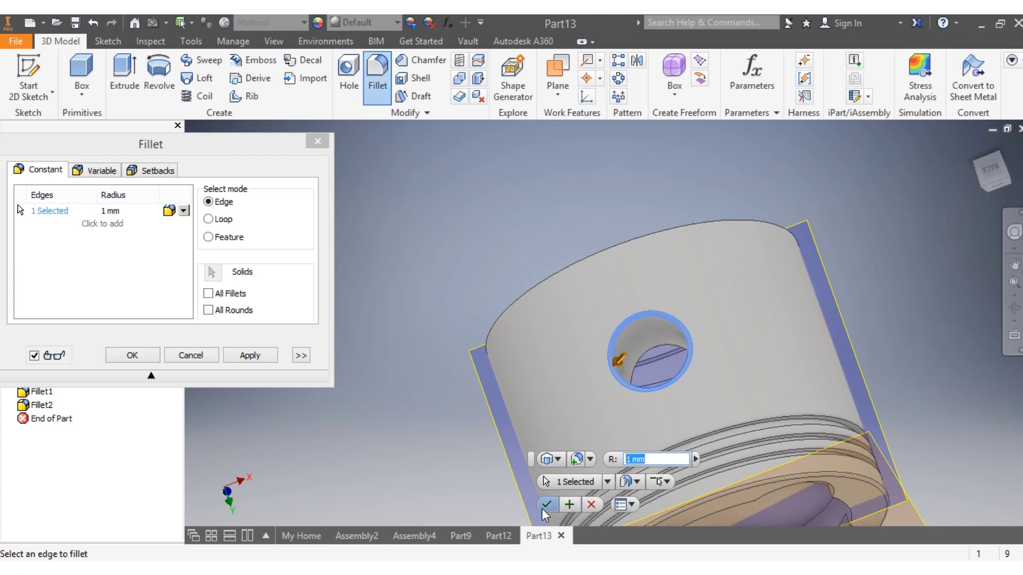
pyautogui.click(545, 505)
pyautogui.scroll(-5, 922, 395)
pyautogui.scroll(3, 944, 466)
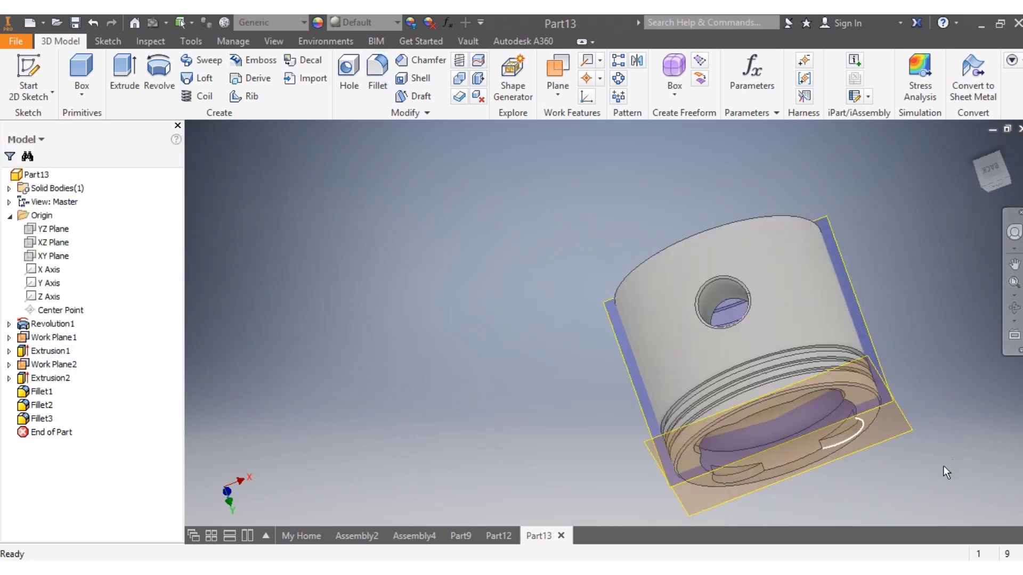
# Step: Hide Work Plane2 on the crown and Work Plane1 through the piston
pyautogui.moveTo(992, 173)
pyautogui.mouseDown()
pyautogui.moveTo(959, 176)
pyautogui.moveTo(962, 256)
pyautogui.moveTo(978, 294)
pyautogui.moveTo(1010, 317)
pyautogui.mouseUp()
pyautogui.moveTo(969, 154)
pyautogui.mouseDown()
pyautogui.moveTo(959, 69)
pyautogui.moveTo(935, 136)
pyautogui.moveTo(950, 132)
pyautogui.mouseUp()
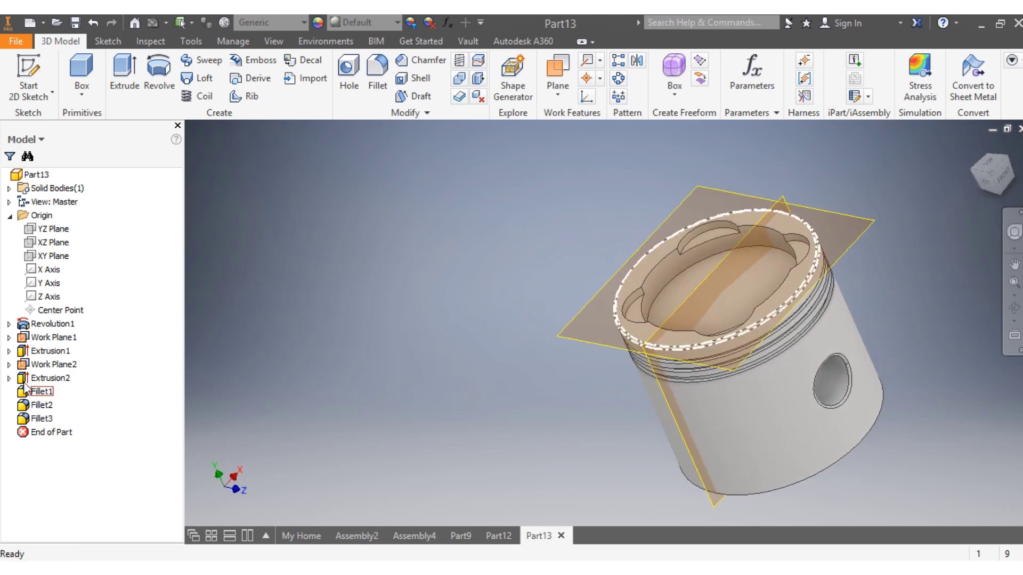
pyautogui.rightClick(35, 369)
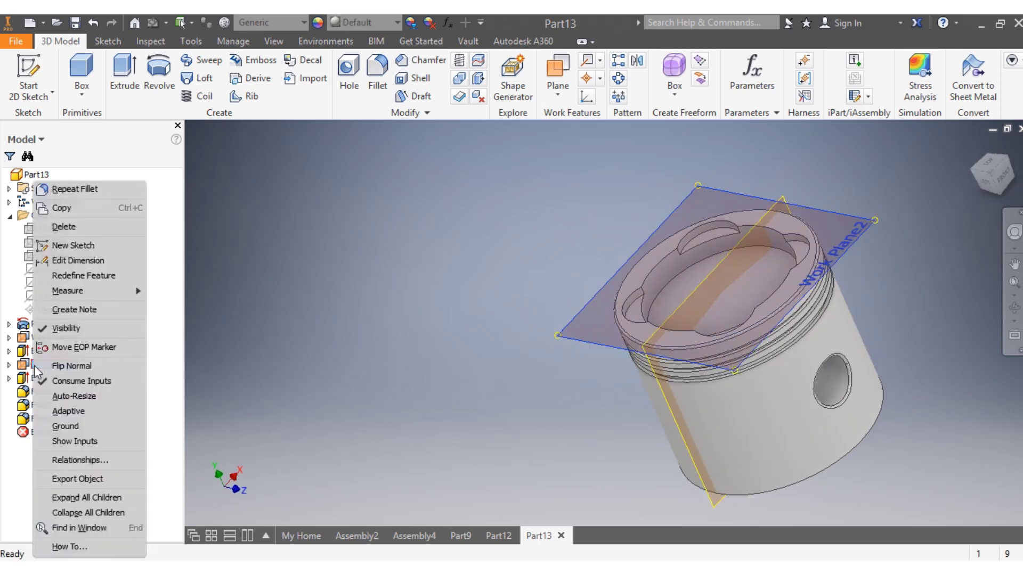
pyautogui.click(101, 330)
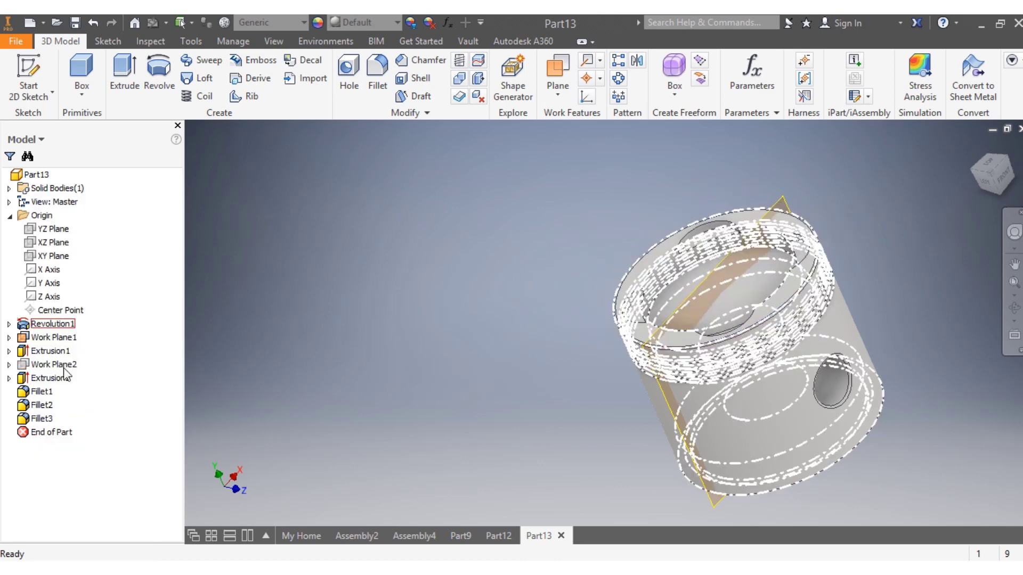
pyautogui.rightClick(54, 338)
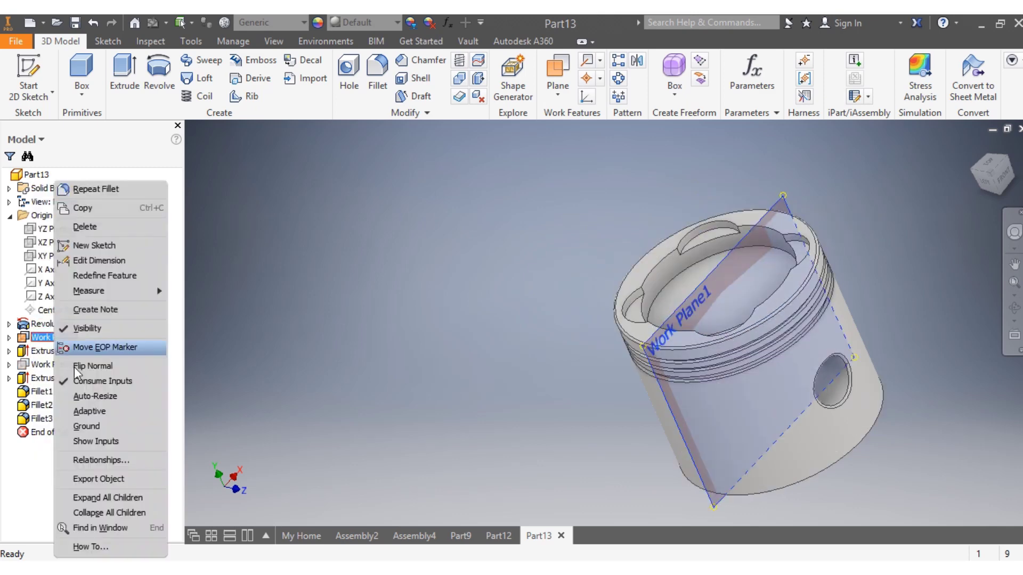
pyautogui.click(92, 328)
# Step: Assign the material Aluminum 6061-AHC from the Inventor Material Library to the piston
pyautogui.moveTo(998, 189)
pyautogui.mouseDown()
pyautogui.moveTo(985, 240)
pyautogui.moveTo(981, 200)
pyautogui.moveTo(935, 144)
pyautogui.moveTo(946, 200)
pyautogui.moveTo(983, 195)
pyautogui.mouseUp()
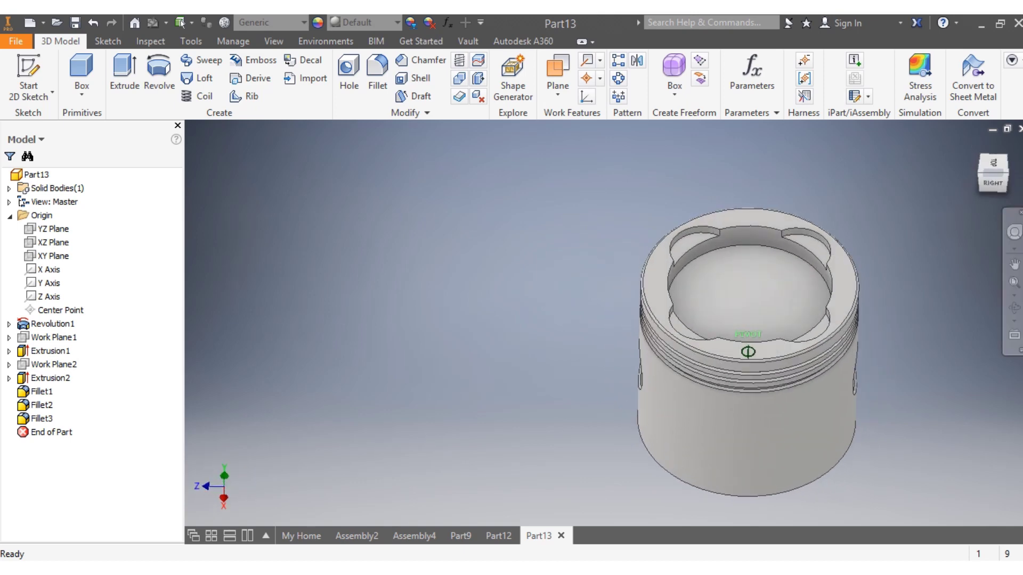
pyautogui.click(305, 23)
pyautogui.scroll(5, 304, 209)
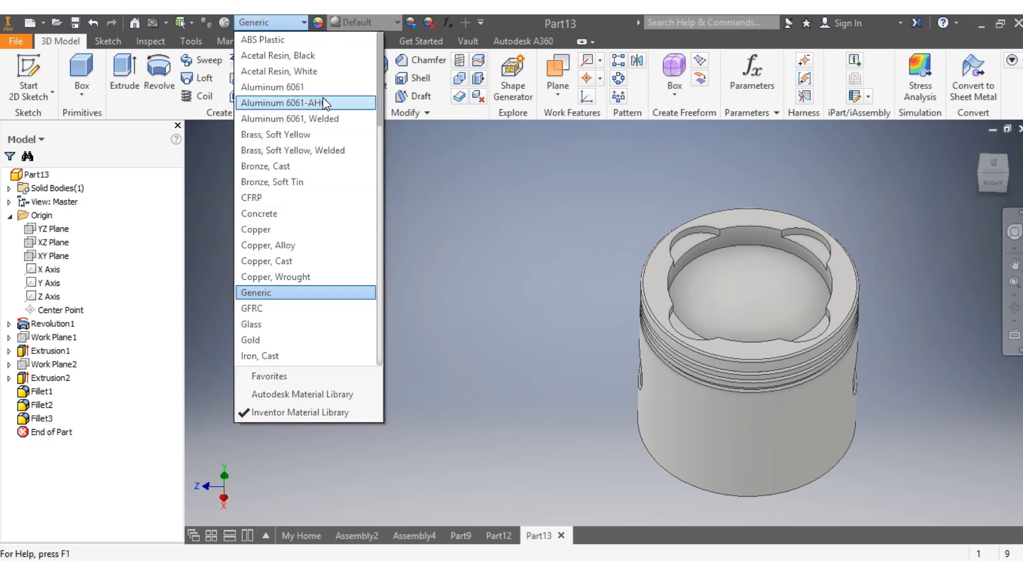
pyautogui.click(325, 103)
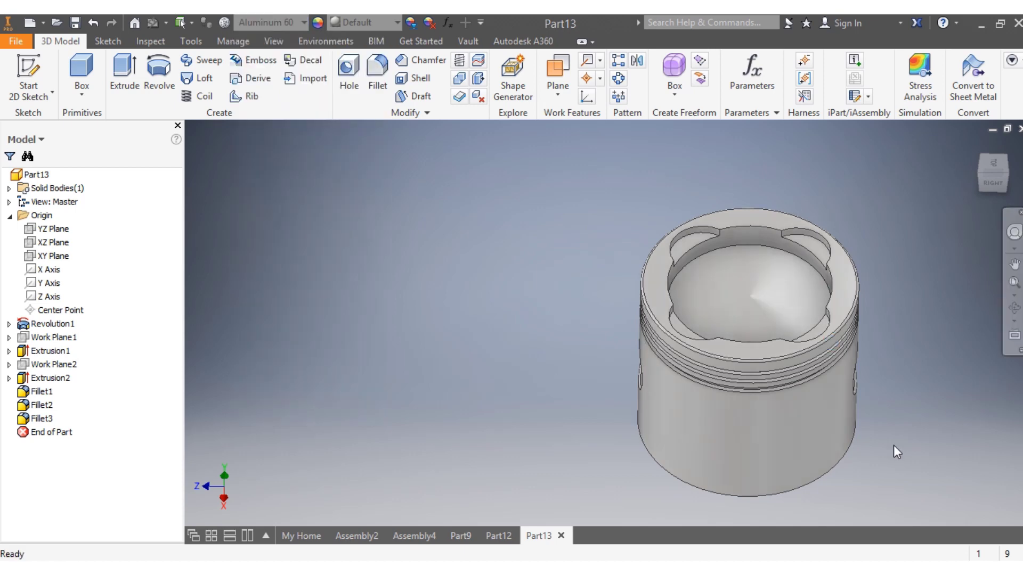
# Step: Create an offset work plane from the XY plane, lengthwise through the piston
pyautogui.scroll(4, 894, 446)
pyautogui.moveTo(986, 186)
pyautogui.mouseDown()
pyautogui.moveTo(985, 200)
pyautogui.moveTo(951, 213)
pyautogui.moveTo(863, 176)
pyautogui.moveTo(908, 224)
pyautogui.moveTo(959, 240)
pyautogui.moveTo(911, 202)
pyautogui.moveTo(906, 261)
pyautogui.moveTo(842, 298)
pyautogui.moveTo(912, 267)
pyautogui.moveTo(938, 240)
pyautogui.mouseUp()
pyautogui.moveTo(873, 240); pyautogui.dragTo(934, 215)
pyautogui.scroll(3, 932, 215)
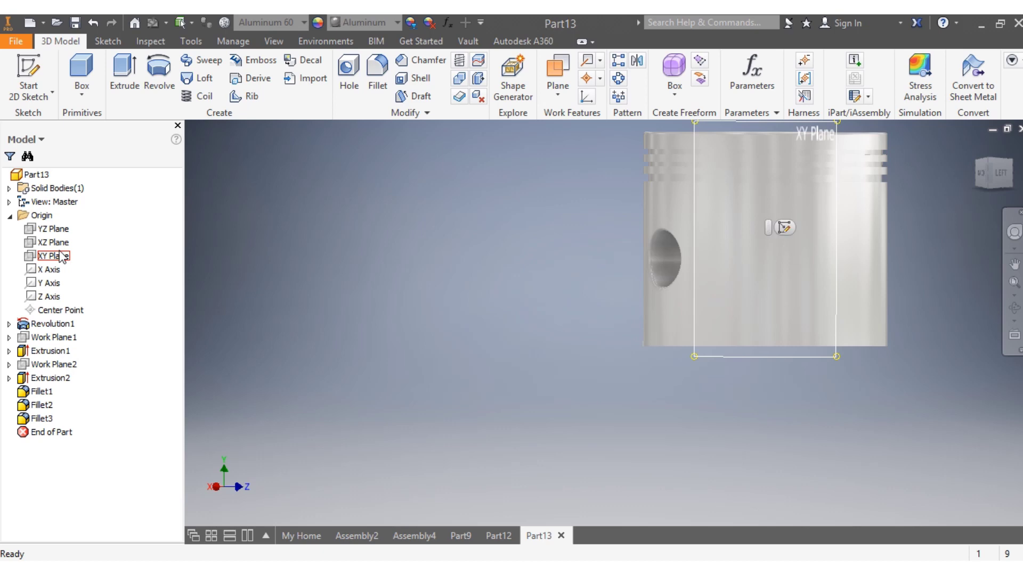
pyautogui.click(63, 257)
pyautogui.scroll(-4, 675, 413)
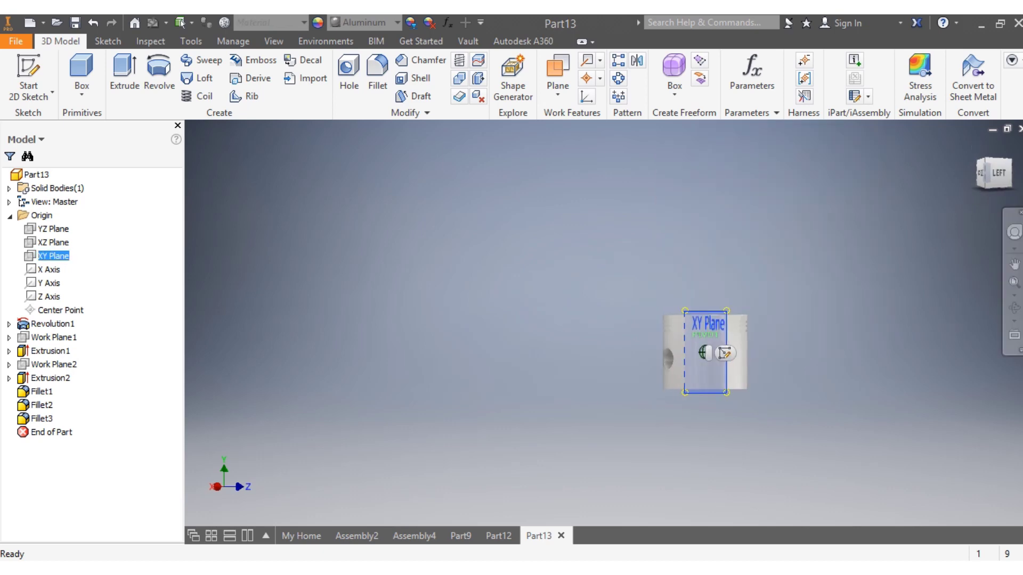
pyautogui.moveTo(705, 353)
pyautogui.keyDown('shift'); pyautogui.mouseDown(button='middle')
pyautogui.moveTo(692, 411)
pyautogui.moveTo(635, 393)
pyautogui.mouseUp(button='middle'); pyautogui.keyUp('shift')
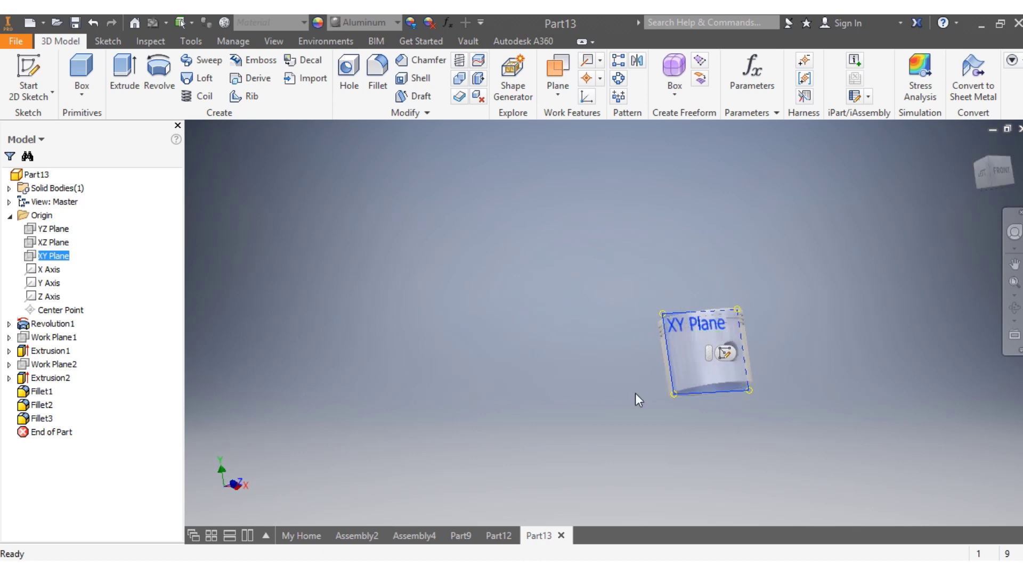
pyautogui.scroll(3, 697, 354)
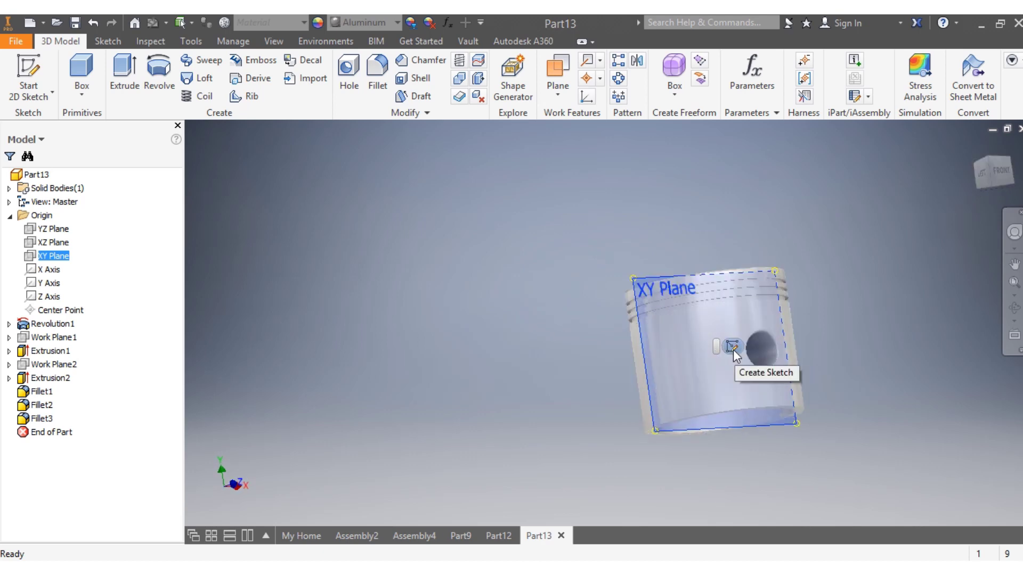
pyautogui.click(557, 64)
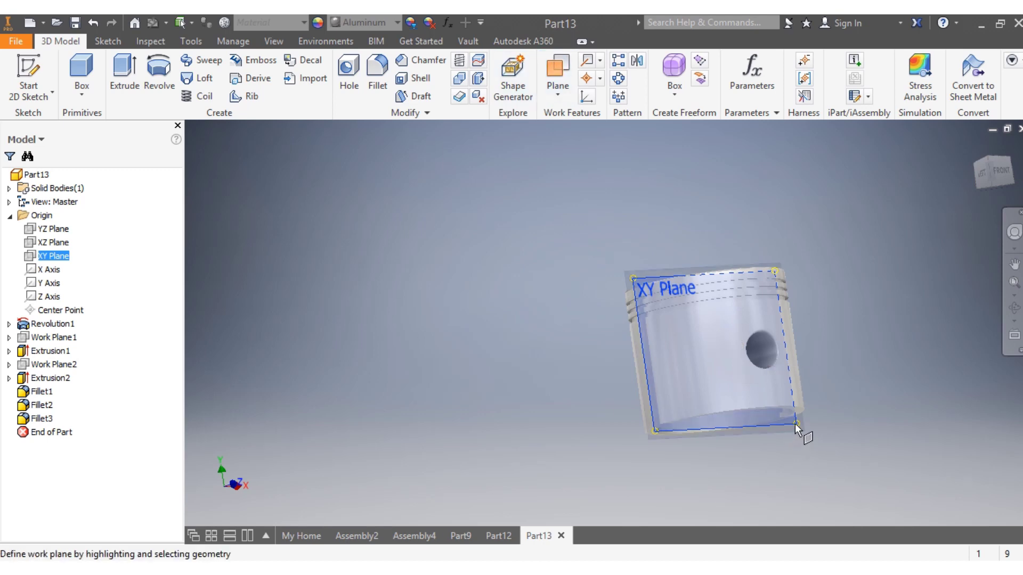
pyautogui.click(796, 425)
pyautogui.moveTo(801, 422); pyautogui.dragTo(801, 422)
pyautogui.click(813, 336)
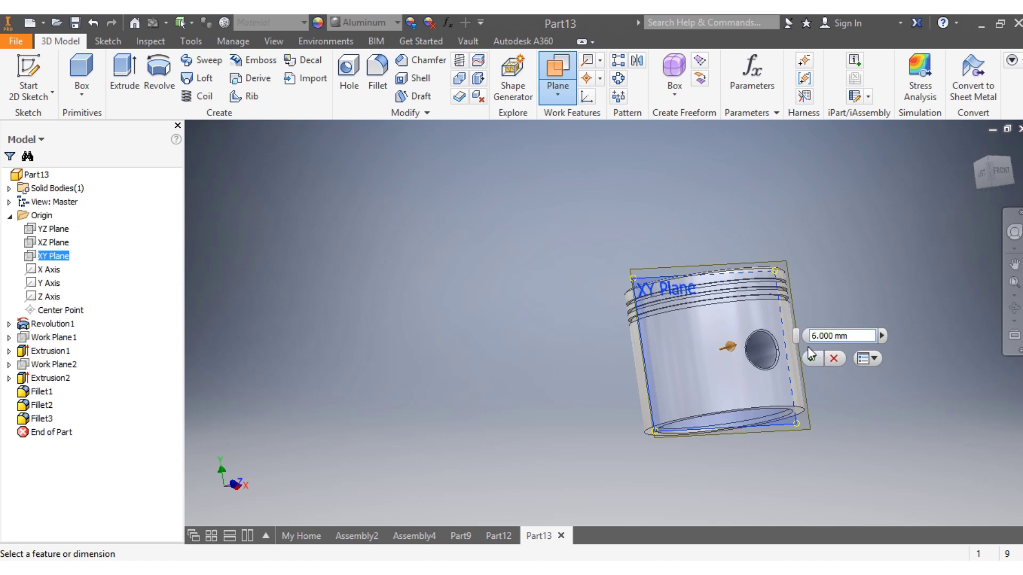
pyautogui.click(809, 348)
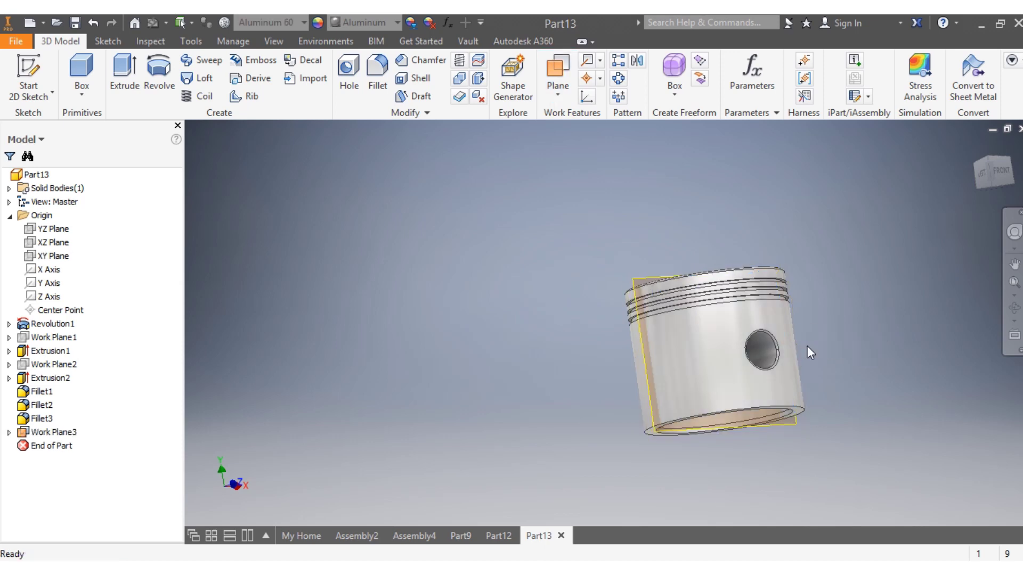
# Step: Start a new sketch on Work Plane3, the plane parallel to the XY plane
pyautogui.scroll(3, 669, 369)
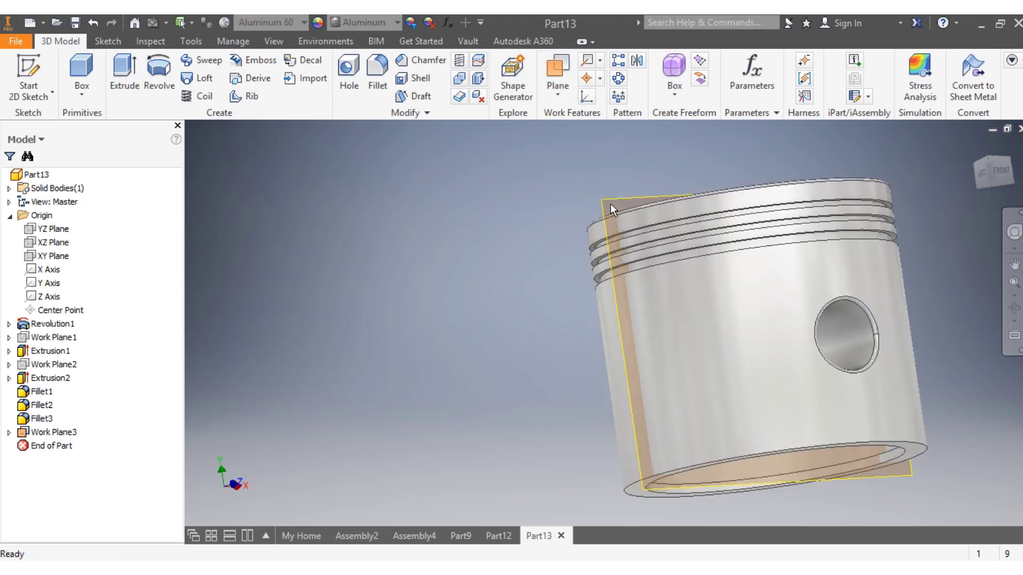
pyautogui.rightClick(610, 204)
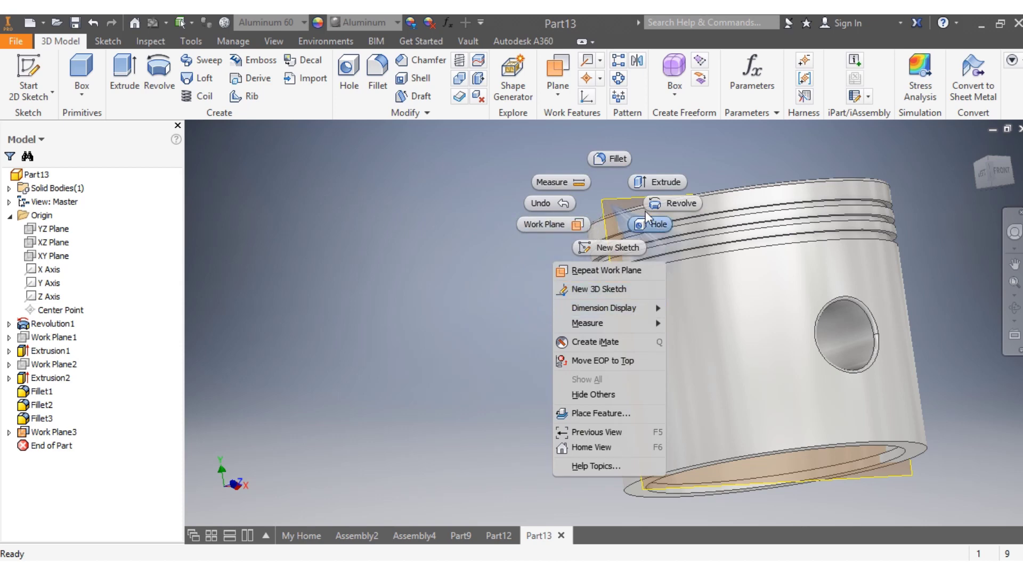
pyautogui.click(608, 218)
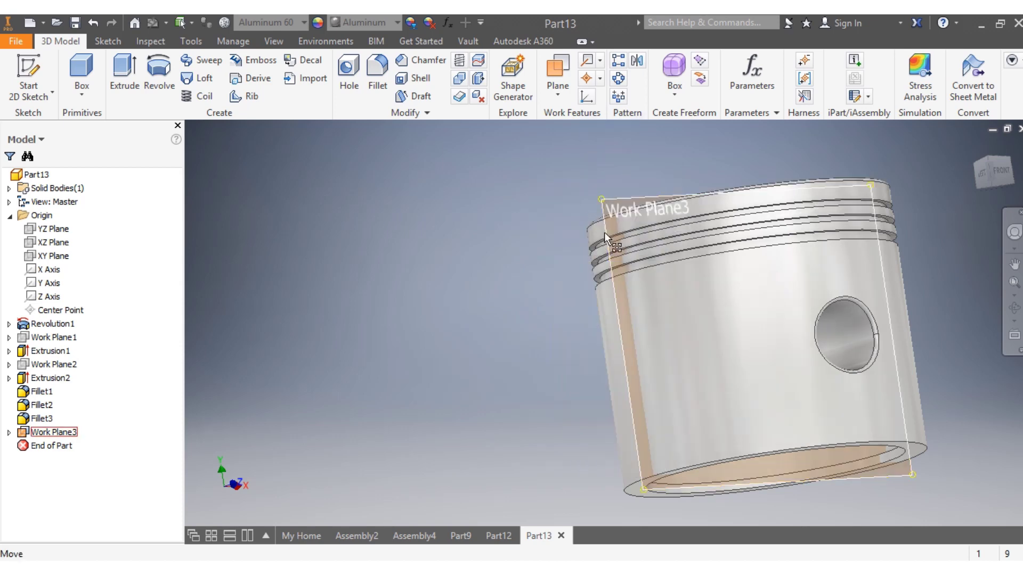
pyautogui.click(615, 200)
pyautogui.rightClick(614, 199)
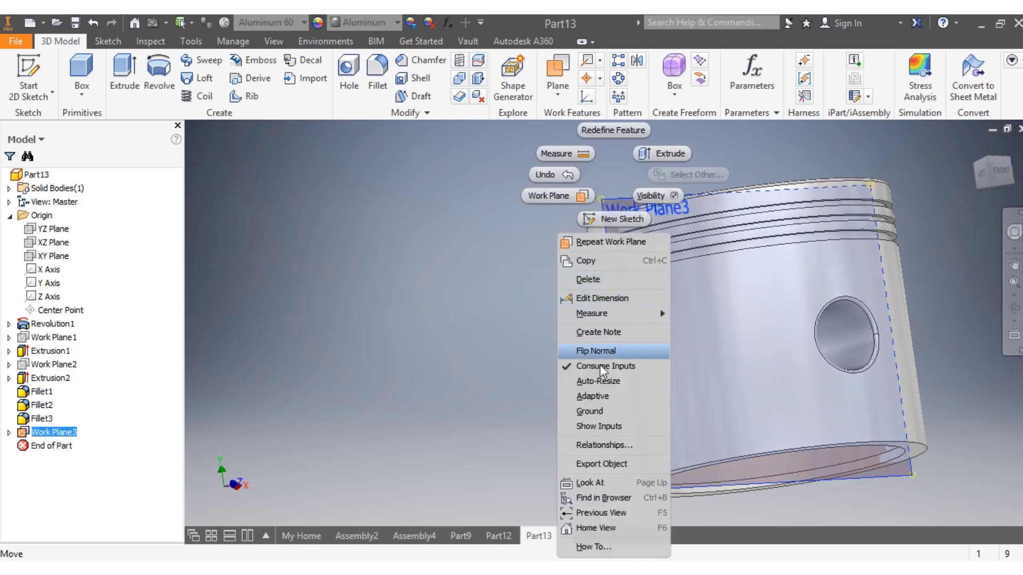
pyautogui.click(612, 221)
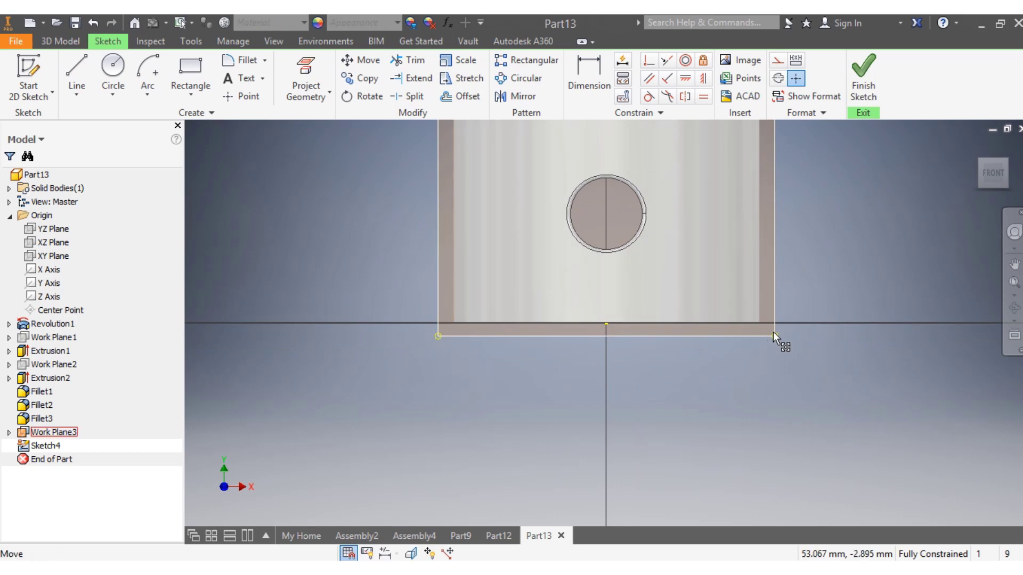
# Step: Slice the graphics at the sketch plane to inspect the piston's front cross-section, and finish the sketch
pyautogui.rightClick(772, 332)
pyautogui.click(758, 306)
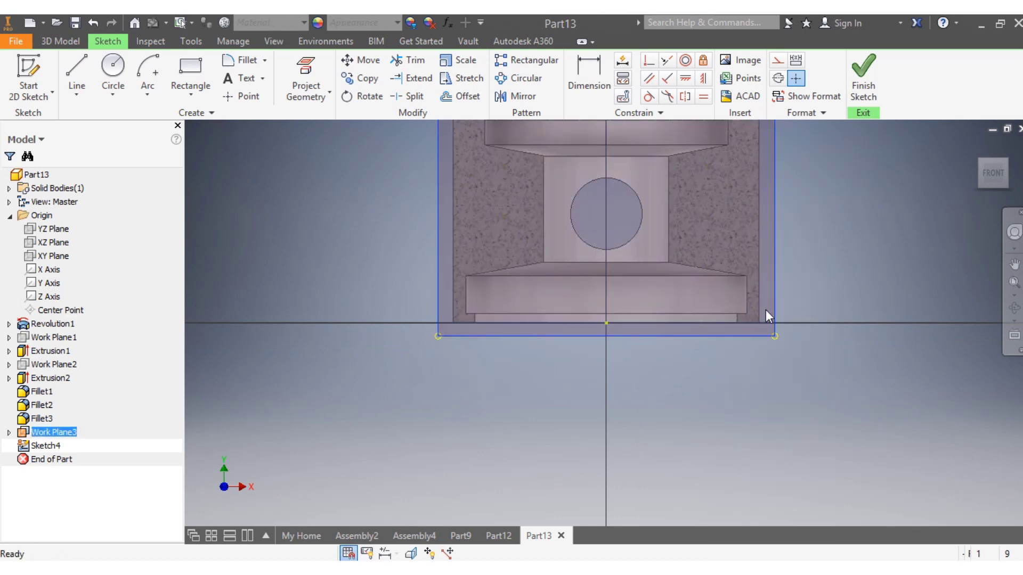
pyautogui.scroll(-3, 764, 312)
pyautogui.scroll(3, 778, 272)
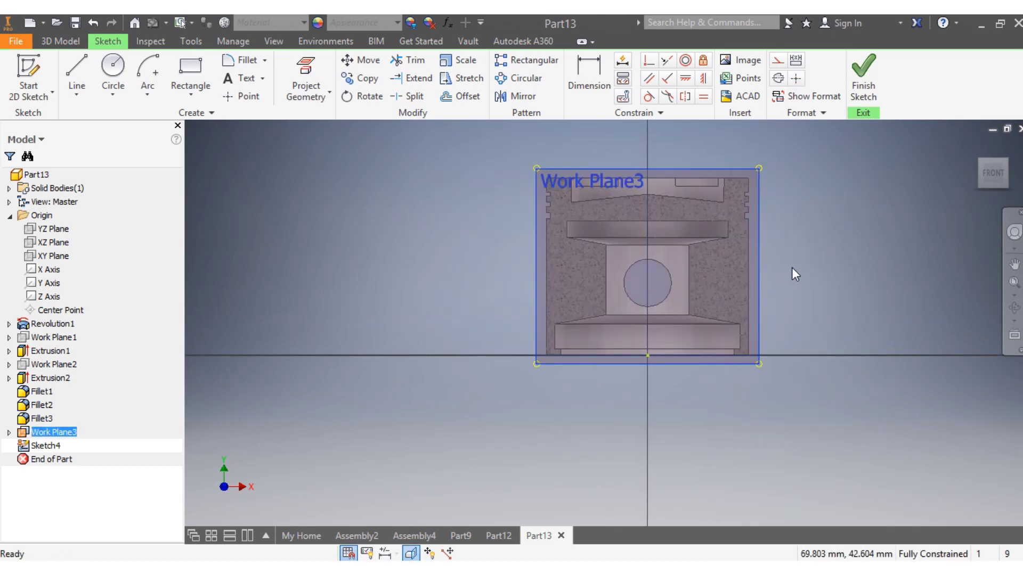
pyautogui.click(941, 252)
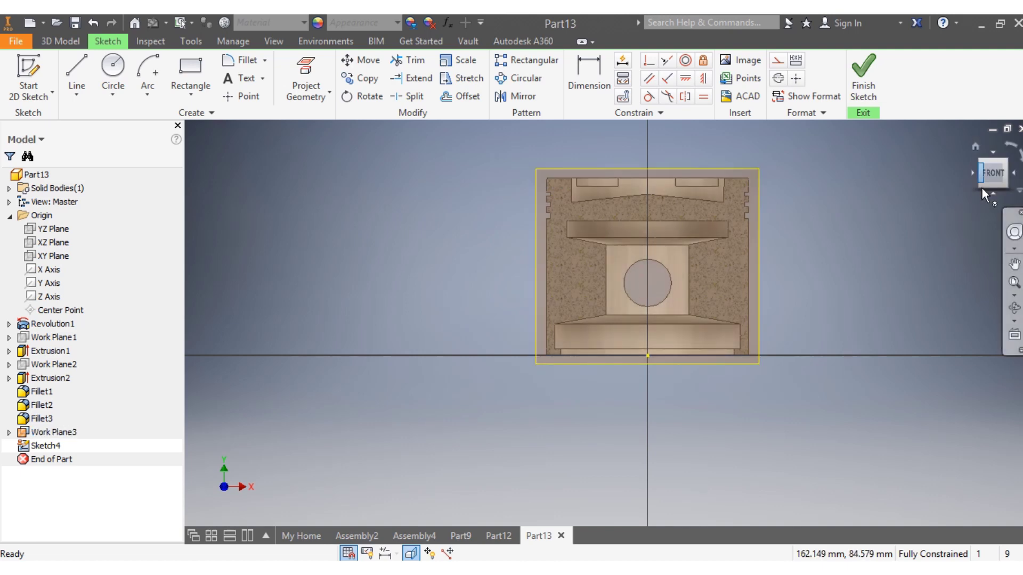
pyautogui.moveTo(982, 187)
pyautogui.mouseDown()
pyautogui.moveTo(967, 209)
pyautogui.moveTo(981, 187)
pyautogui.moveTo(974, 212)
pyautogui.moveTo(979, 184)
pyautogui.moveTo(965, 197)
pyautogui.moveTo(964, 186)
pyautogui.moveTo(981, 196)
pyautogui.mouseUp()
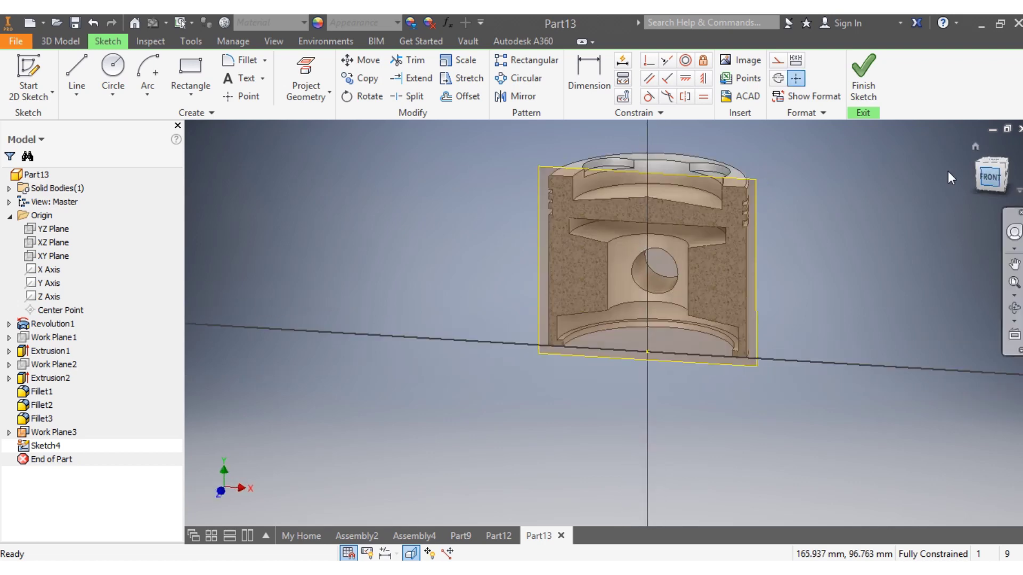
pyautogui.click(870, 94)
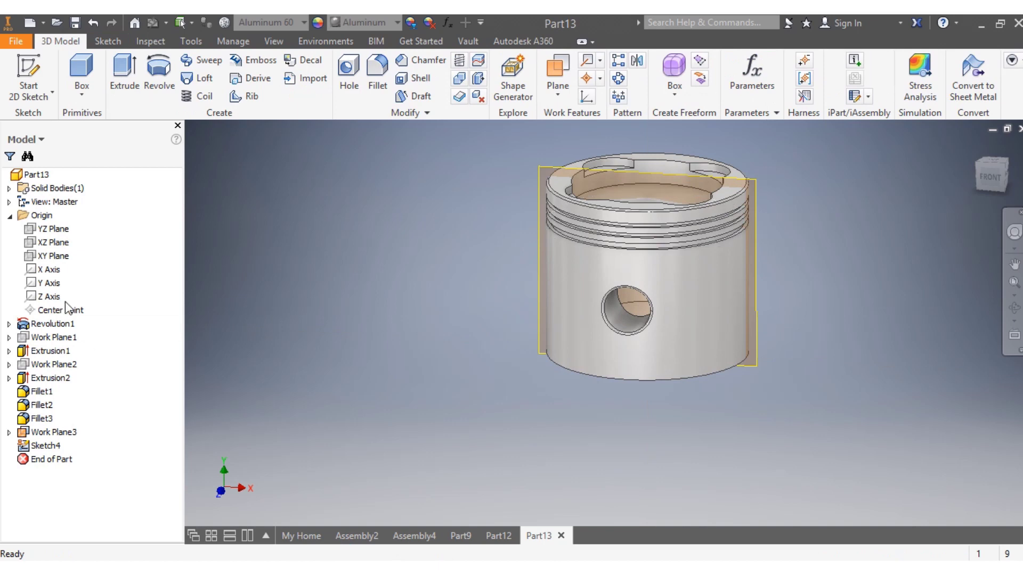
# Step: Create an offset work plane from the YZ plane, running through the piston along the pin hole axis
pyautogui.click(53, 234)
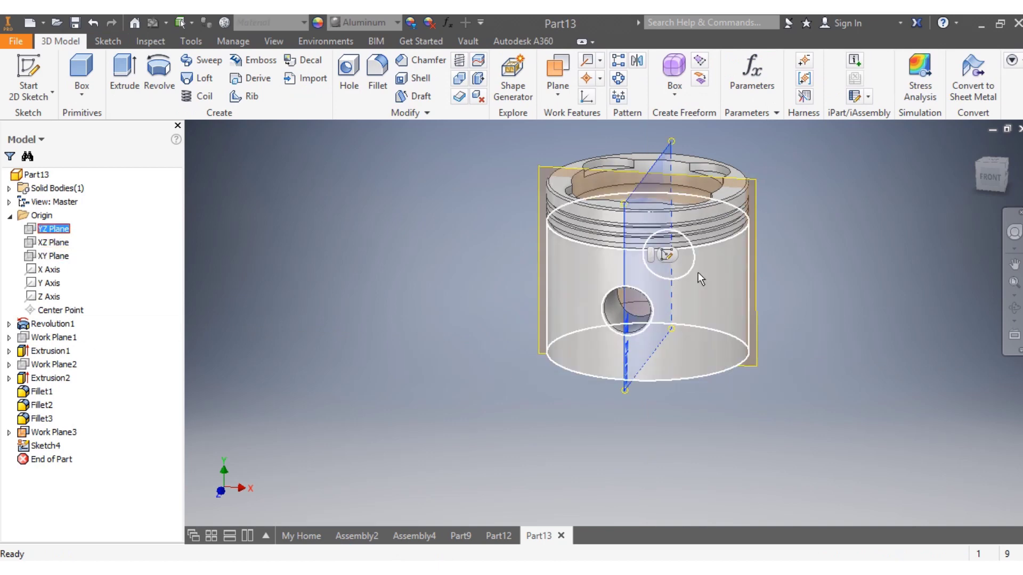
pyautogui.press(']')
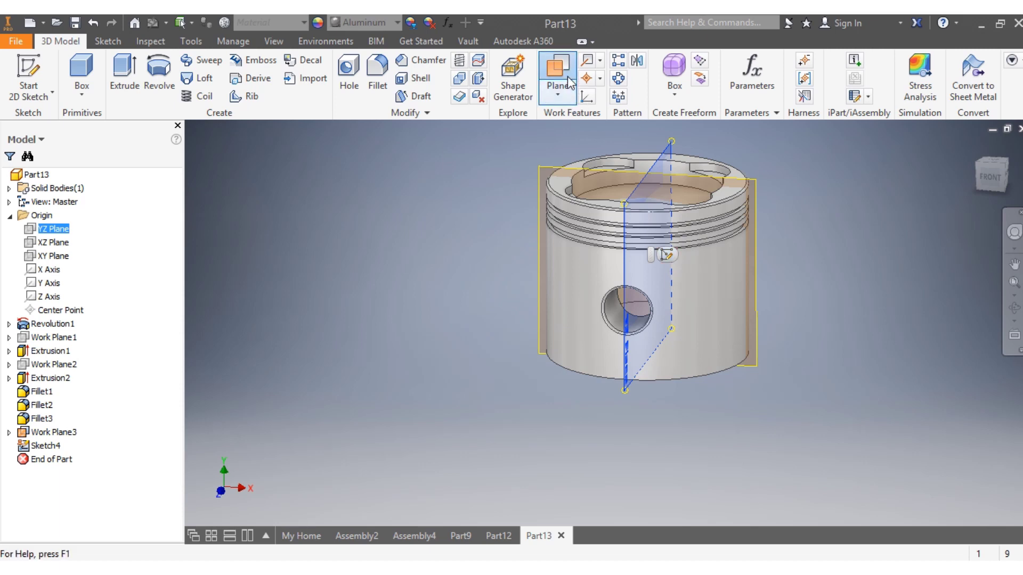
pyautogui.click(624, 388)
pyautogui.moveTo(629, 389); pyautogui.dragTo(625, 389)
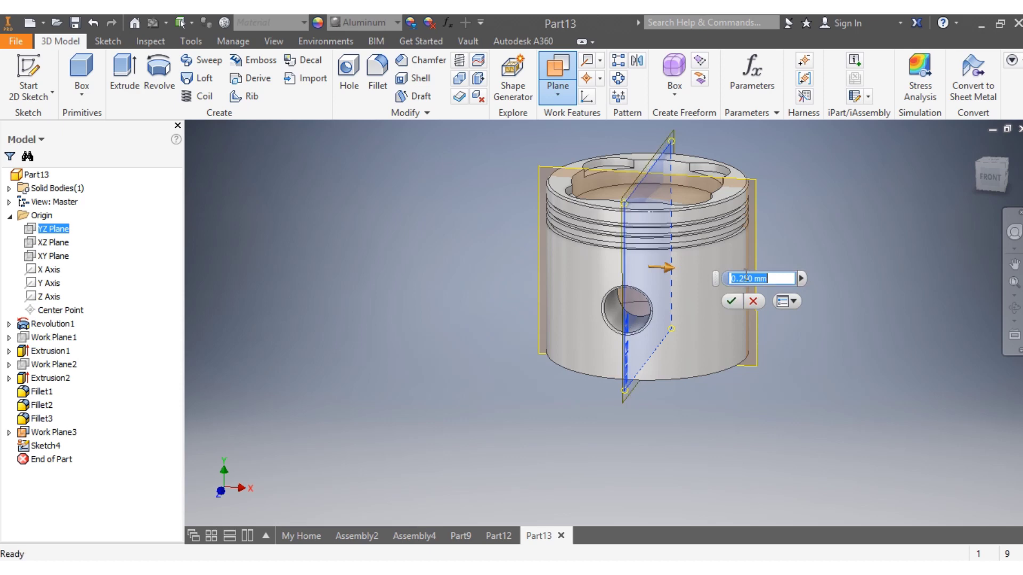
pyautogui.click(731, 301)
# Step: Start a new sketch on Work Plane4, the plane parallel to the YZ plane
pyautogui.scroll(3, 648, 193)
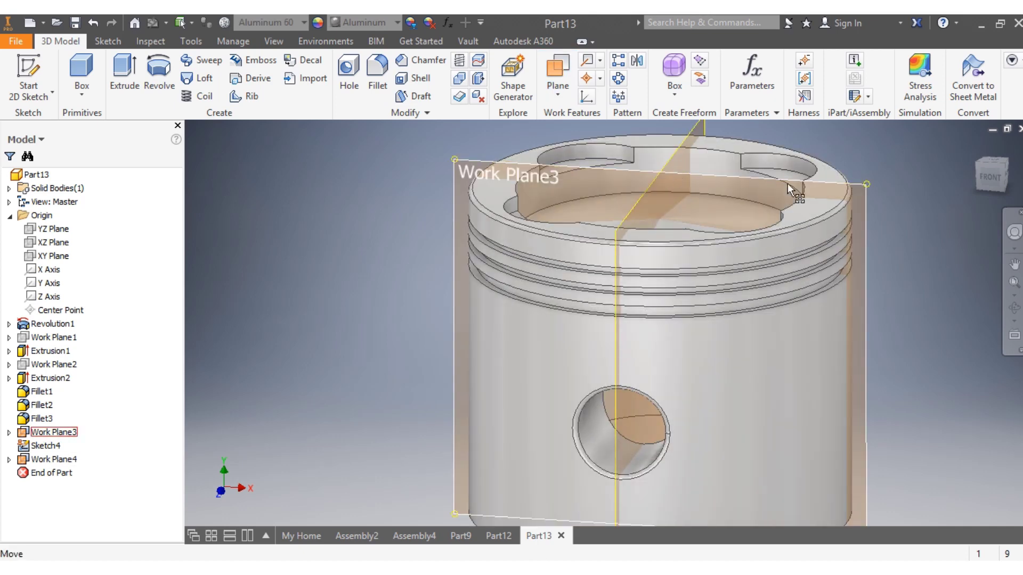
pyautogui.moveTo(996, 181)
pyautogui.mouseDown()
pyautogui.moveTo(964, 186)
pyautogui.moveTo(681, 144)
pyautogui.mouseUp()
pyautogui.scroll(3, 818, 232)
pyautogui.scroll(-3, 759, 157)
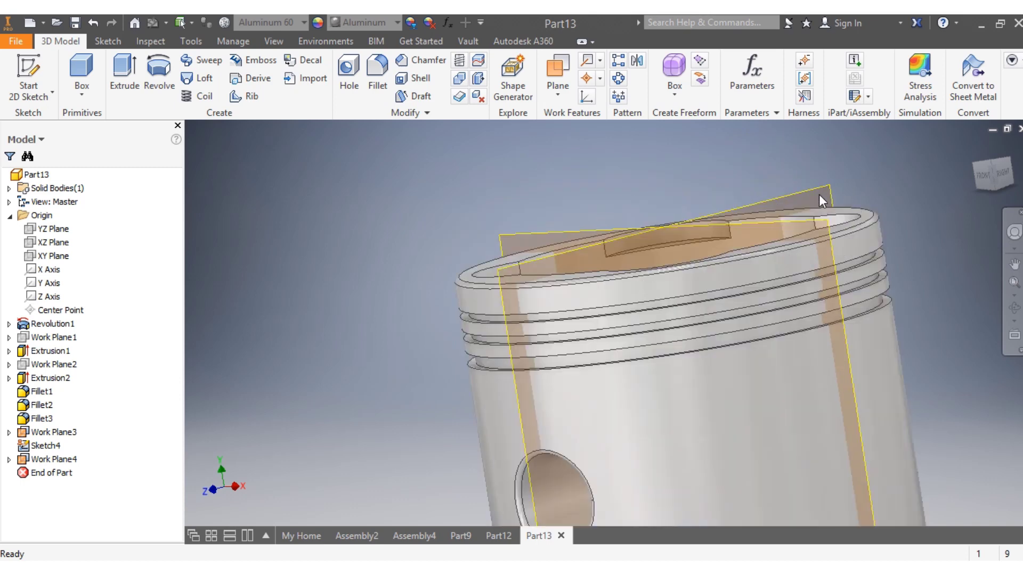
pyautogui.click(825, 193)
pyautogui.rightClick(824, 194)
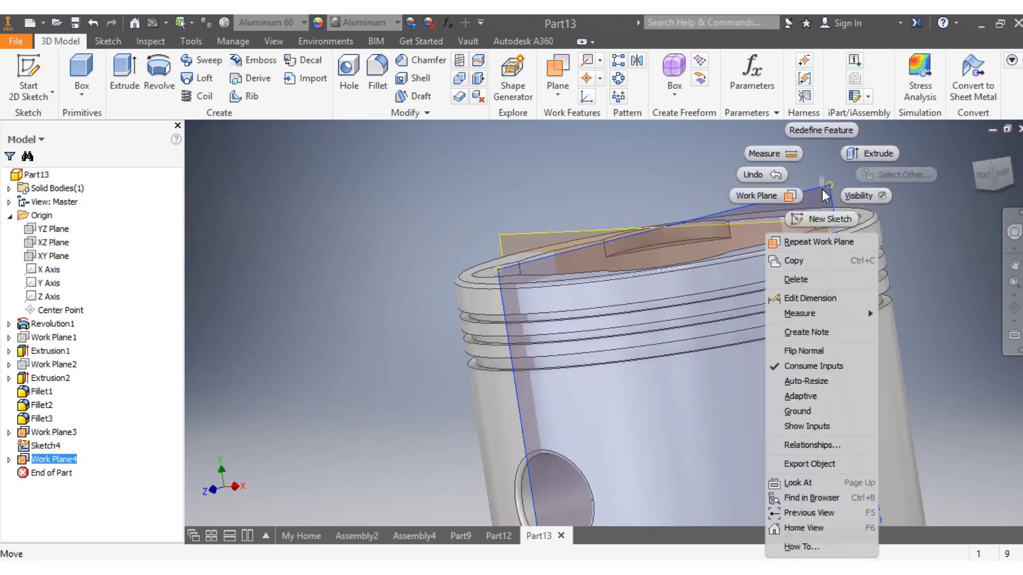
pyautogui.click(829, 219)
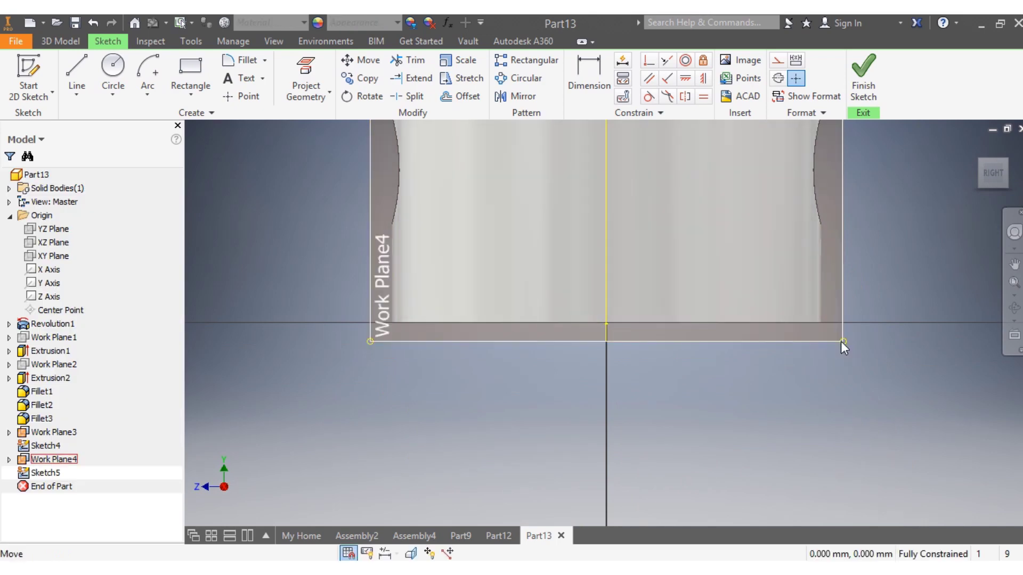
# Step: Slice the graphics at the Work Plane4 sketch to show the piston's cross-section through the pin hole
pyautogui.rightClick(840, 341)
pyautogui.click(800, 309)
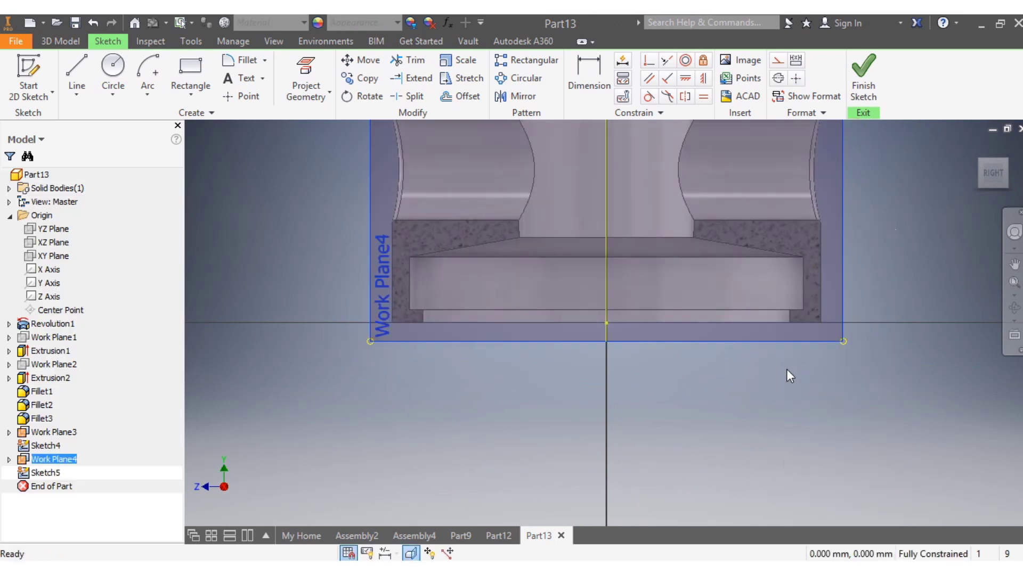
pyautogui.scroll(-5, 787, 370)
pyautogui.scroll(2, 824, 301)
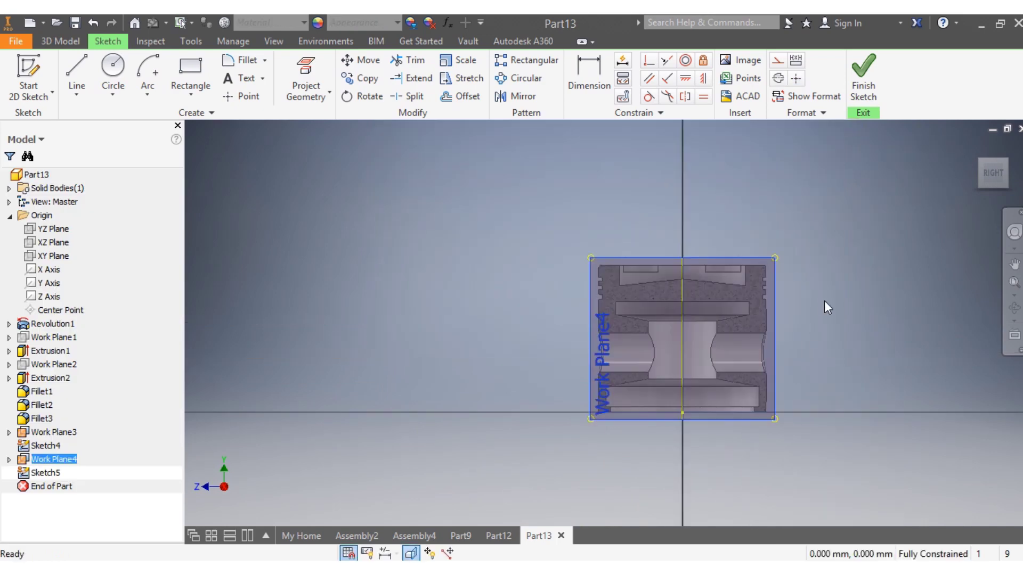
# Step: Switch to the Part9 document and start a new sketch on its Work Plane3
pyautogui.click(458, 536)
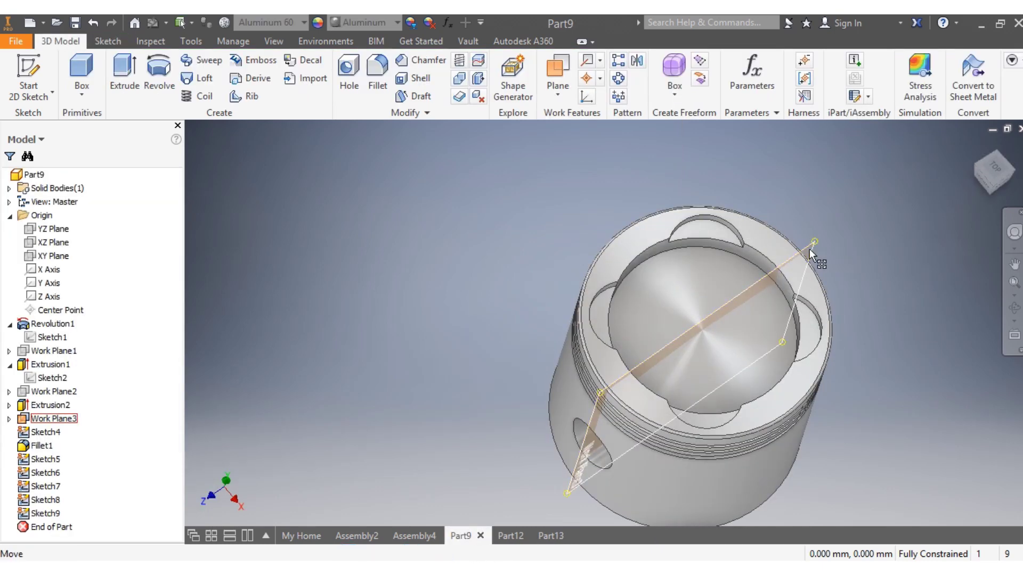
pyautogui.click(810, 248)
pyautogui.rightClick(809, 248)
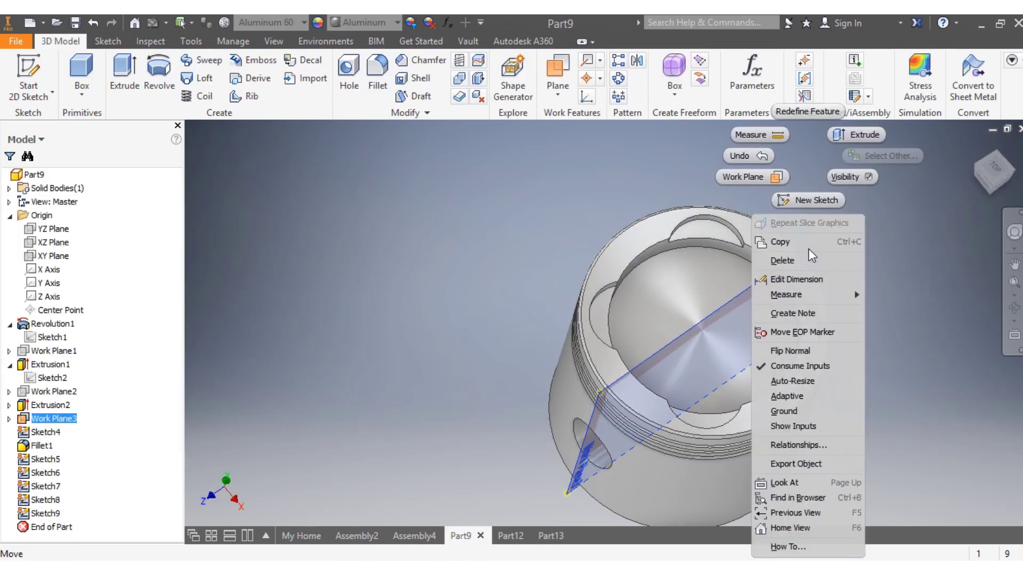
pyautogui.click(820, 201)
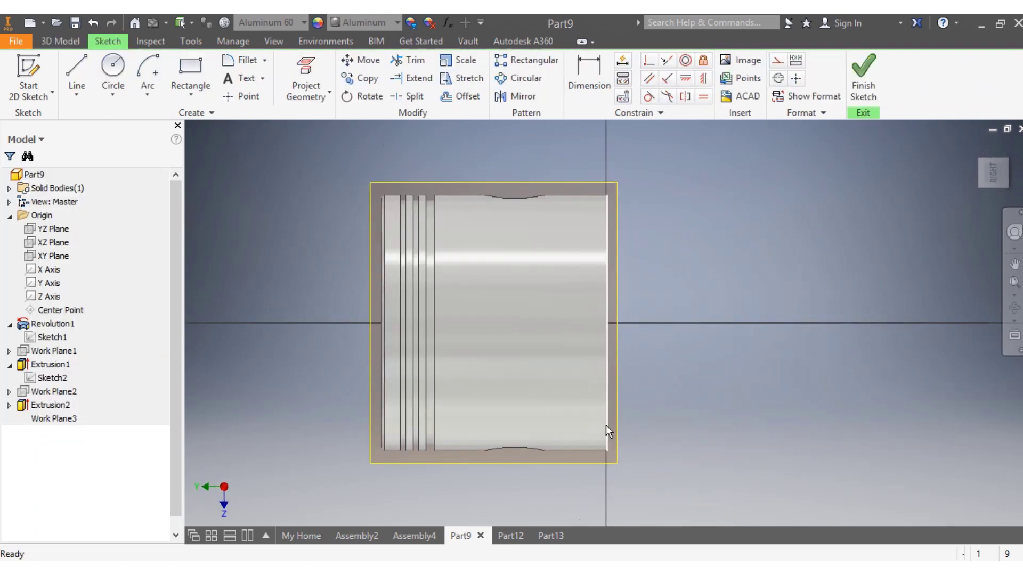
# Step: Slice the Part9 piston's graphics at the sketch plane and turn its cross-section upright
pyautogui.rightClick(615, 461)
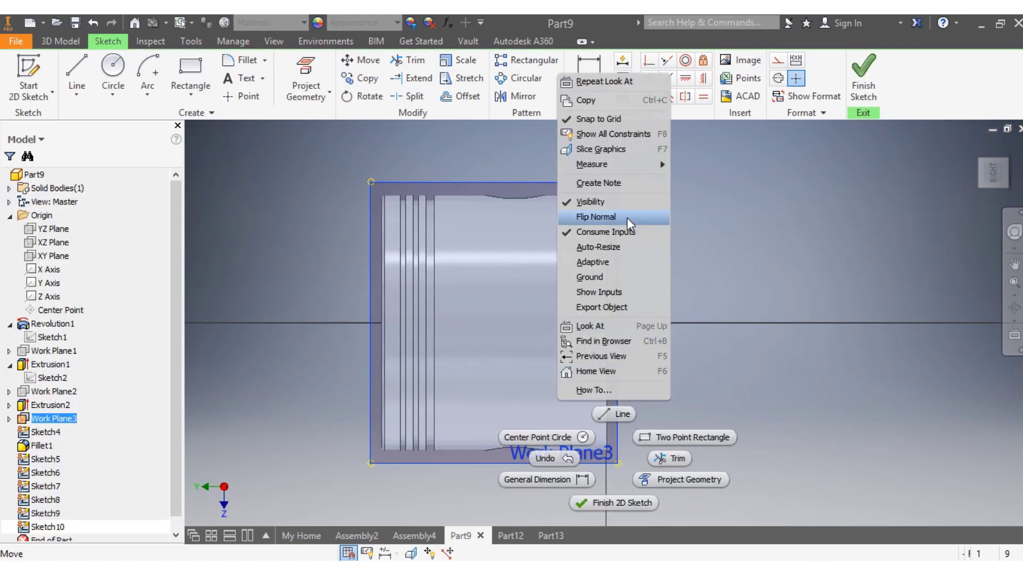
pyautogui.click(586, 149)
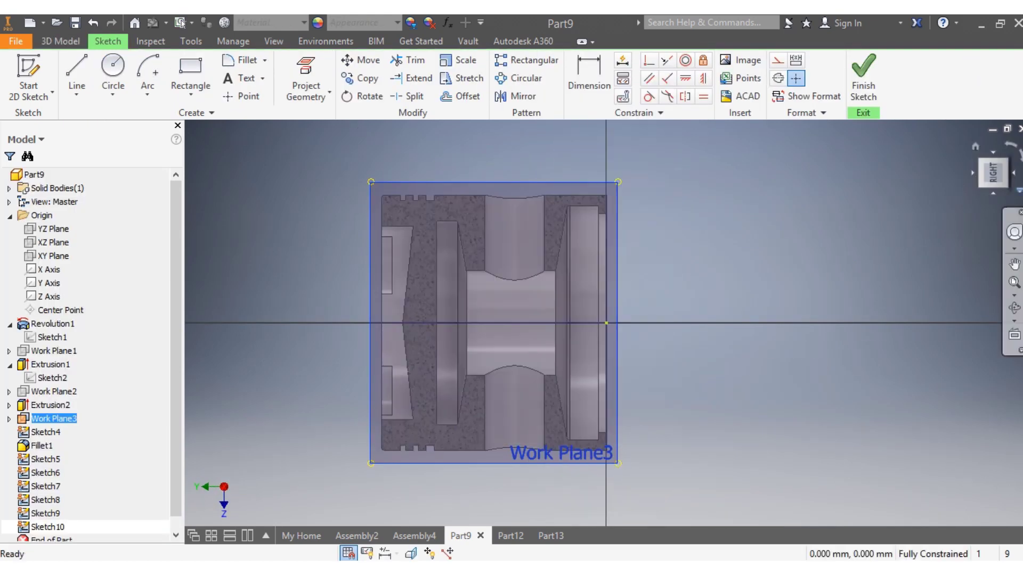
pyautogui.click(1012, 148)
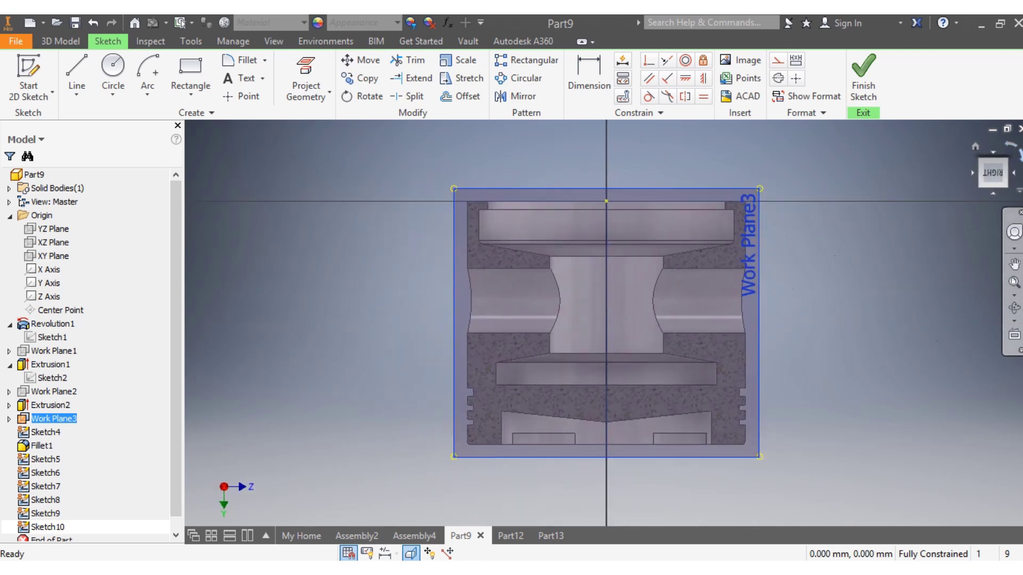
pyautogui.click(1009, 150)
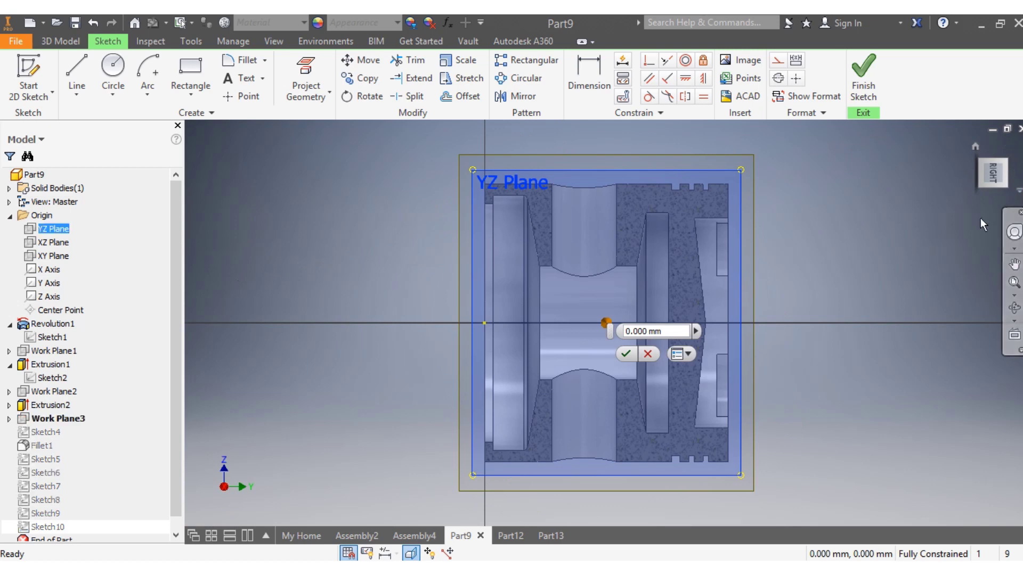
pyautogui.click(1007, 149)
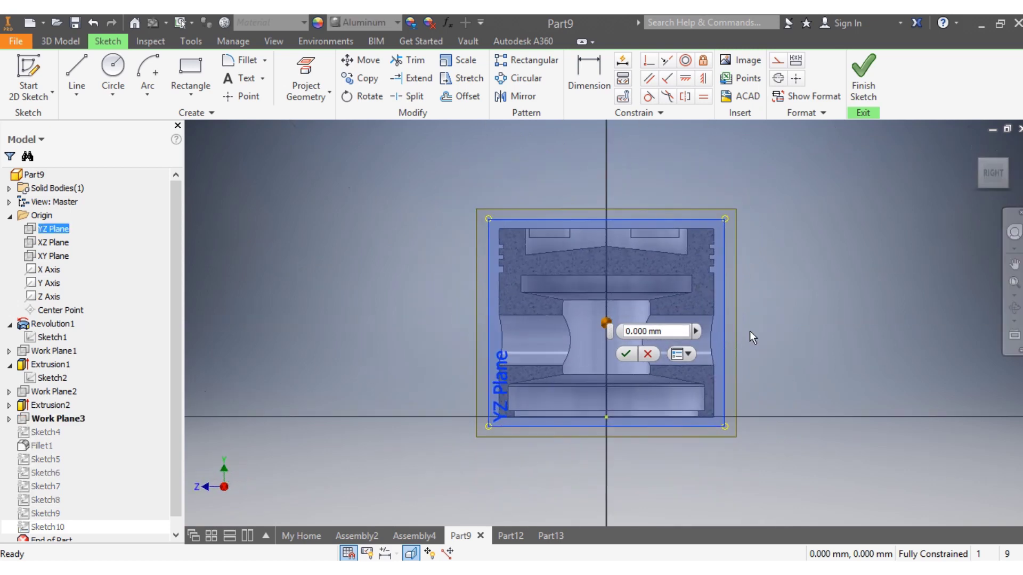
# Step: Compare the cross-section with the one in Part13, and finish the sketch in Part9
pyautogui.click(551, 536)
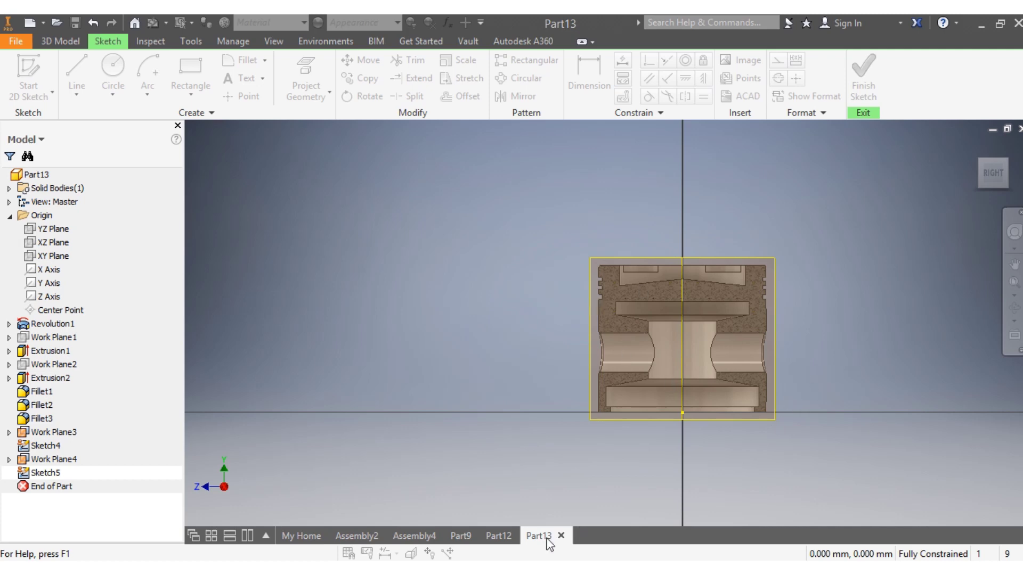
pyautogui.click(459, 535)
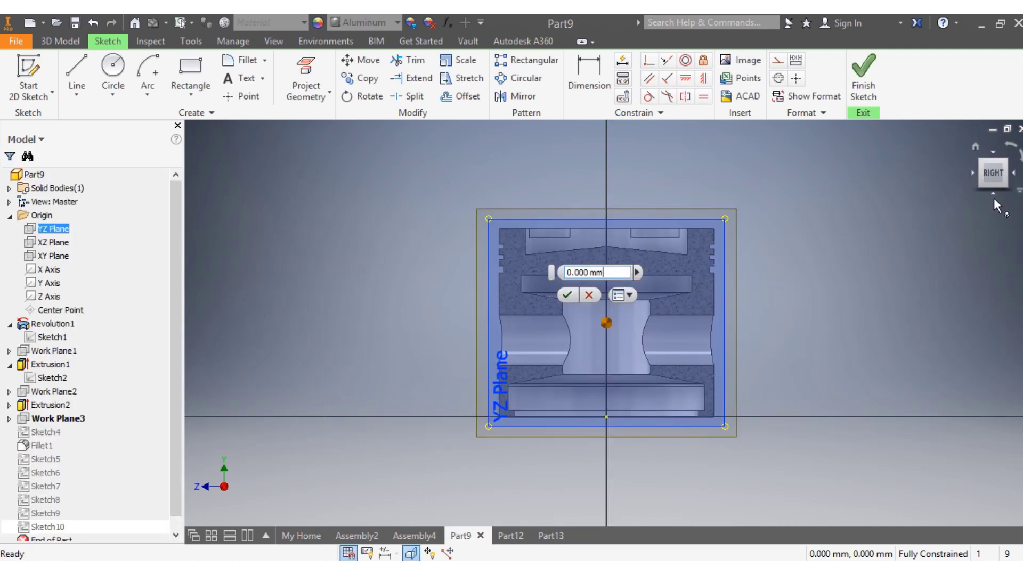
pyautogui.click(975, 146)
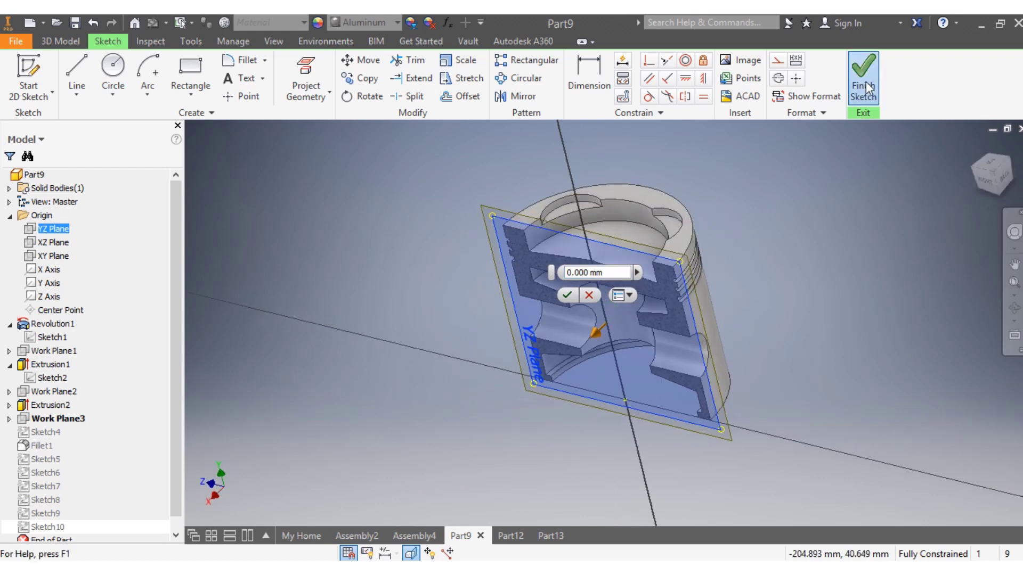
pyautogui.click(864, 80)
pyautogui.moveTo(995, 182)
pyautogui.mouseDown()
pyautogui.moveTo(959, 261)
pyautogui.moveTo(986, 309)
pyautogui.moveTo(1002, 267)
pyautogui.moveTo(927, 239)
pyautogui.moveTo(959, 213)
pyautogui.moveTo(943, 176)
pyautogui.moveTo(954, 139)
pyautogui.moveTo(986, 213)
pyautogui.moveTo(938, 256)
pyautogui.moveTo(959, 203)
pyautogui.moveTo(986, 251)
pyautogui.moveTo(954, 218)
pyautogui.moveTo(997, 154)
pyautogui.moveTo(980, 144)
pyautogui.moveTo(970, 202)
pyautogui.moveTo(986, 239)
pyautogui.moveTo(1001, 171)
pyautogui.mouseUp()
pyautogui.keyDown('shift'); pyautogui.moveTo(606, 323); pyautogui.dragTo(692, 330, button='middle'); pyautogui.keyUp('shift')
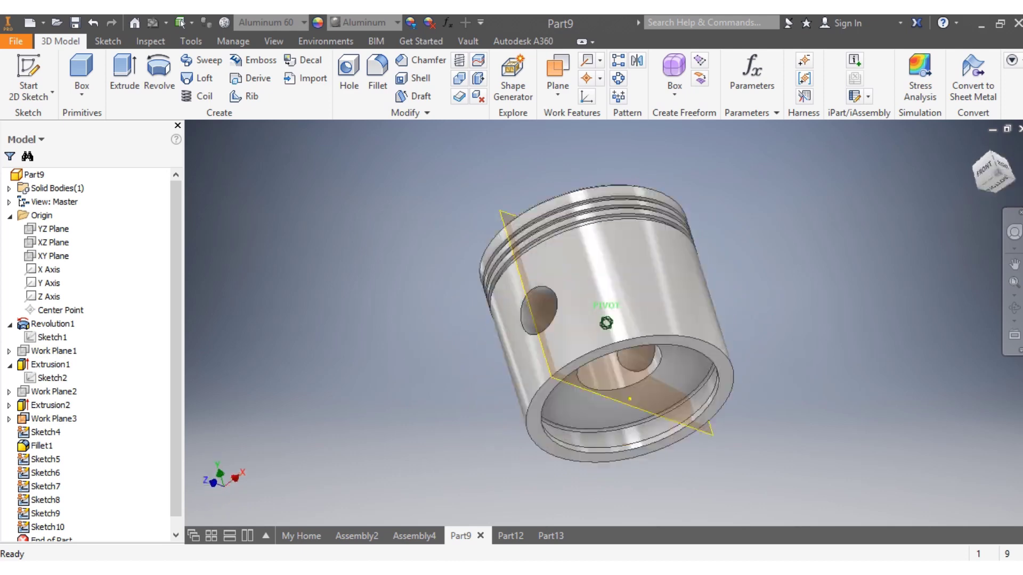